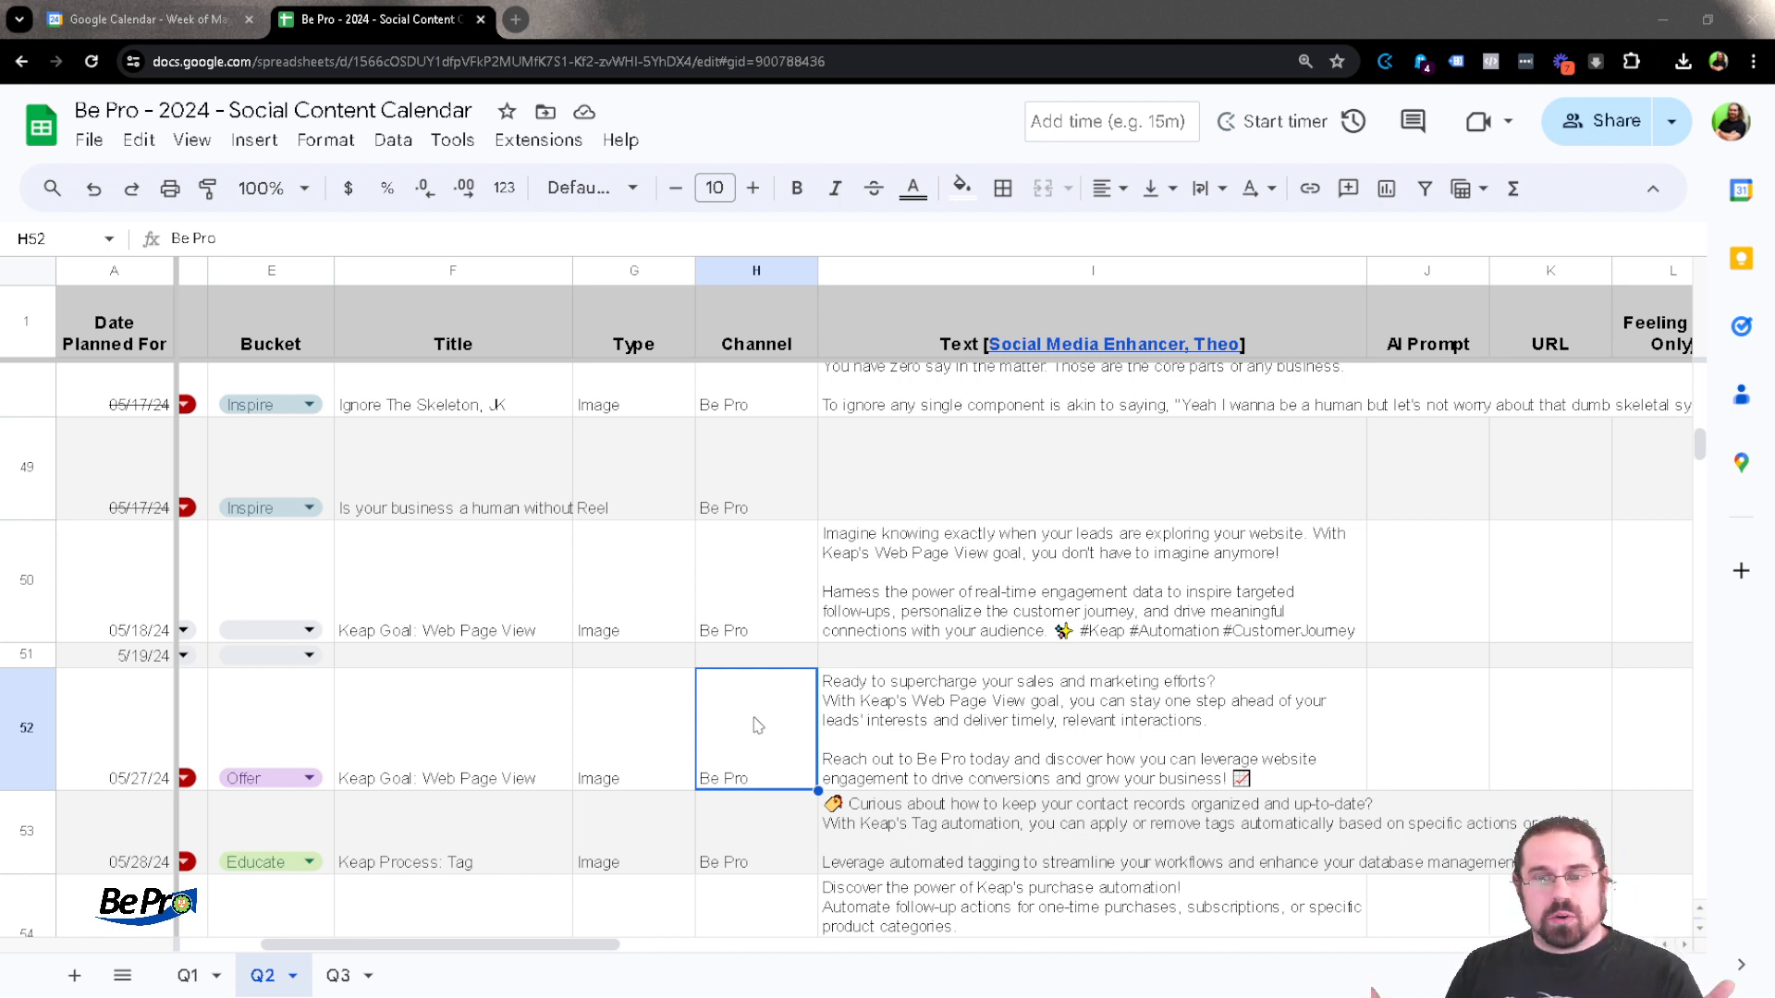
Copy the full post text from the Text column of the 05/27/24 Offer row
{"action": "left_click", "coordinate": [923, 771]}
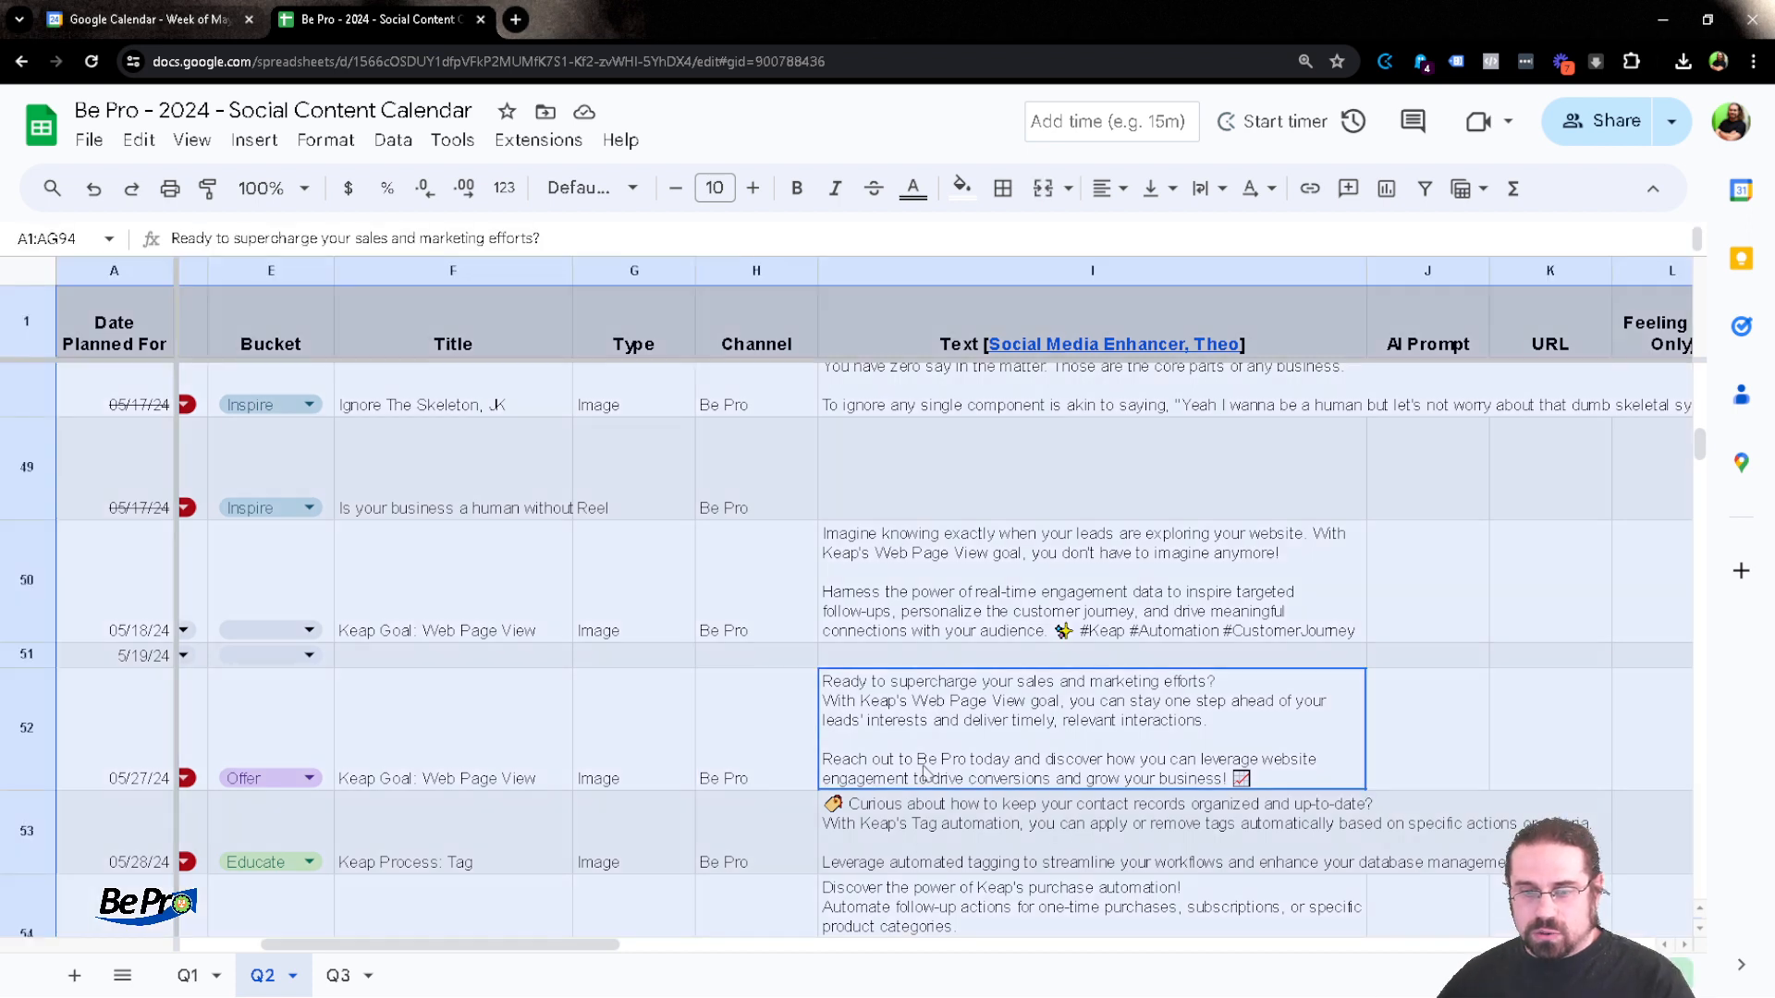
{"action": "double_click", "coordinate": [923, 770]}
{"action": "key", "text": "ctrl+a"}
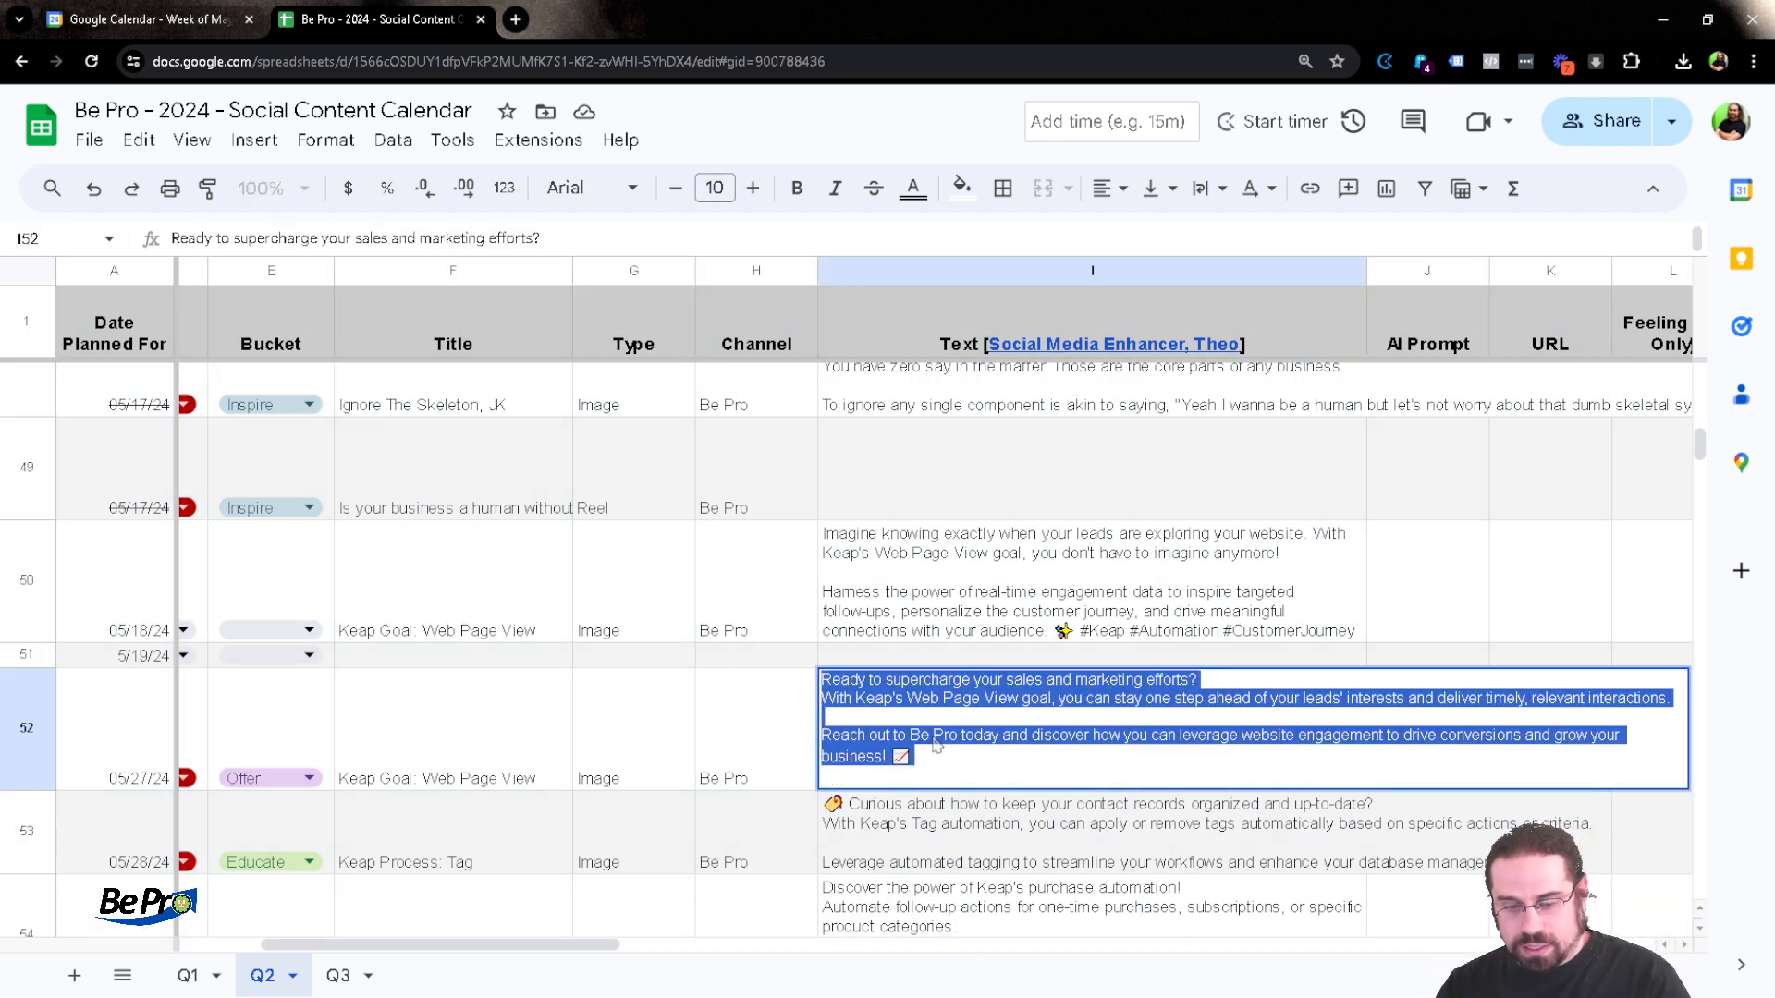
Open business.facebook.com in a new tab and start a new post for the Be Pro Facebook and Instagram asset
{"action": "key", "text": "ctrl+t"}
{"action": "type", "text": "business.facebook.com"}
{"action": "key", "text": "Return"}
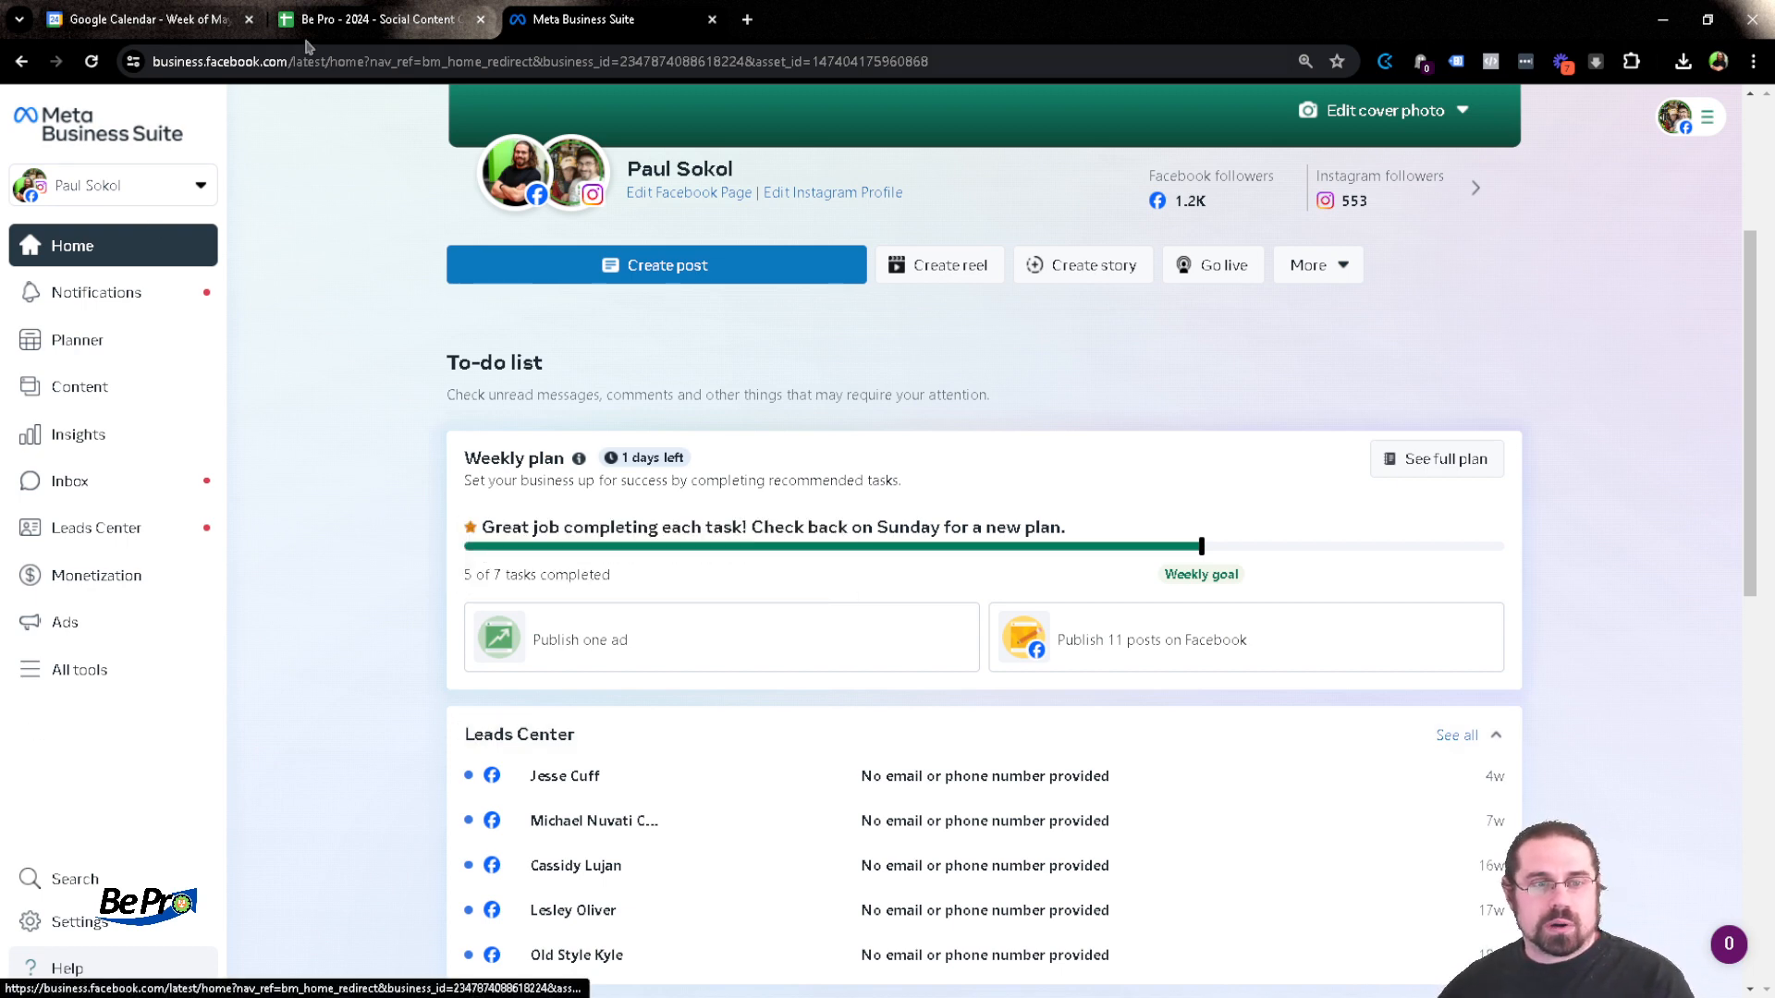
{"action": "left_click", "coordinate": [89, 196]}
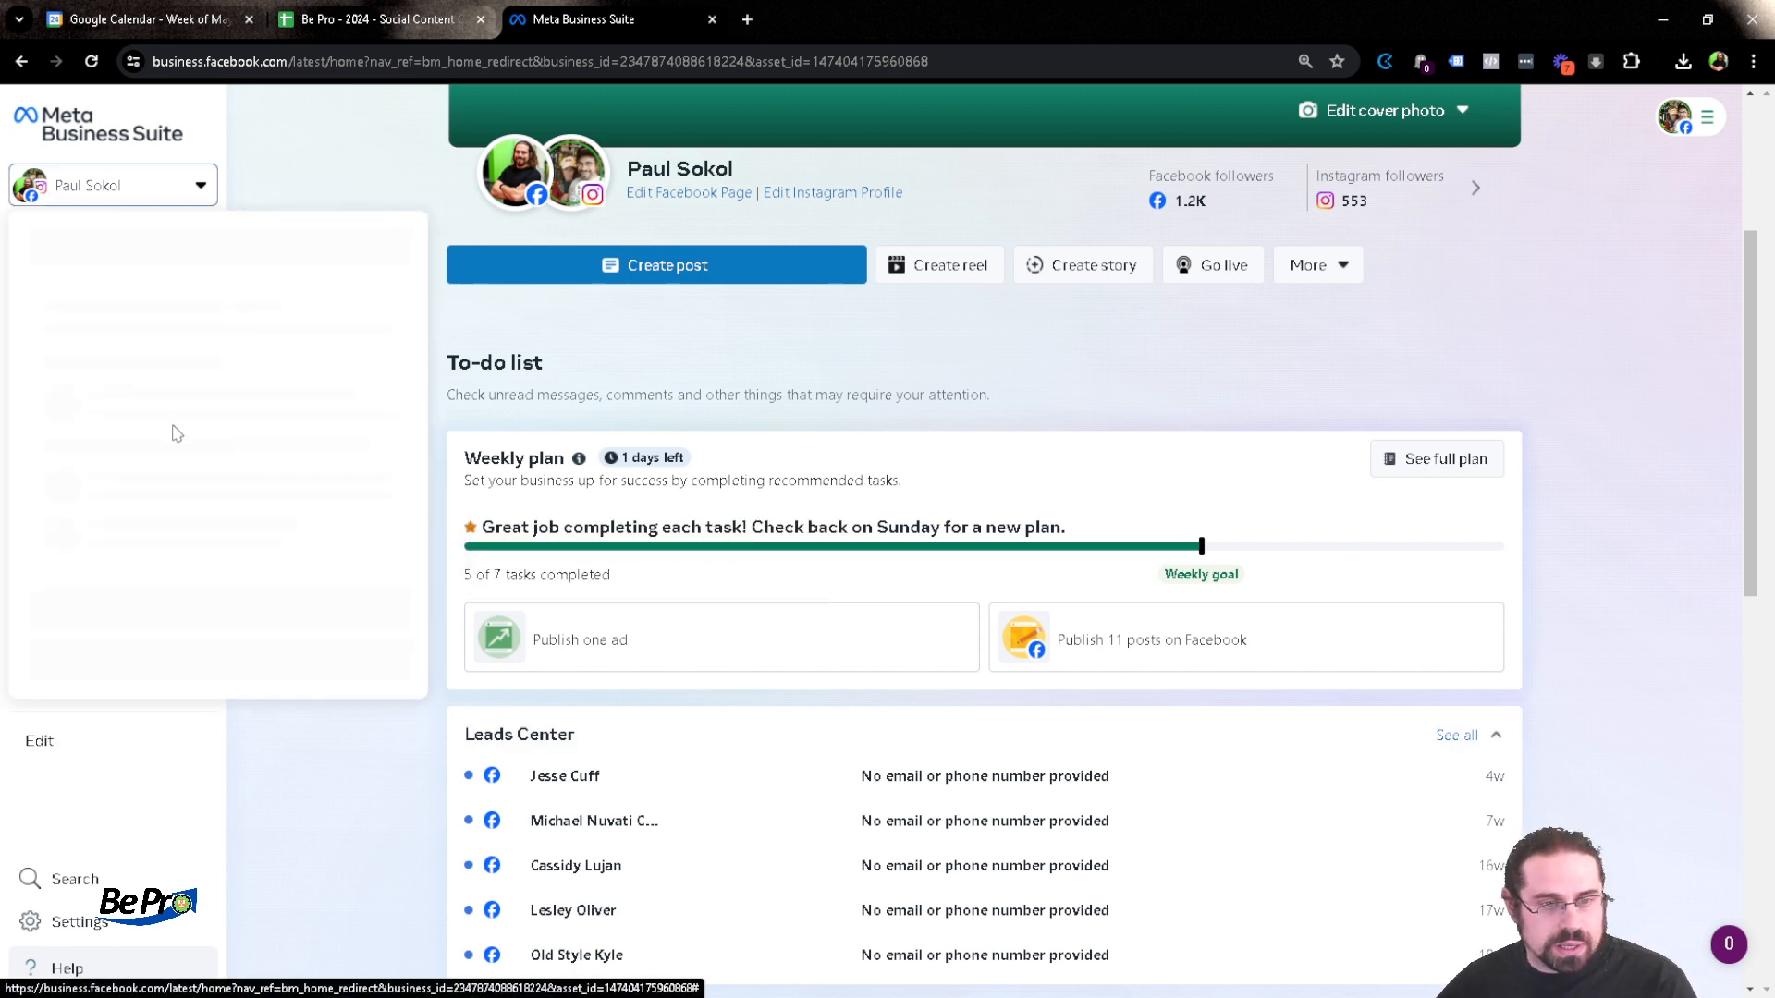
{"action": "scroll", "coordinate": [162, 614], "scroll_direction": "down", "scroll_amount": 2}
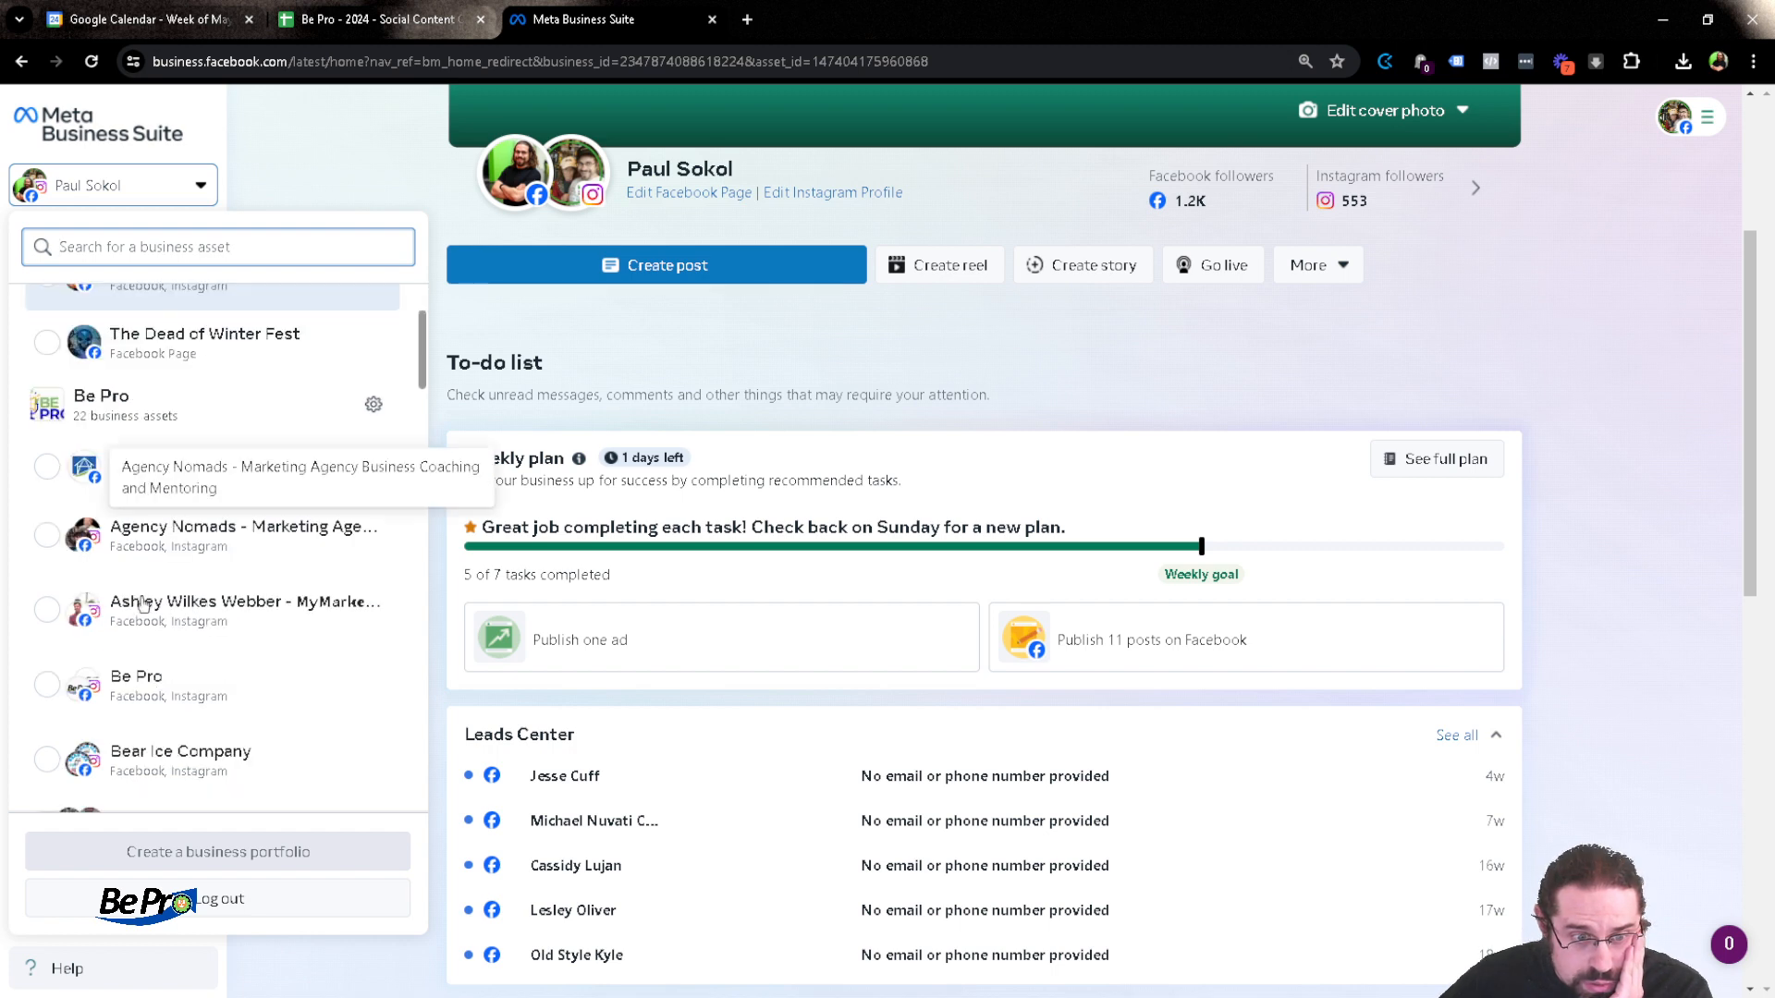
{"action": "left_click", "coordinate": [119, 682]}
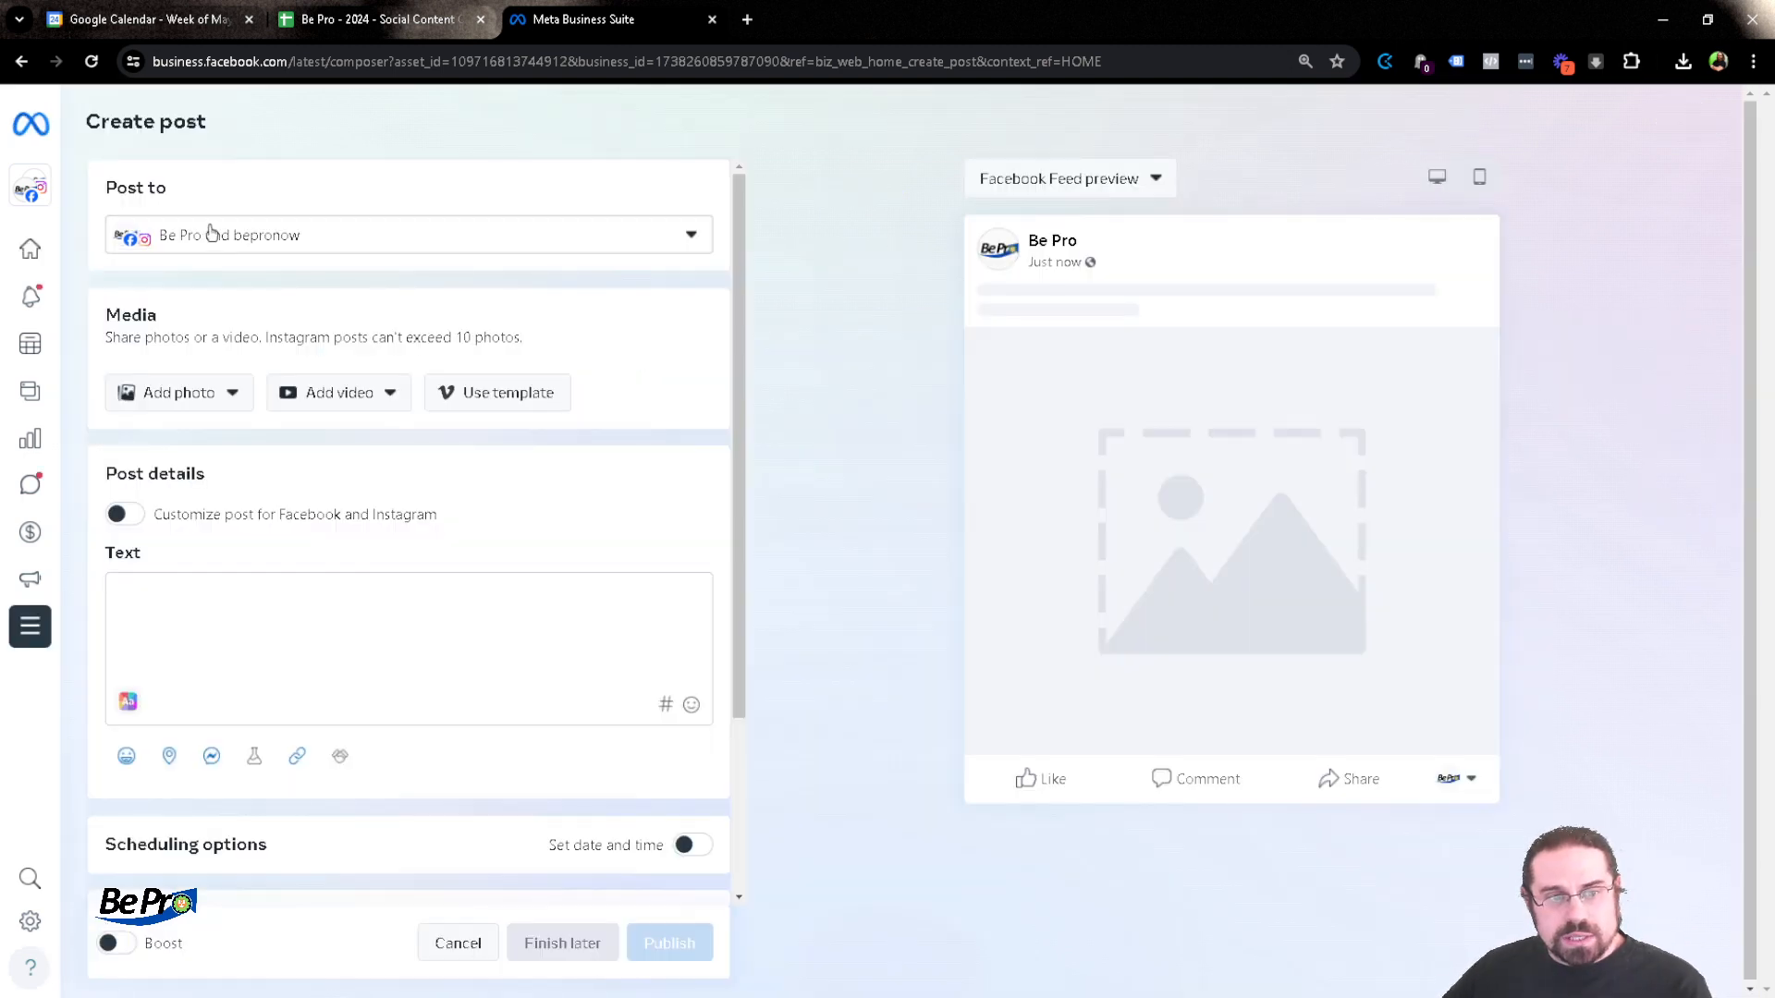
Add the desktop image "2024.05.27-Keap Goal Web Page View.png" to the post and paste the copied text as its caption
{"action": "left_click", "coordinate": [202, 387]}
{"action": "left_click", "coordinate": [236, 450]}
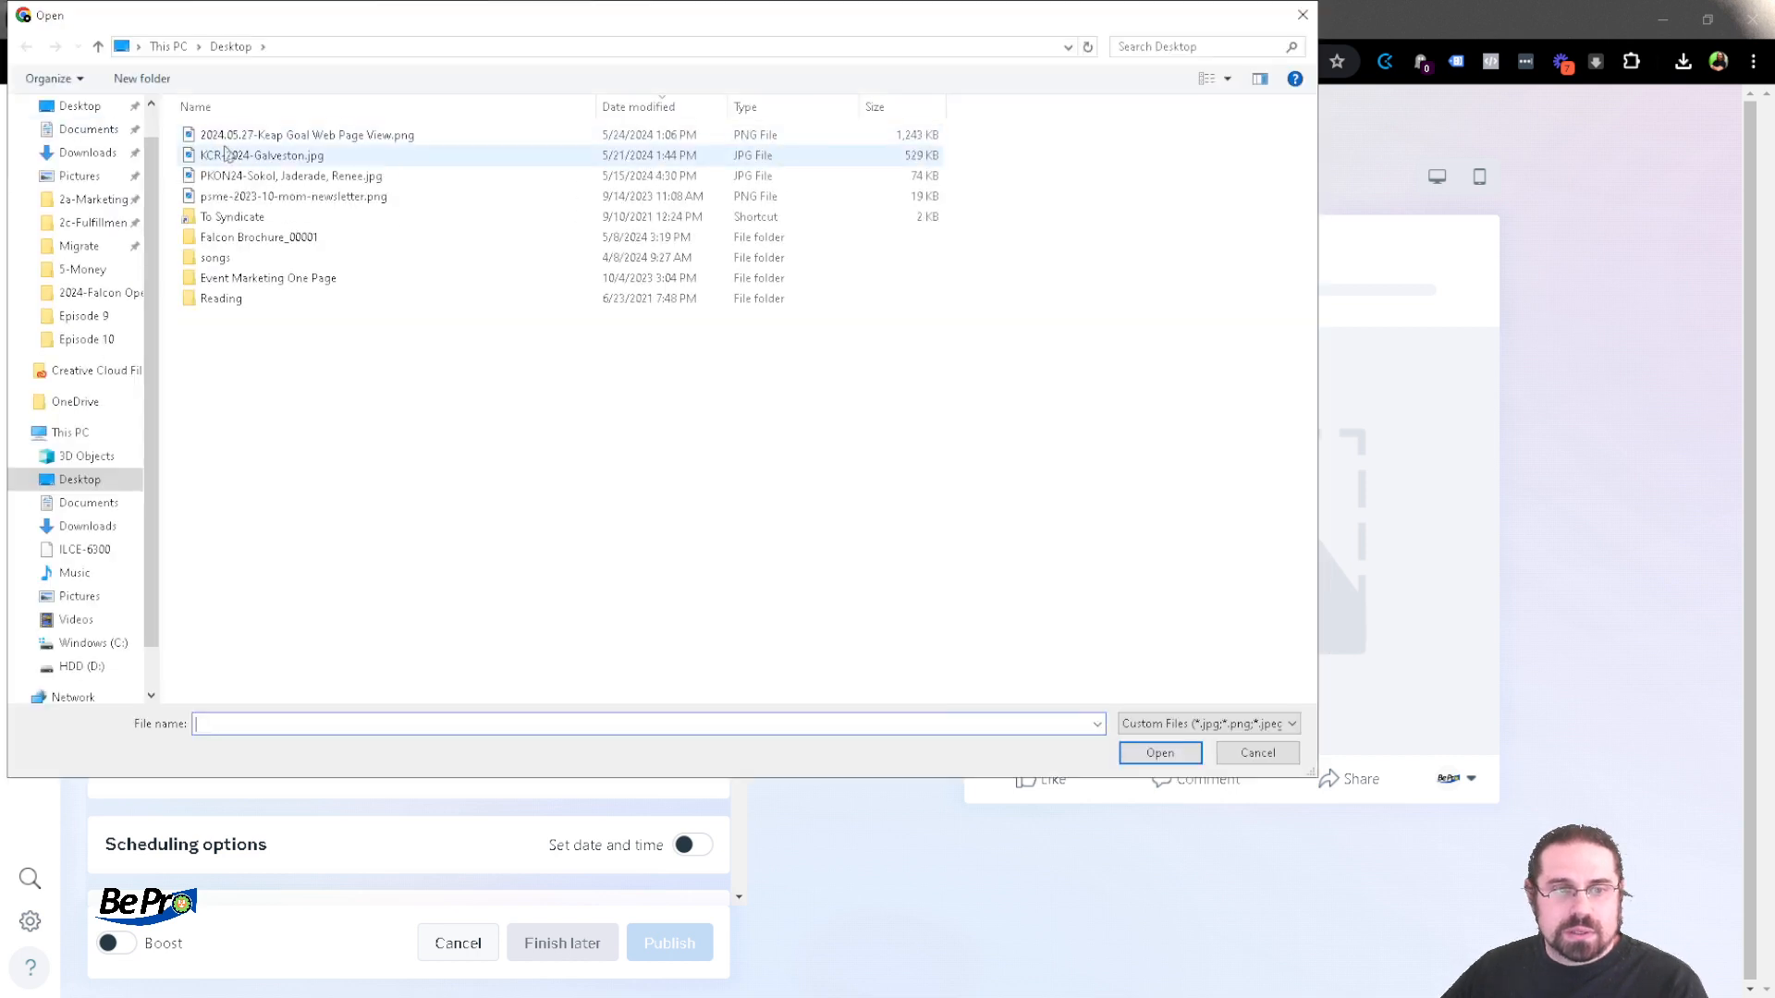
{"action": "left_click", "coordinate": [232, 137]}
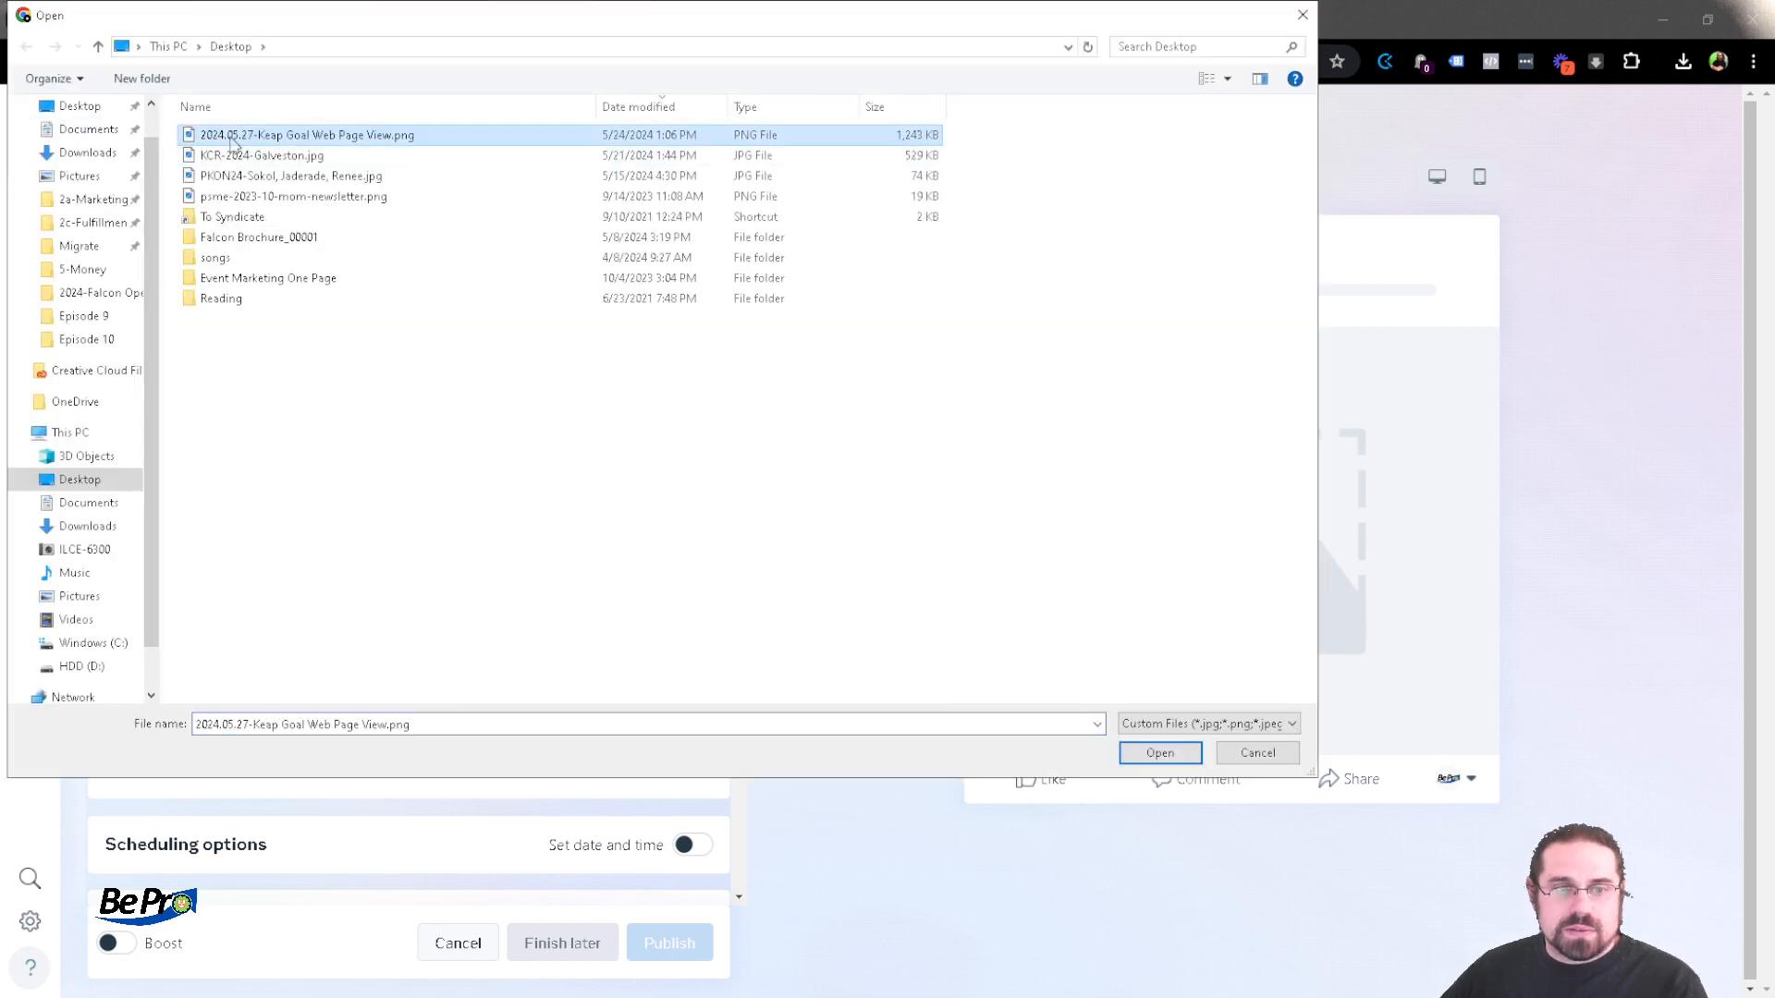
{"action": "double_click", "coordinate": [233, 137]}
{"action": "left_click", "coordinate": [309, 657]}
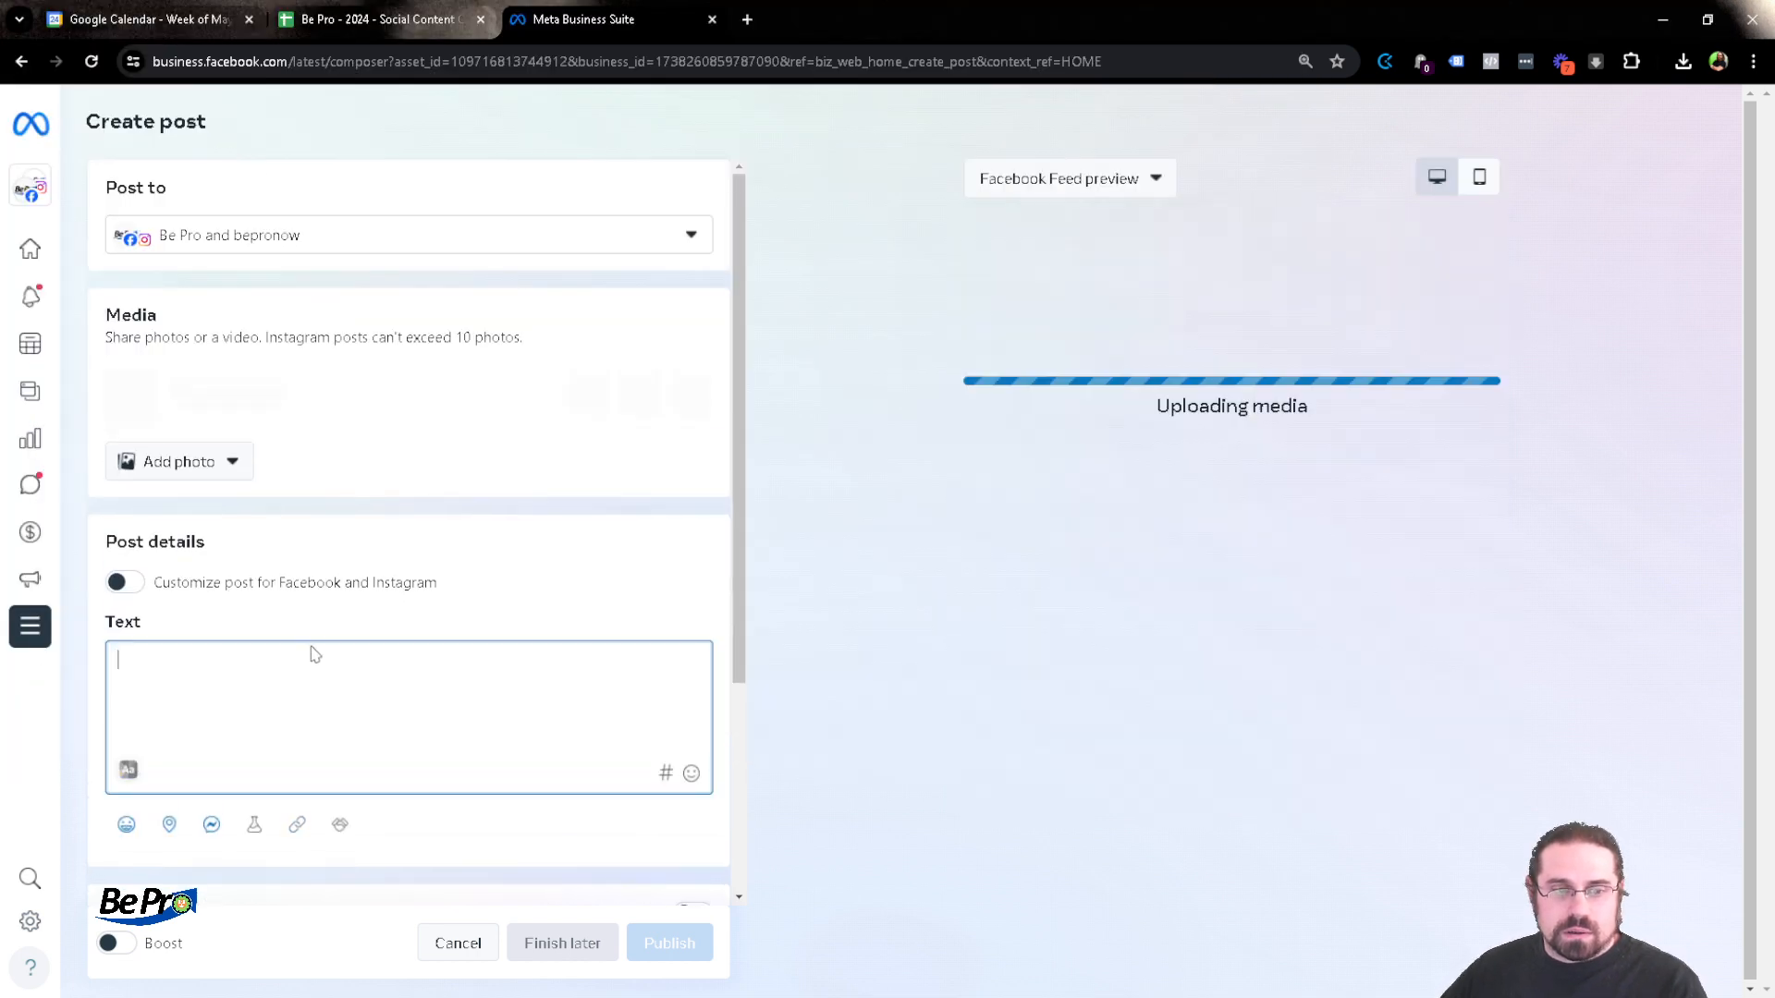
{"action": "type", "text": "Ready to supercharge your sales and marketing efforts? With Keap's Web Page View goal, you can stay one step ahead of your leads' interests and deliver timely, relevant interactions.  Reach out to Be Pro today and discover how you can leverage website engagement to drive conversions and grow your business! 📈"}
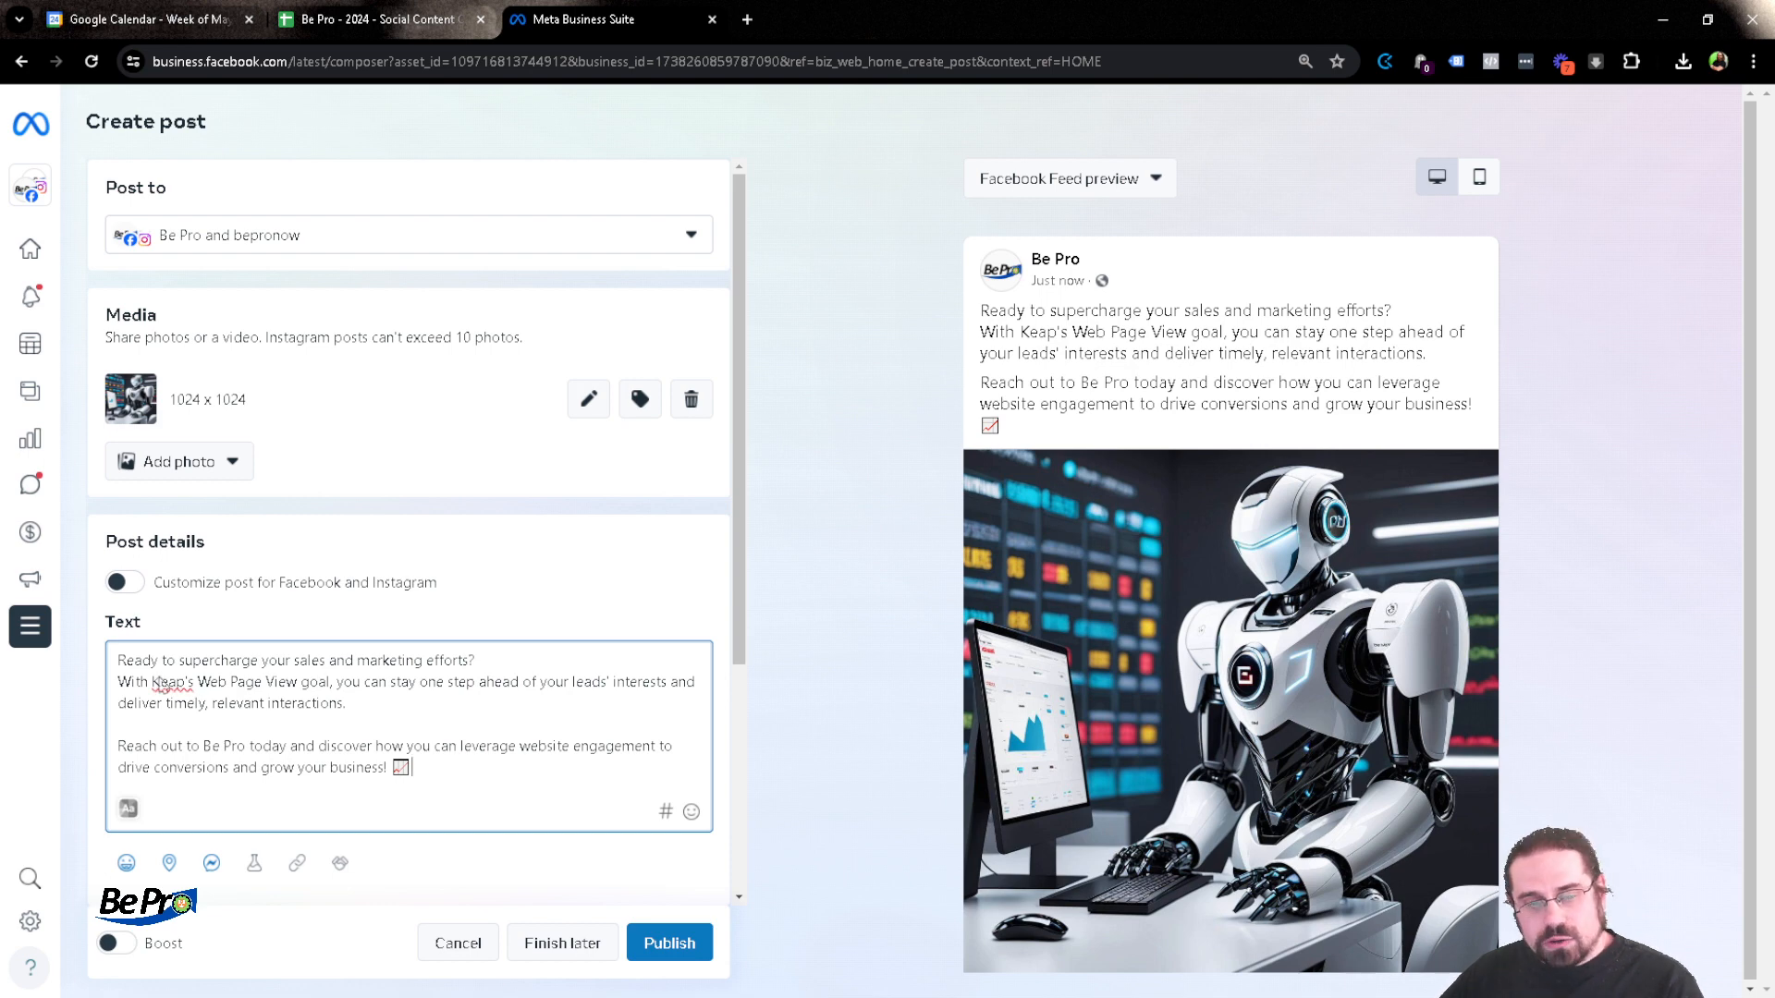
Customize the post separately for Facebook and Instagram, and tag the Keap page in the Facebook text
{"action": "type", "text": "@"}
{"action": "left_click", "coordinate": [125, 583]}
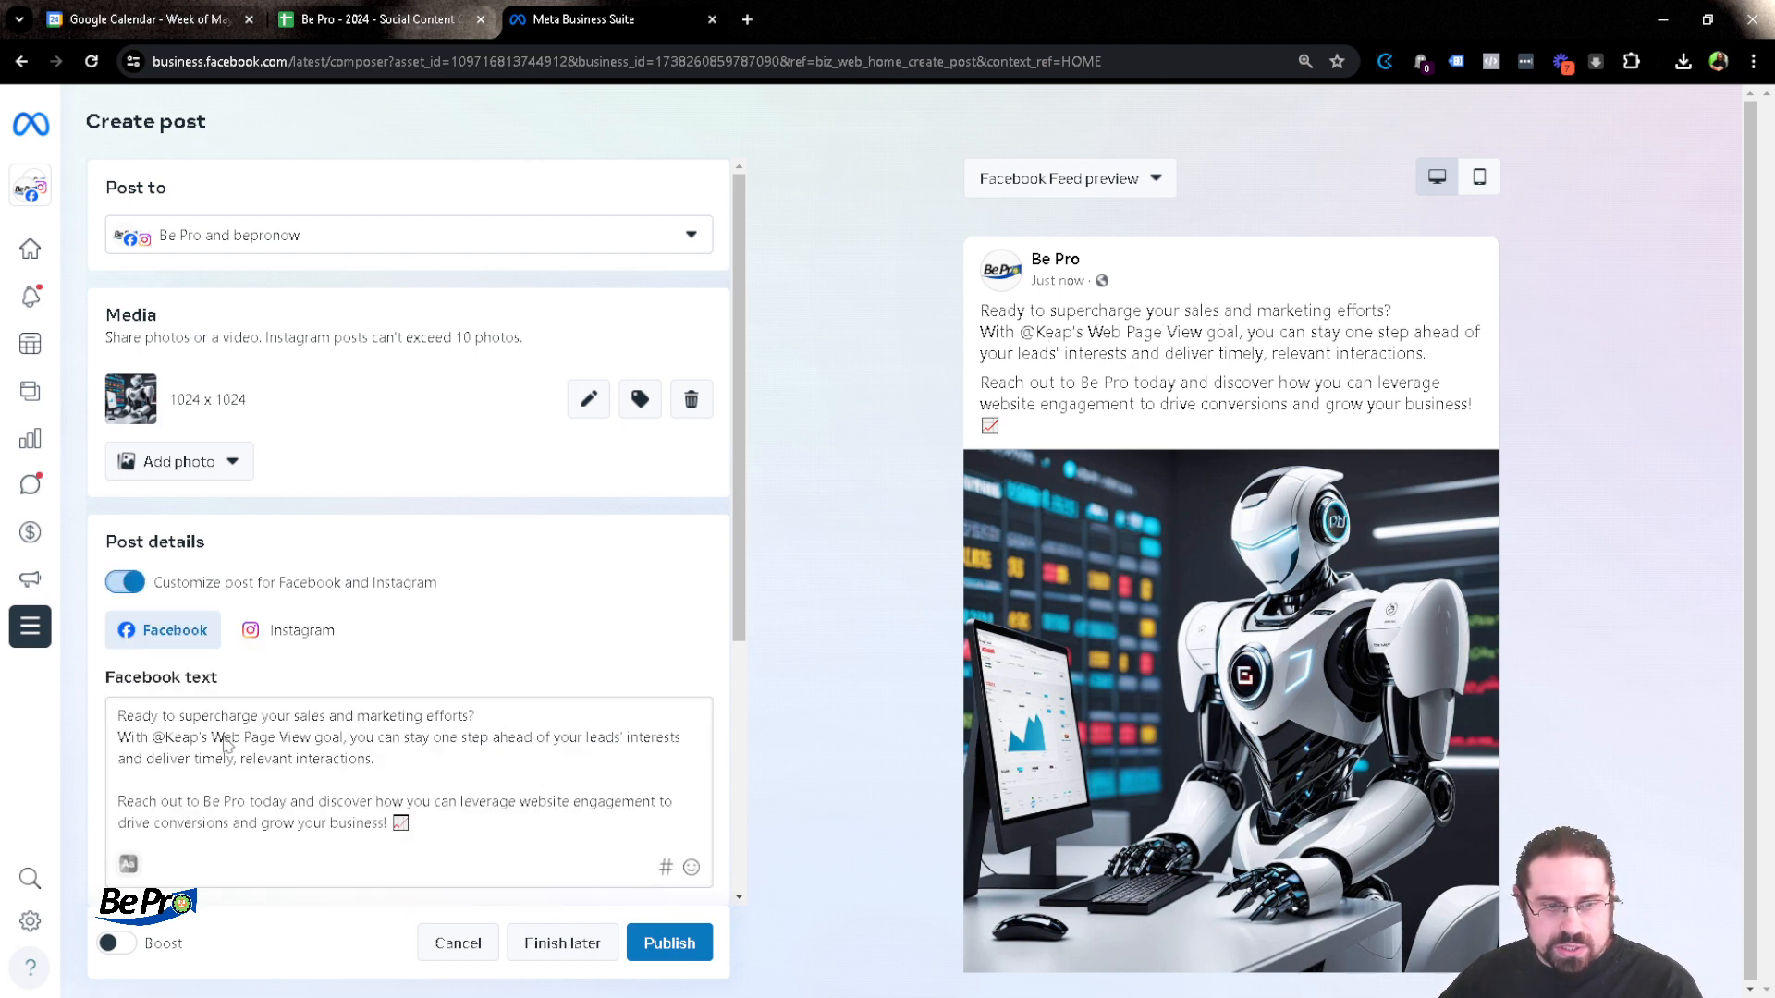
{"action": "left_click", "coordinate": [200, 740]}
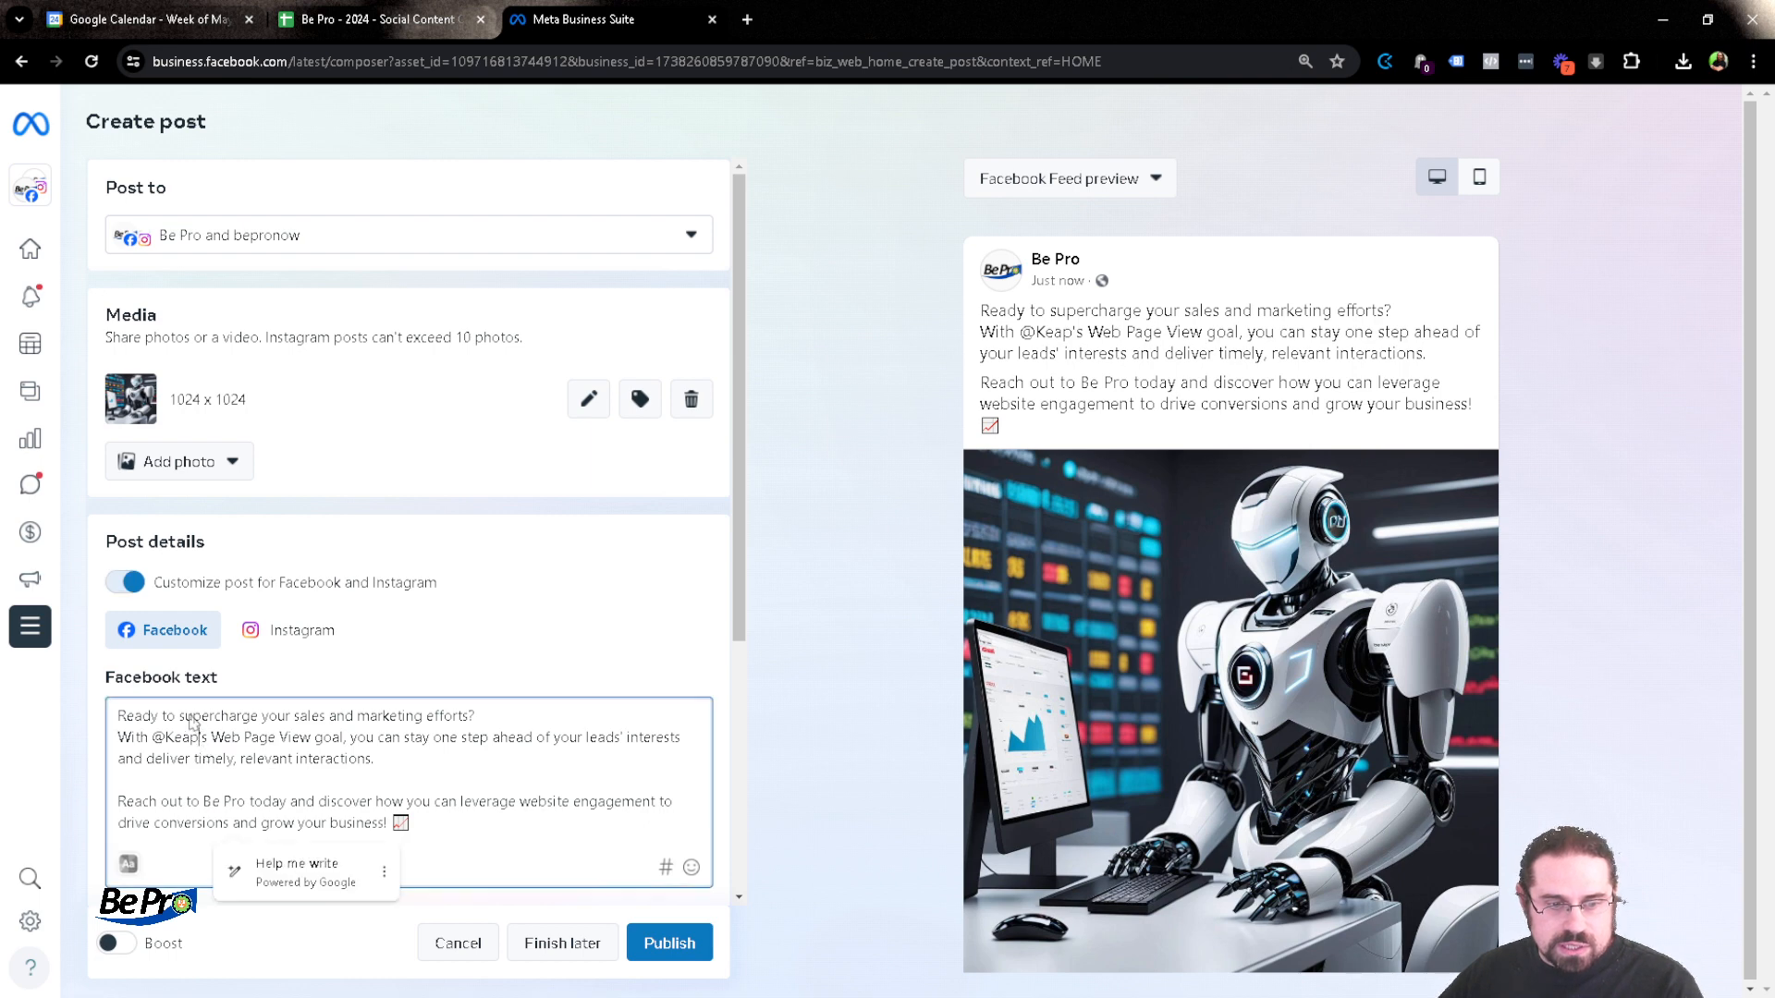
{"action": "left_click", "coordinate": [222, 503]}
{"action": "left_click", "coordinate": [194, 738]}
{"action": "key", "text": "Delete"}
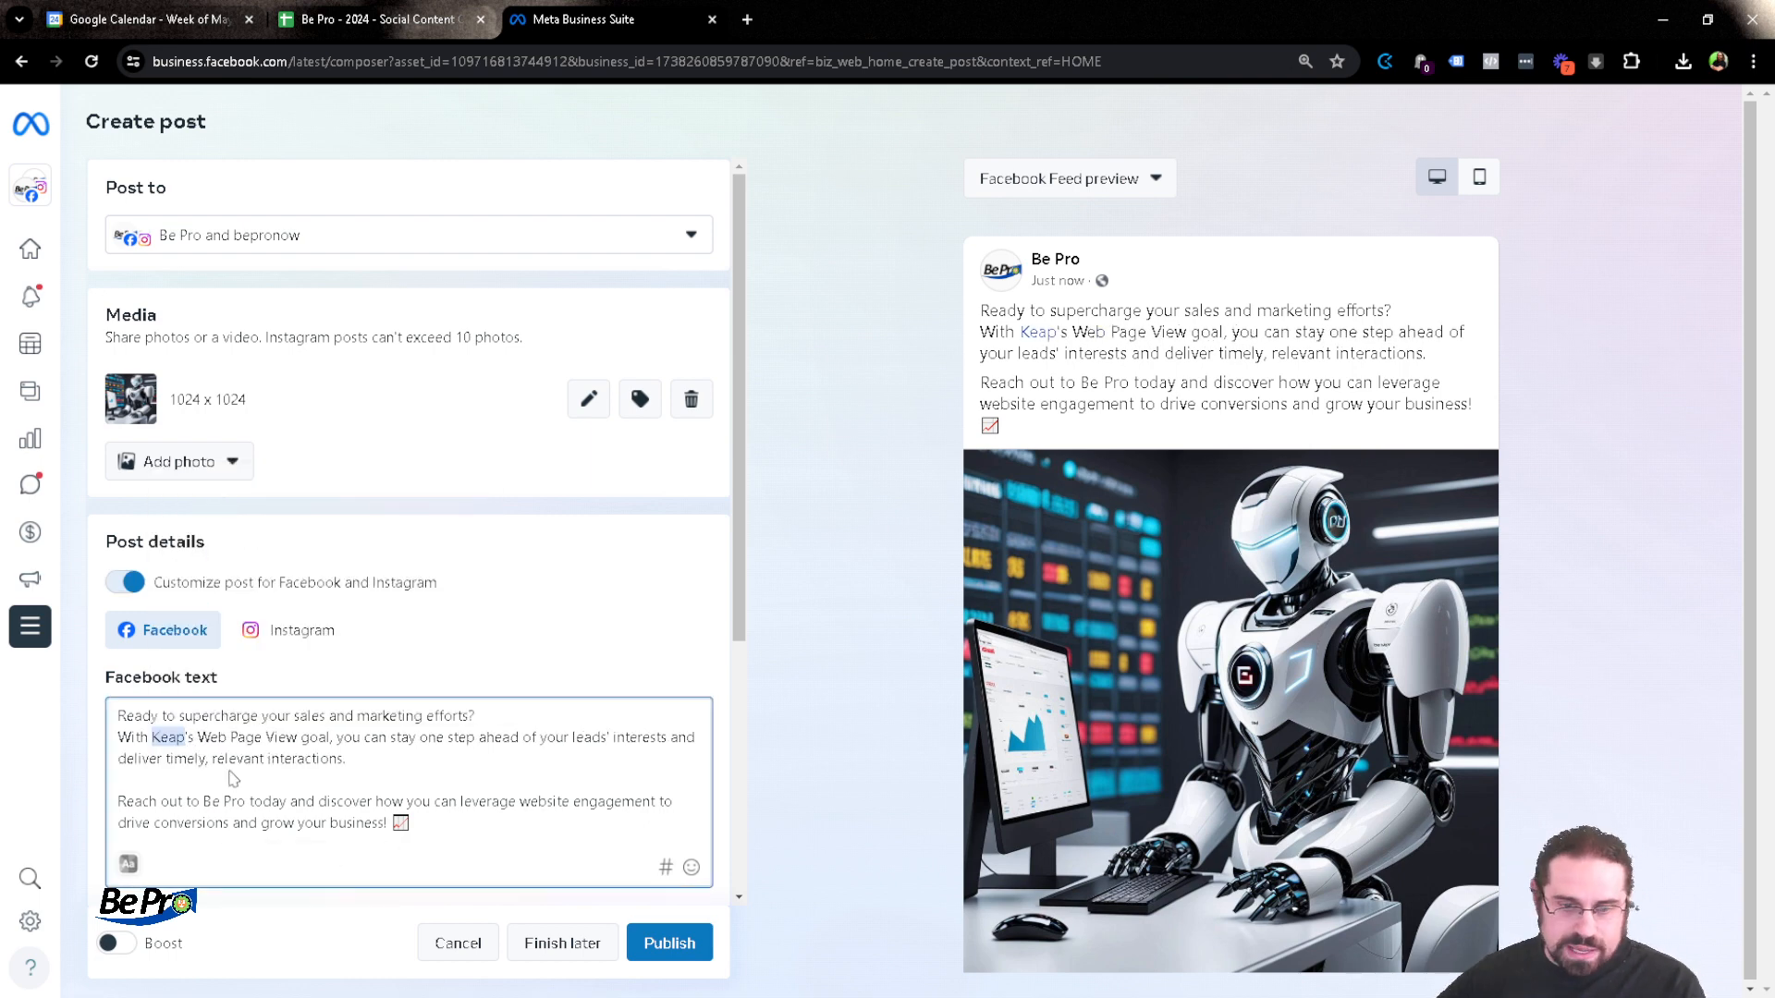
Enable scheduling and set the Facebook publish time to May 27, 2024 at 01:00 PM
{"action": "scroll", "coordinate": [233, 779], "scroll_direction": "down", "scroll_amount": 3}
{"action": "left_click", "coordinate": [699, 684]}
{"action": "scroll", "coordinate": [255, 633], "scroll_direction": "down", "scroll_amount": 2}
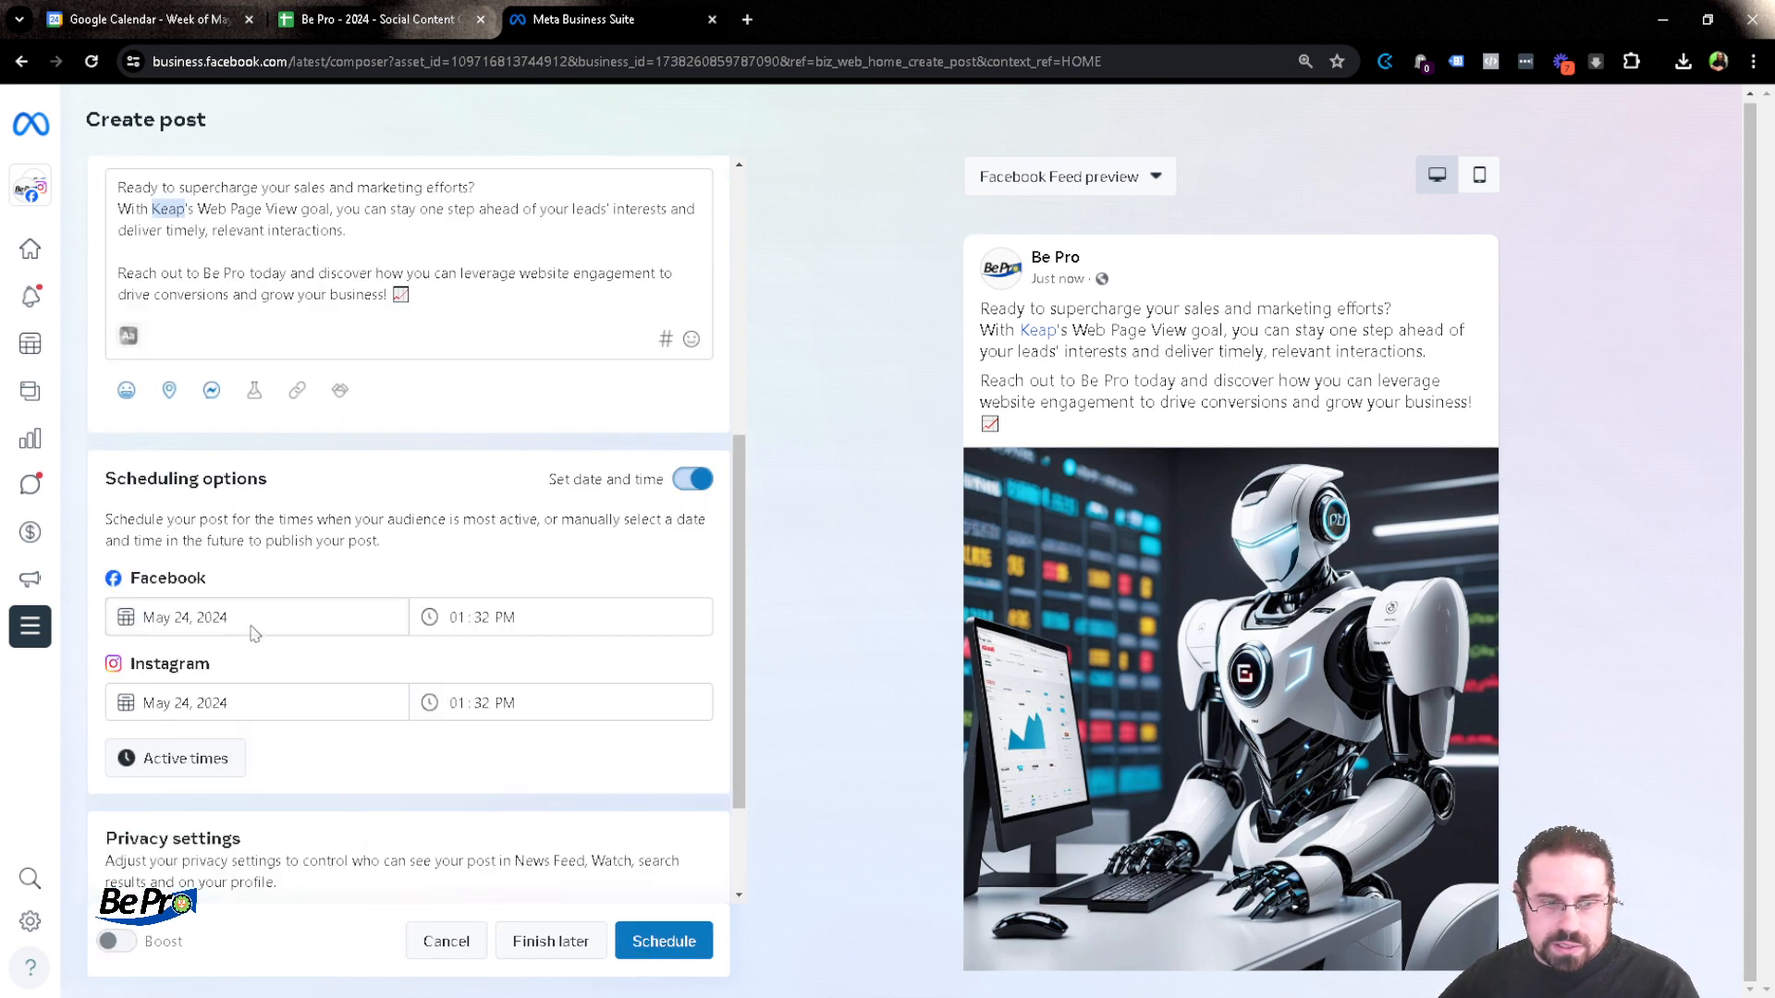
{"action": "left_click", "coordinate": [255, 630]}
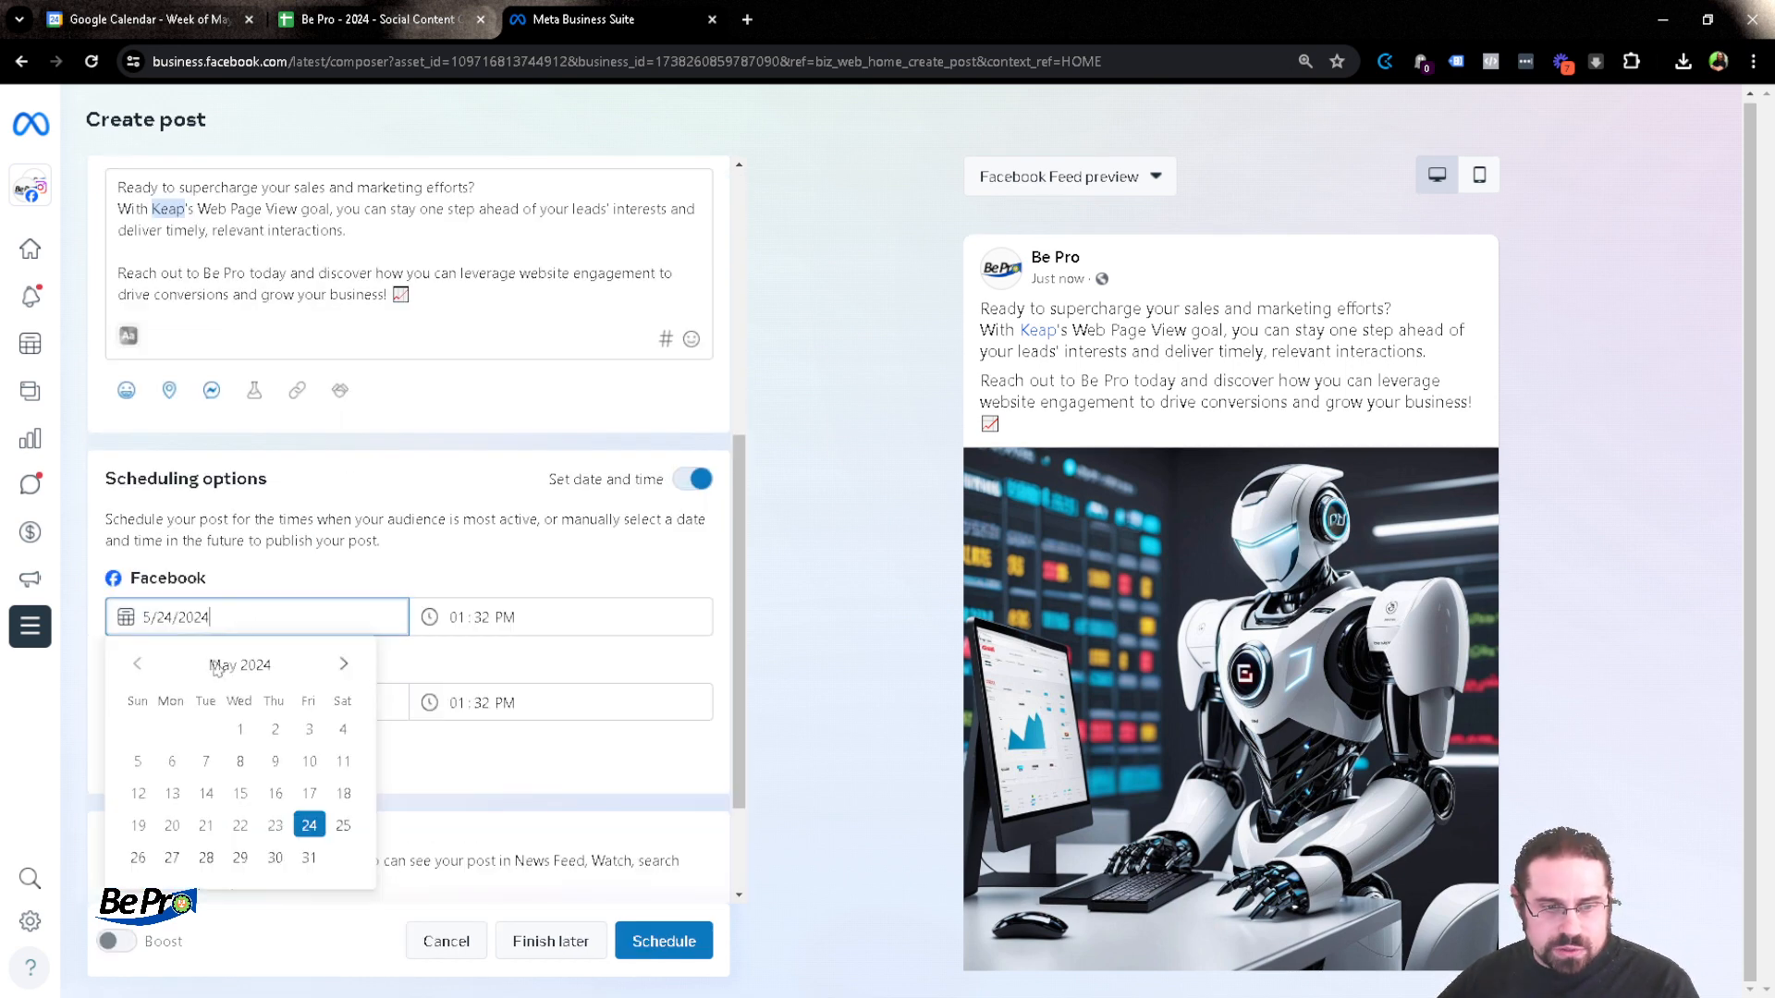
{"action": "left_click", "coordinate": [172, 858]}
{"action": "key", "text": "Tab"}
{"action": "key", "text": "Tab"}
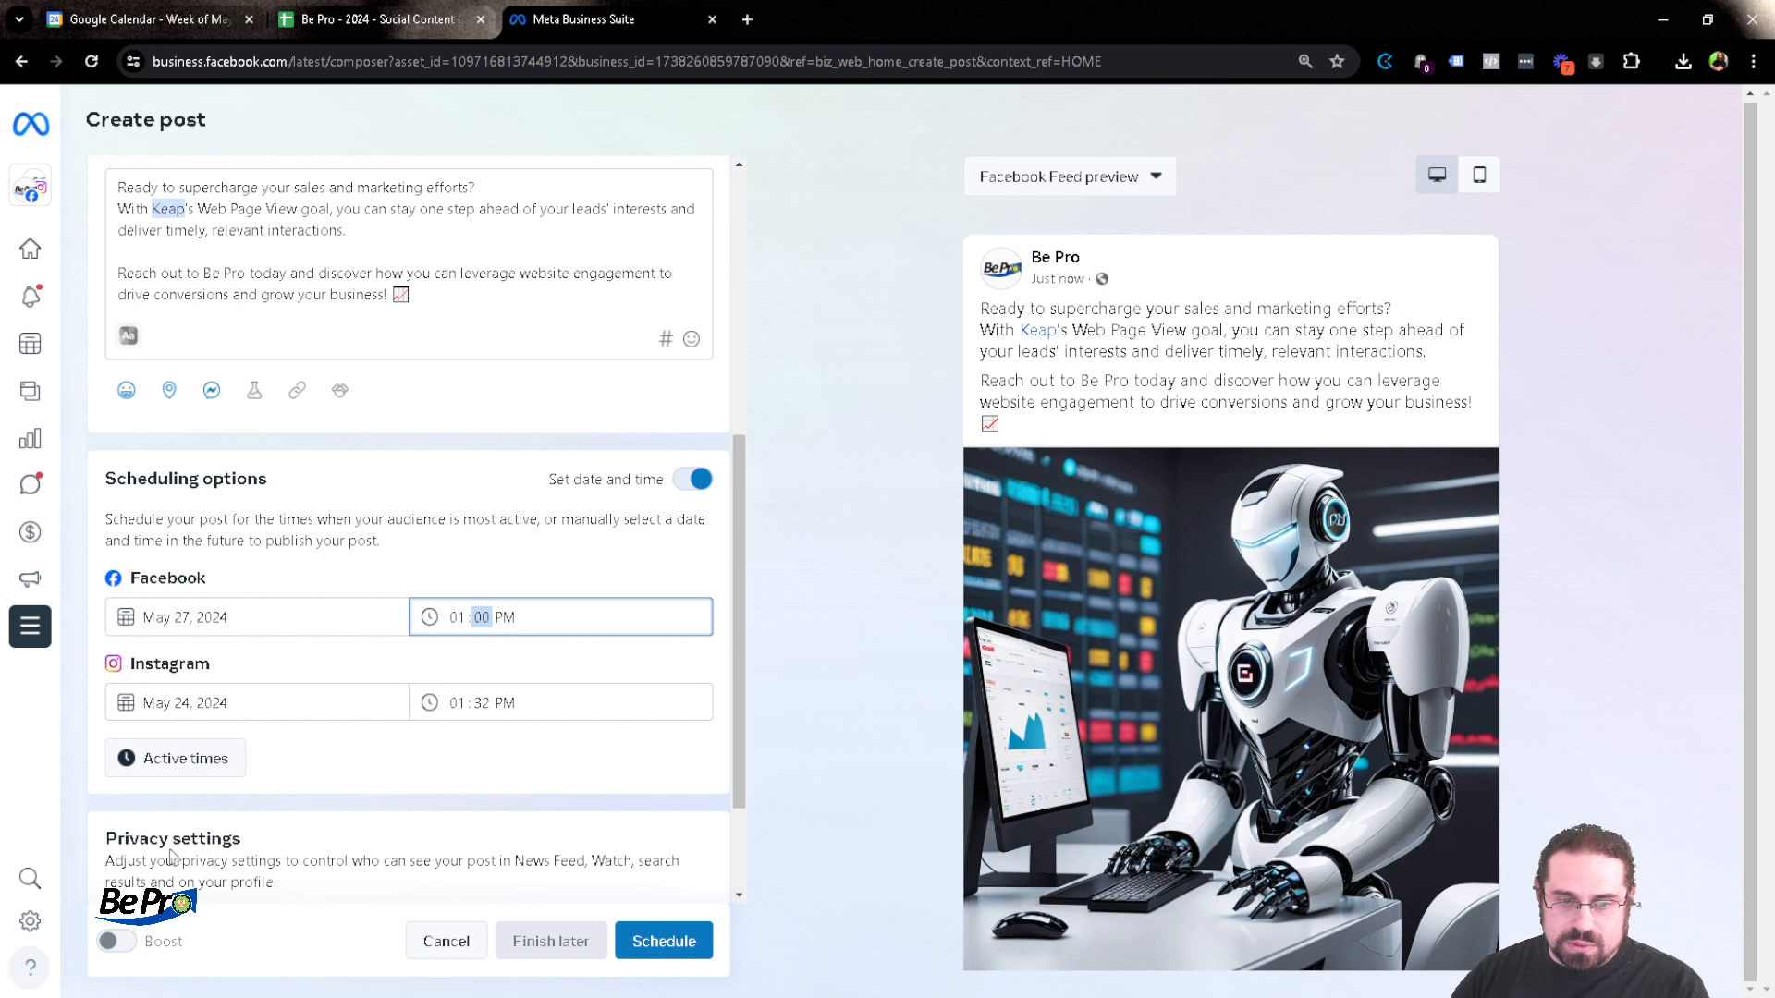
Set the Instagram publish time to May 27, 2024 at 01:00 PM and schedule the post
{"action": "left_click", "coordinate": [233, 702]}
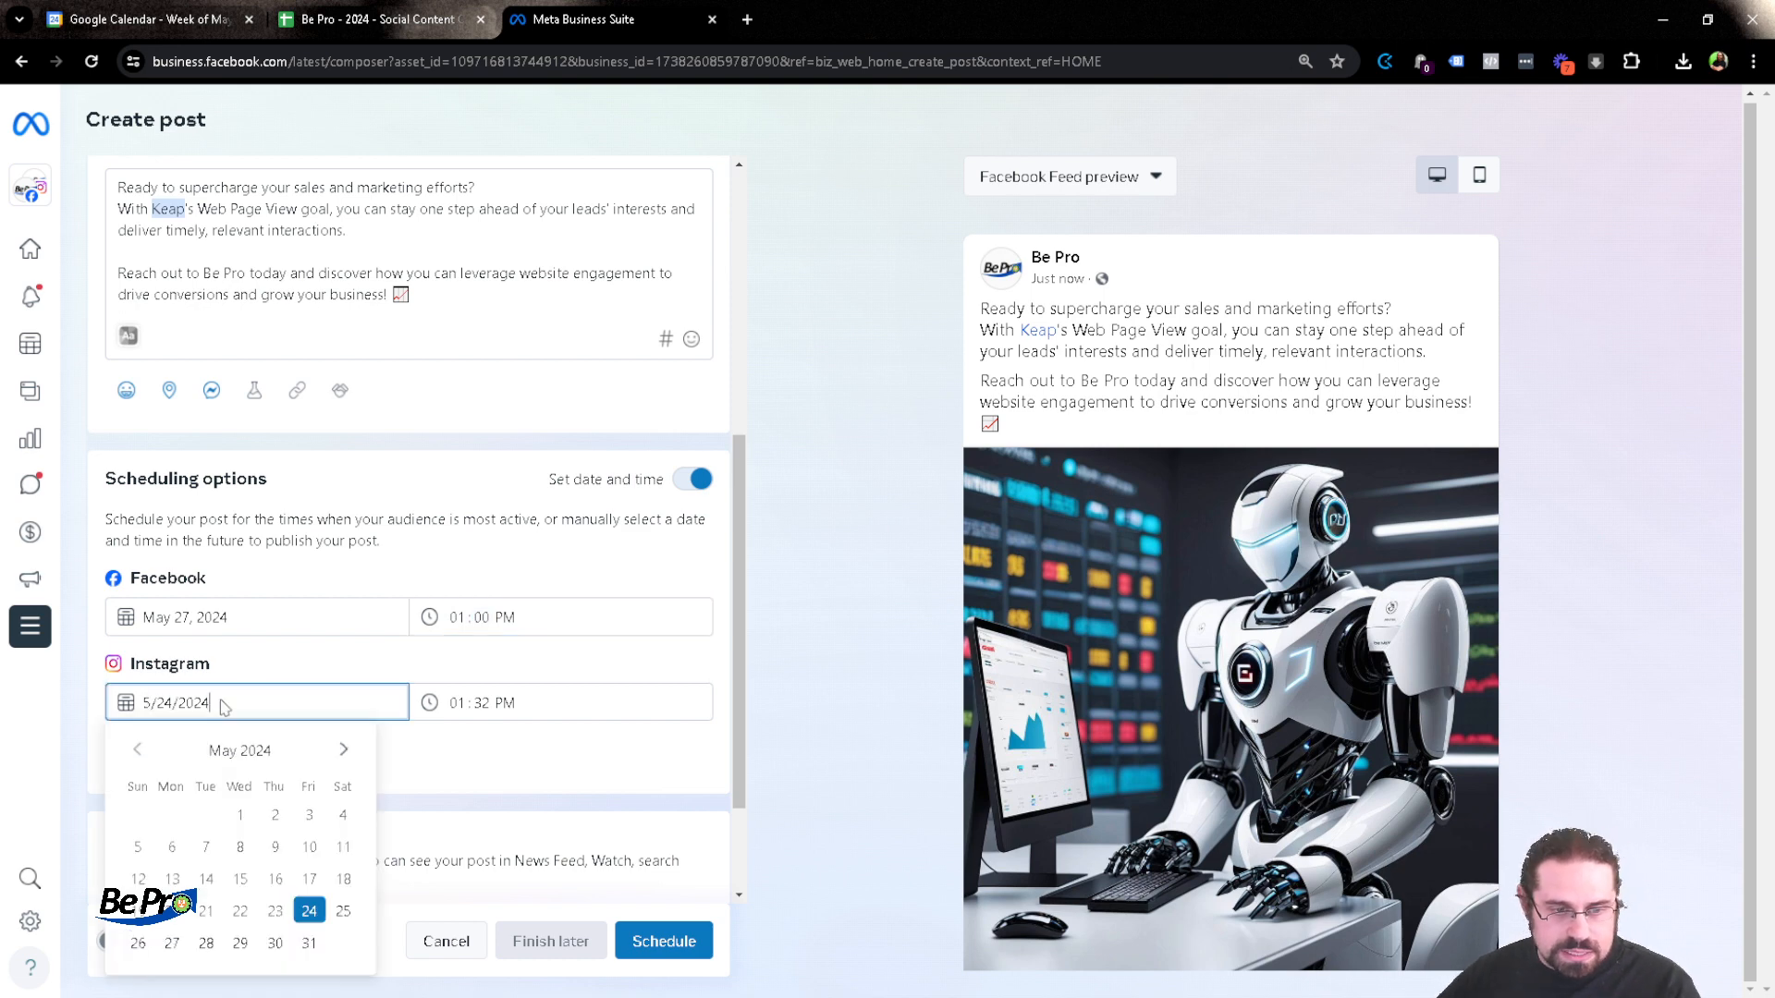
{"action": "left_click", "coordinate": [170, 948]}
{"action": "key", "text": "Tab"}
{"action": "key", "text": "Tab"}
{"action": "type", "text": "00"}
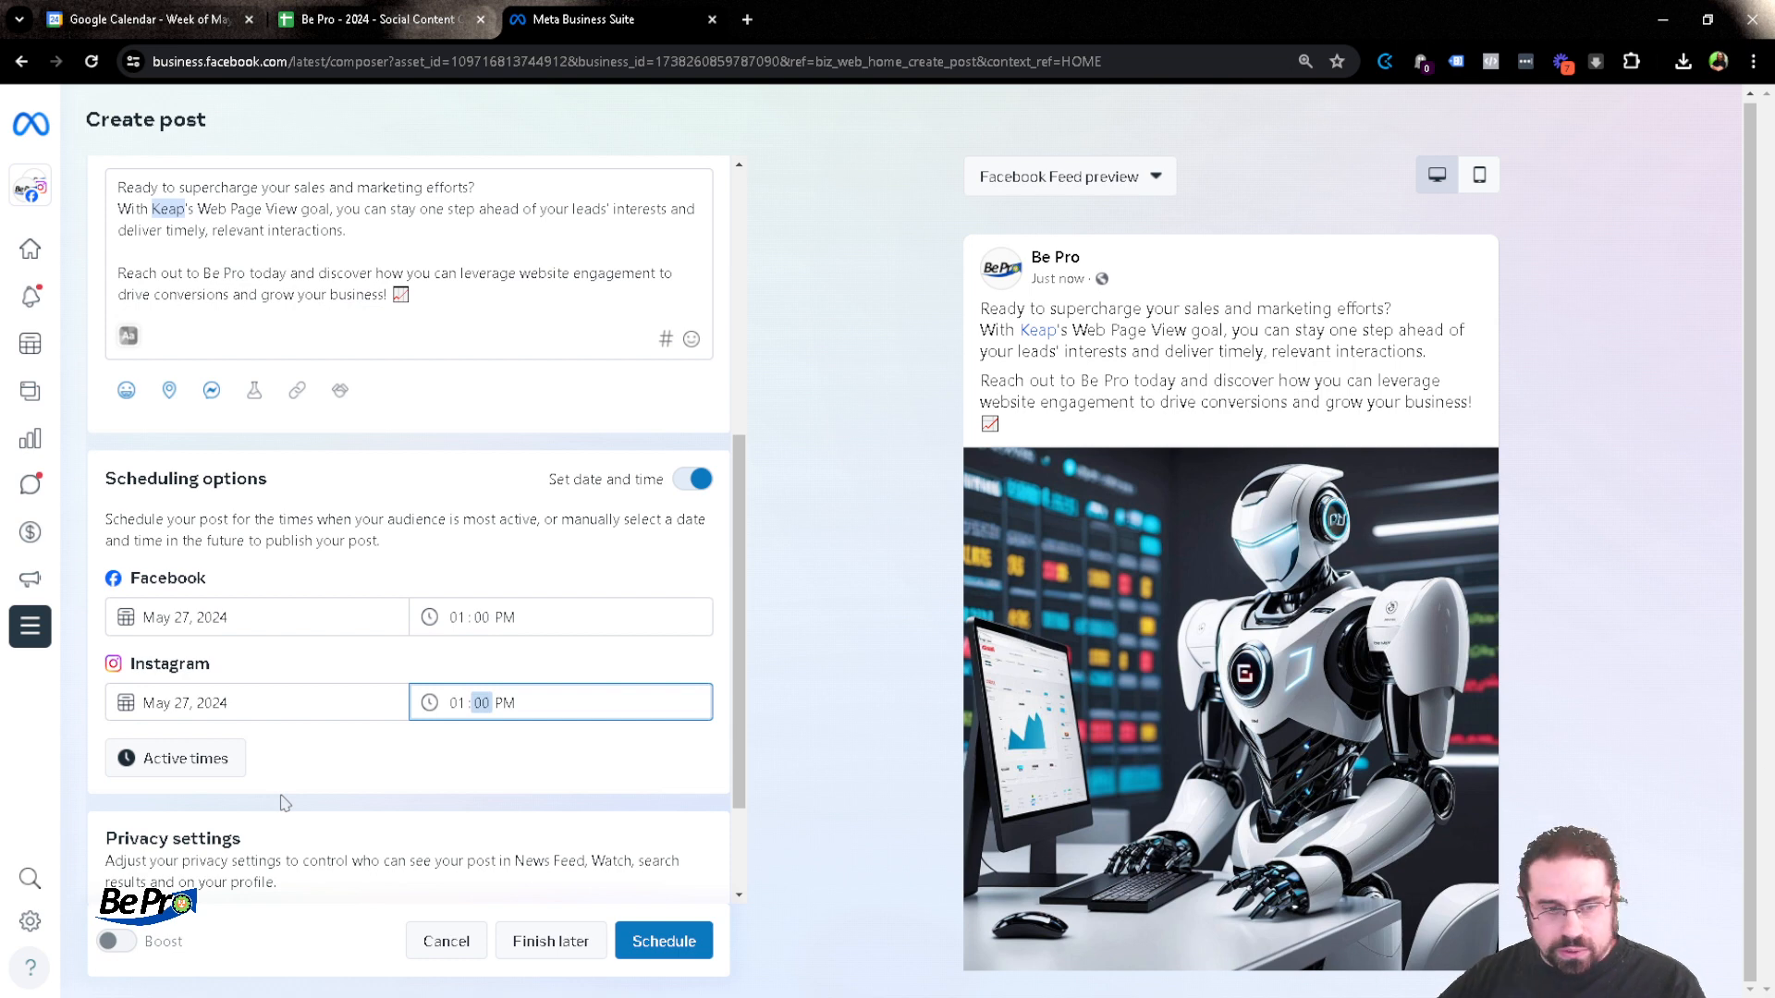
{"action": "left_click", "coordinate": [674, 941]}
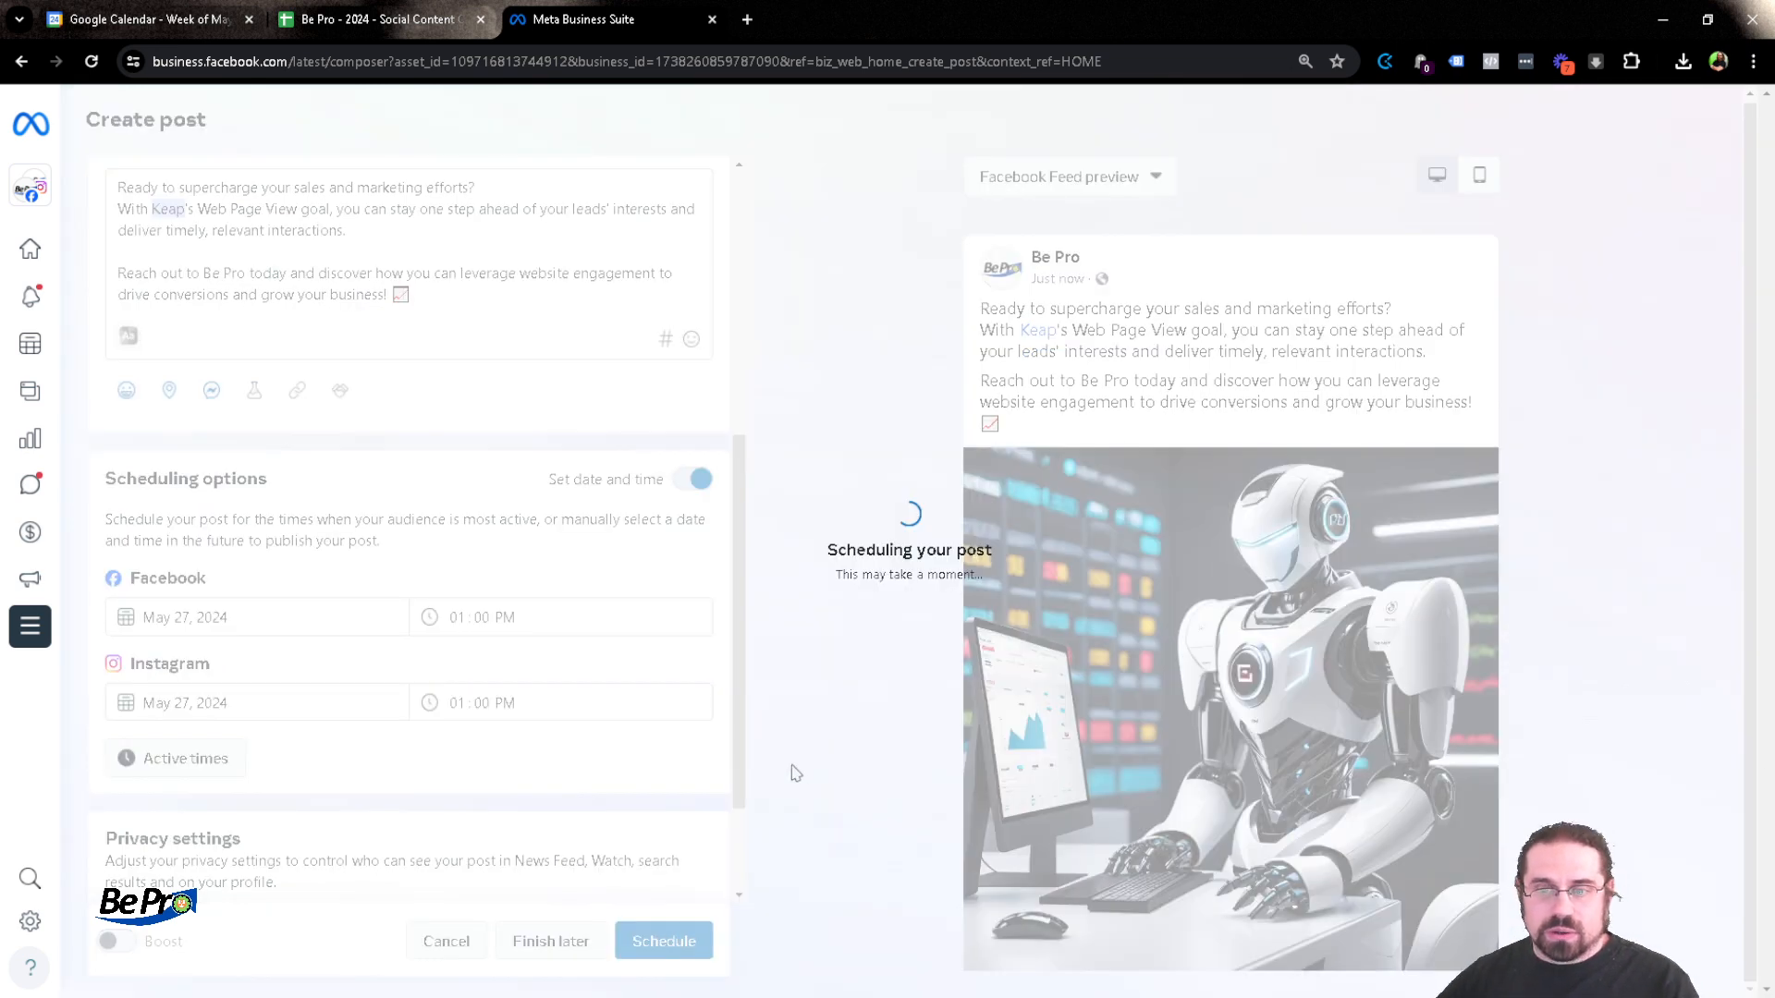
Open X in a new tab and switch to the Be Pro account
{"action": "key", "text": "ctrl+t"}
{"action": "type", "text": "x"}
{"action": "key", "text": "Return"}
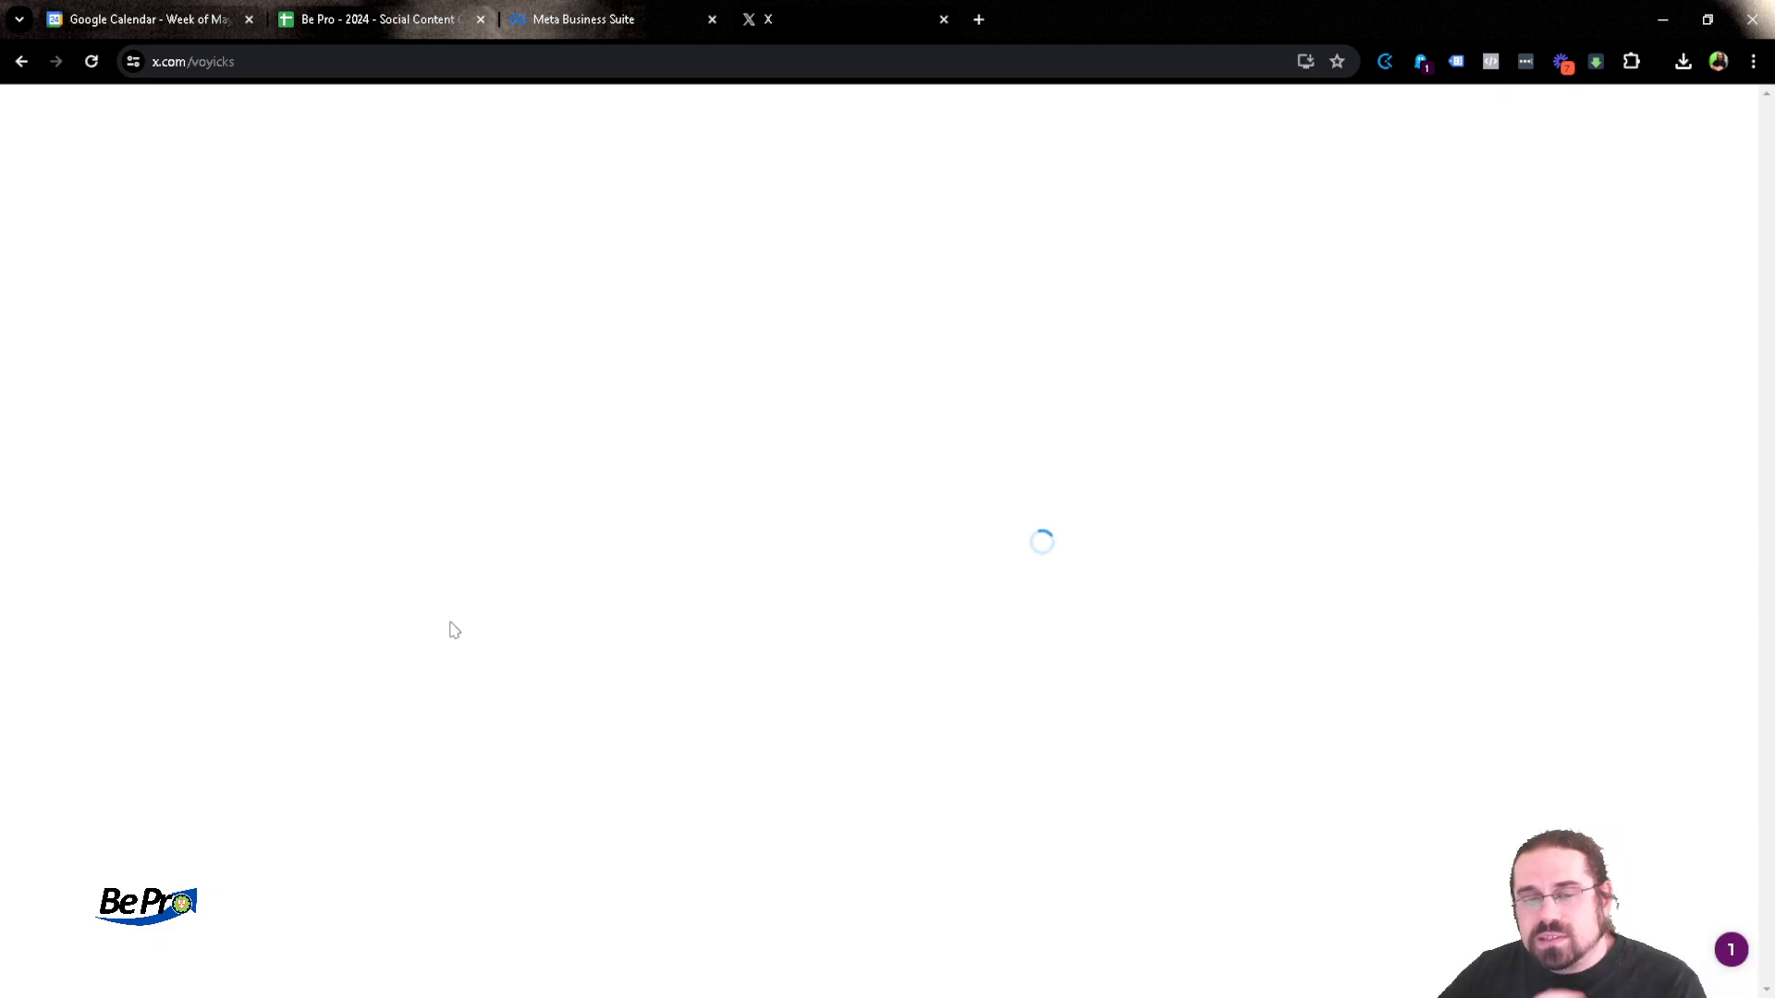
{"action": "left_click", "coordinate": [312, 962]}
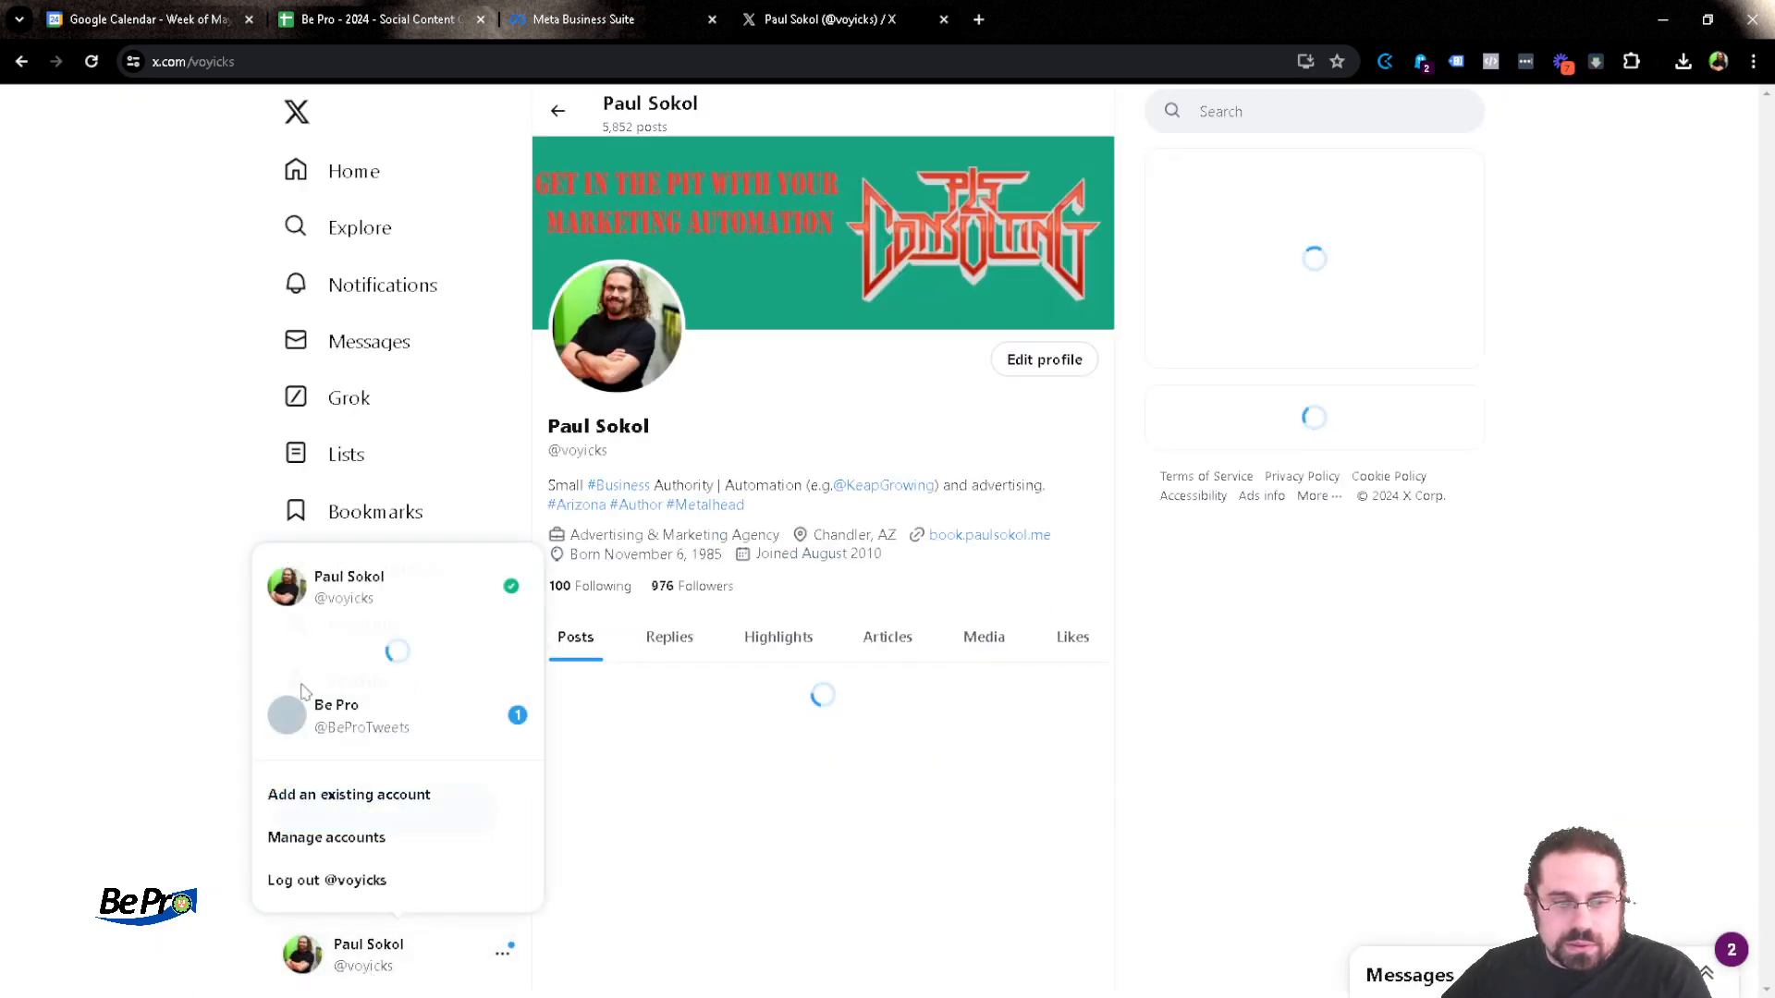
{"action": "left_click", "coordinate": [143, 745]}
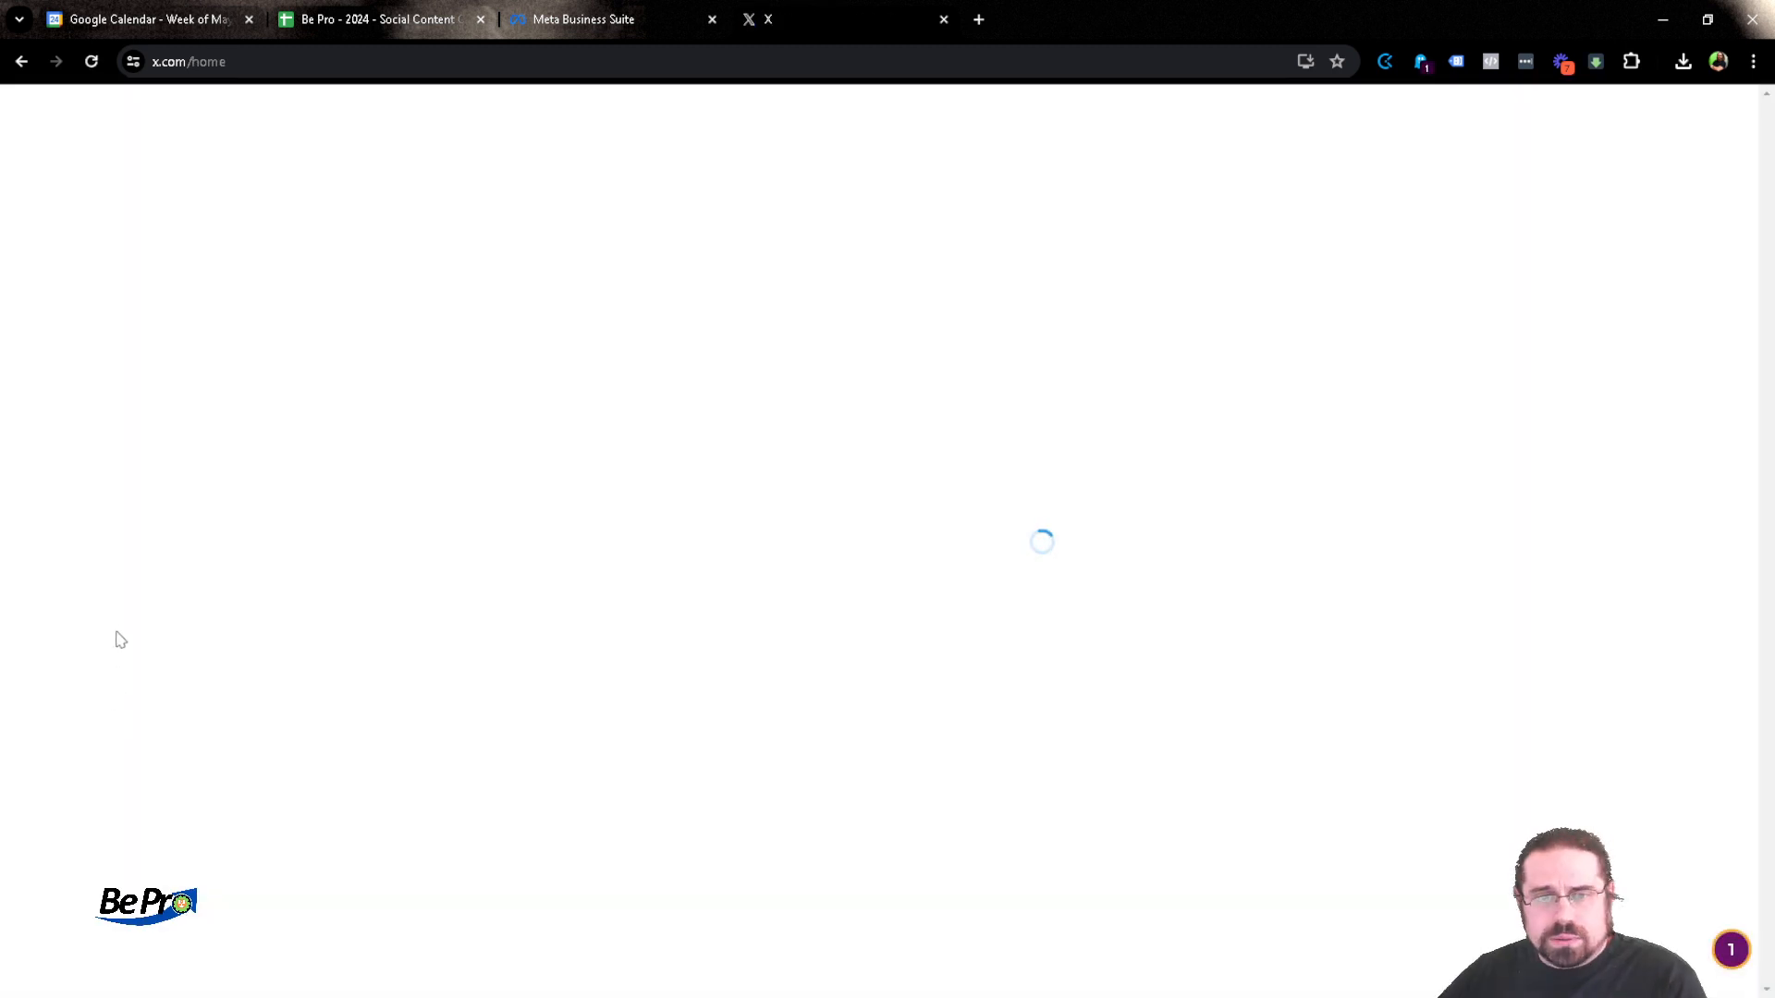
Start a new X post and attach the image "2024.05.27-Keap Goal Web Page View.png"
{"action": "left_click", "coordinate": [388, 812]}
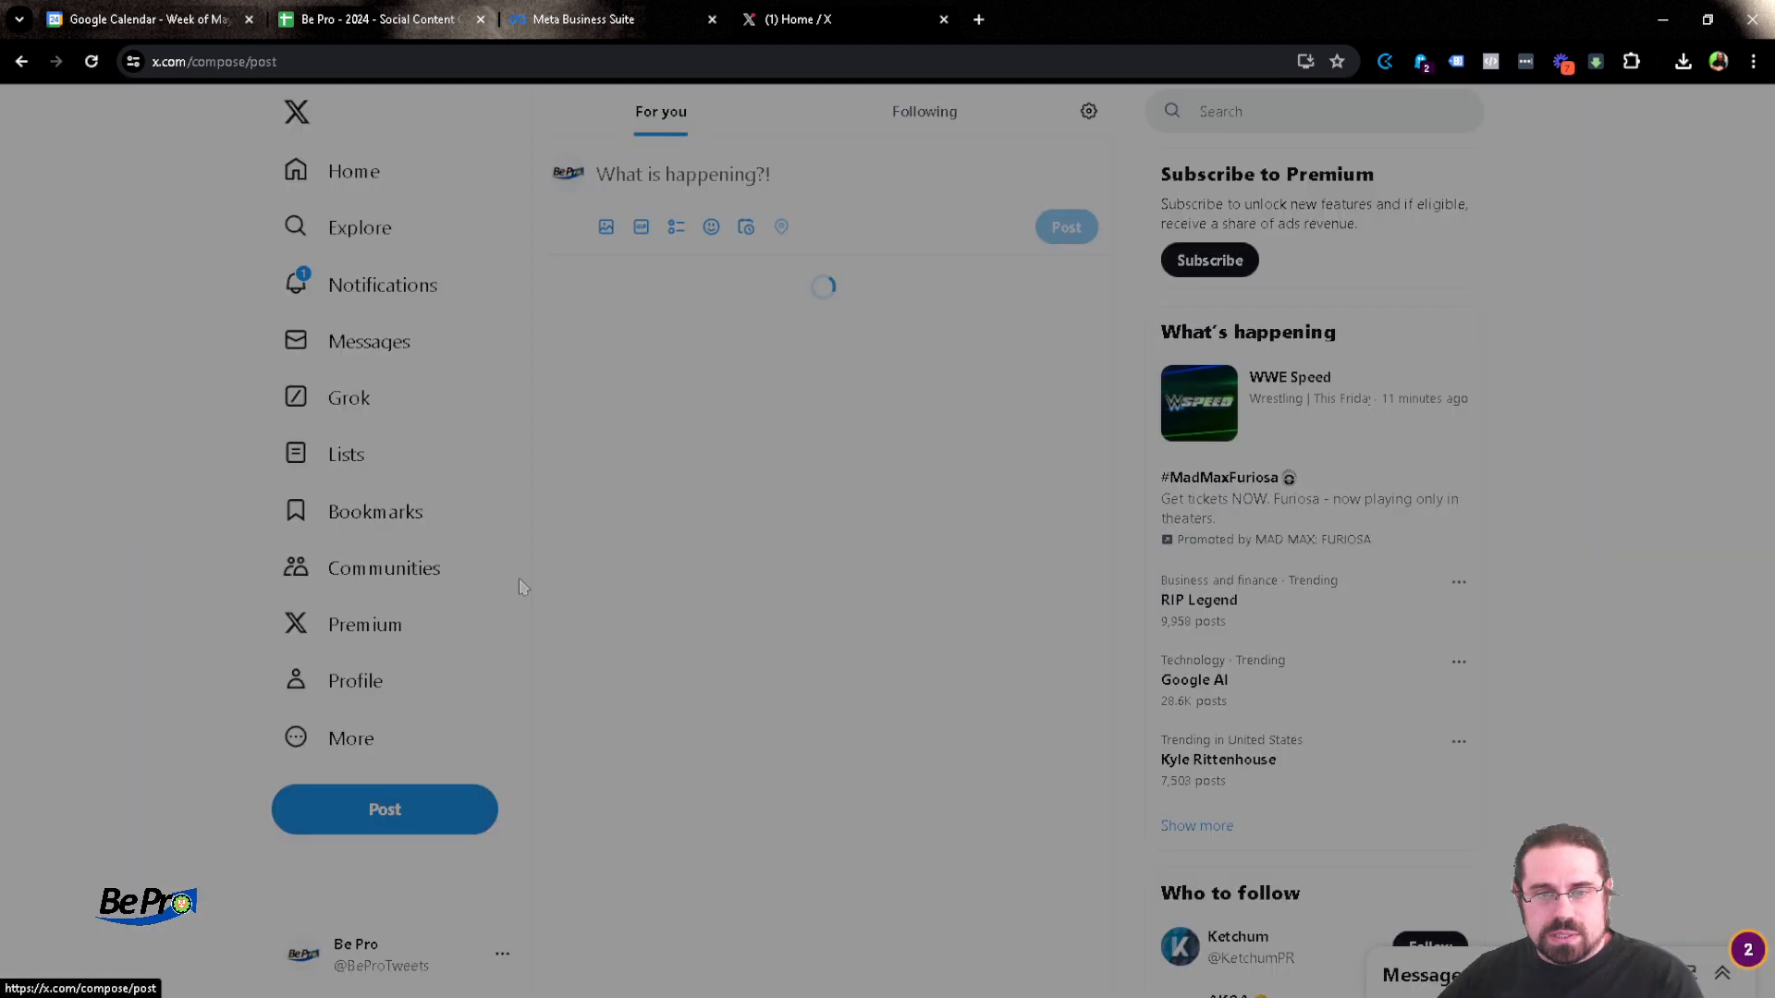
{"action": "left_click", "coordinate": [622, 372]}
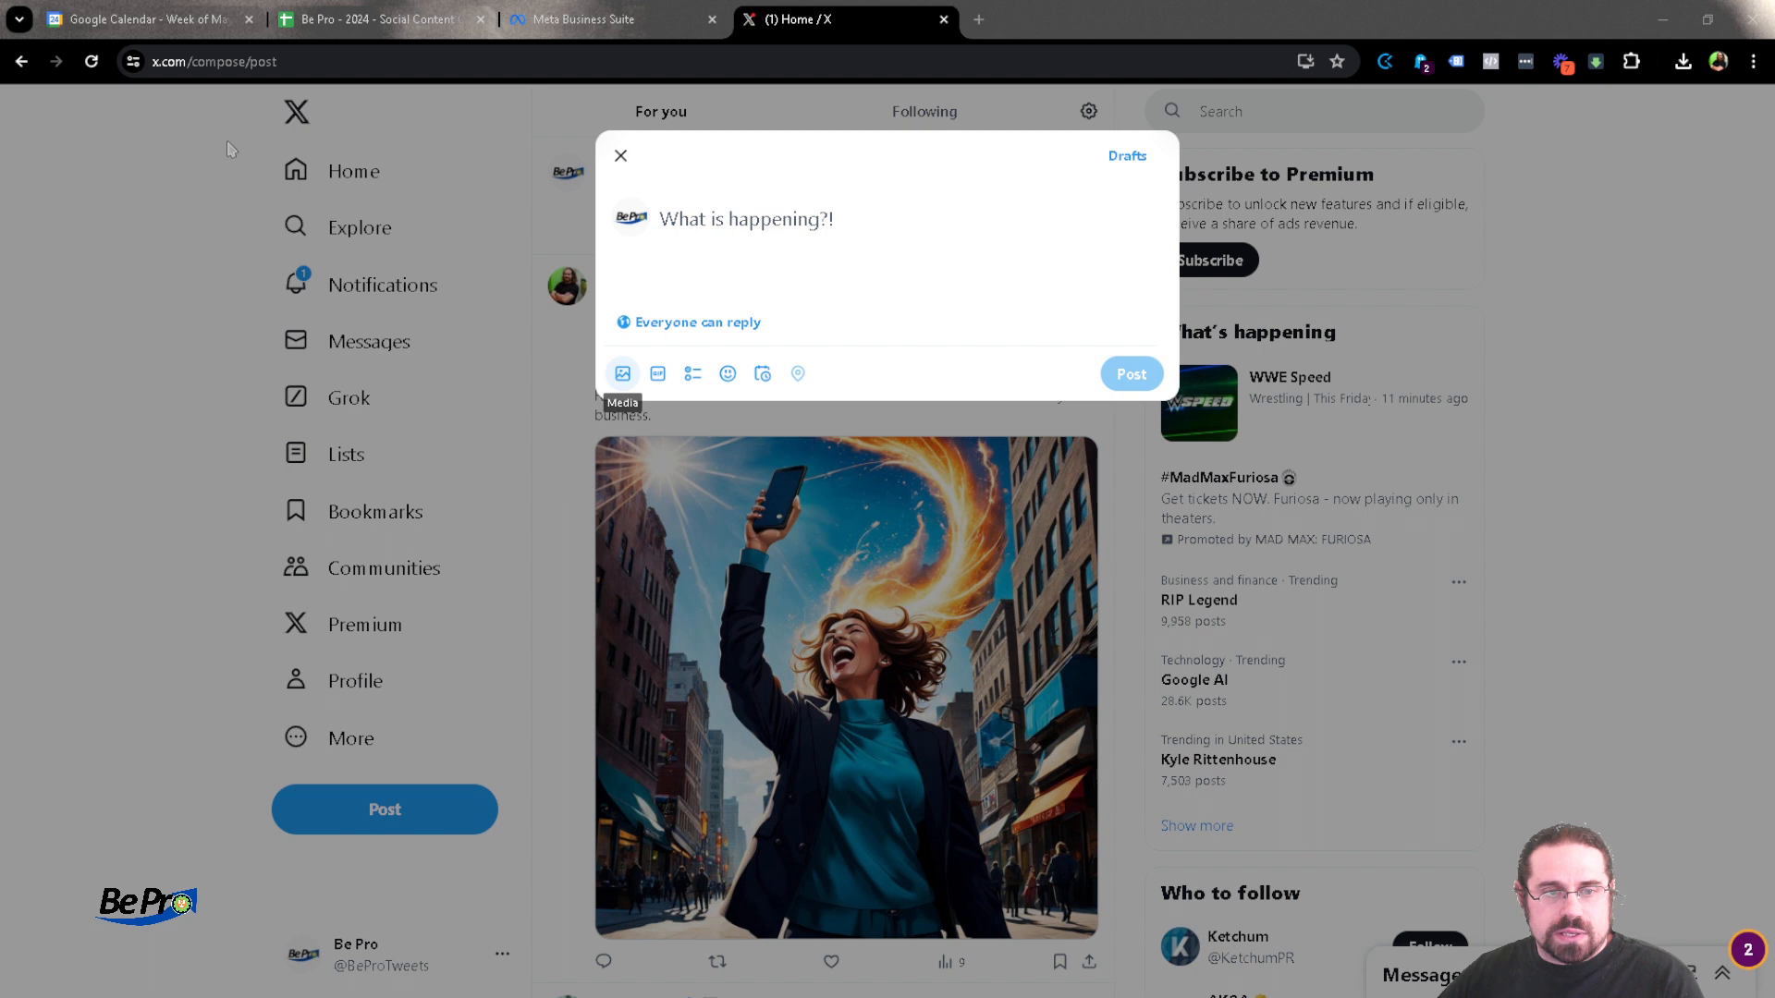
{"action": "left_click", "coordinate": [243, 141]}
{"action": "double_click", "coordinate": [260, 160]}
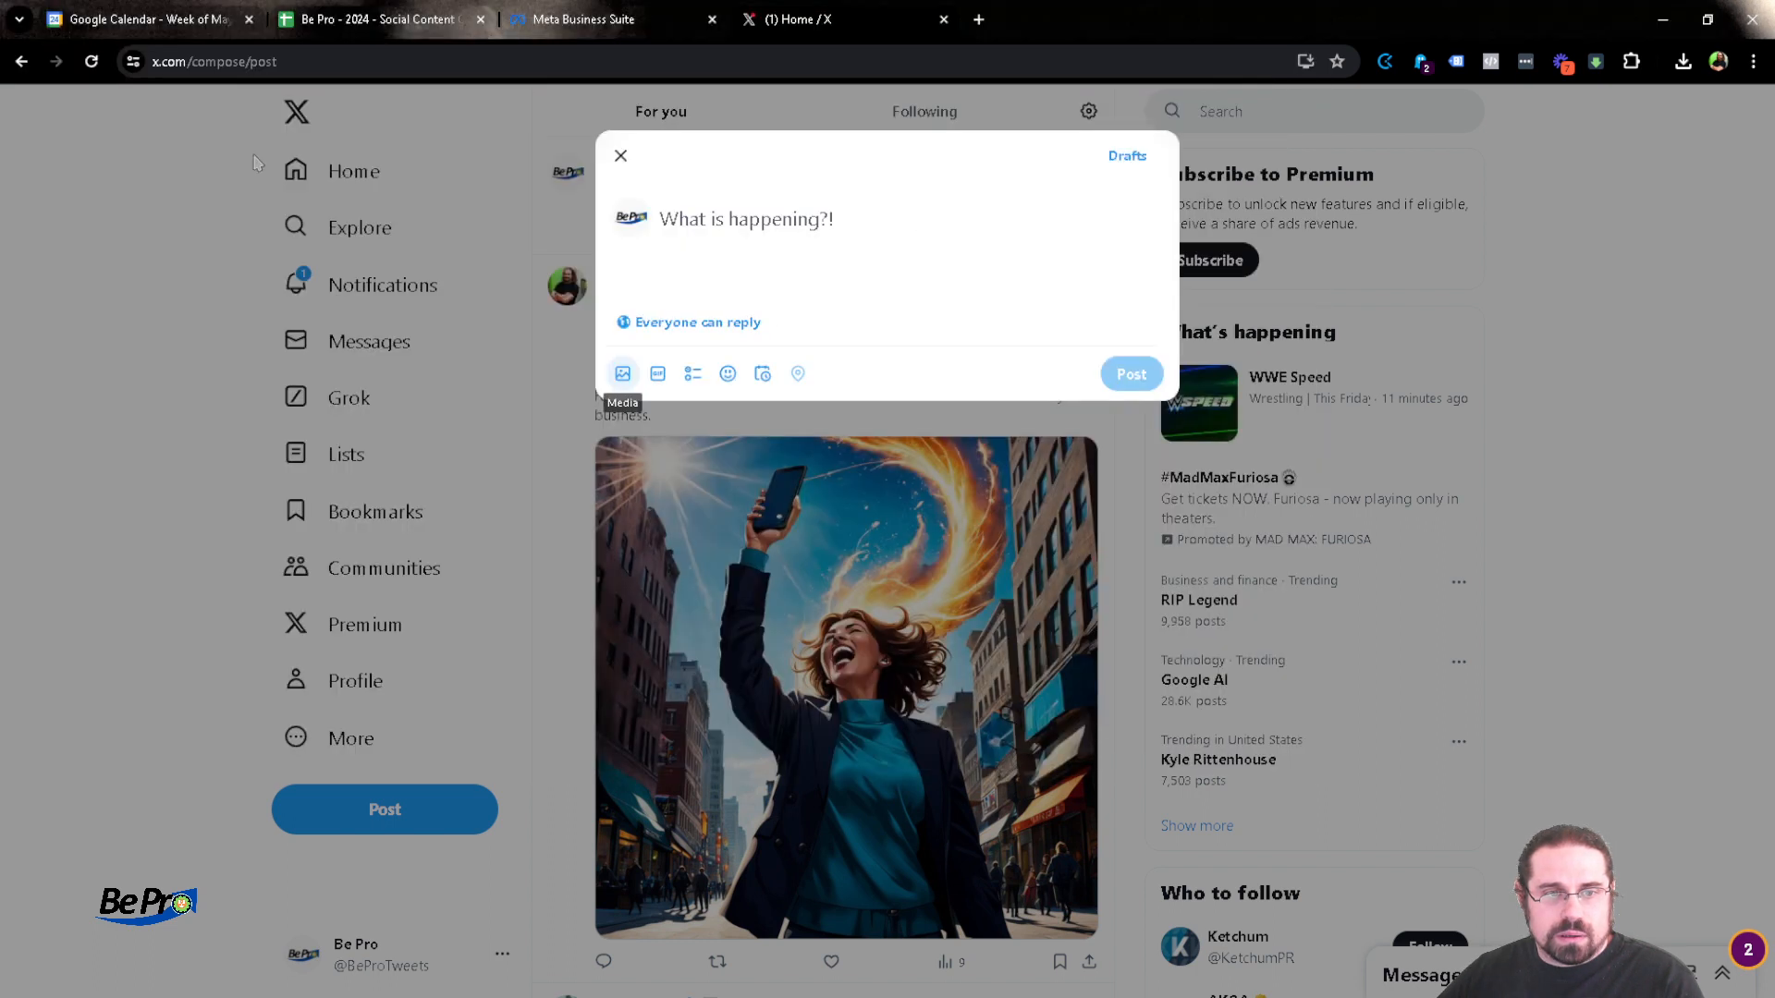
Paste the copied text into the X post, shorten its ending to "drive sales!" and remove the chart emoji
{"action": "type", "text": "Ready to supercharge your sales and marketing efforts? With Keap's Web Page View goal, you can stay one step ahead of your leads' interests and deliver timely, relevant interactions.  Reach out to Be Pro today and discover how you can leverage website engagement to drive conversions and grow your business! 📈"}
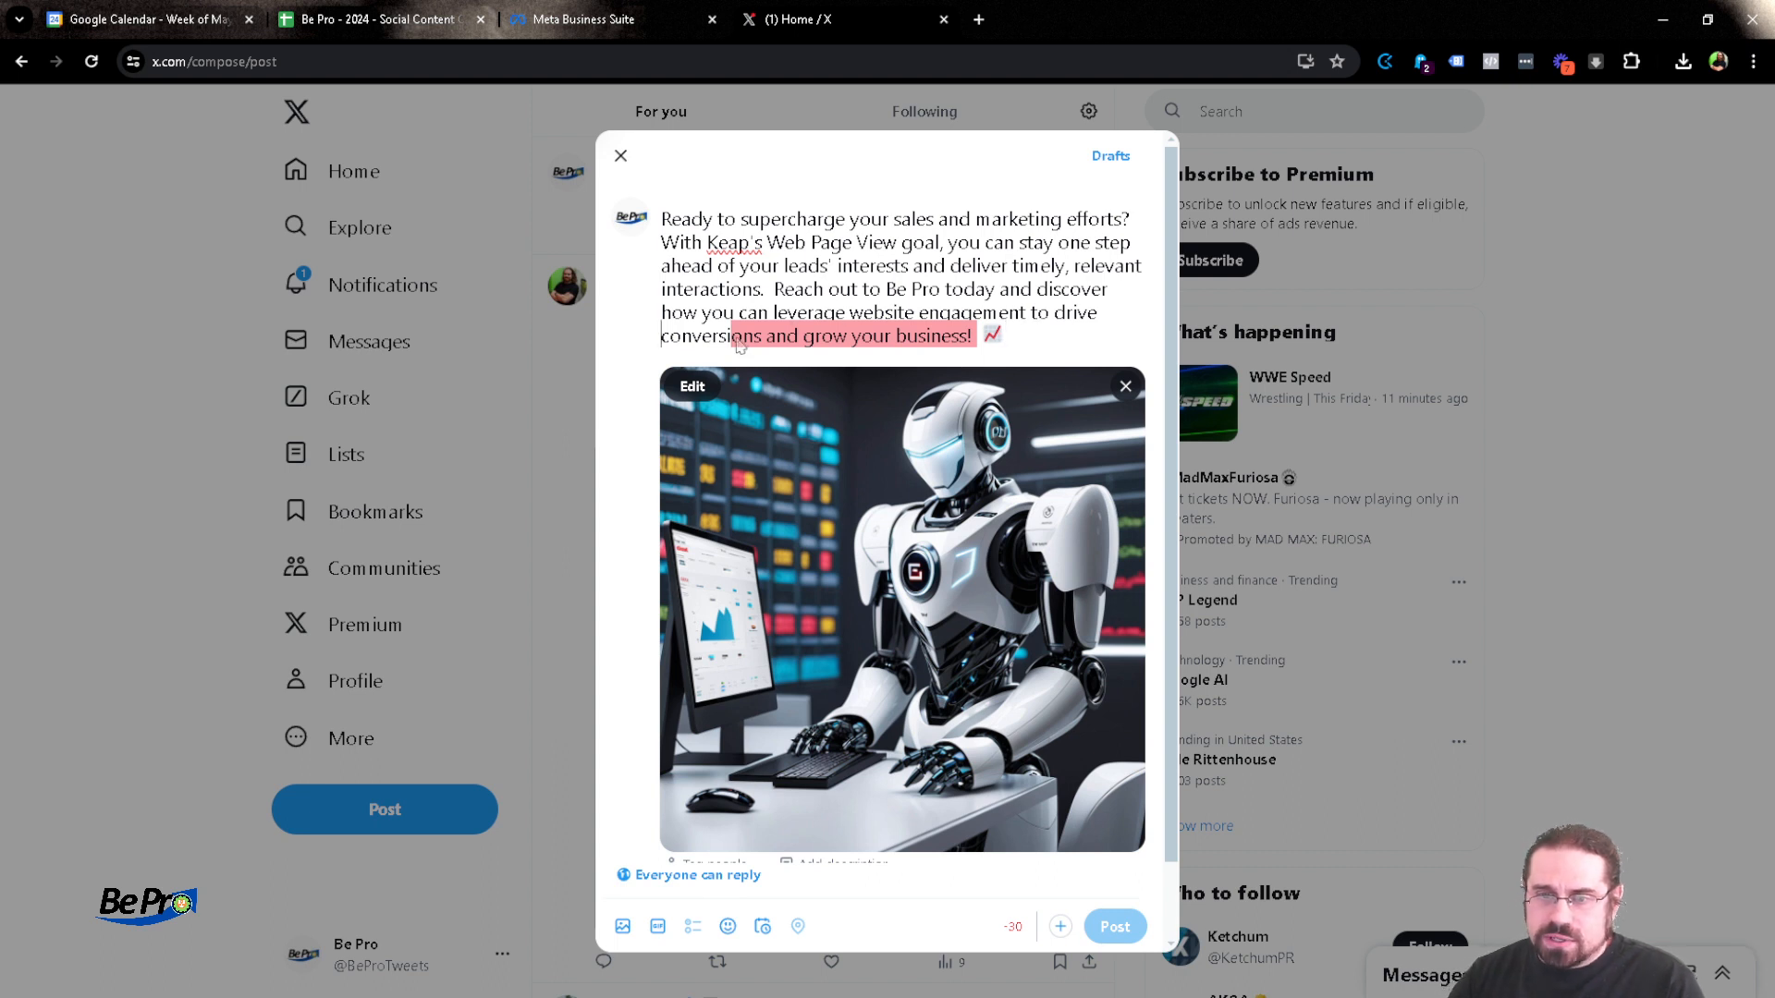
{"action": "key", "text": "shift+End"}
{"action": "type", "text": "sales!"}
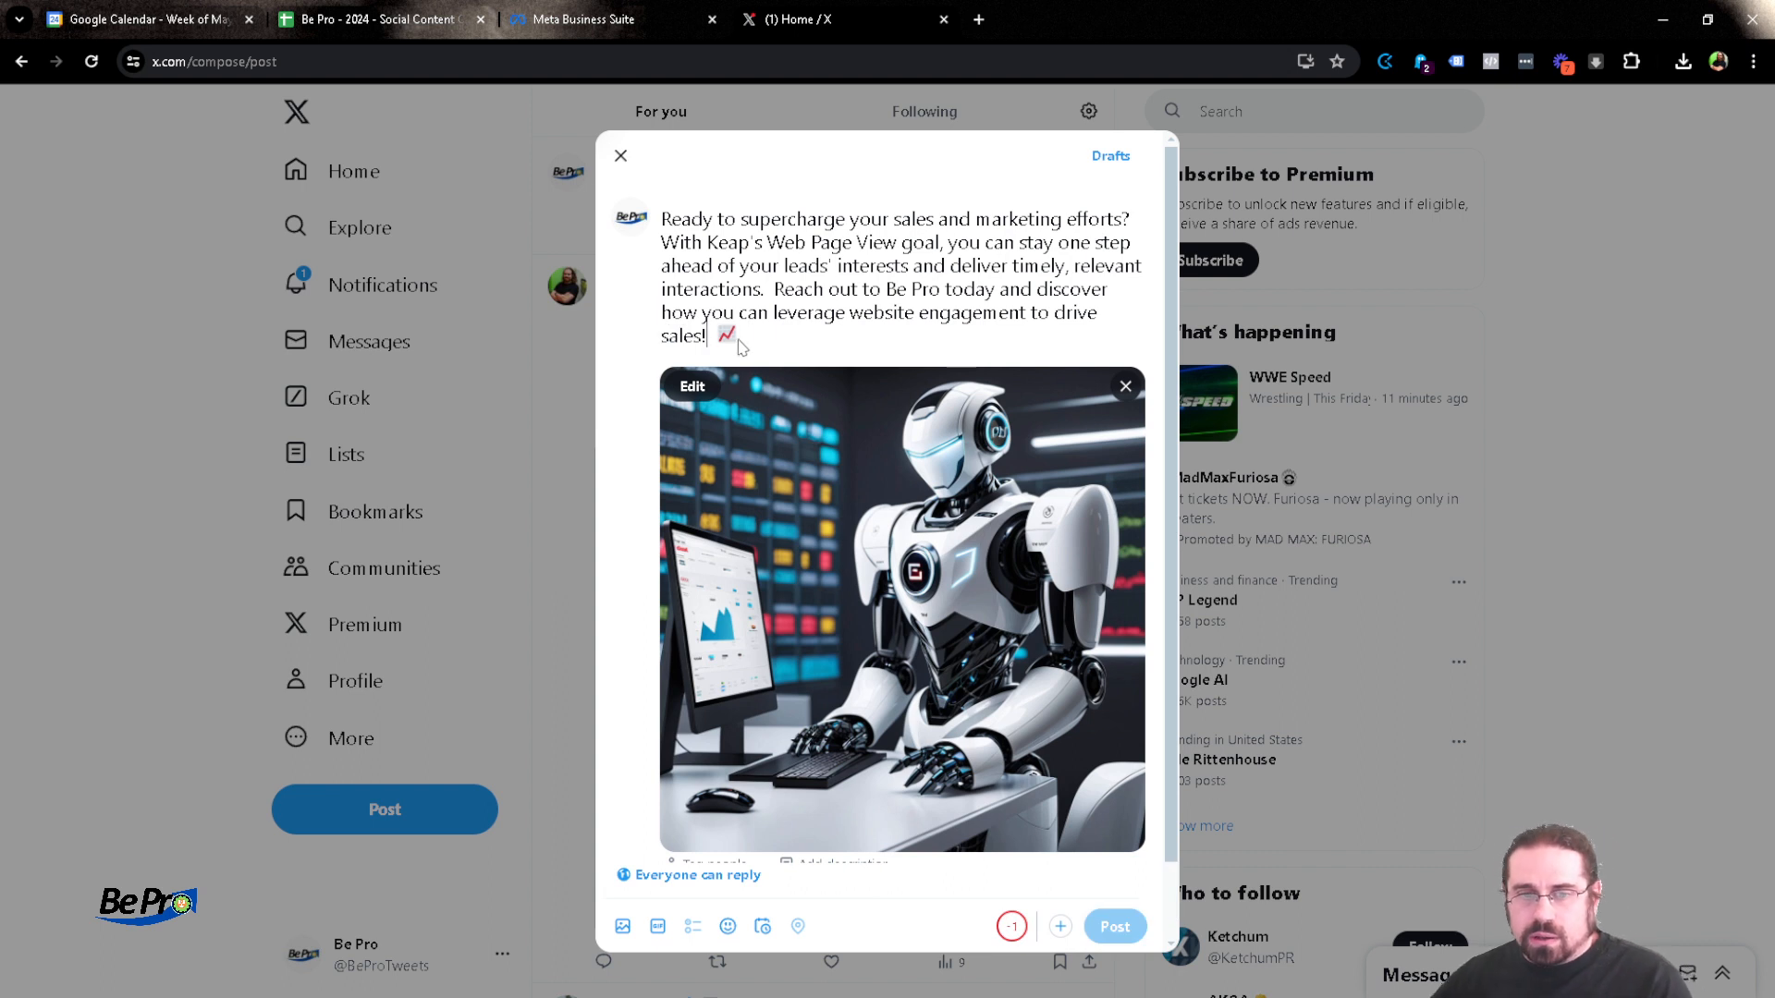
{"action": "key", "text": "Delete"}
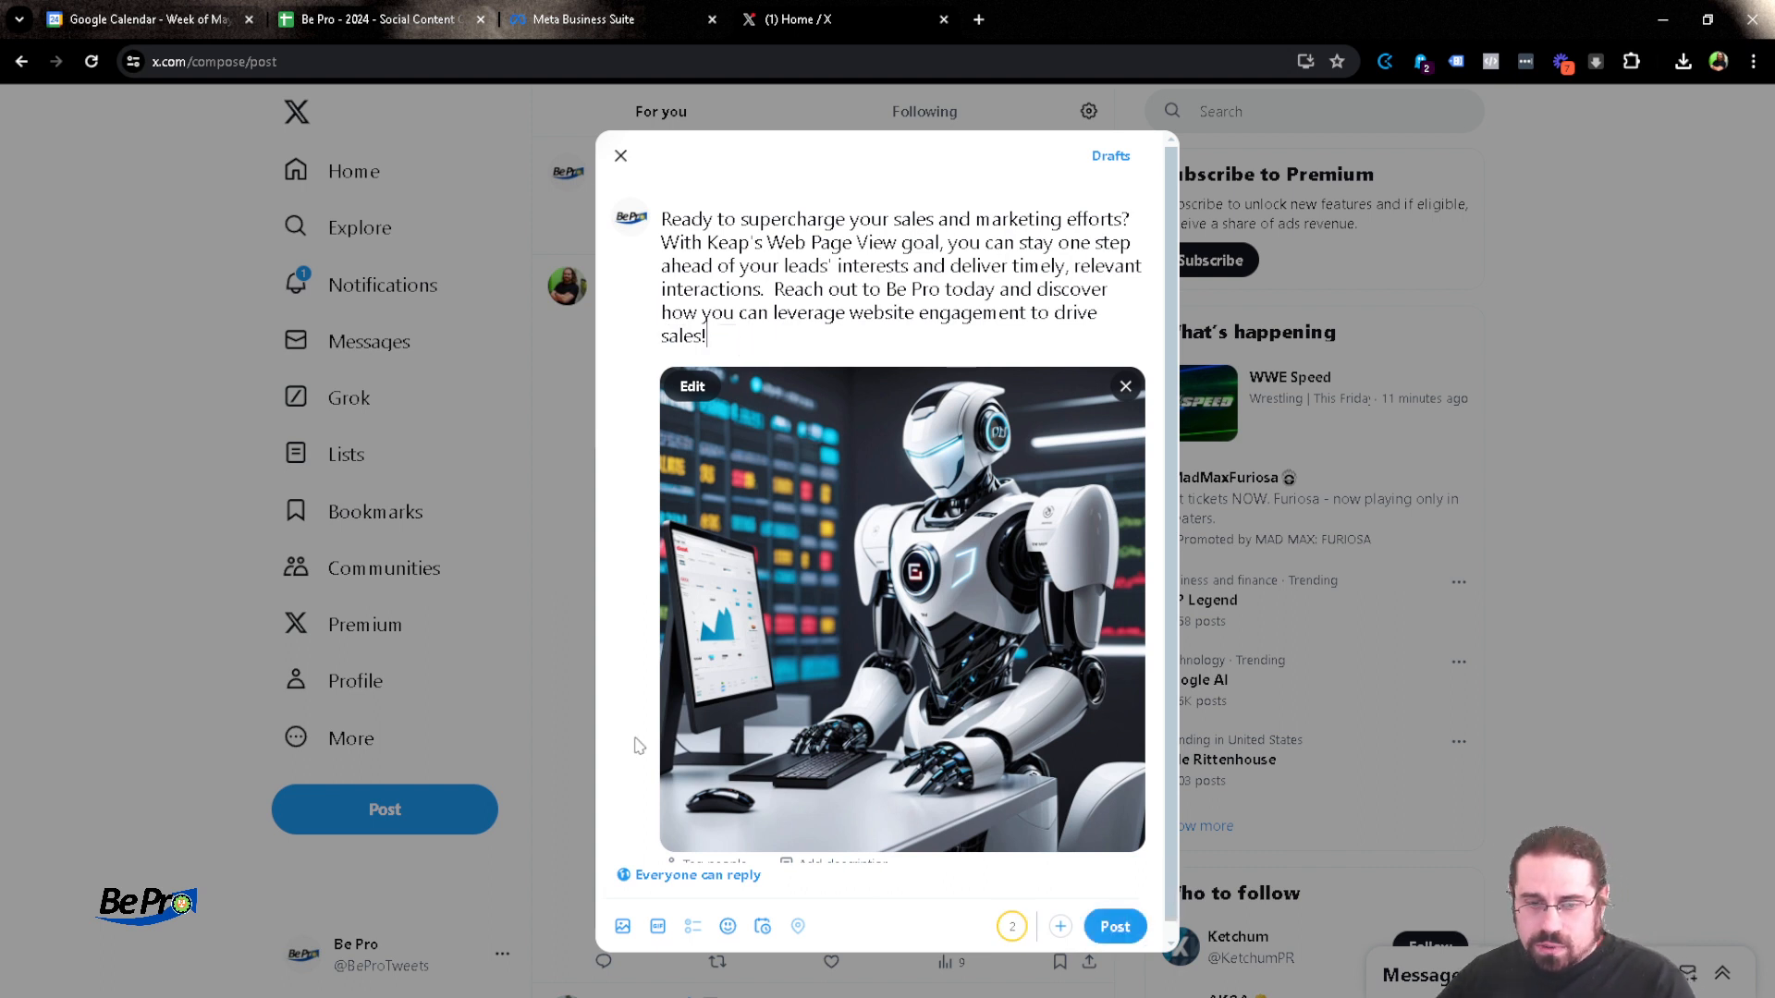
Schedule the X post for May 27, 2024 at 1:00 PM
{"action": "left_click", "coordinate": [762, 927]}
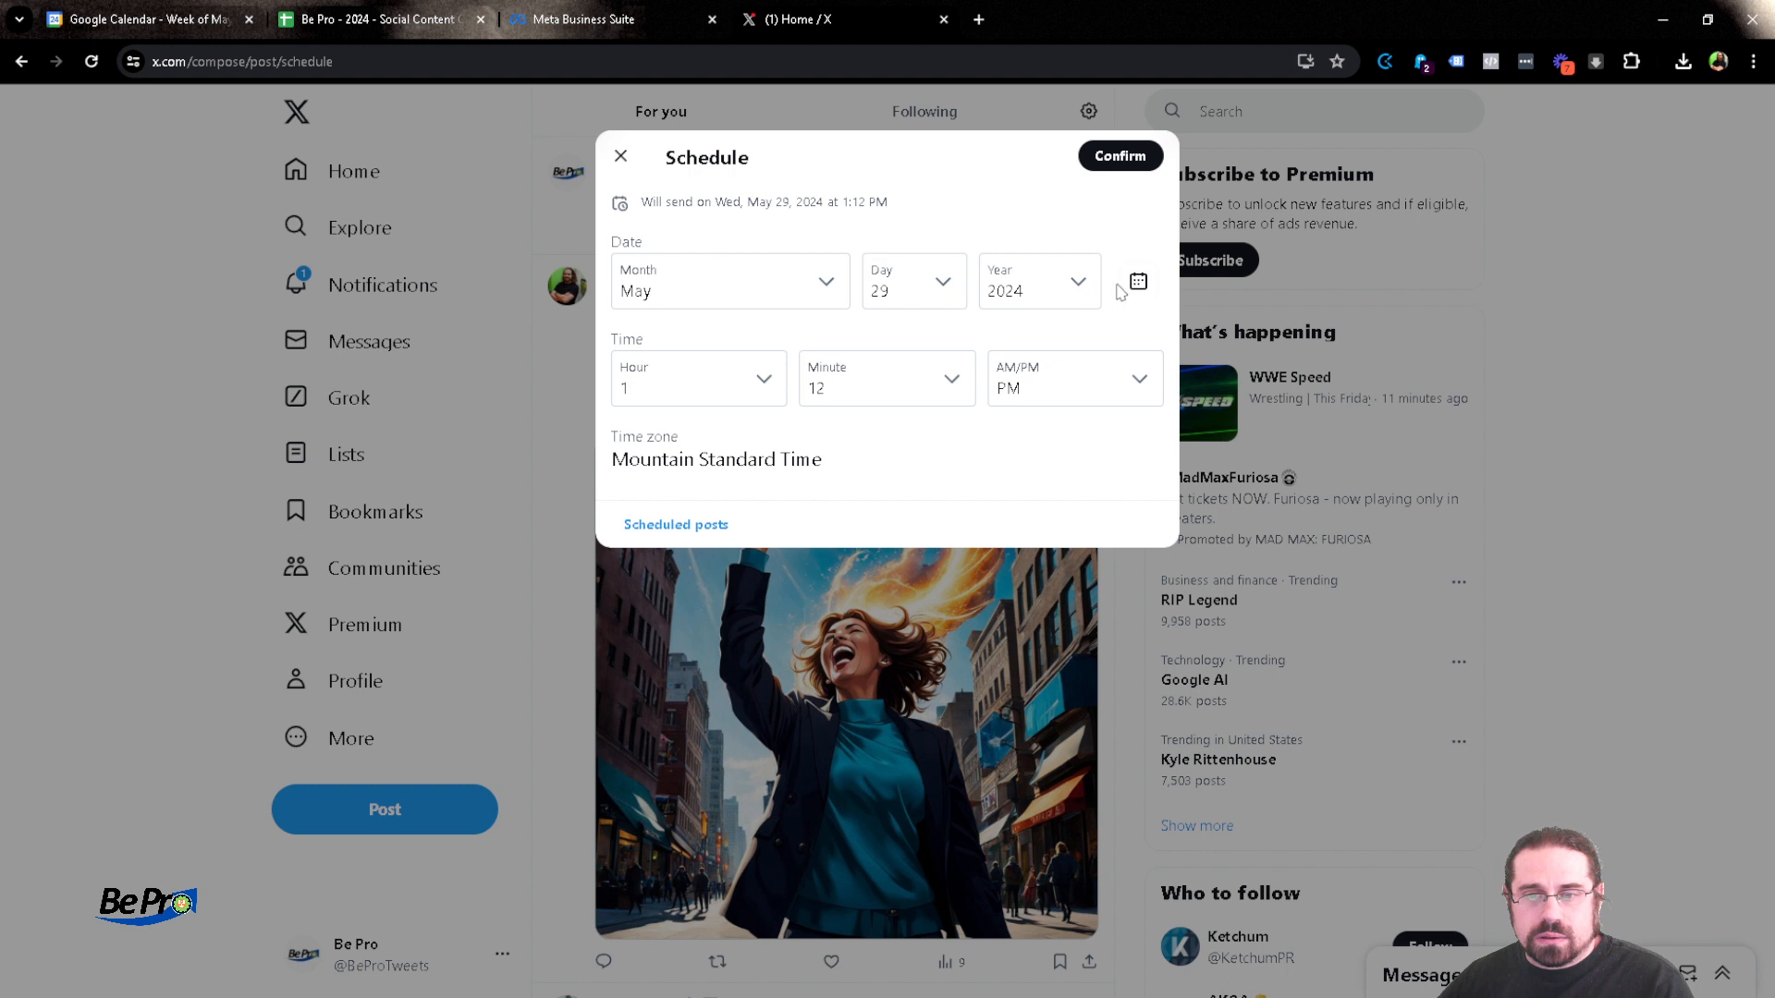
{"action": "left_click", "coordinate": [1136, 280]}
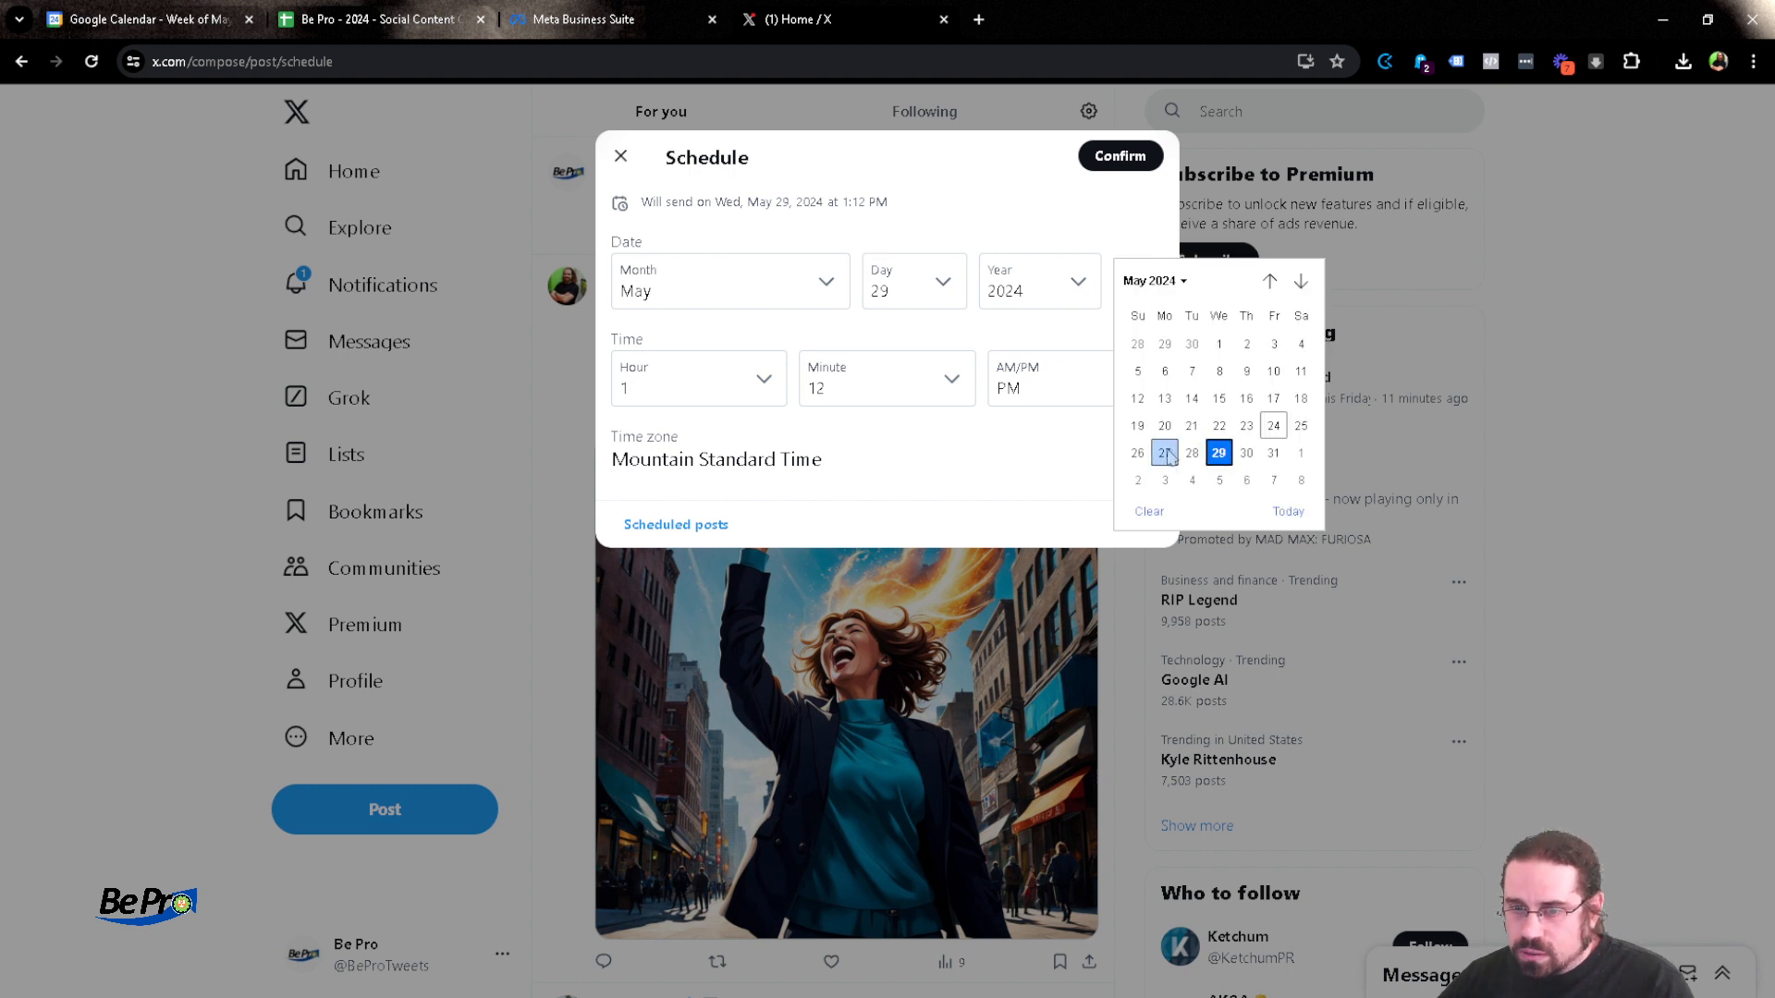
{"action": "left_click", "coordinate": [1164, 452]}
{"action": "left_click", "coordinate": [874, 383]}
{"action": "left_click", "coordinate": [878, 439]}
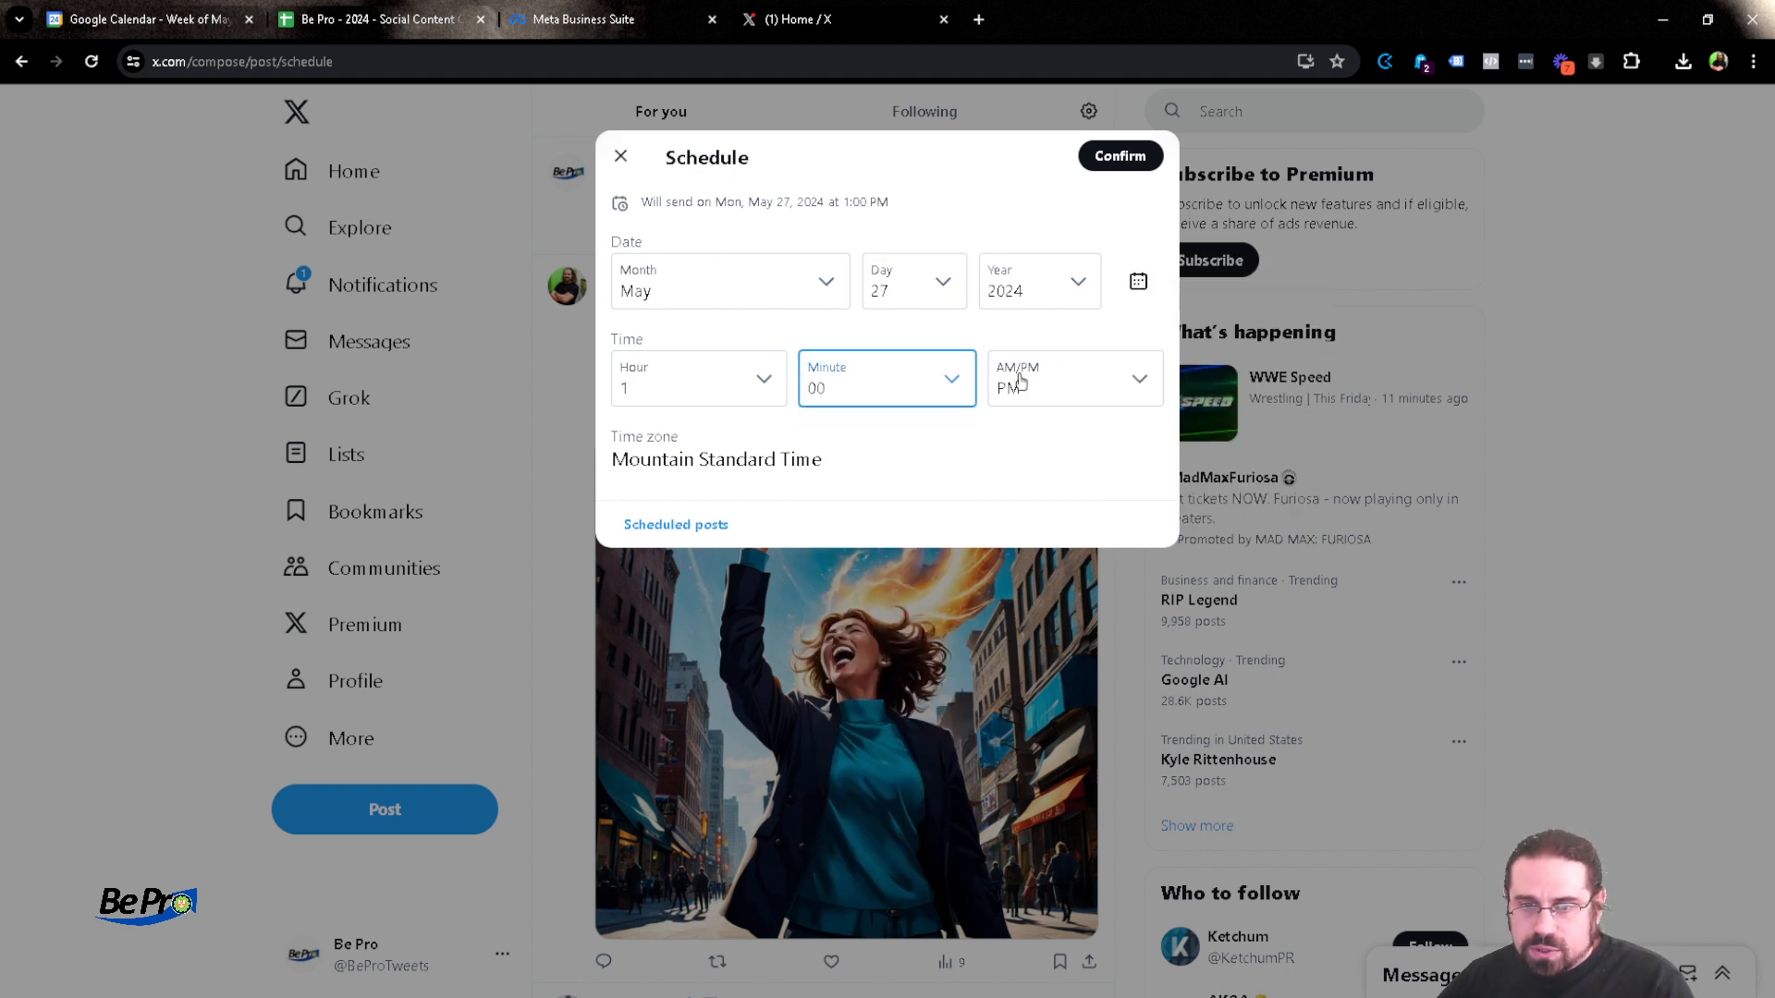
{"action": "left_click", "coordinate": [1100, 165]}
{"action": "left_click", "coordinate": [1104, 163]}
{"action": "left_click", "coordinate": [1106, 159]}
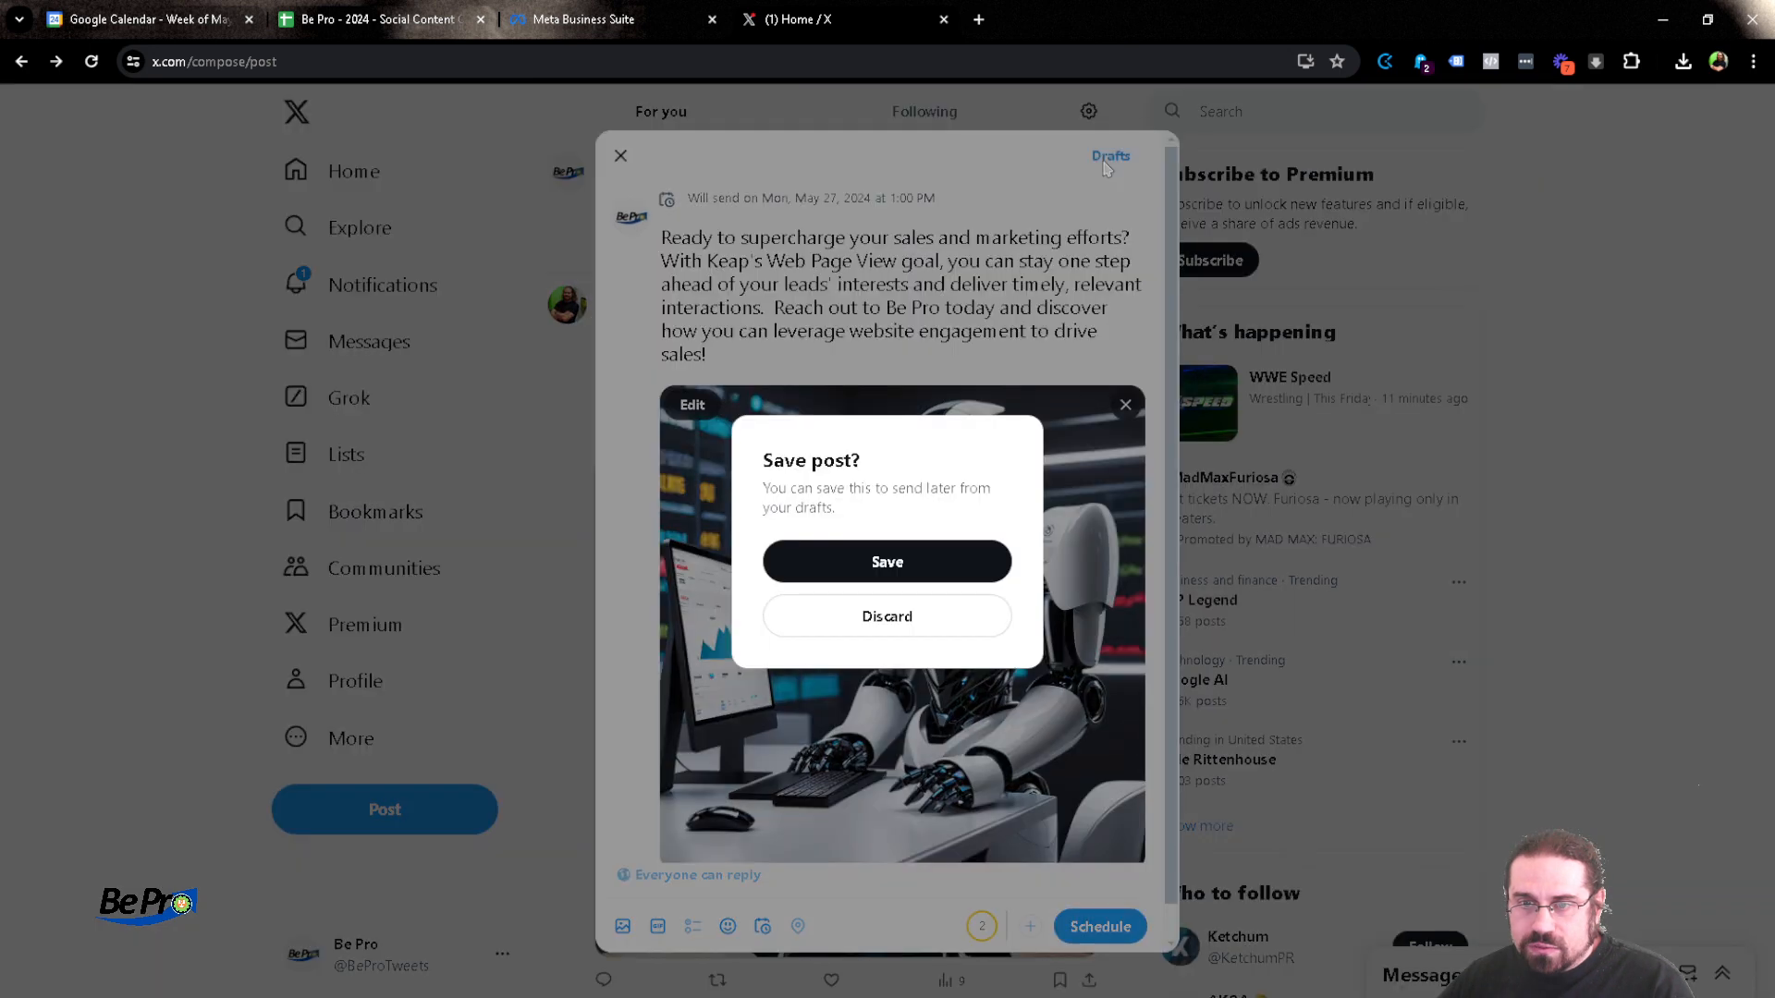
{"action": "left_click", "coordinate": [905, 300]}
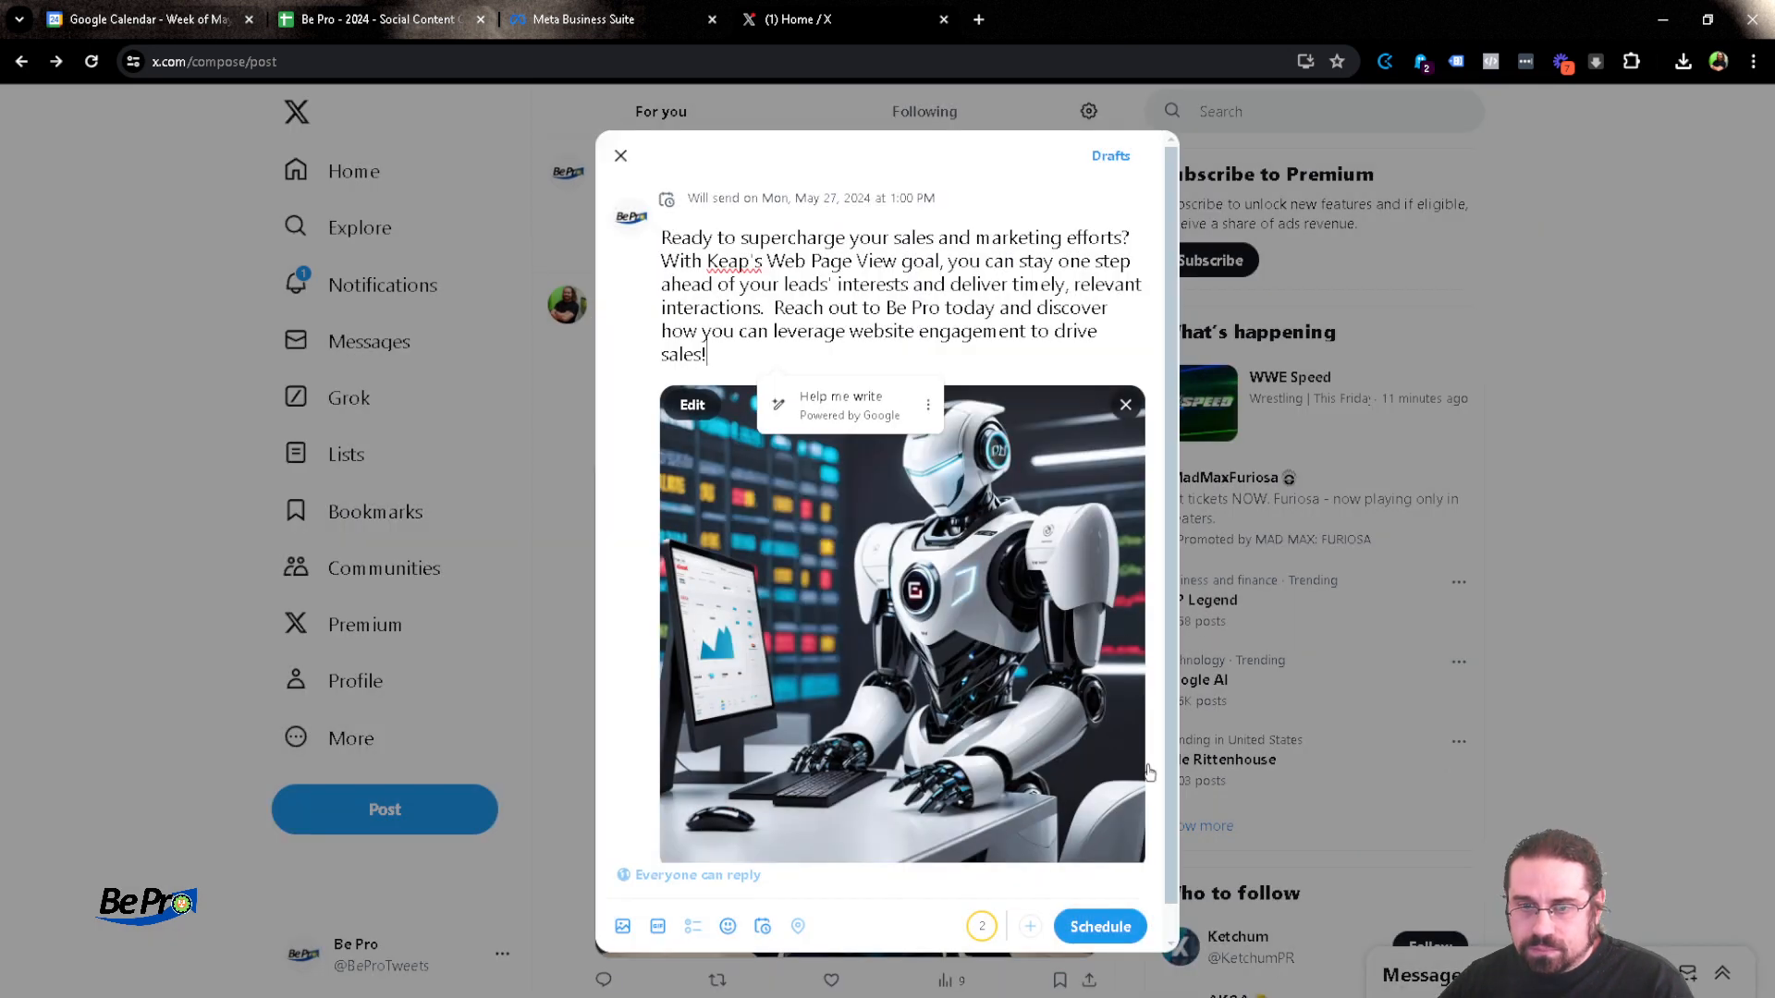
{"action": "left_click", "coordinate": [1123, 926]}
Open linkedin.com in a new tab and start a new post
{"action": "key", "text": "ctrl+t"}
{"action": "type", "text": "linkedin.com"}
{"action": "key", "text": "Return"}
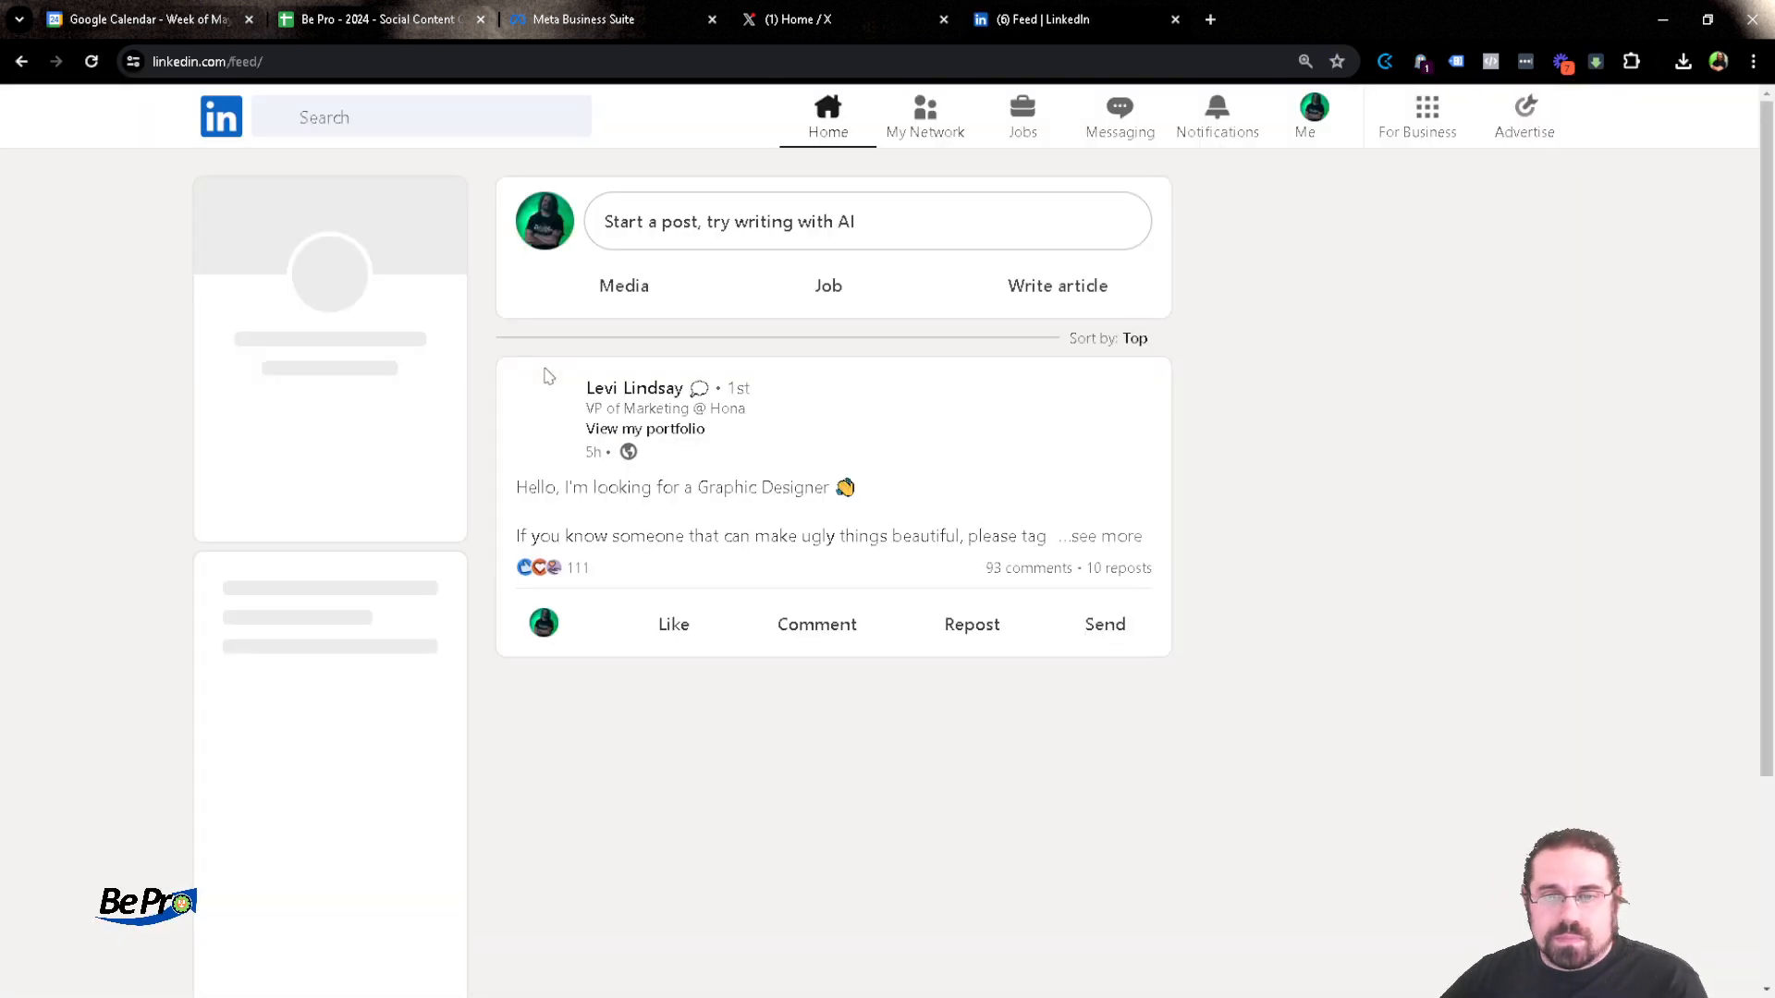
{"action": "left_click", "coordinate": [706, 237]}
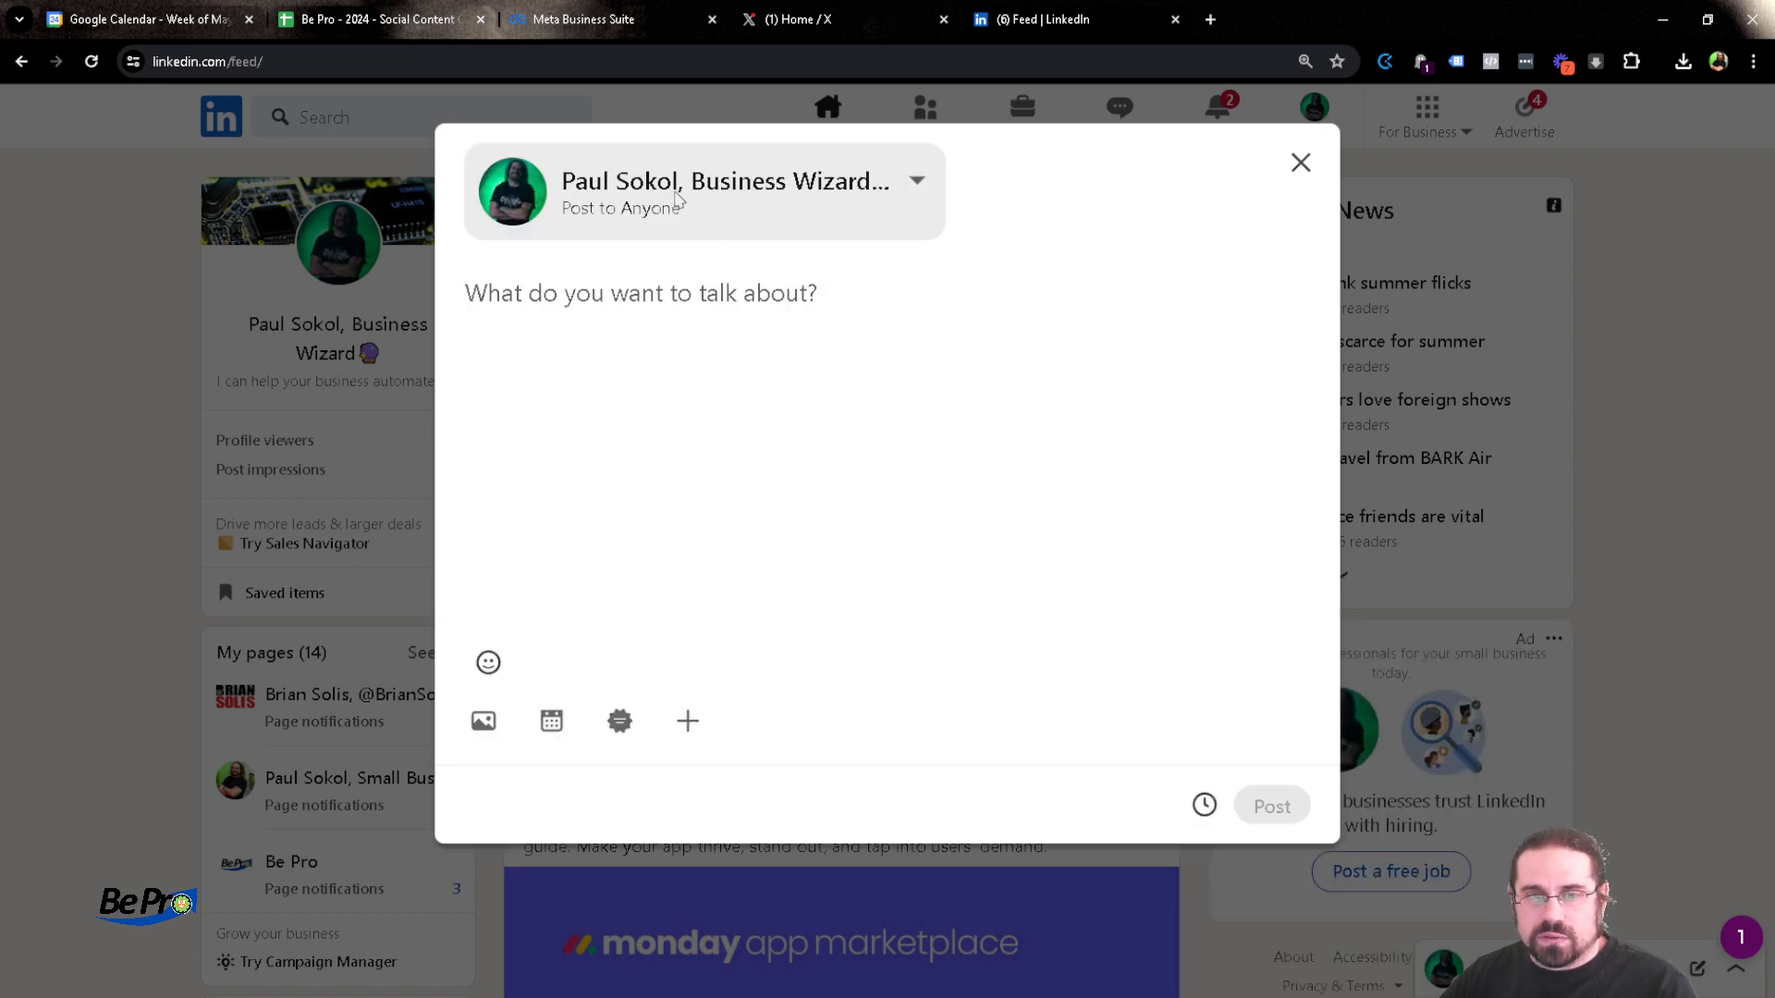
Change the LinkedIn post's author to the Be Pro page
{"action": "left_click", "coordinate": [677, 199]}
{"action": "left_click", "coordinate": [693, 269]}
{"action": "left_click", "coordinate": [863, 546]}
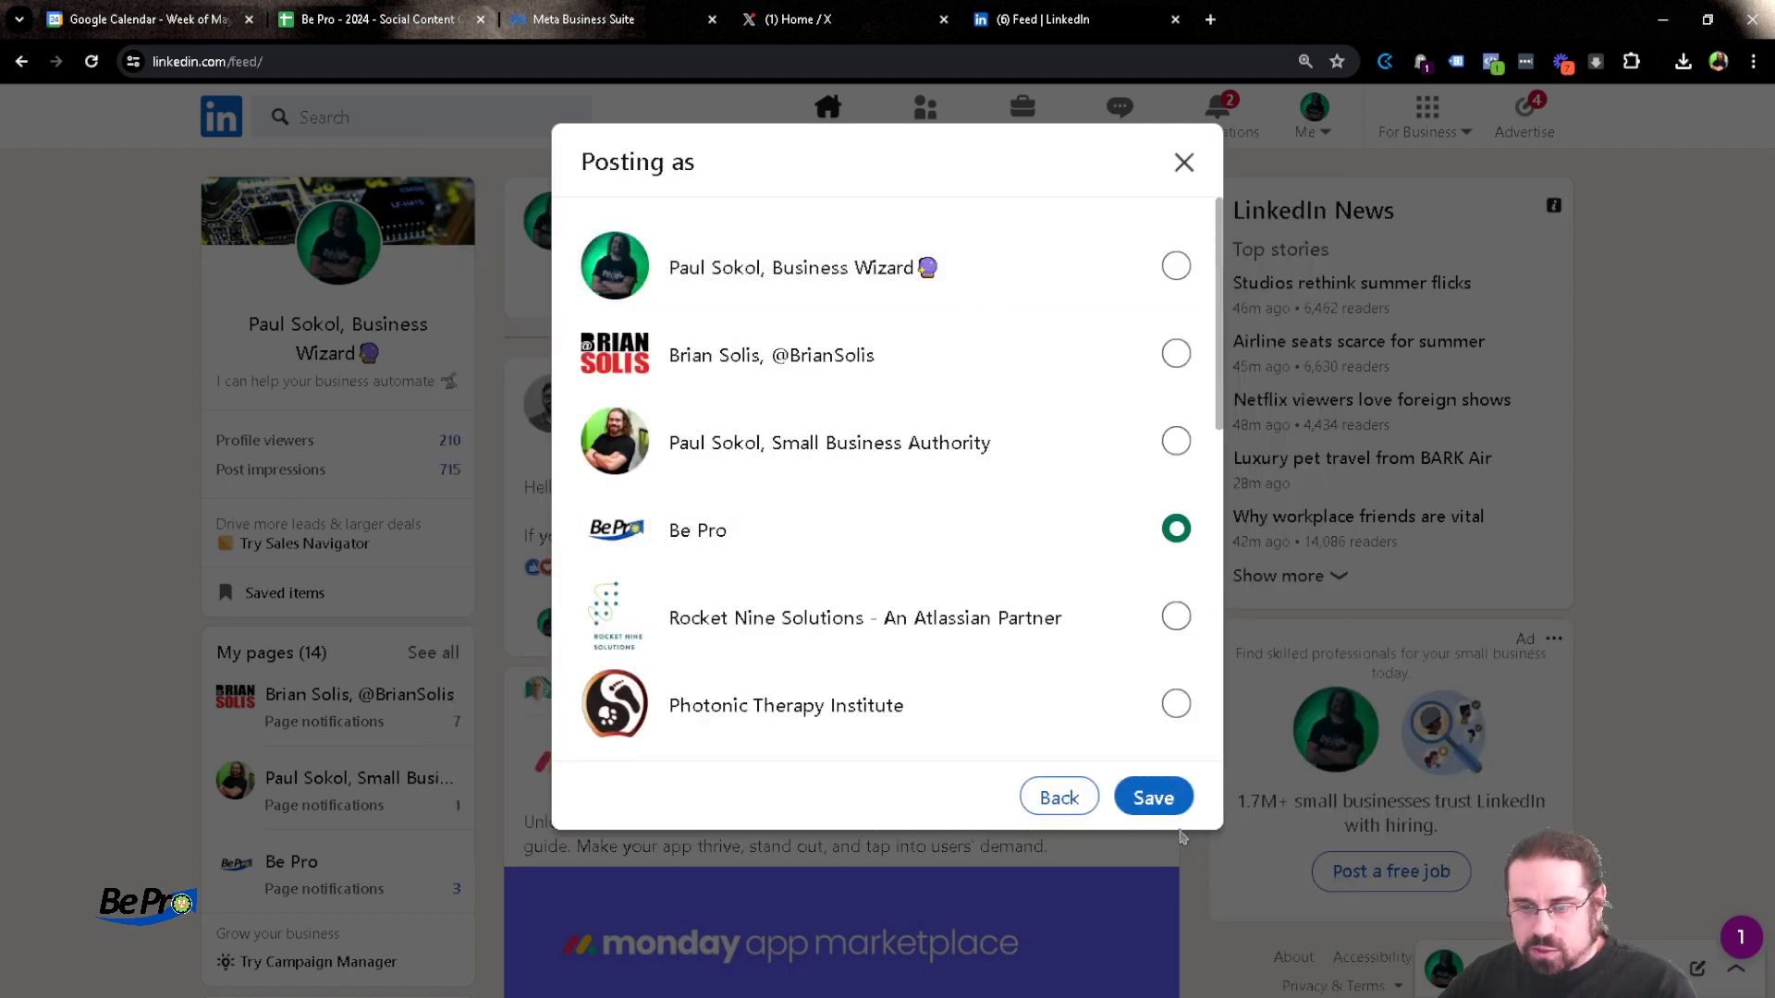
{"action": "left_click", "coordinate": [1170, 810]}
Attach the Keap Goal Web Page View robot image to the LinkedIn post
{"action": "left_click", "coordinate": [480, 720]}
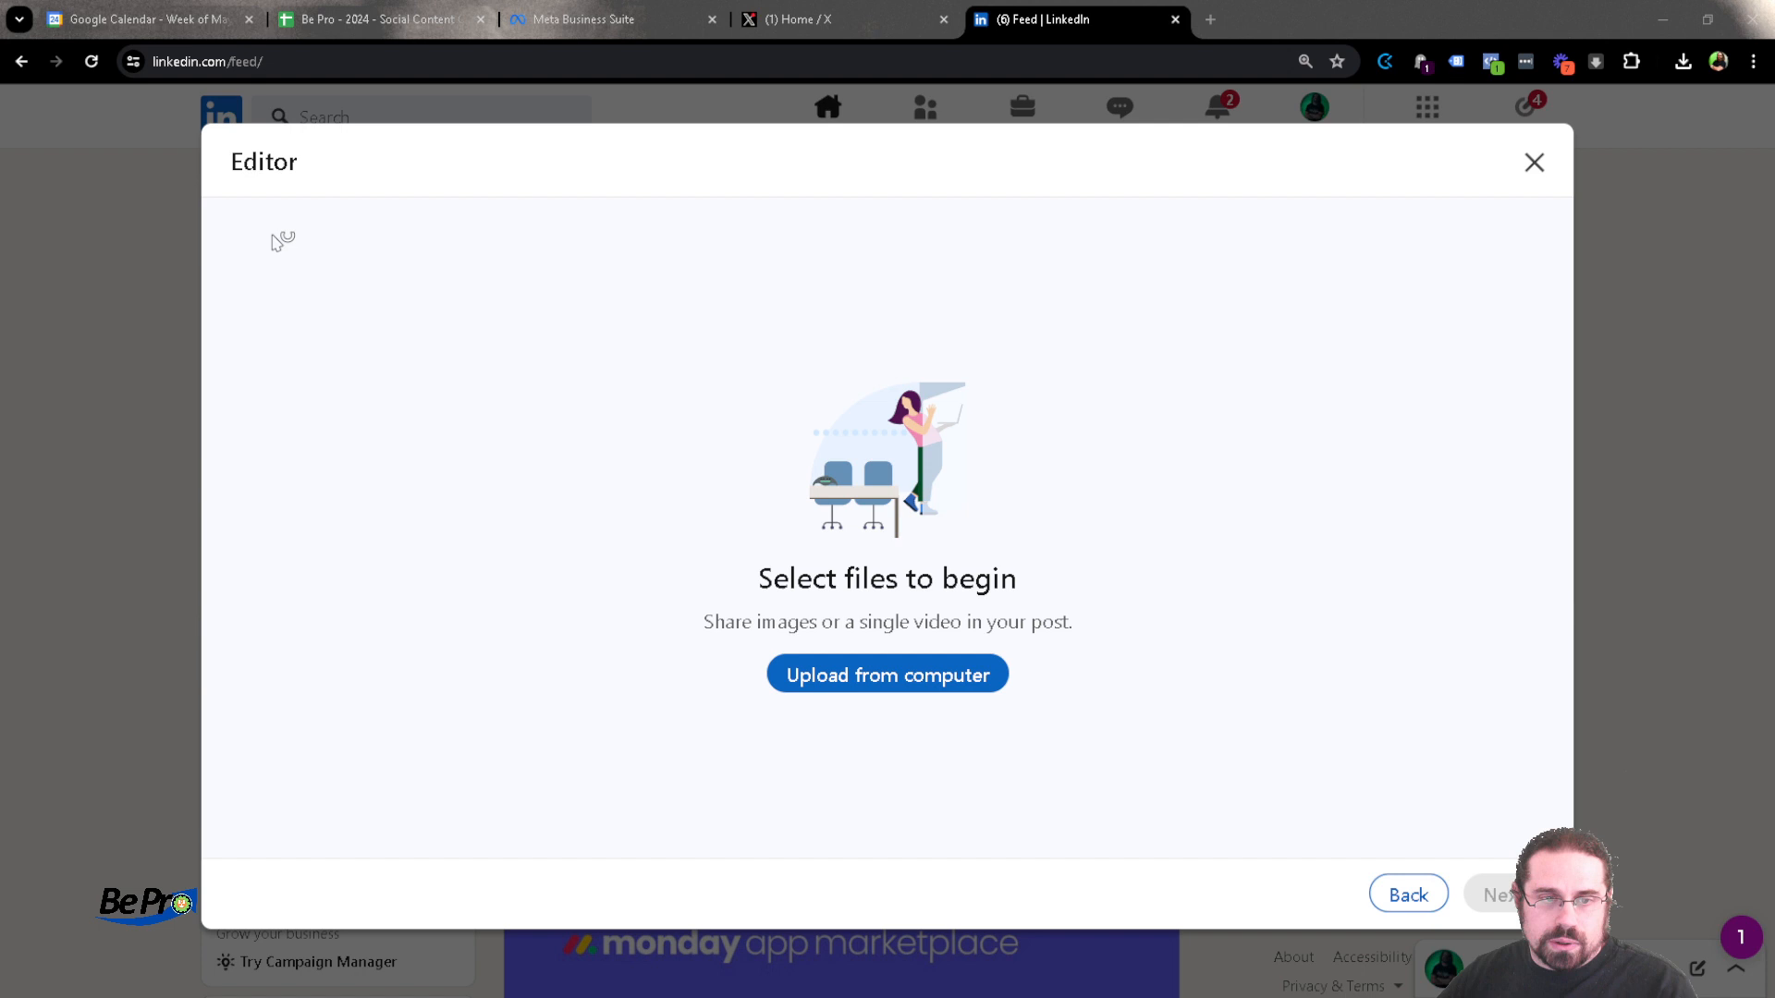
{"action": "double_click", "coordinate": [228, 146]}
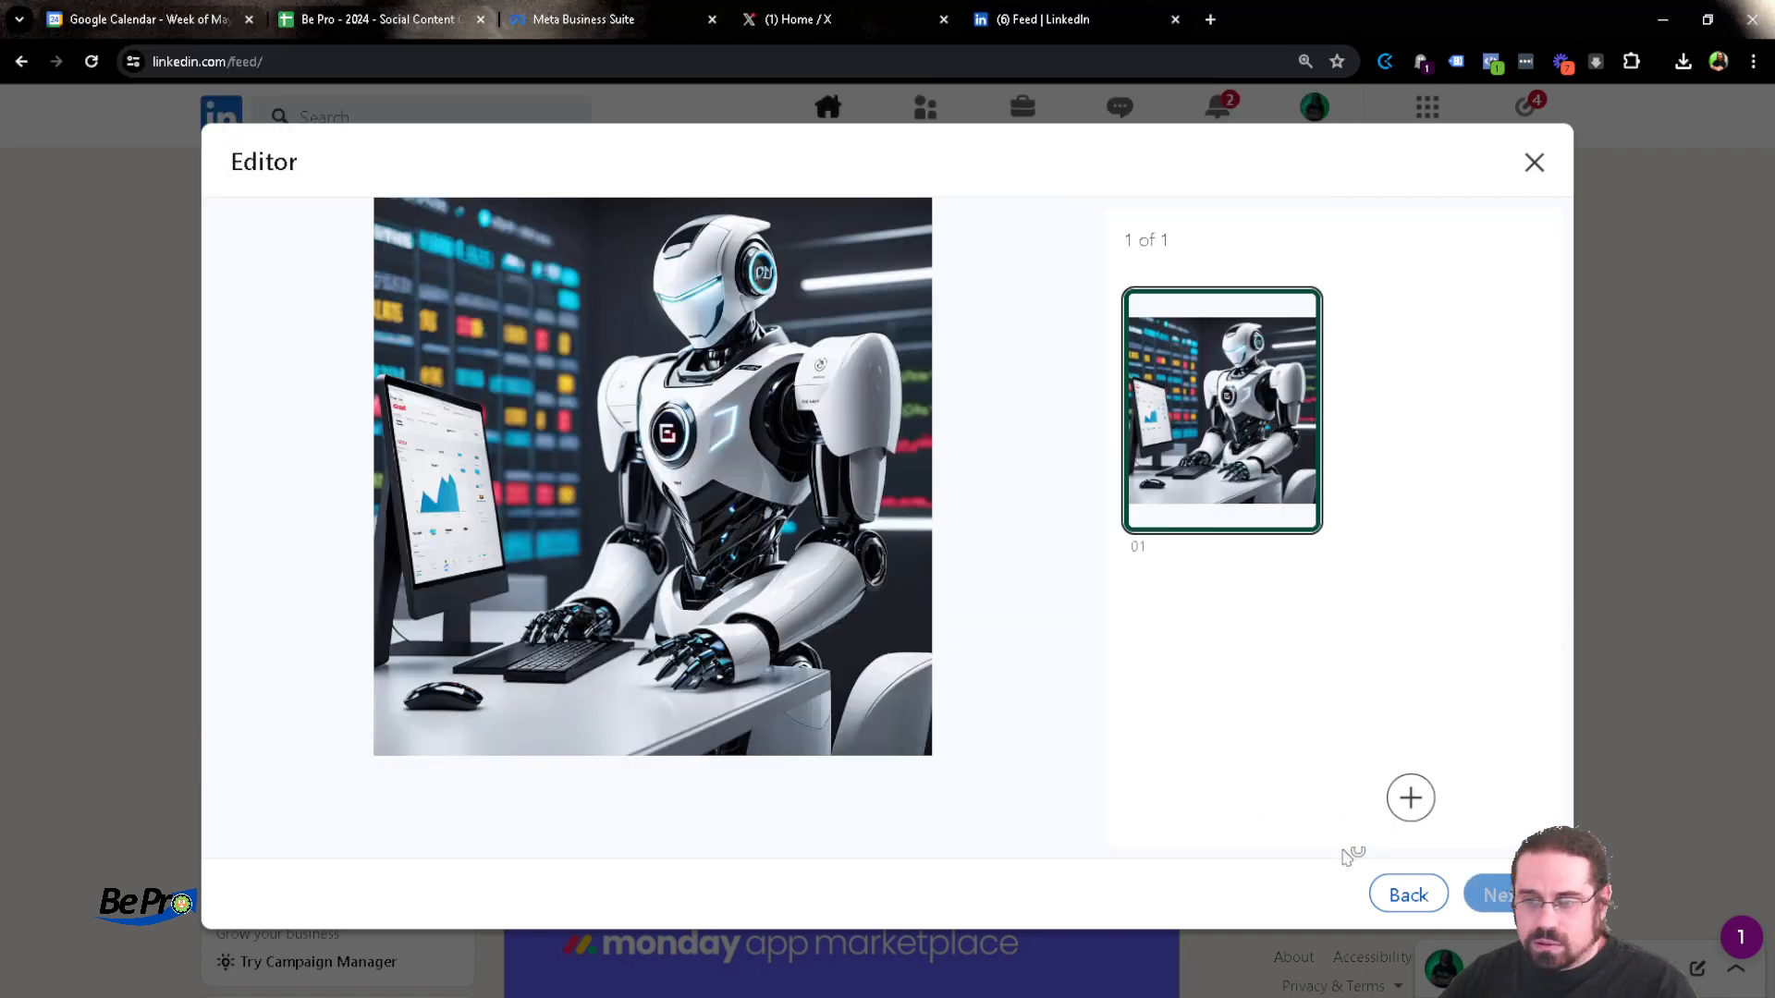
{"action": "left_click", "coordinate": [1486, 895]}
Paste the copied post text into the LinkedIn post and turn "Keap" into a mention of the company page
{"action": "type", "text": "Ready to supercharge your sales and marketing efforts? With Keap's Web Page View goal, you can stay one step ahead of your leads' interests and deliver timely, relevant interactions.  Reach out to Be Pro today and discover how you can leverage website engagement to drive conversions and grow your business! 📈"}
{"action": "left_click", "coordinate": [523, 331]}
{"action": "type", "text": "@"}
{"action": "left_click", "coordinate": [564, 362]}
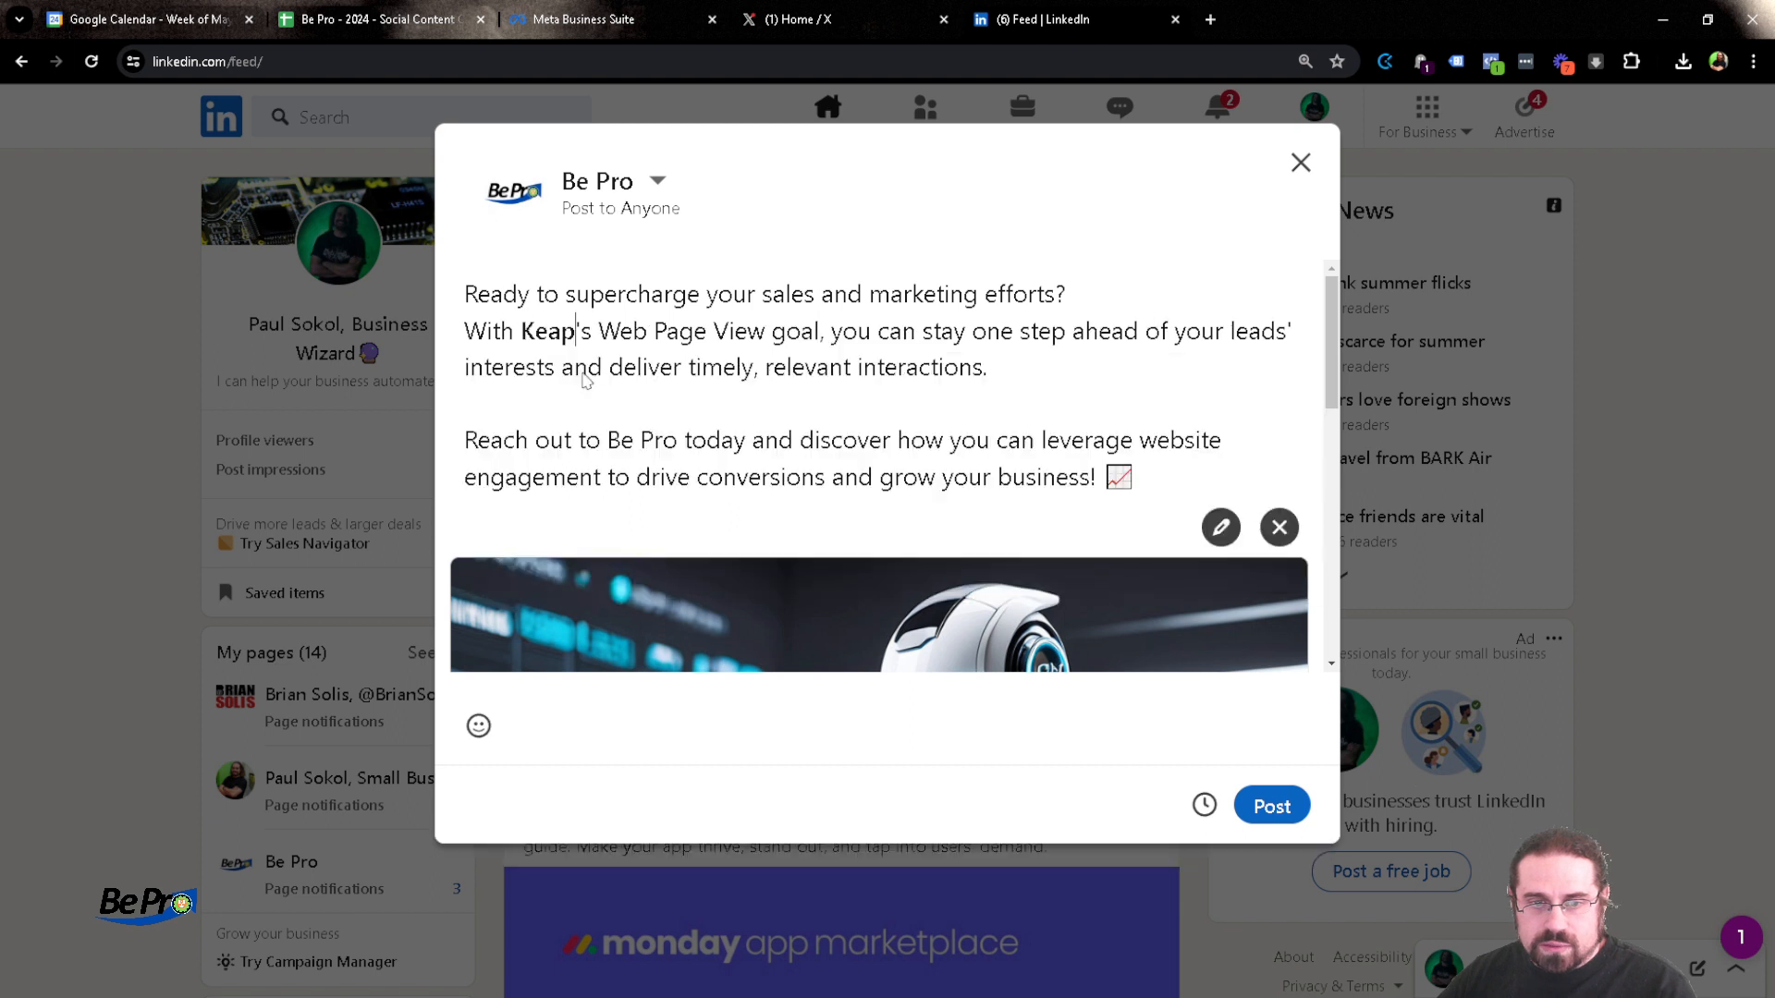
Schedule the LinkedIn post for May 27, 2024 at 1:00 PM
{"action": "left_click", "coordinate": [1204, 804]}
{"action": "left_click", "coordinate": [698, 308]}
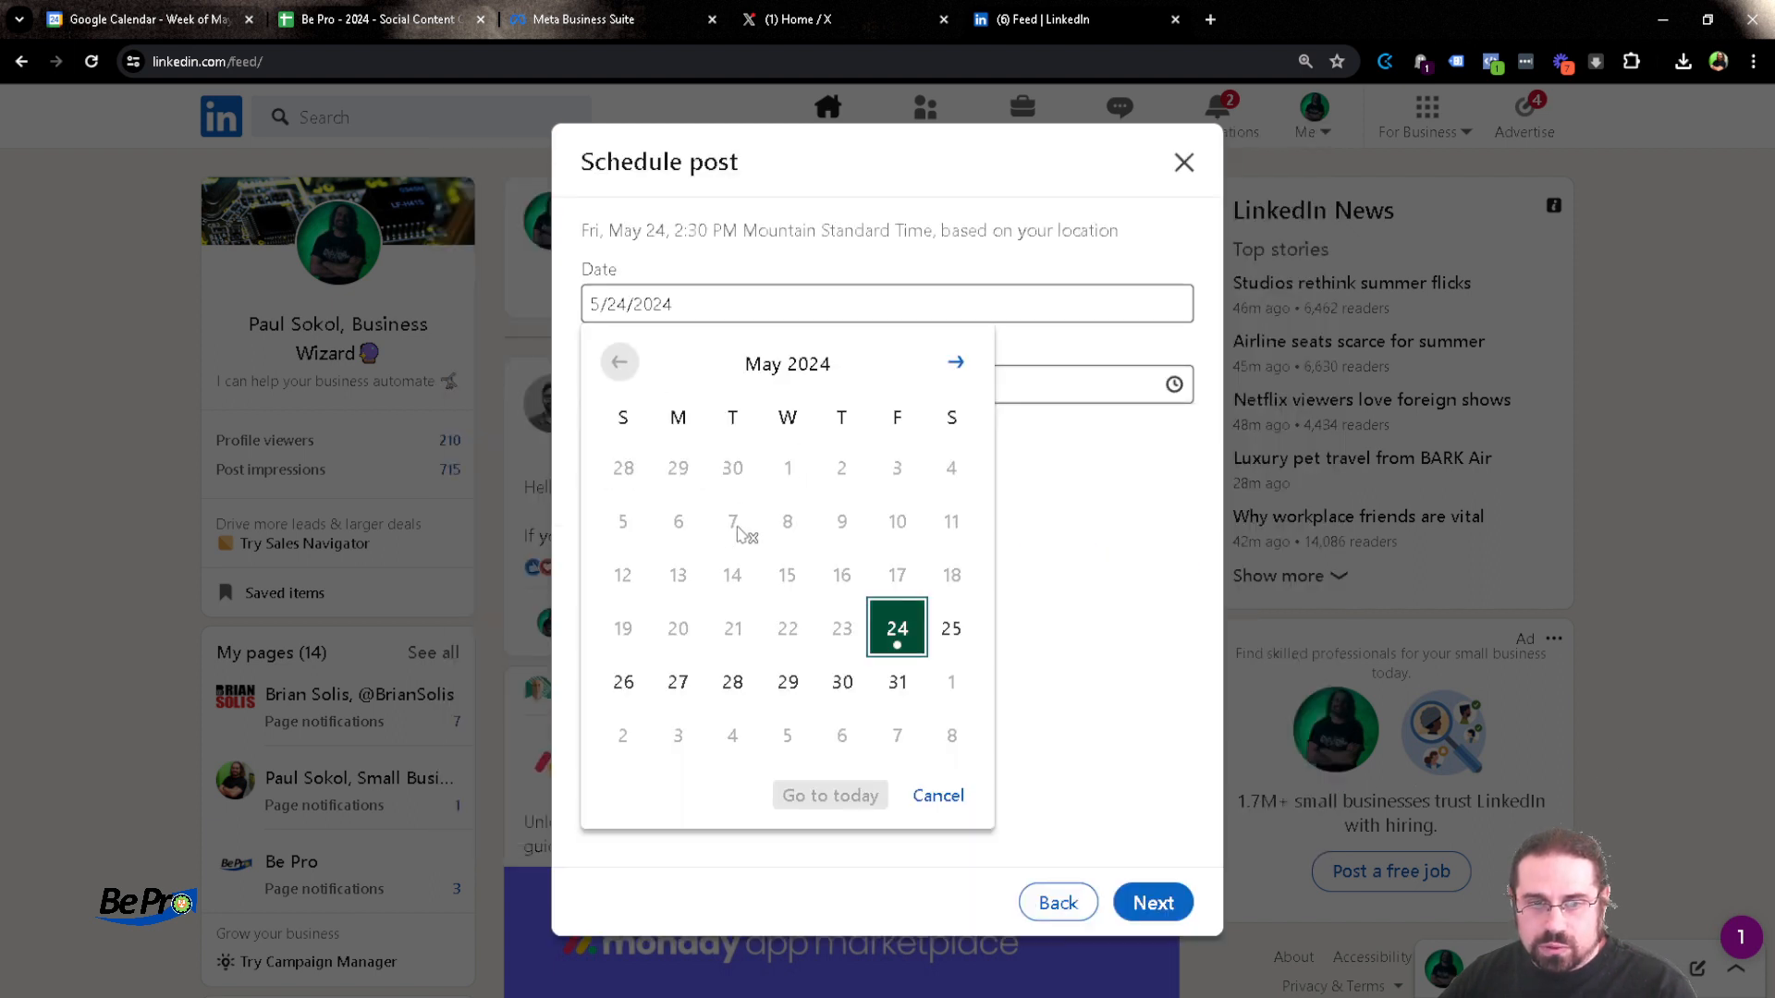
{"action": "left_click", "coordinate": [680, 682]}
{"action": "left_click", "coordinate": [618, 375]}
{"action": "scroll", "coordinate": [763, 510], "scroll_direction": "down", "scroll_amount": 15}
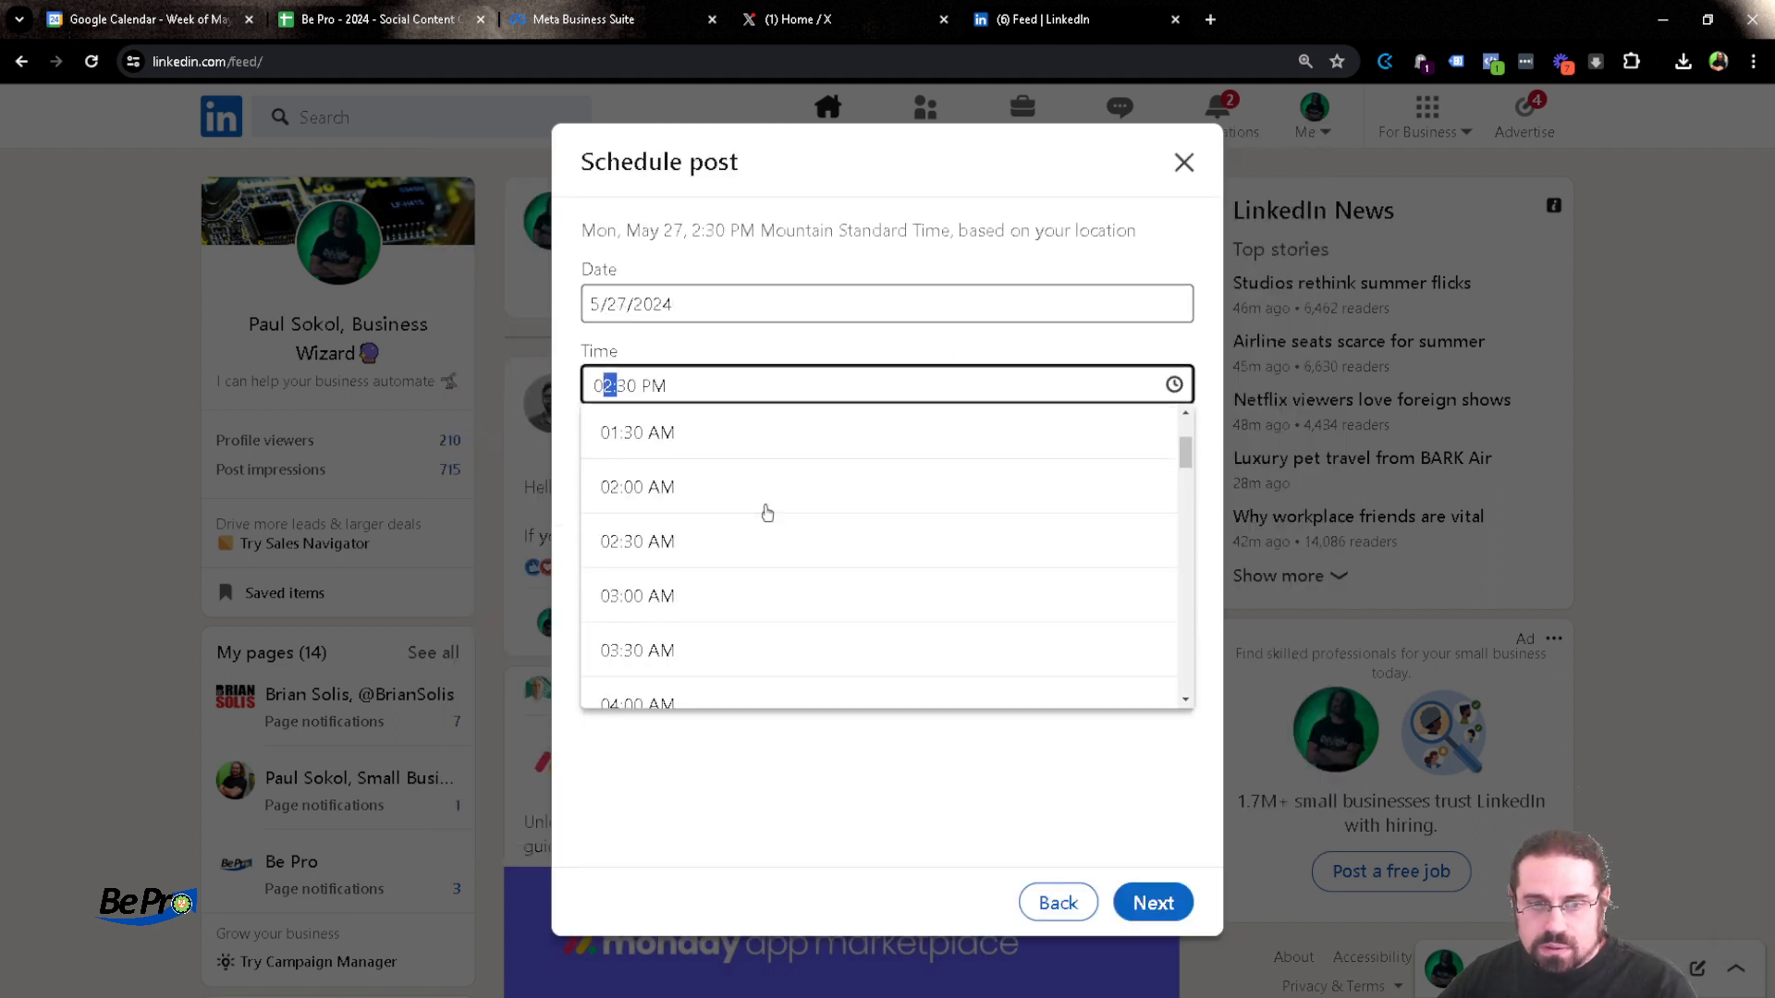
{"action": "scroll", "coordinate": [647, 490], "scroll_direction": "up", "scroll_amount": 2}
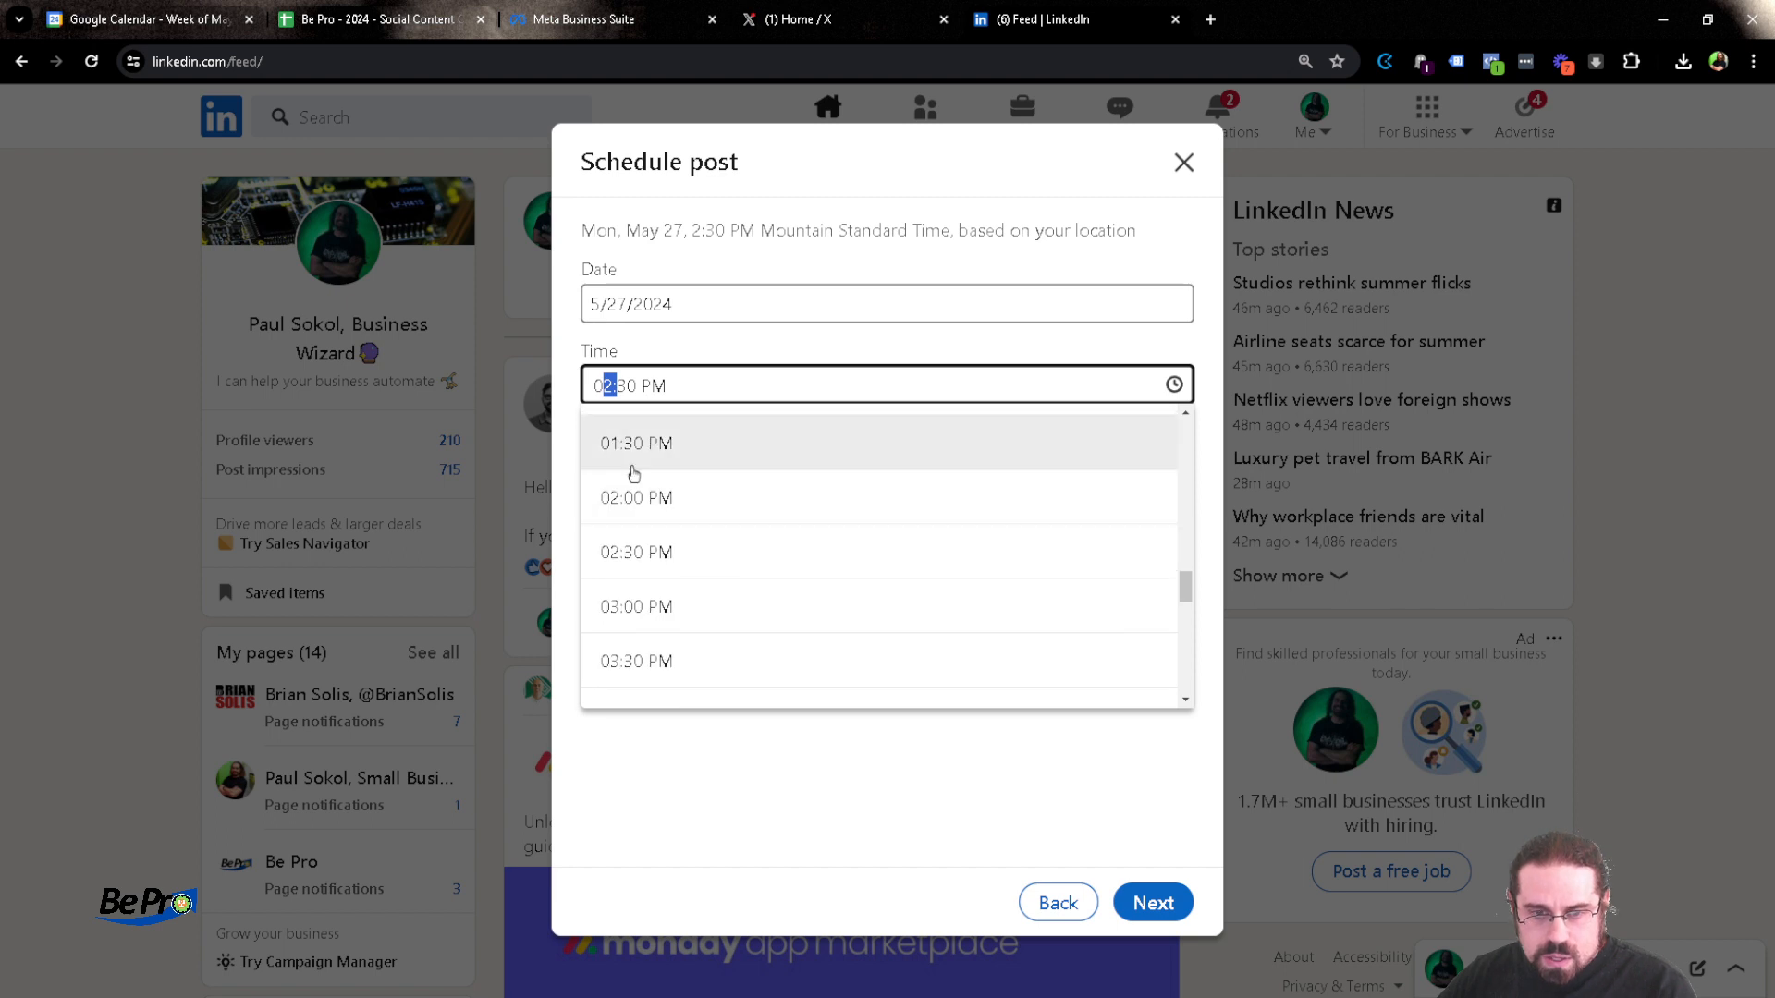
{"action": "left_click", "coordinate": [666, 551]}
{"action": "left_click", "coordinate": [1133, 555]}
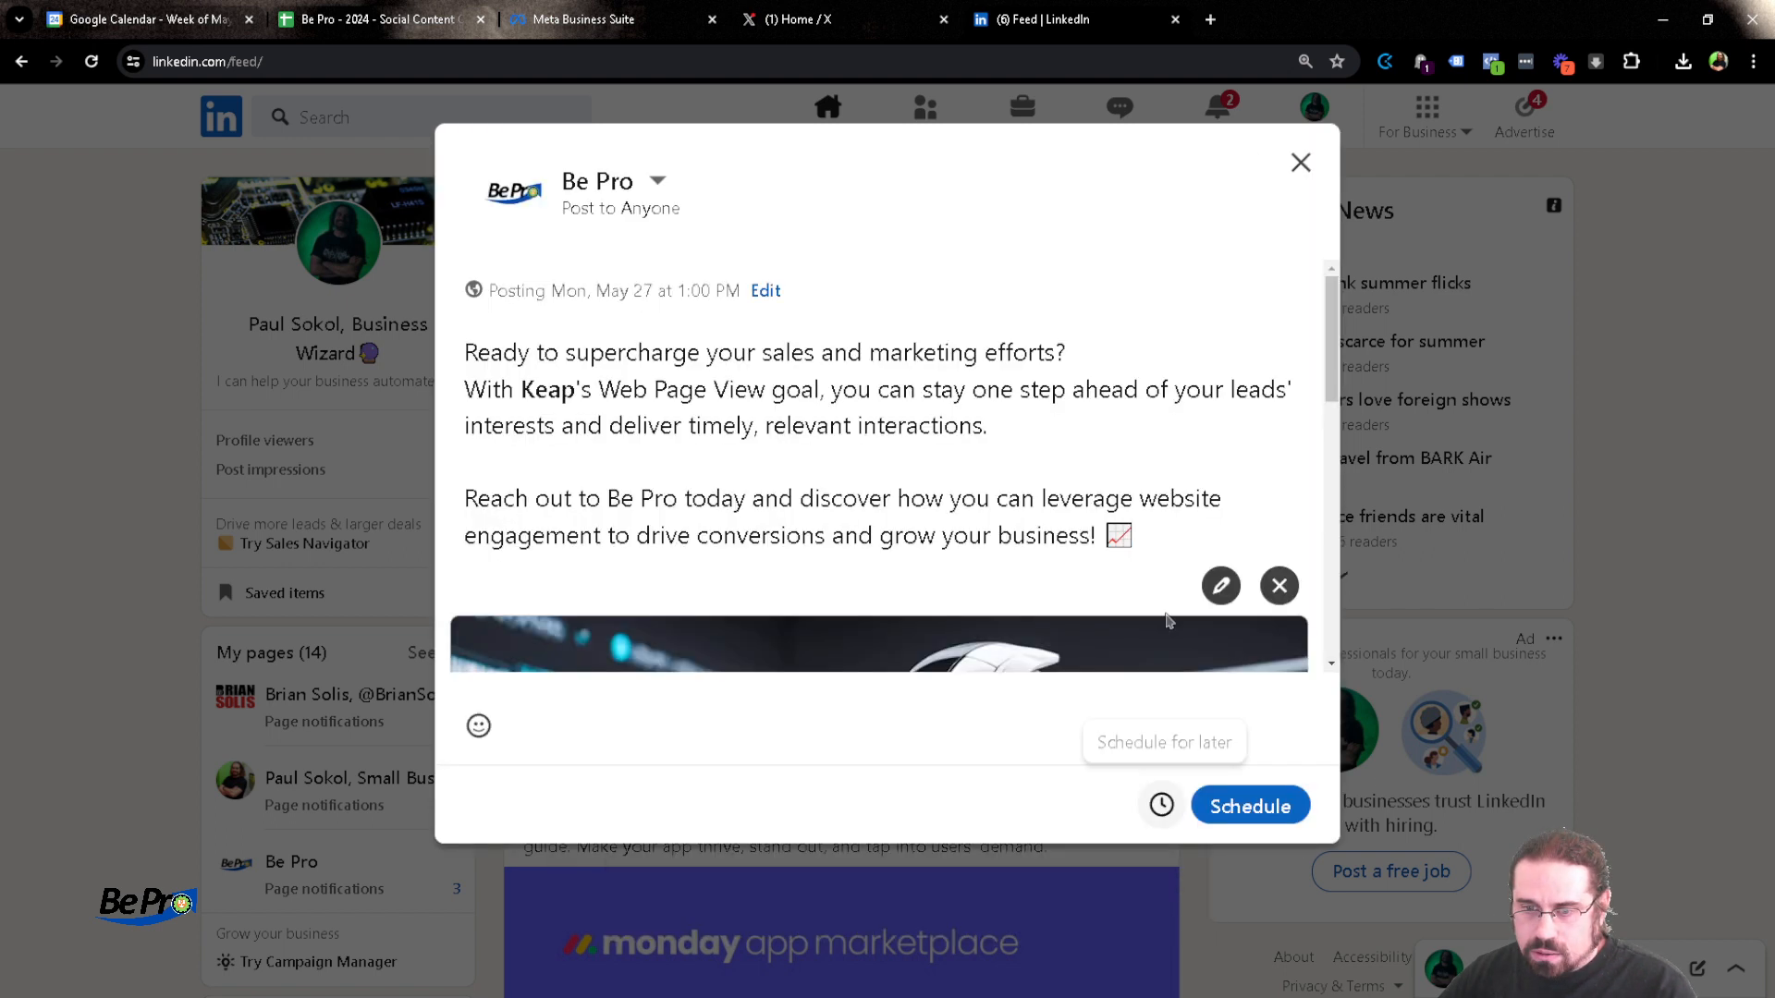
{"action": "left_click", "coordinate": [1254, 804]}
Open YouTube Studio in a new tab and start creating a community post for the Be Pro channel
{"action": "key", "text": "ctrl+t"}
{"action": "type", "text": "s"}
{"action": "key", "text": "Return"}
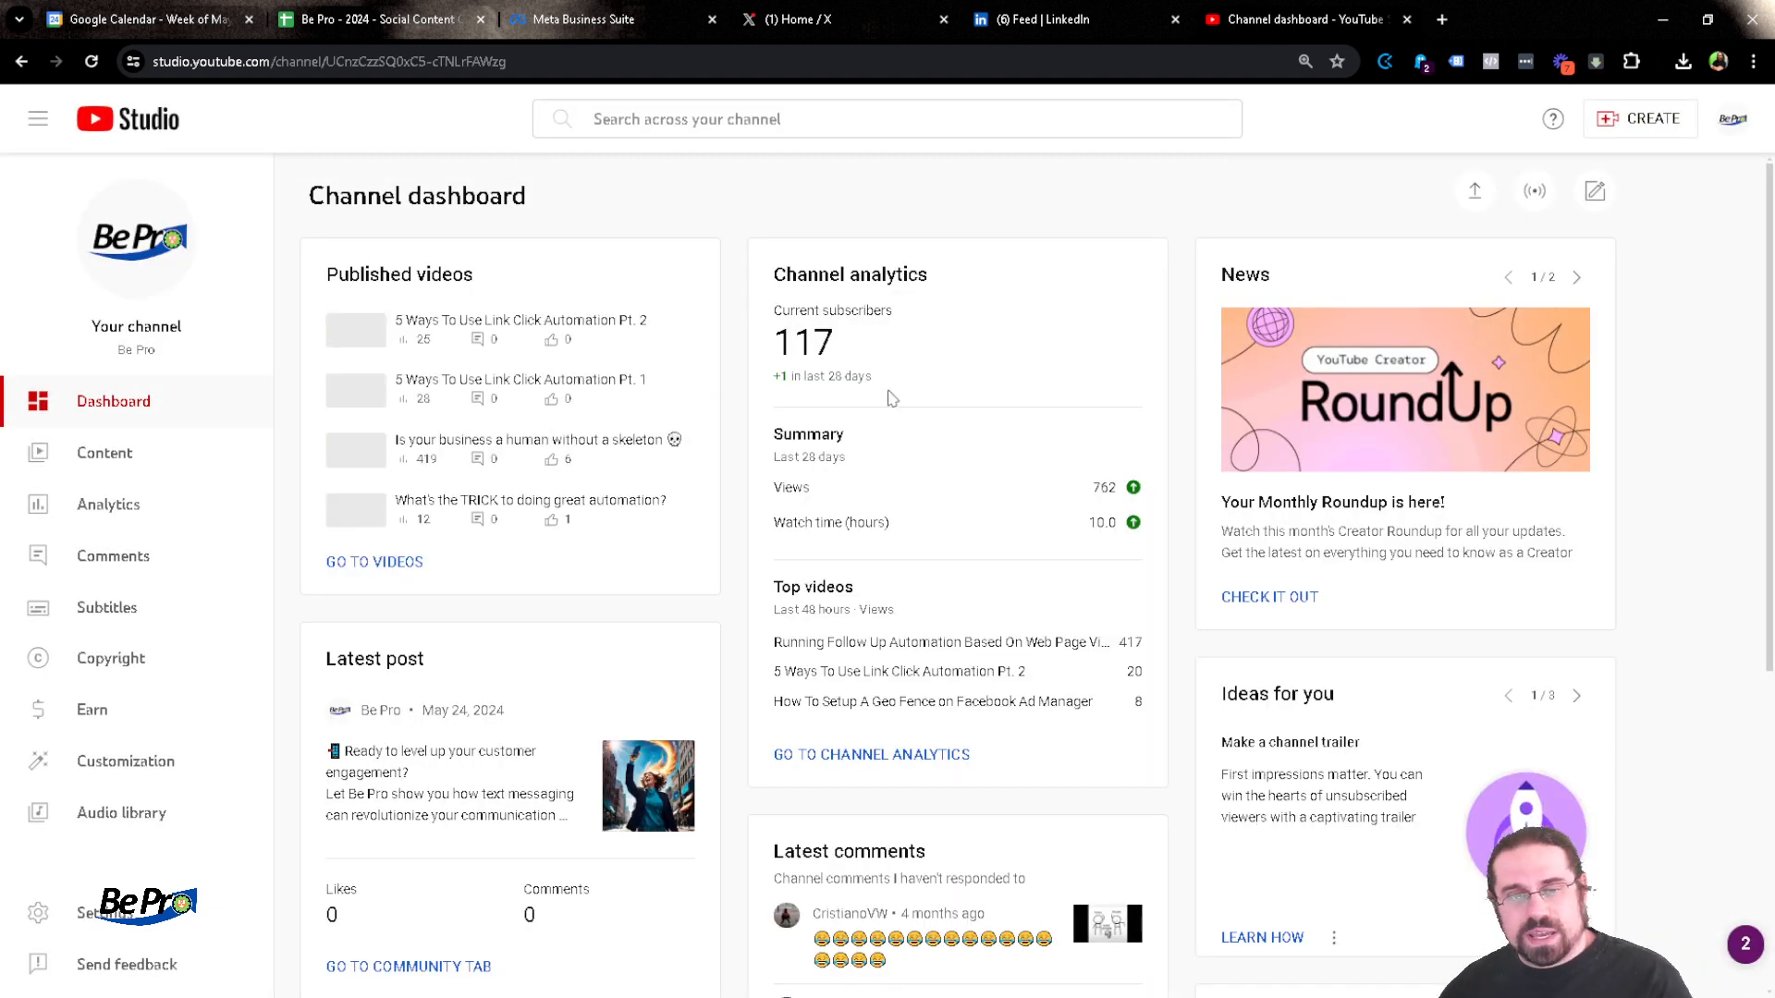
{"action": "left_click", "coordinate": [1629, 131]}
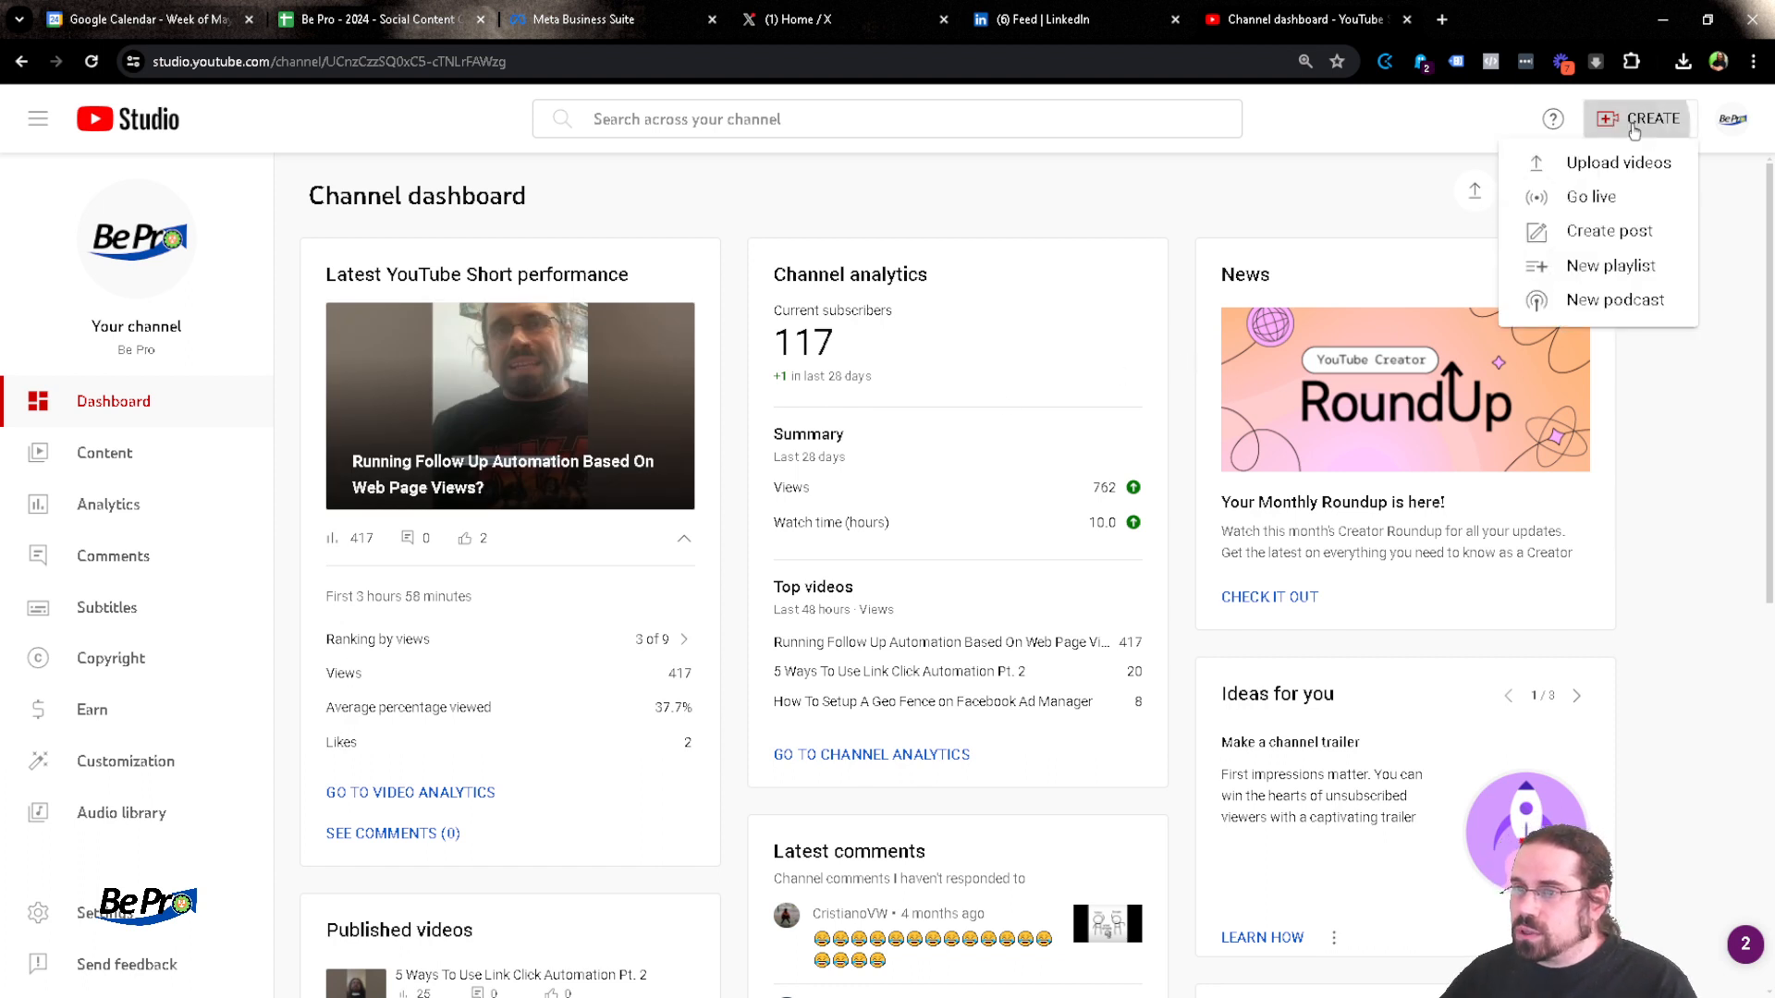
{"action": "left_click", "coordinate": [1592, 242]}
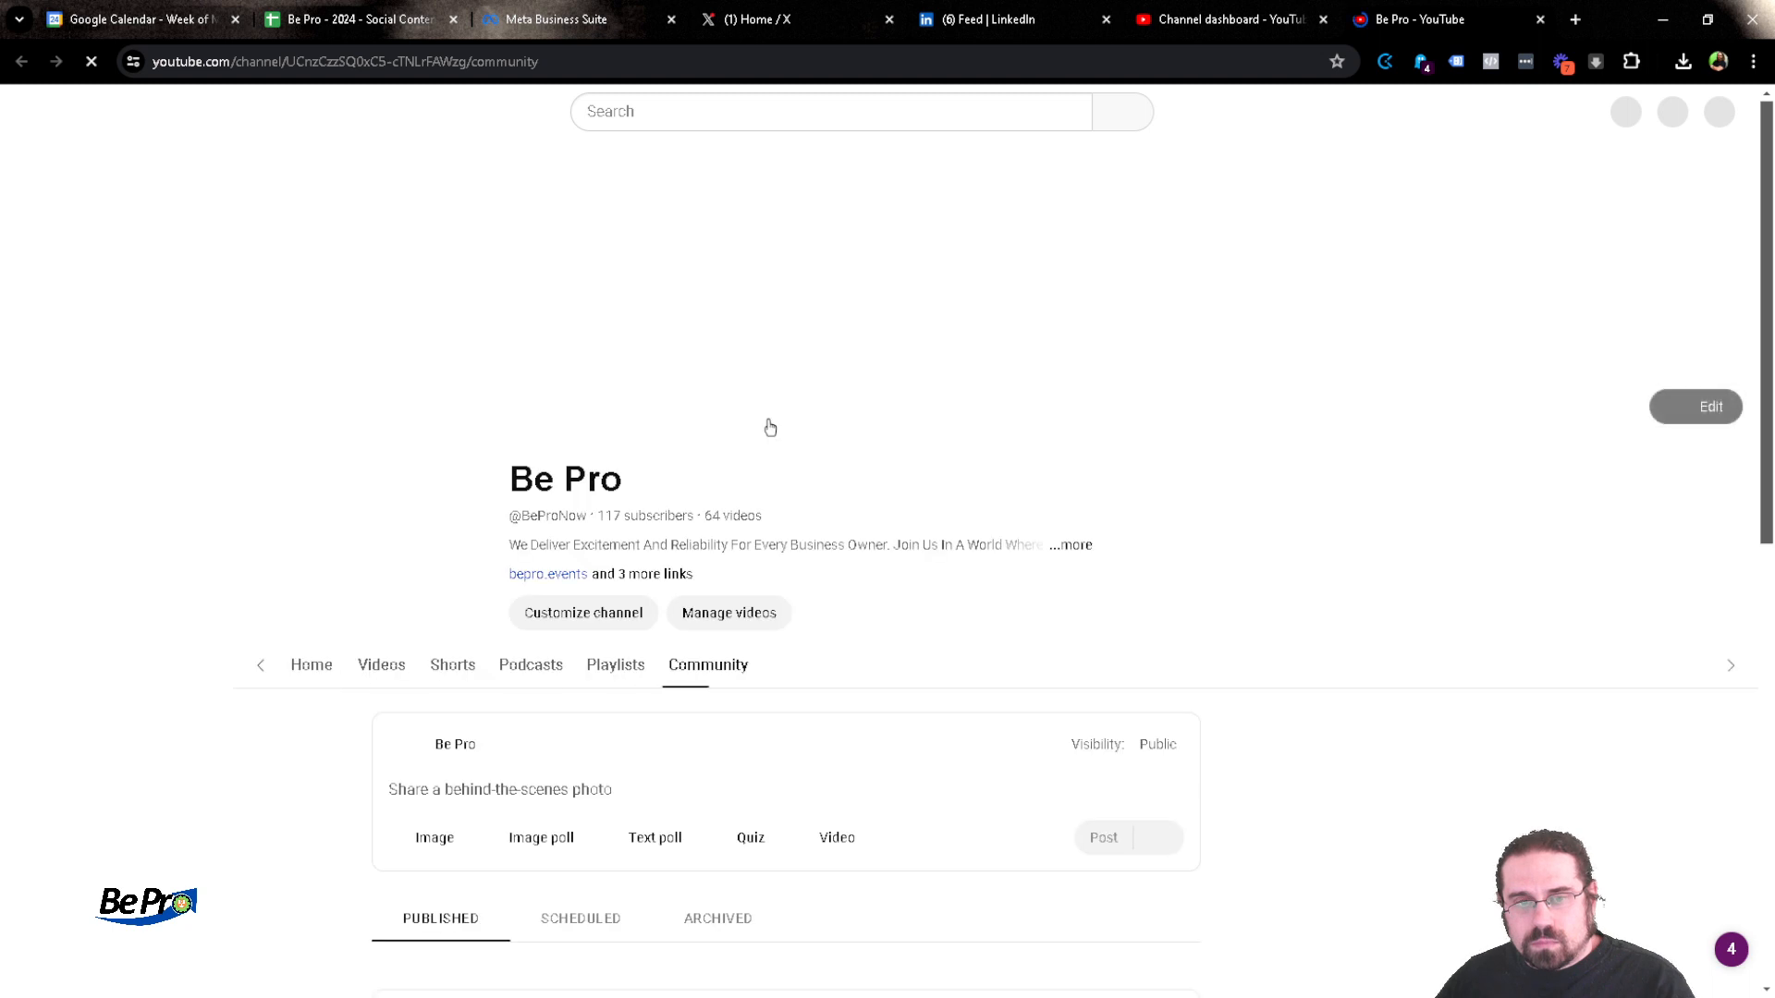
Attach the Keap Goal Web Page View robot image to the YouTube community post and paste in the copied text
{"action": "scroll", "coordinate": [795, 566], "scroll_direction": "down", "scroll_amount": 2}
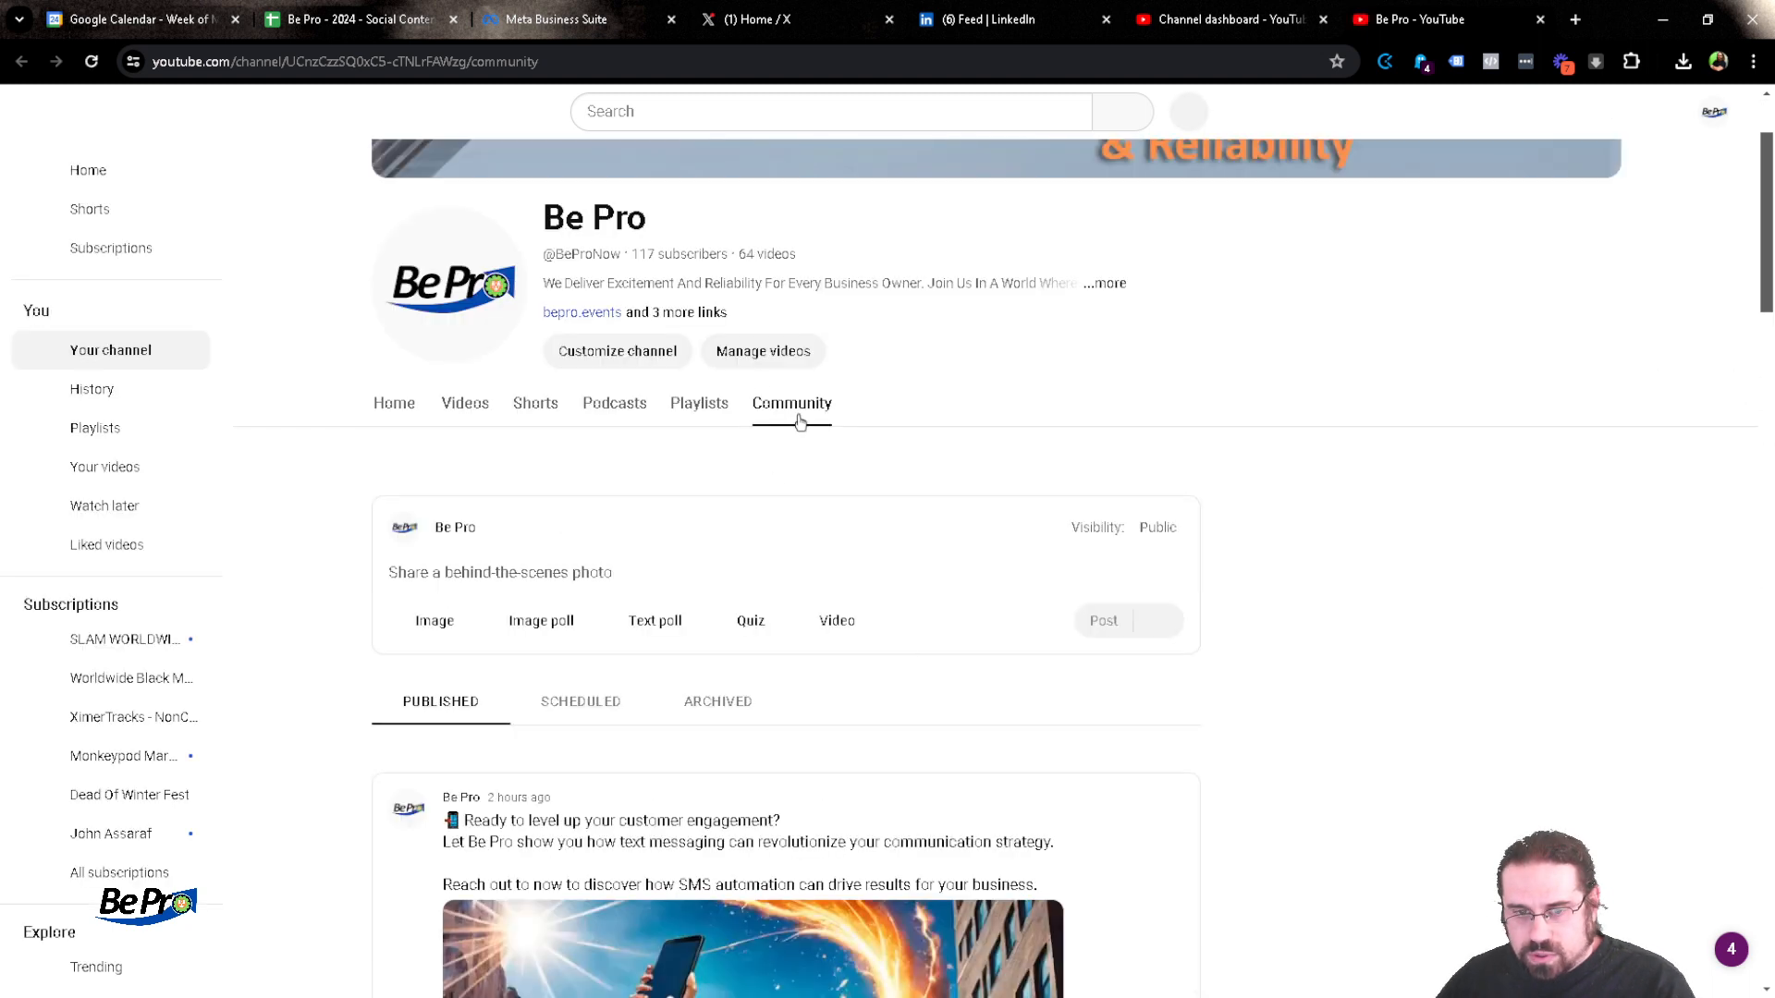
{"action": "left_click", "coordinate": [428, 620]}
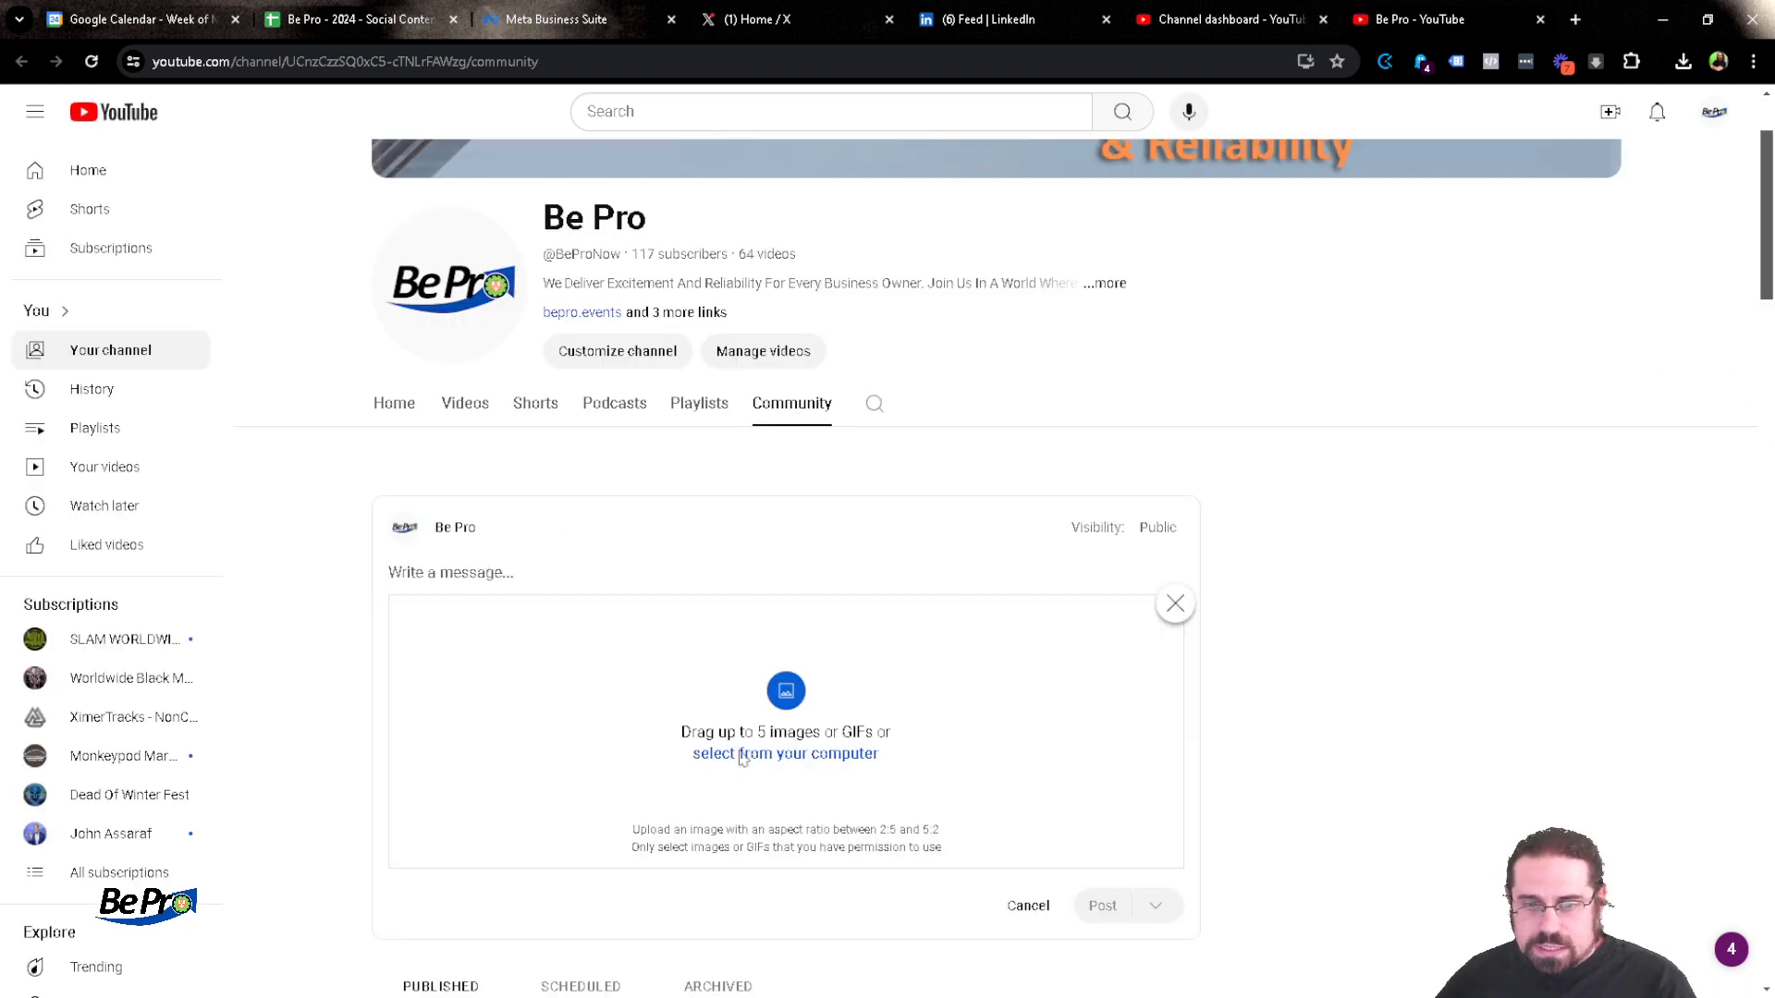
{"action": "left_click", "coordinate": [742, 758]}
{"action": "double_click", "coordinate": [314, 148]}
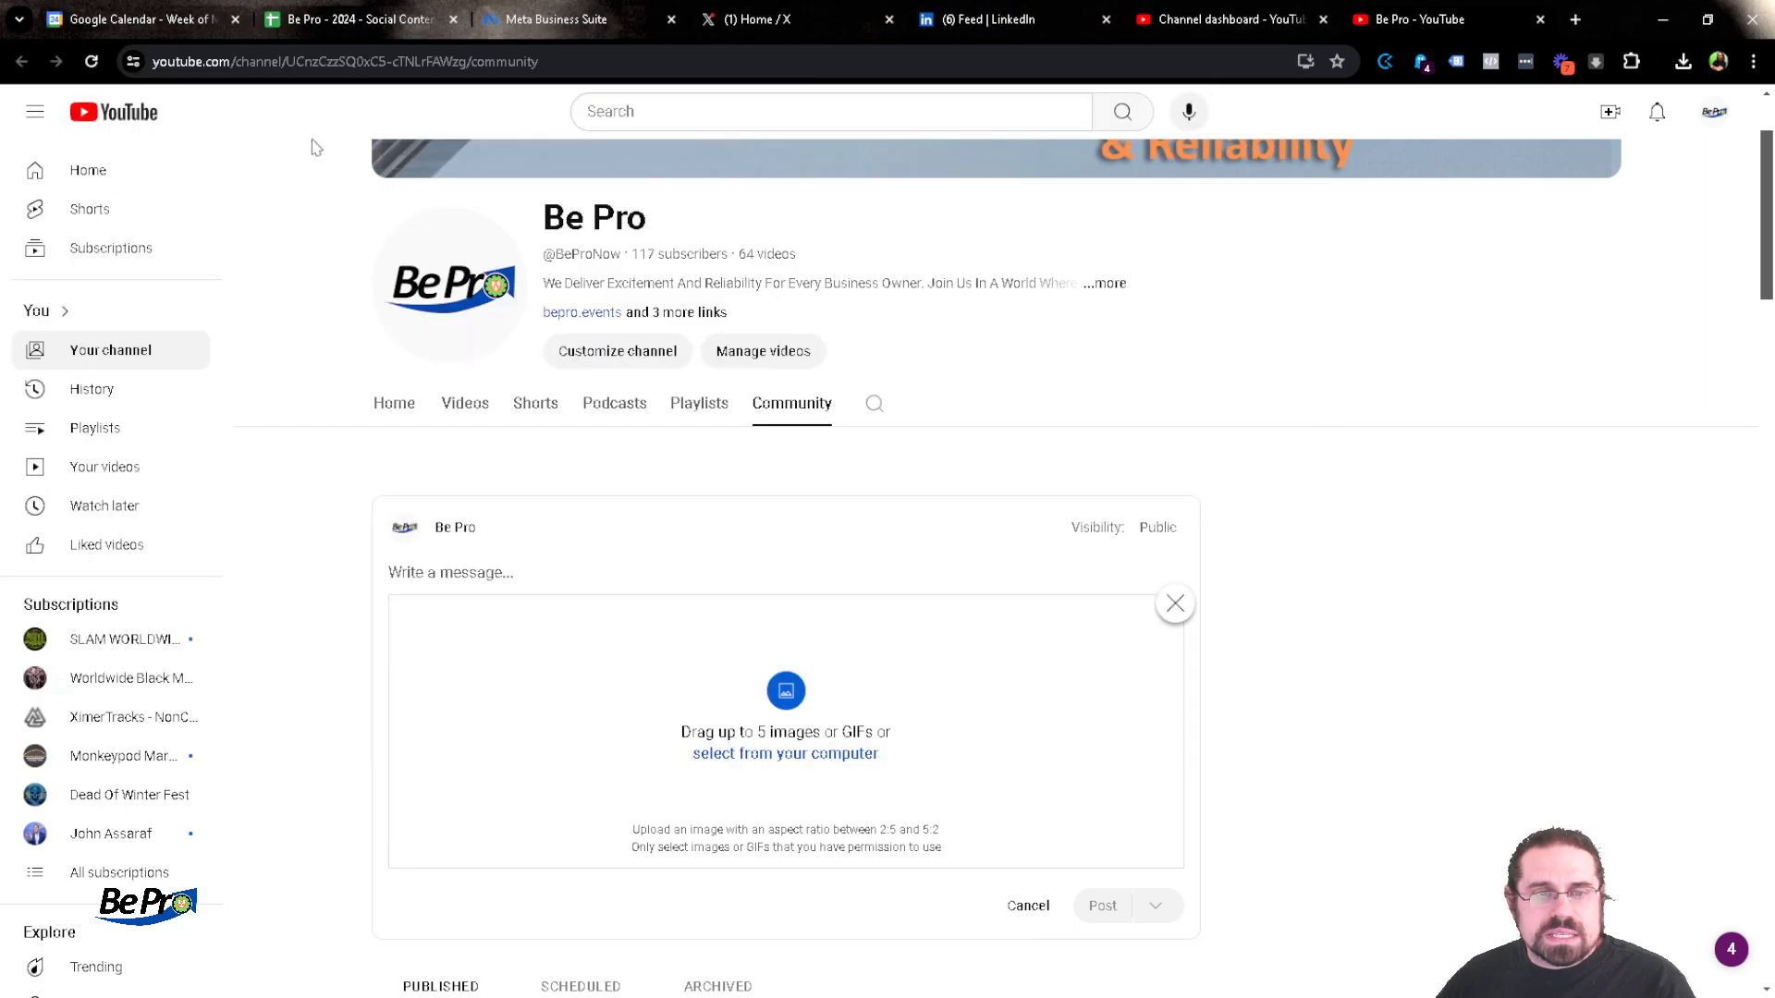
{"action": "left_click", "coordinate": [483, 574]}
{"action": "key", "text": "ctrl+v"}
Schedule the YouTube community post for May 27, 2024 at 1:00 PM
{"action": "scroll", "coordinate": [484, 575], "scroll_direction": "down", "scroll_amount": 4}
{"action": "left_click", "coordinate": [1156, 695]}
{"action": "left_click", "coordinate": [1166, 737]}
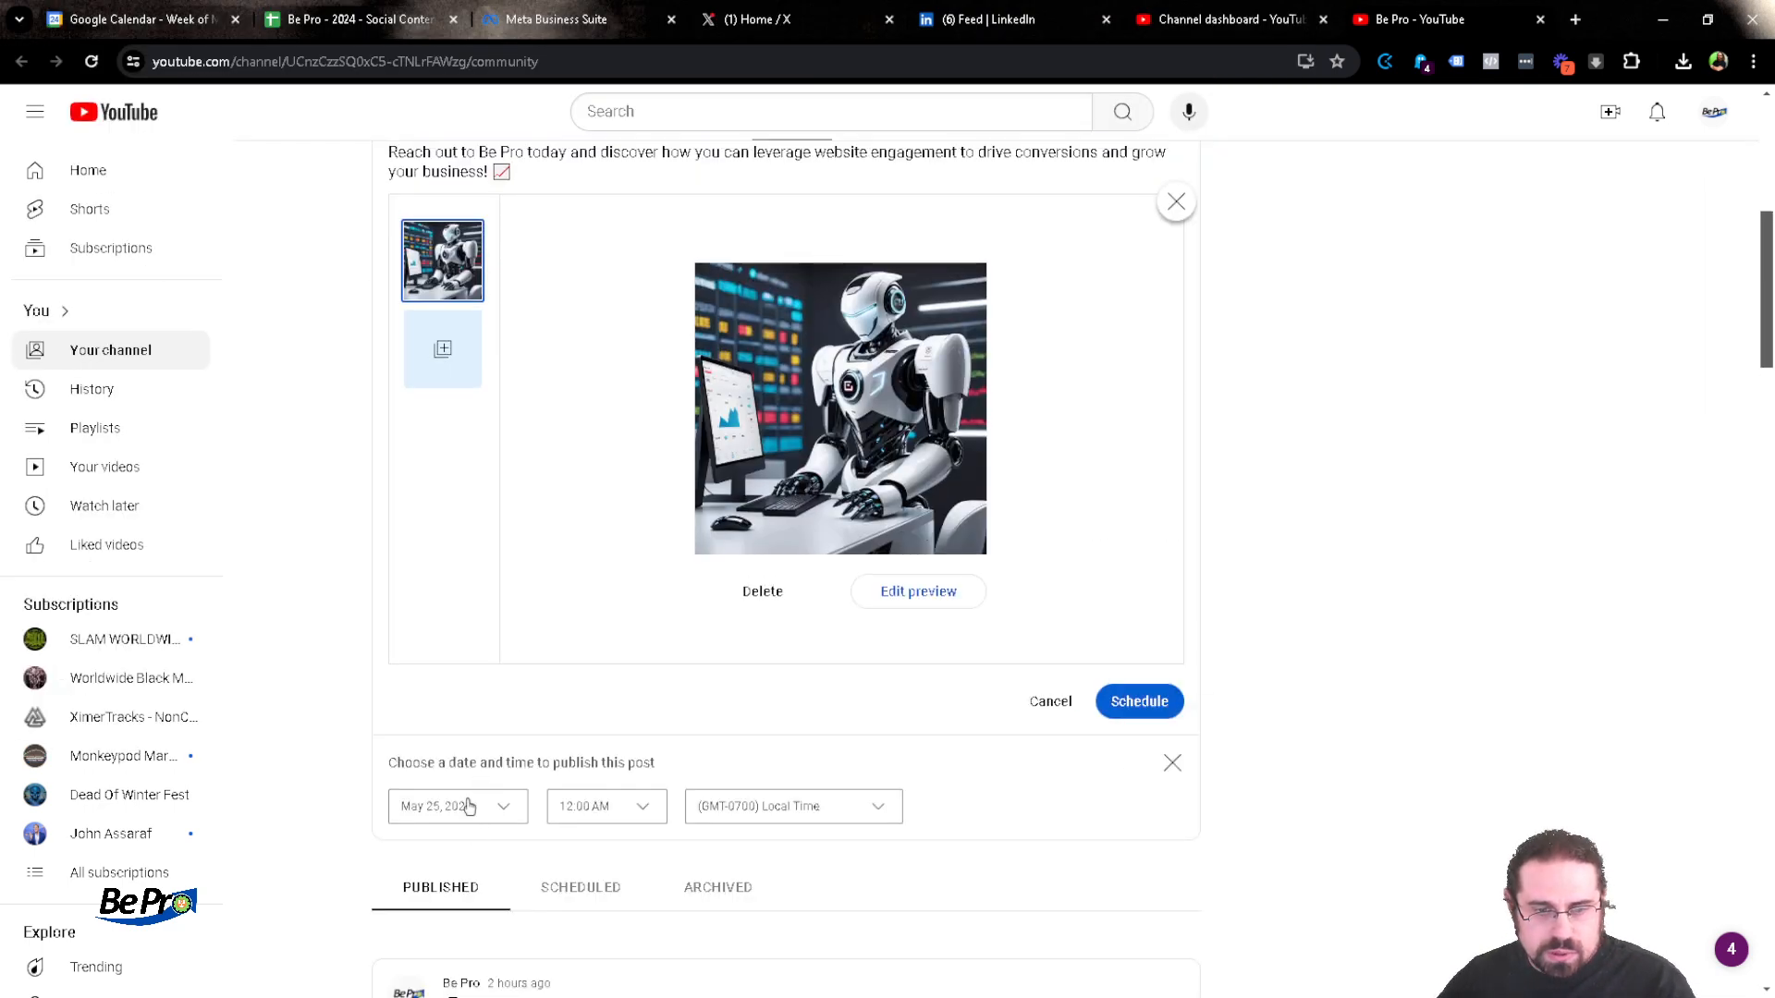
{"action": "left_click", "coordinate": [469, 806]}
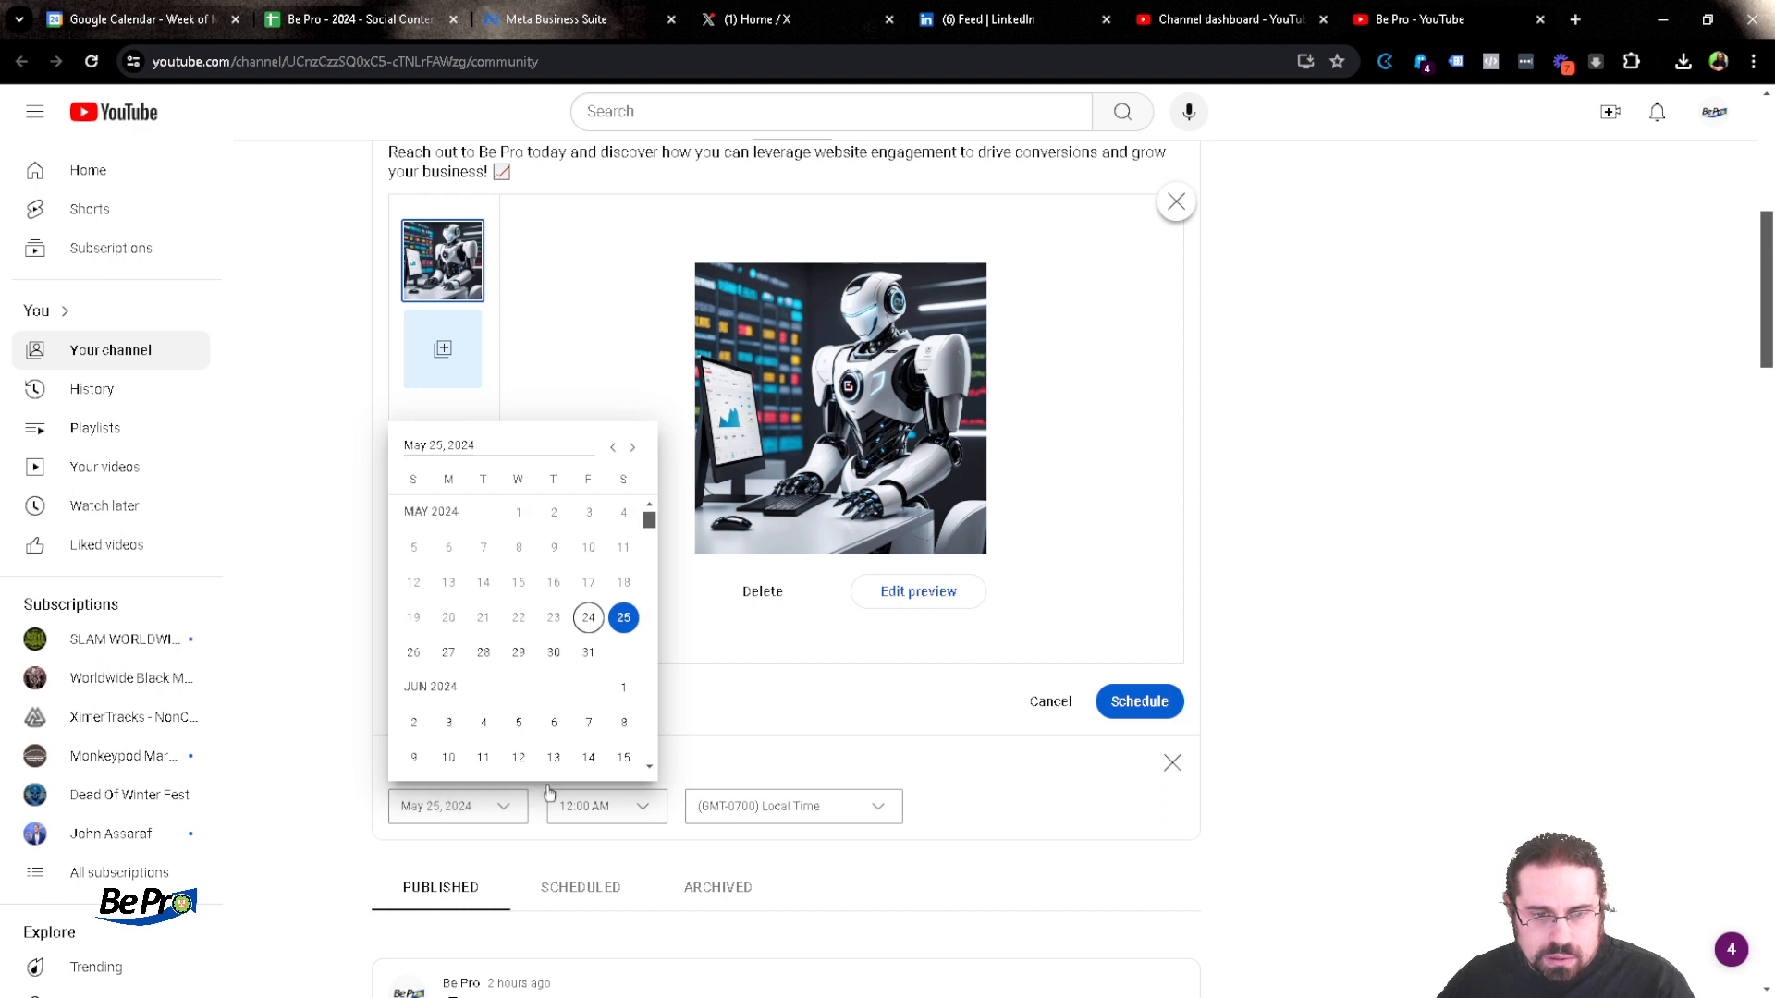
{"action": "left_click", "coordinate": [449, 653]}
{"action": "left_click", "coordinate": [605, 806]}
{"action": "scroll", "coordinate": [595, 594], "scroll_direction": "down", "scroll_amount": 14}
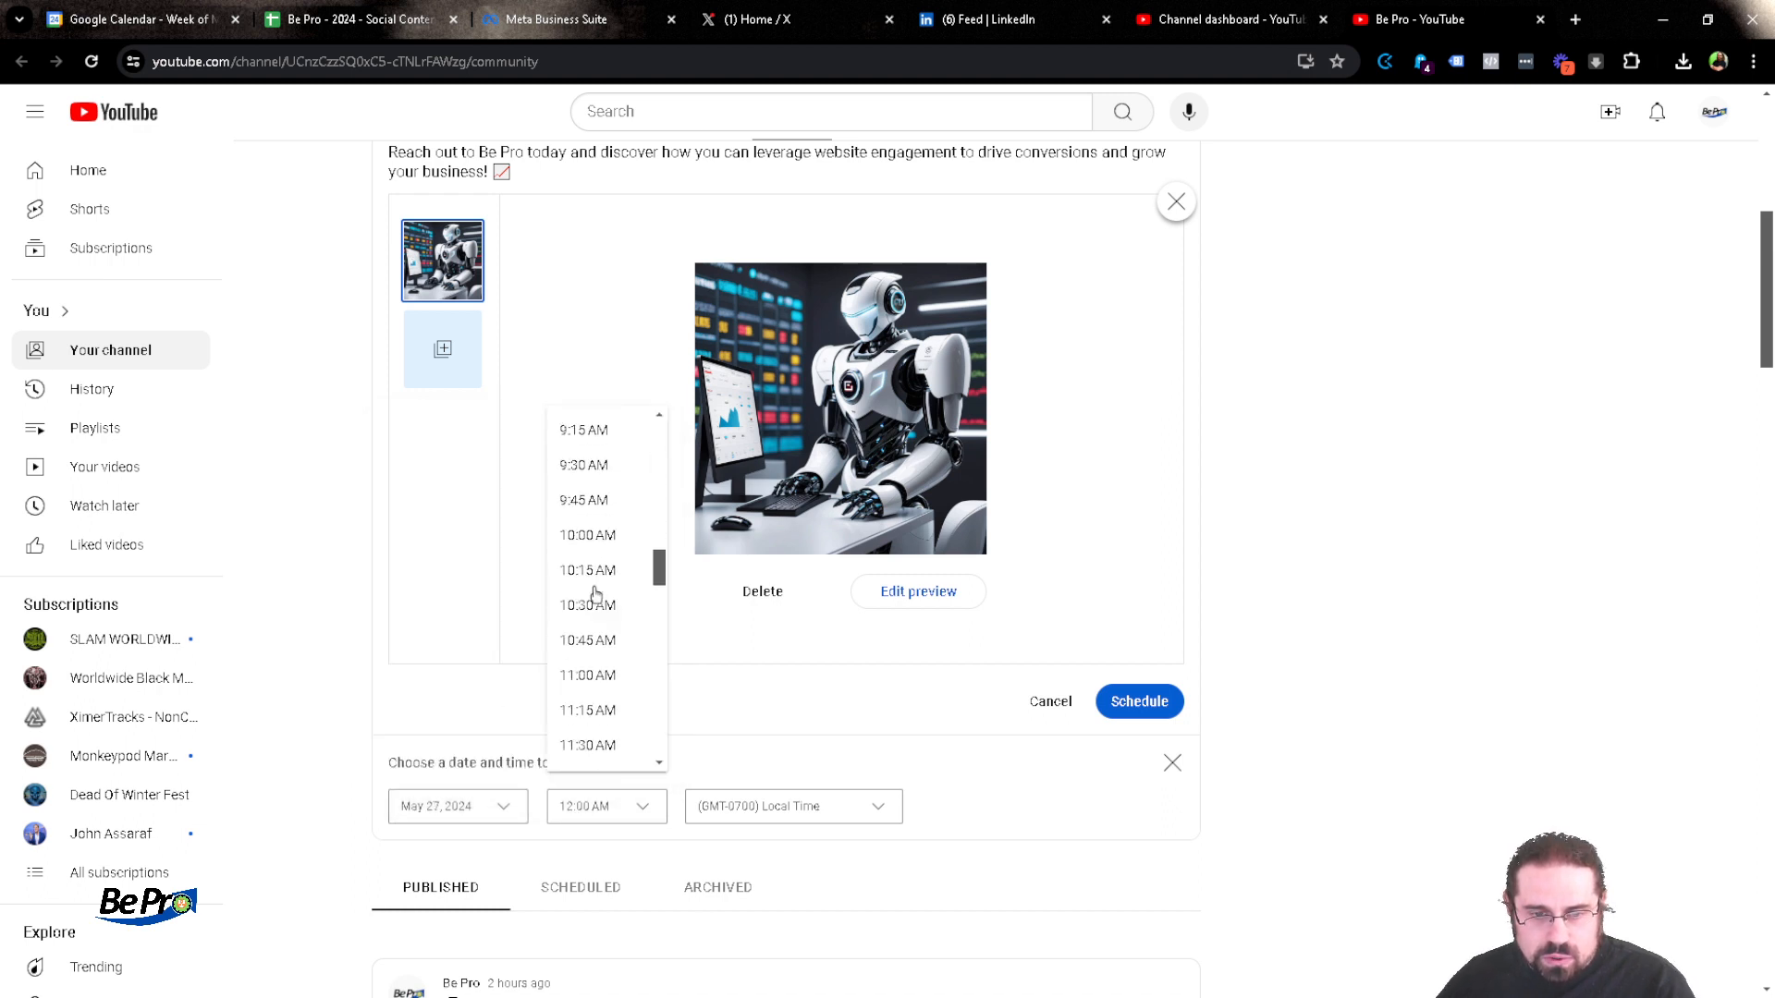
{"action": "scroll", "coordinate": [595, 594], "scroll_direction": "down", "scroll_amount": 3}
{"action": "left_click", "coordinate": [587, 626]}
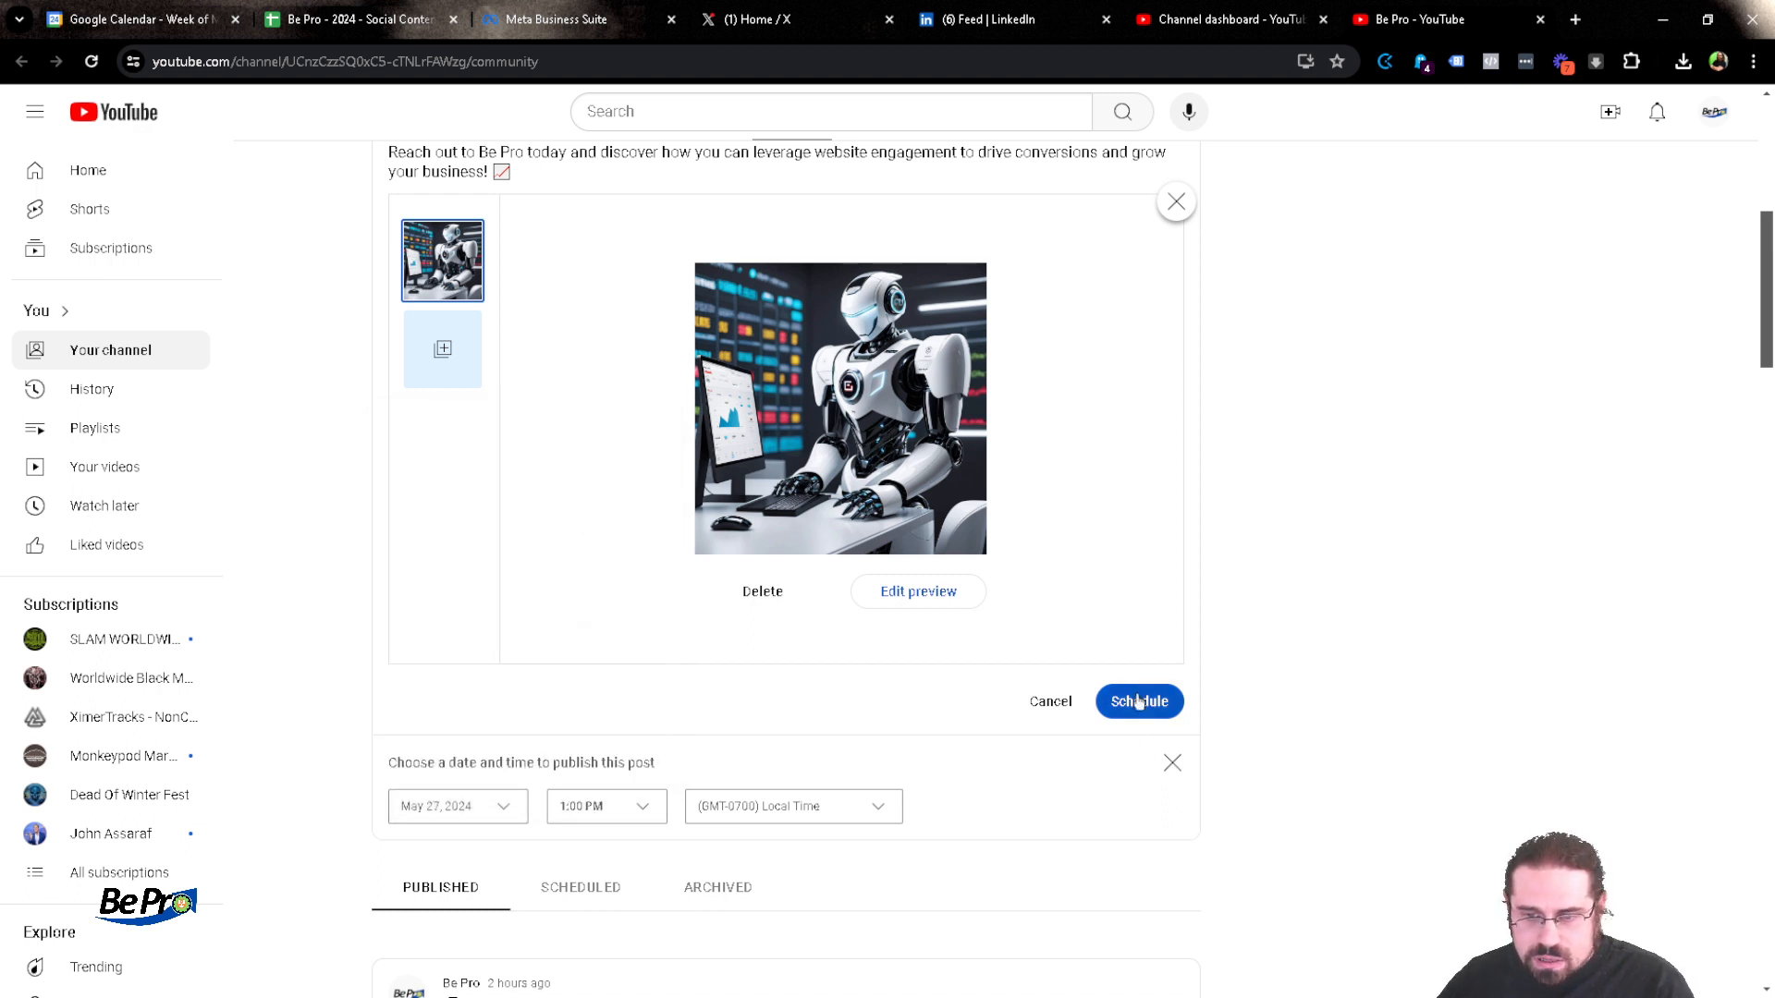
{"action": "left_click", "coordinate": [1138, 703]}
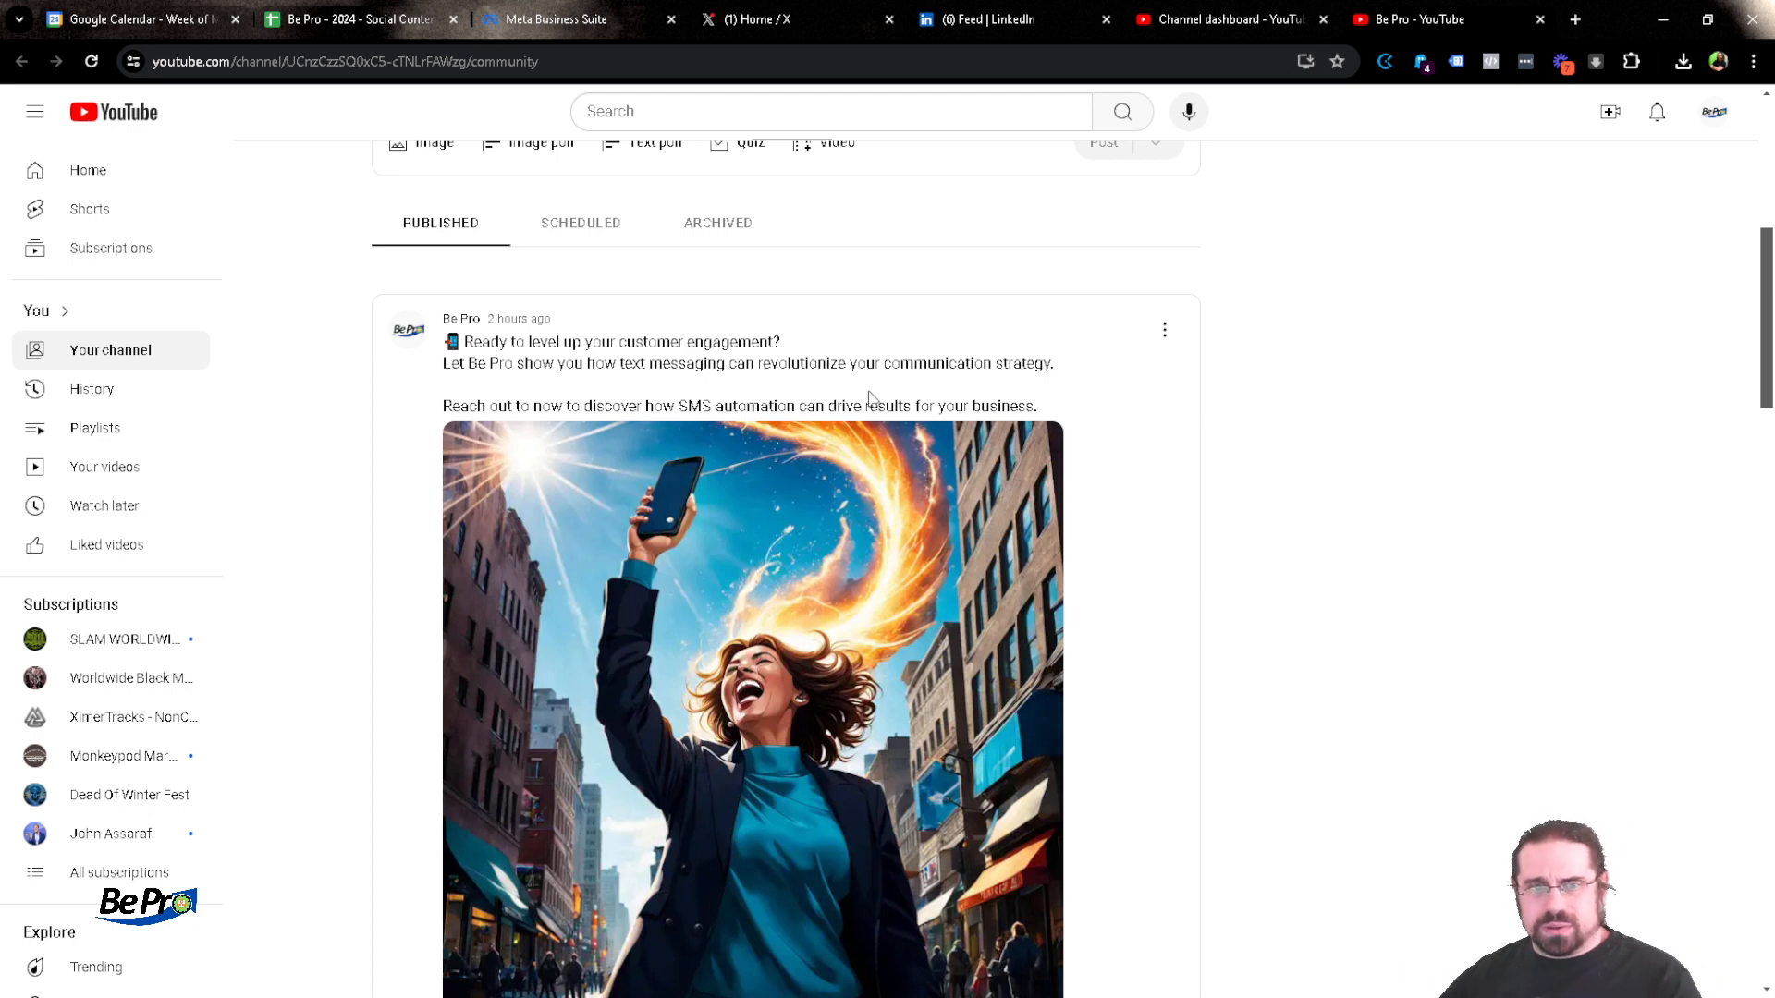
Switch to the social content calendar and enter X under FB Published and IG Published in the 05/27/24 row
{"action": "left_click", "coordinate": [370, 18]}
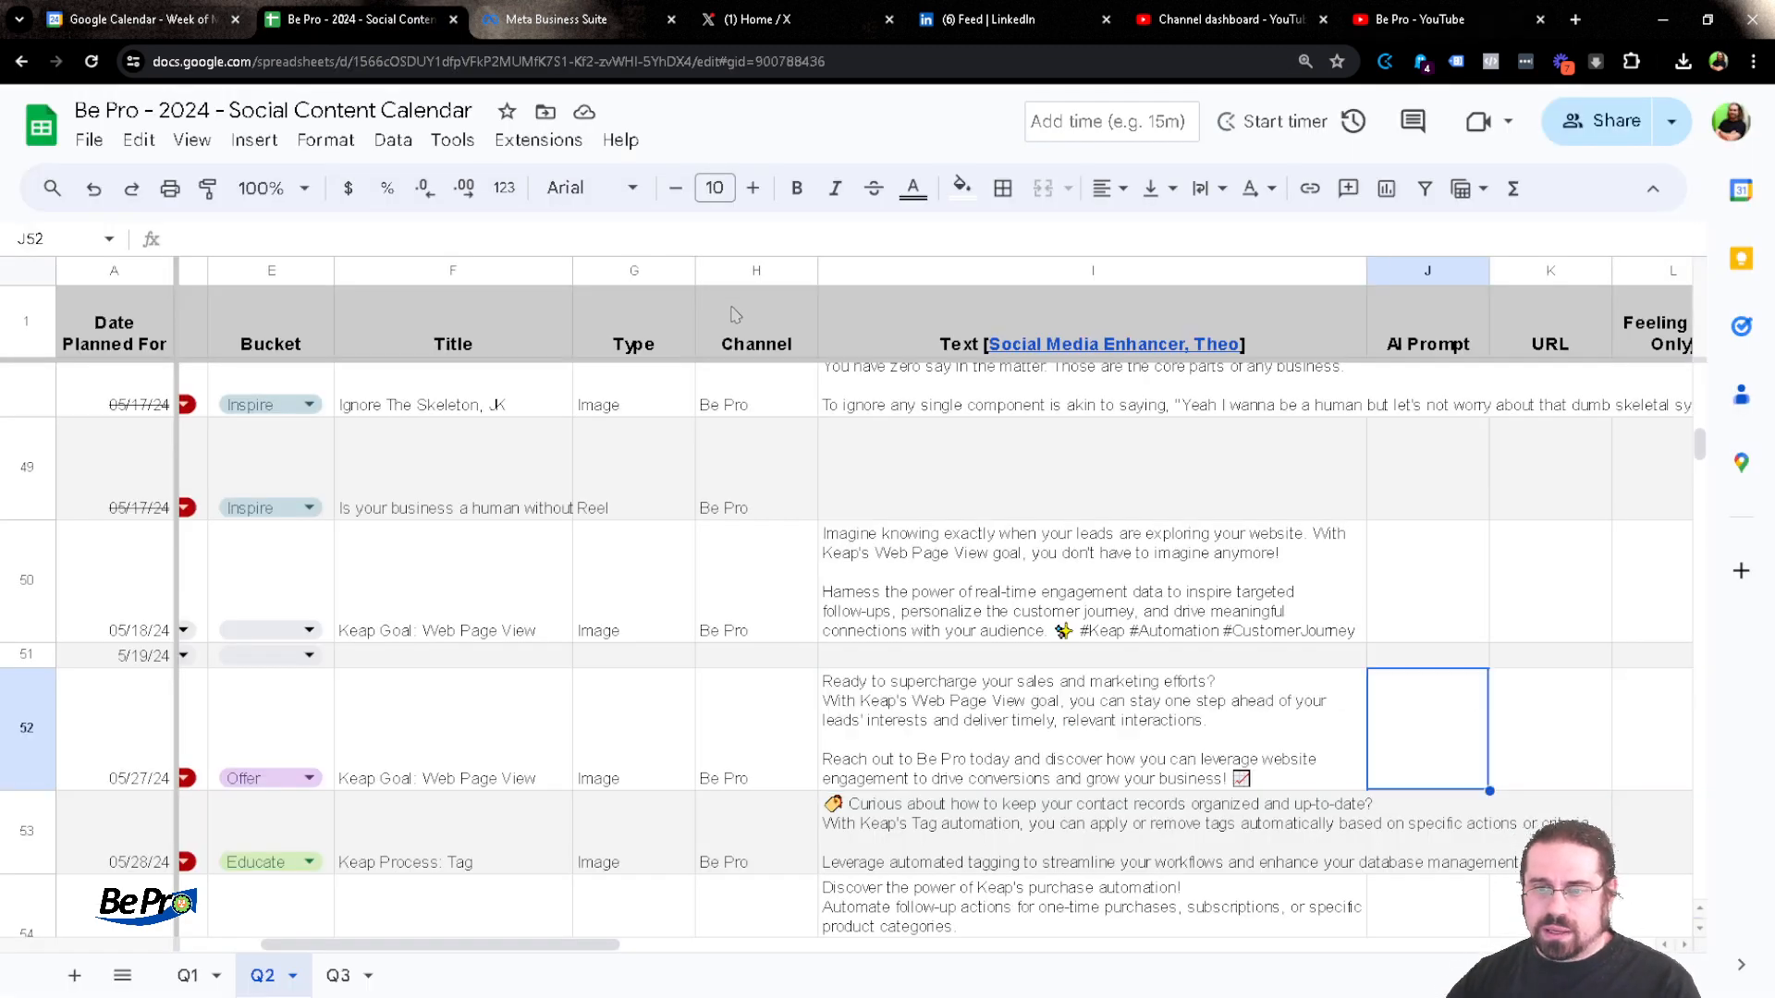
{"action": "key", "text": "Right"}
{"action": "key", "text": "Right"}
{"action": "key", "text": "Right"}
{"action": "key", "text": "Right"}
{"action": "key", "text": "Right"}
{"action": "type", "text": "X"}
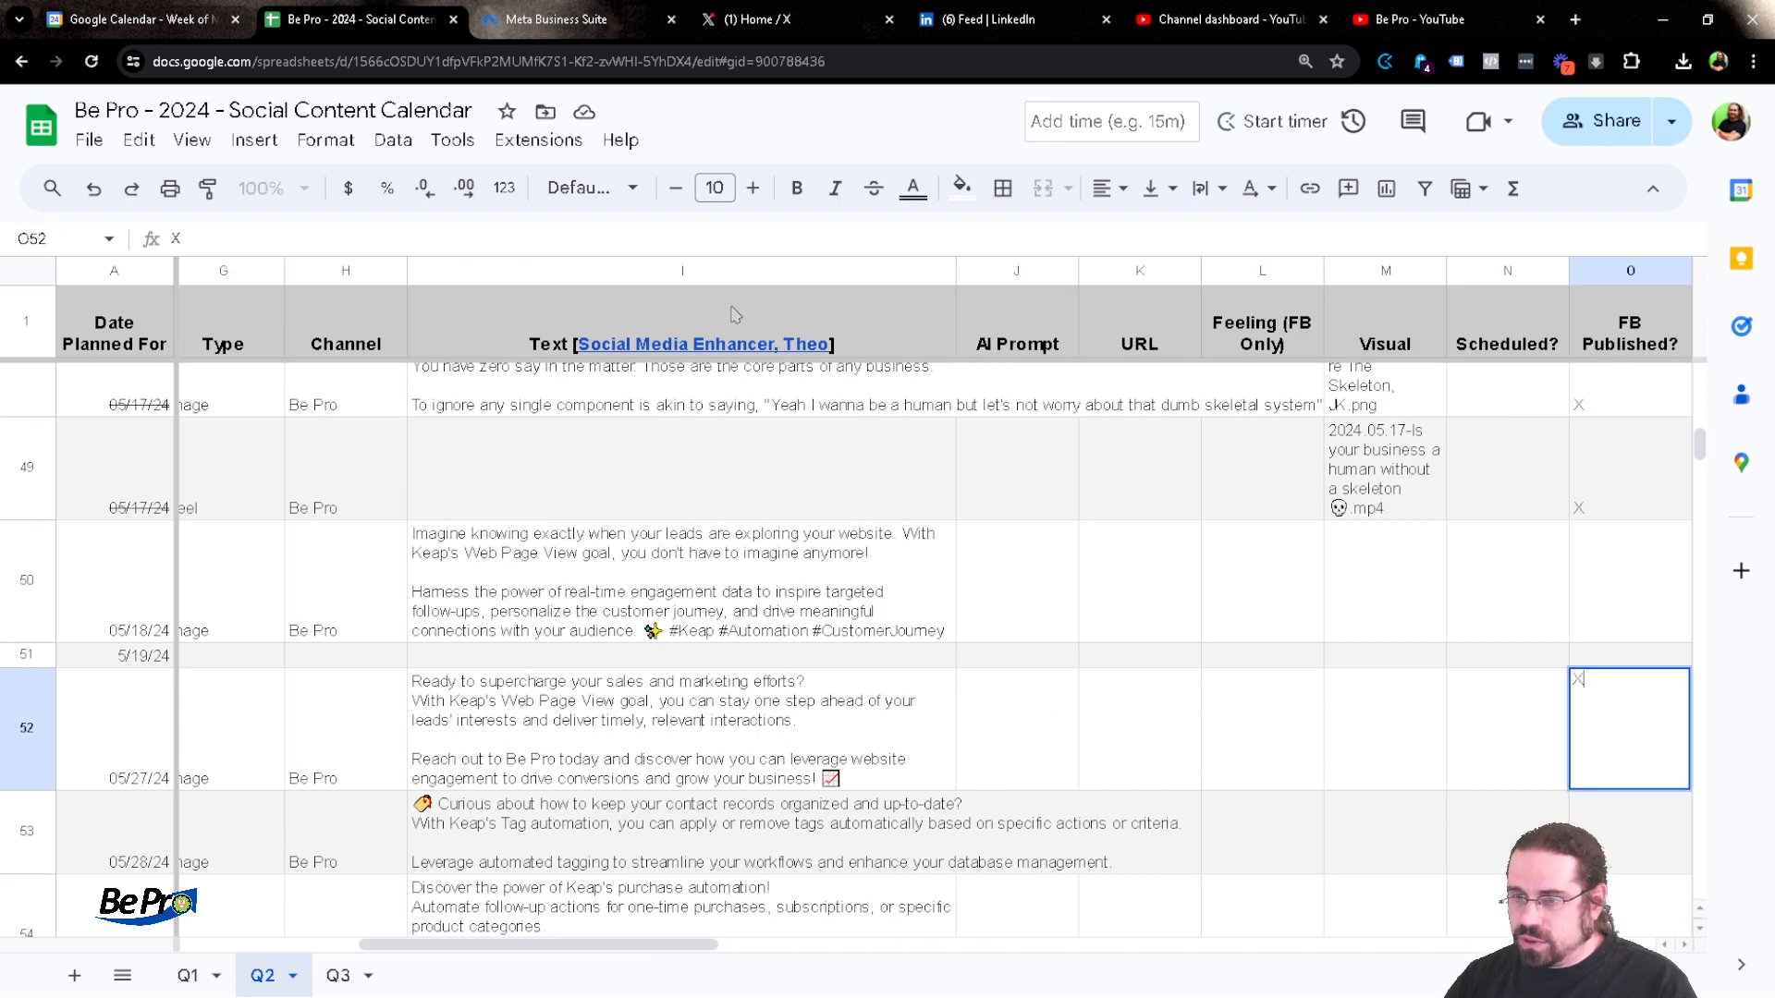
{"action": "key", "text": "Tab"}
{"action": "type", "text": "X"}
{"action": "key", "text": "Tab"}
Enter X under TW Published, LI Published and YT Posted in the 05/27/24 row
{"action": "key", "text": "Tab"}
{"action": "type", "text": "X"}
{"action": "key", "text": "Tab"}
{"action": "type", "text": "X"}
{"action": "key", "text": "Tab"}
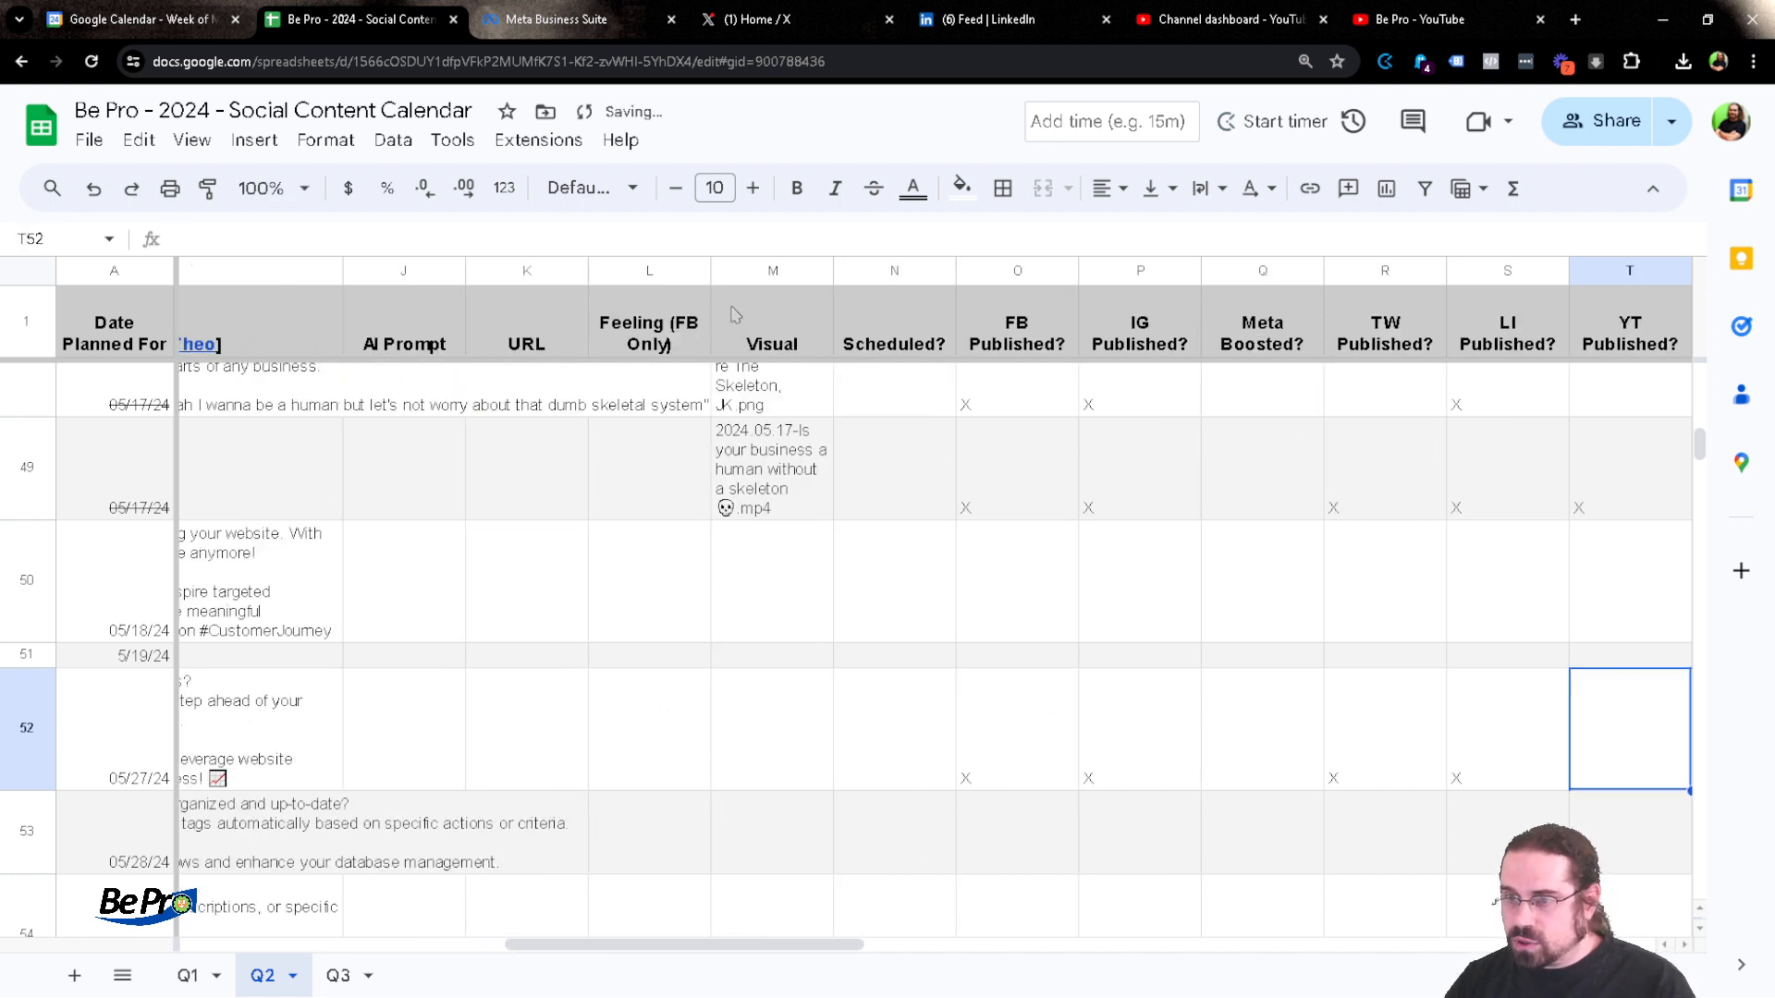
{"action": "key", "text": "Tab"}
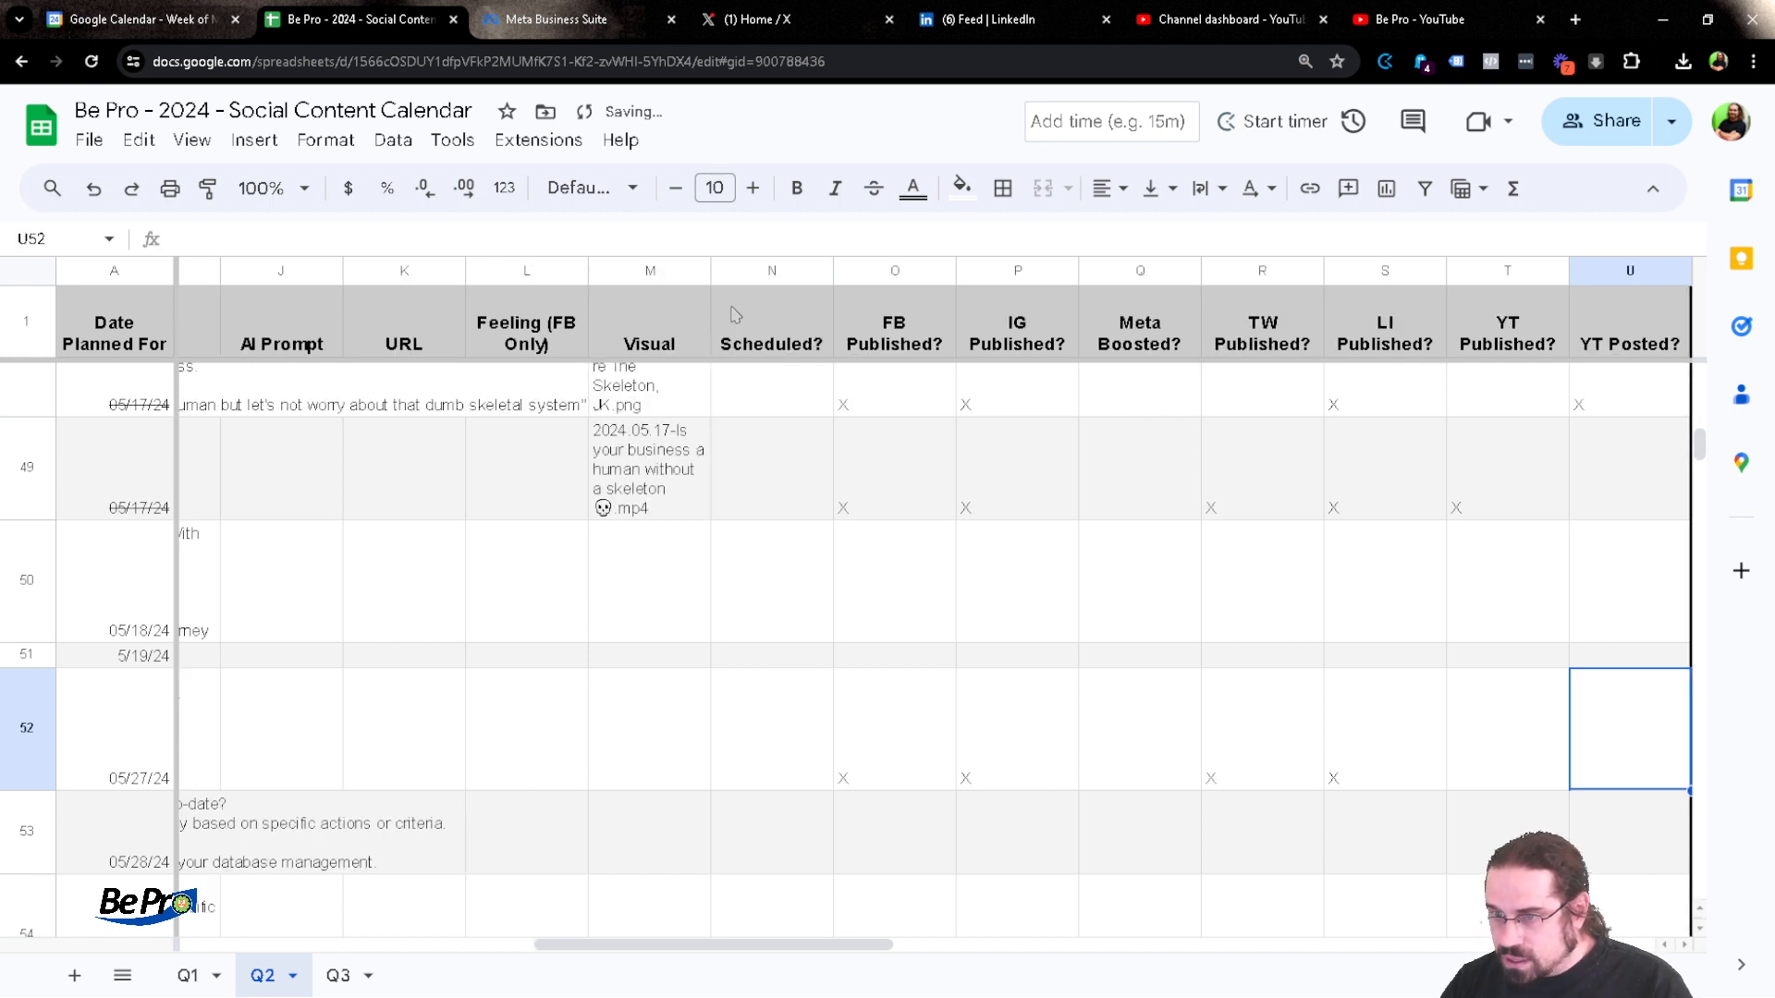
{"action": "type", "text": "X"}
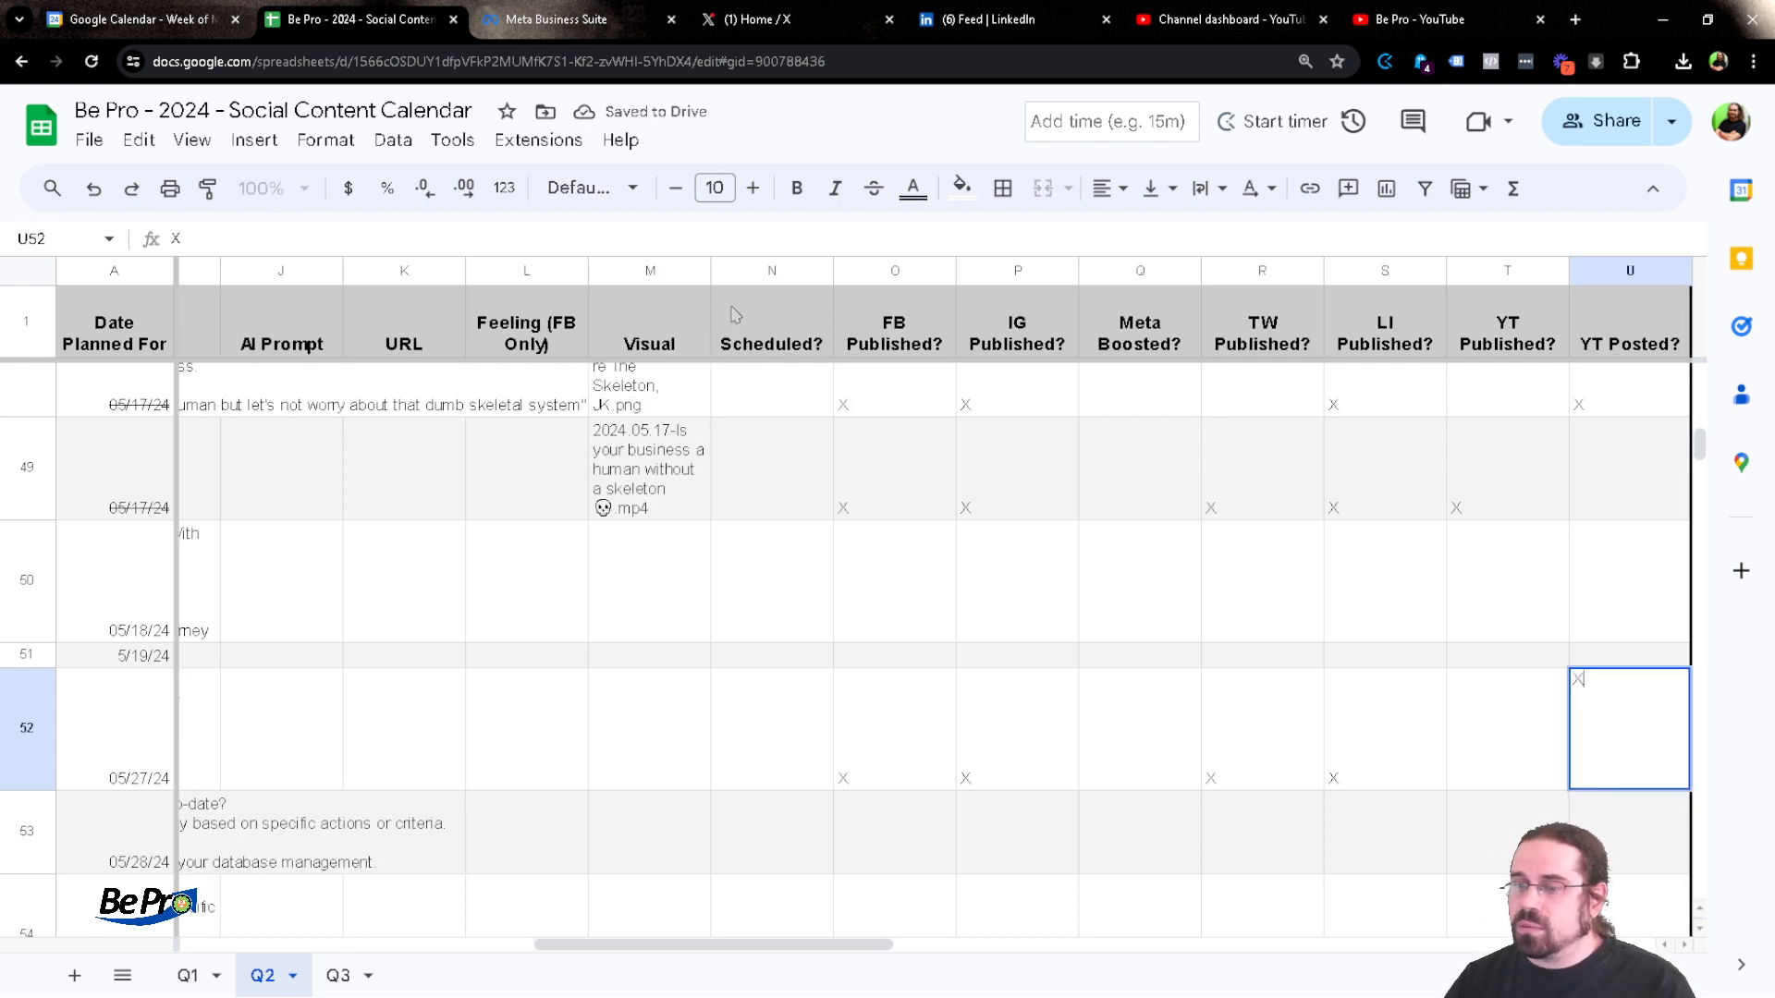
{"action": "key", "text": "Tab"}
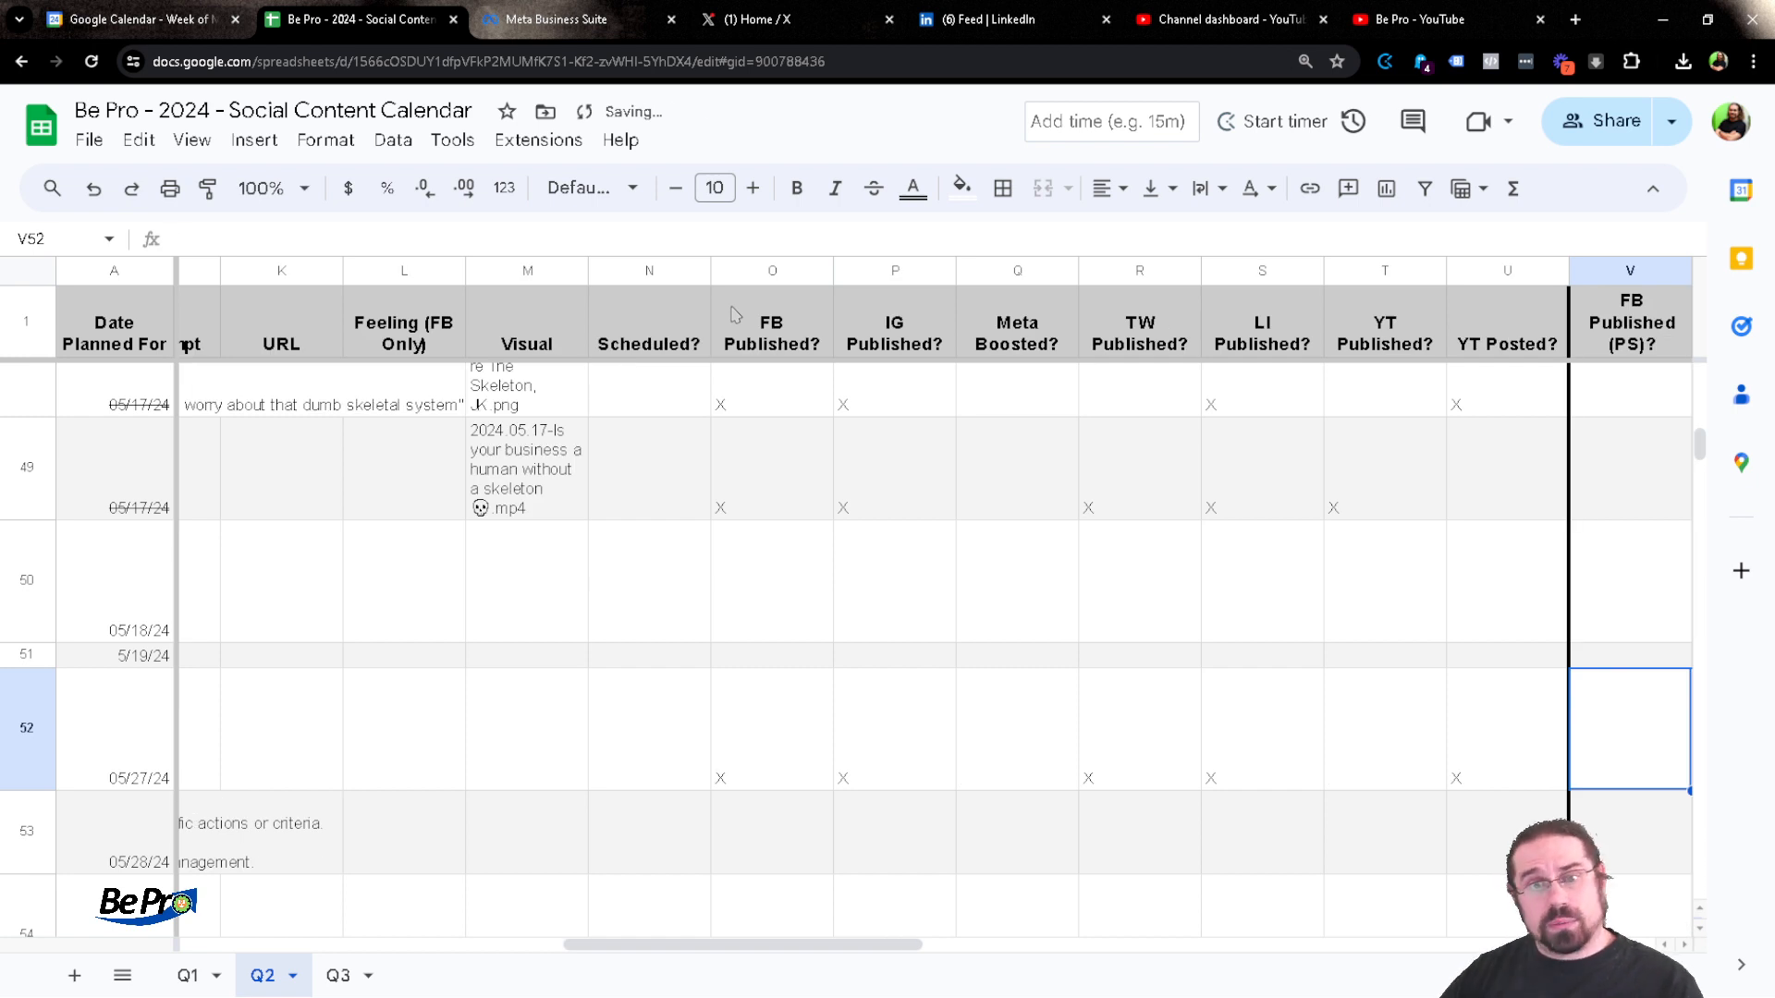
Go to the Meta Business Suite home page and switch the business asset from Be Pro to the owner's personal-brand page
{"action": "key", "text": "ctrl+Tab"}
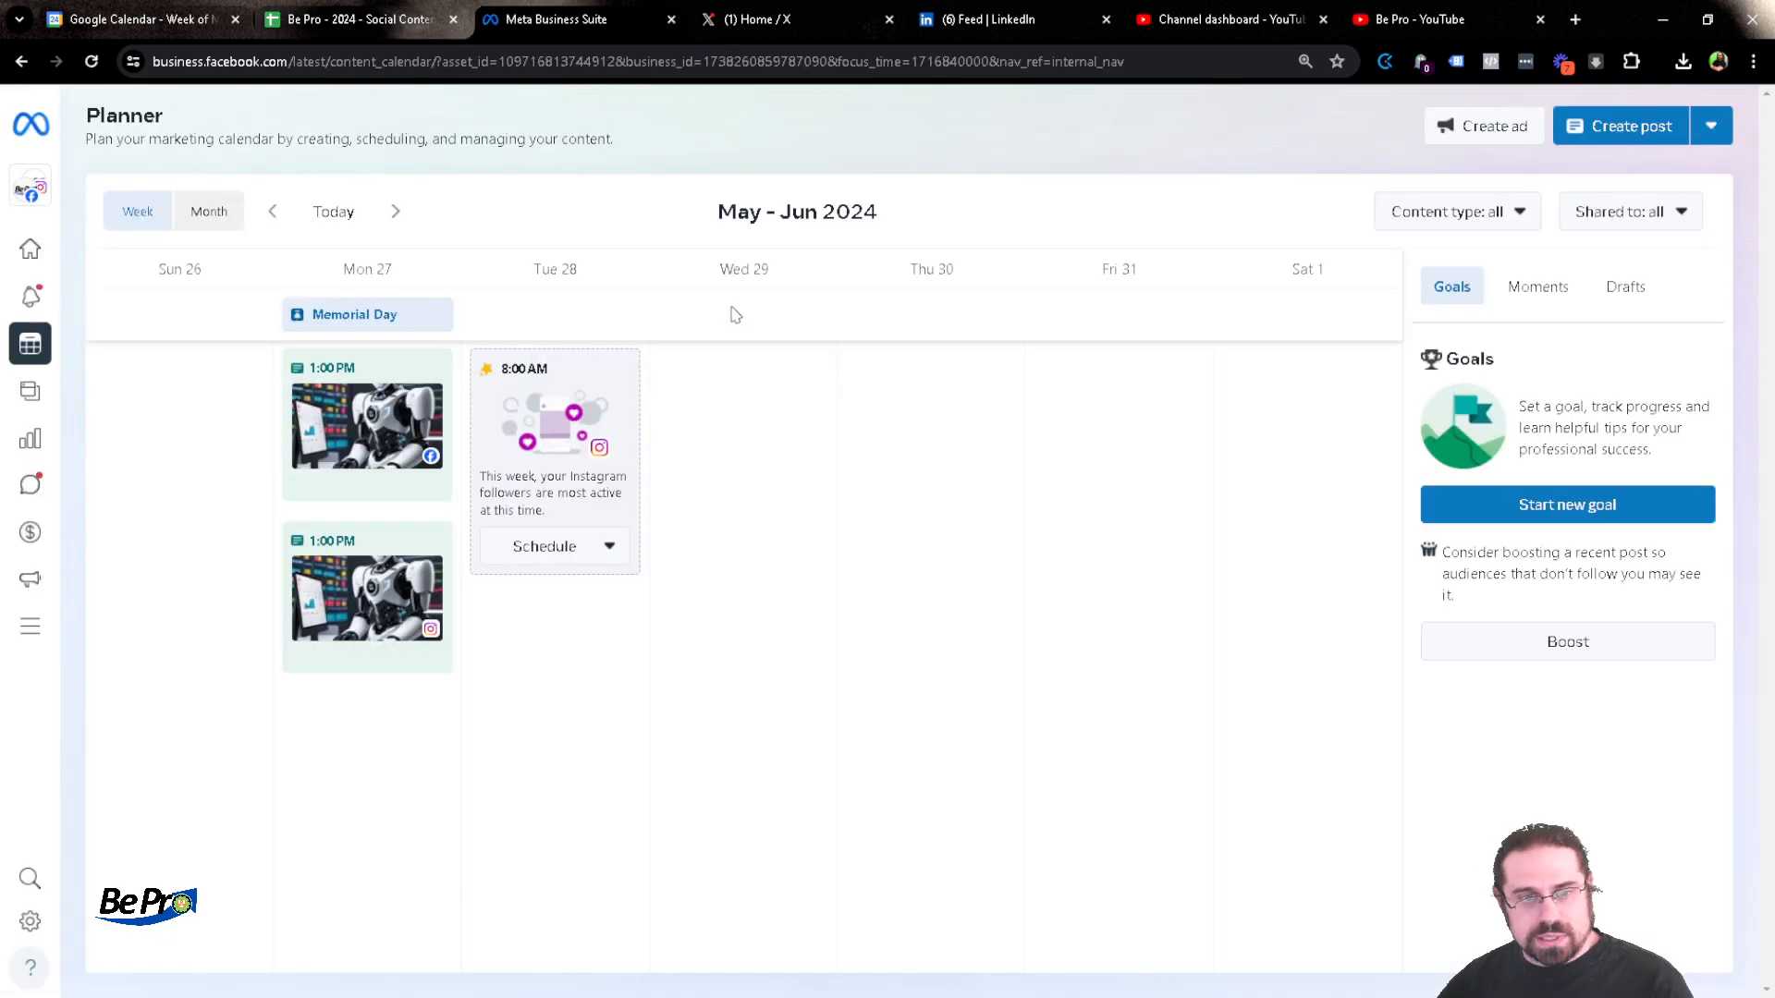
{"action": "left_click", "coordinate": [24, 255]}
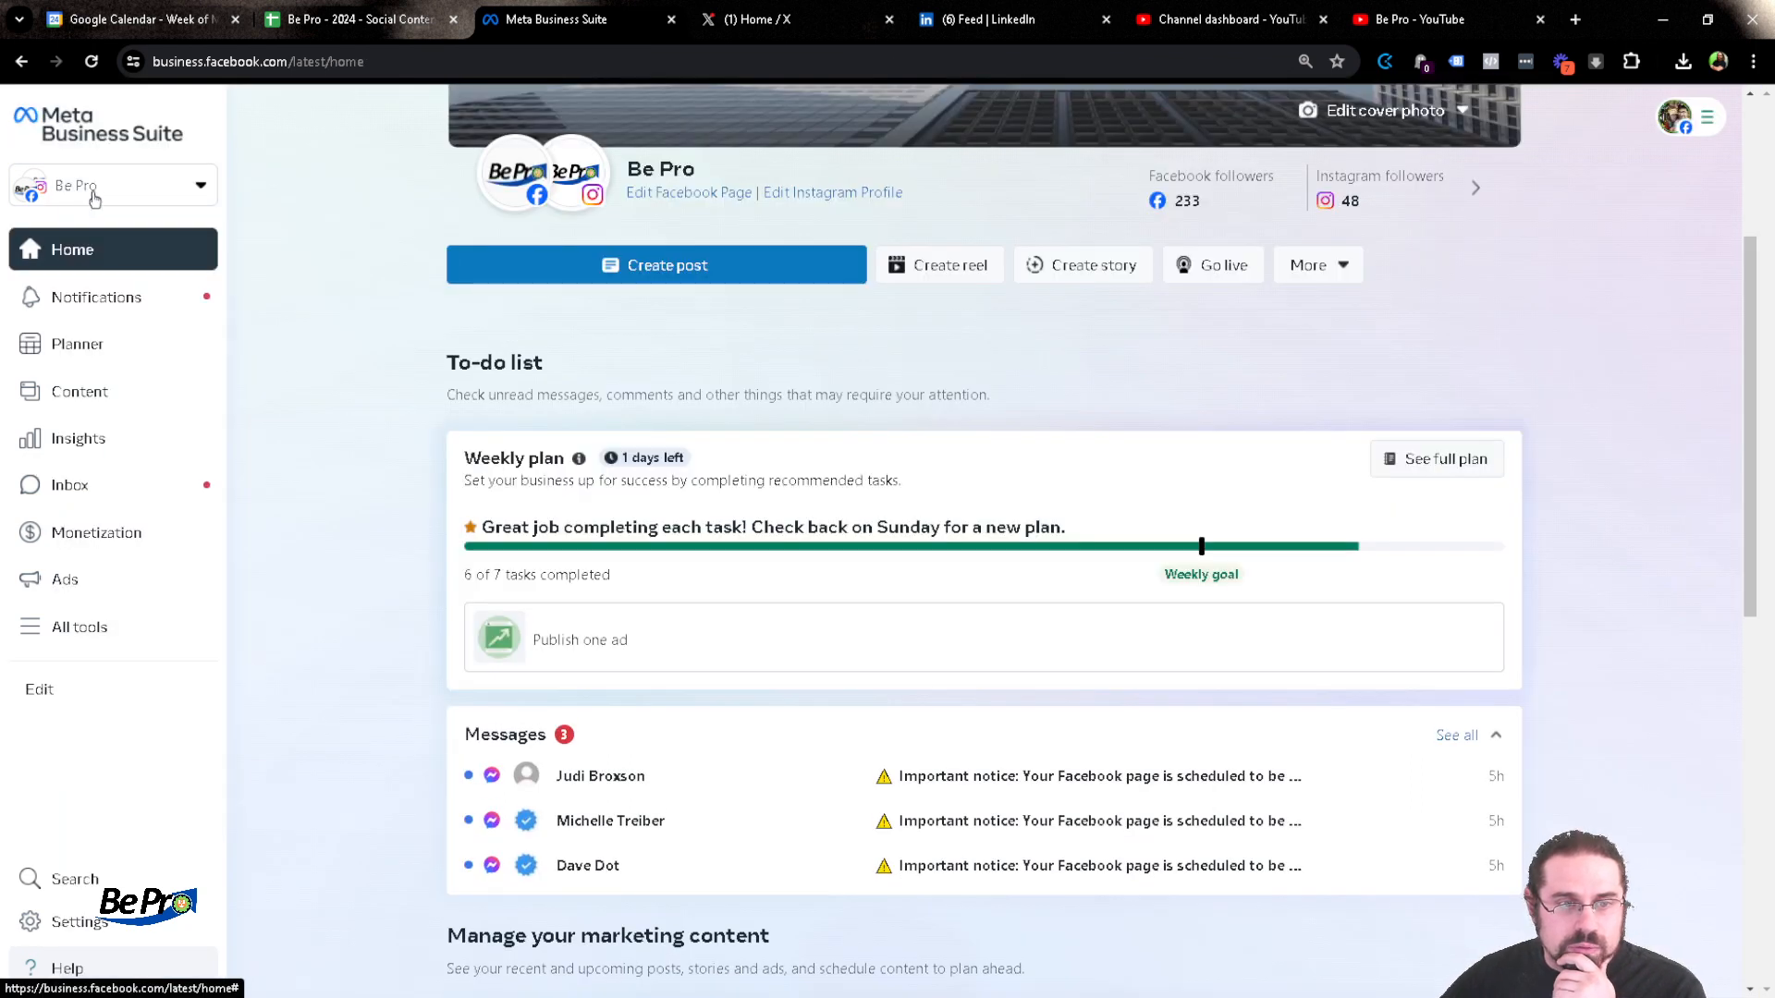
{"action": "left_click", "coordinate": [94, 189]}
{"action": "scroll", "coordinate": [145, 609], "scroll_direction": "down", "scroll_amount": 10}
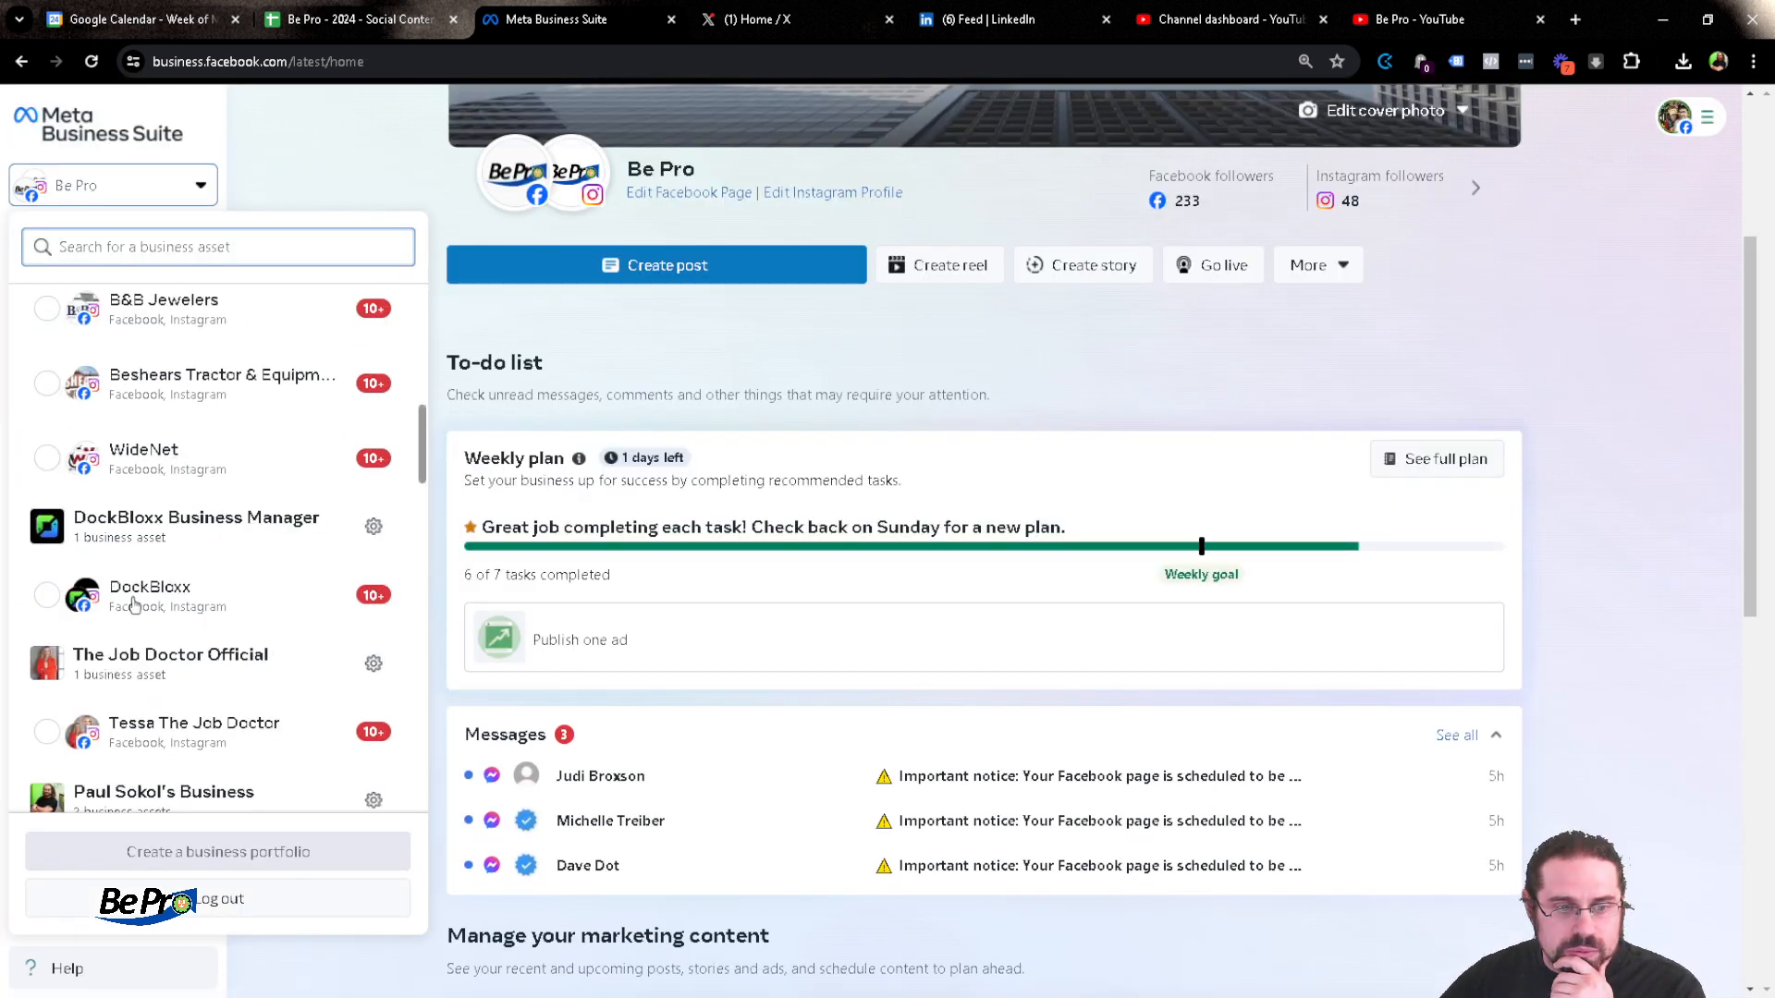
{"action": "scroll", "coordinate": [134, 606], "scroll_direction": "down", "scroll_amount": 5}
{"action": "left_click", "coordinate": [150, 560]}
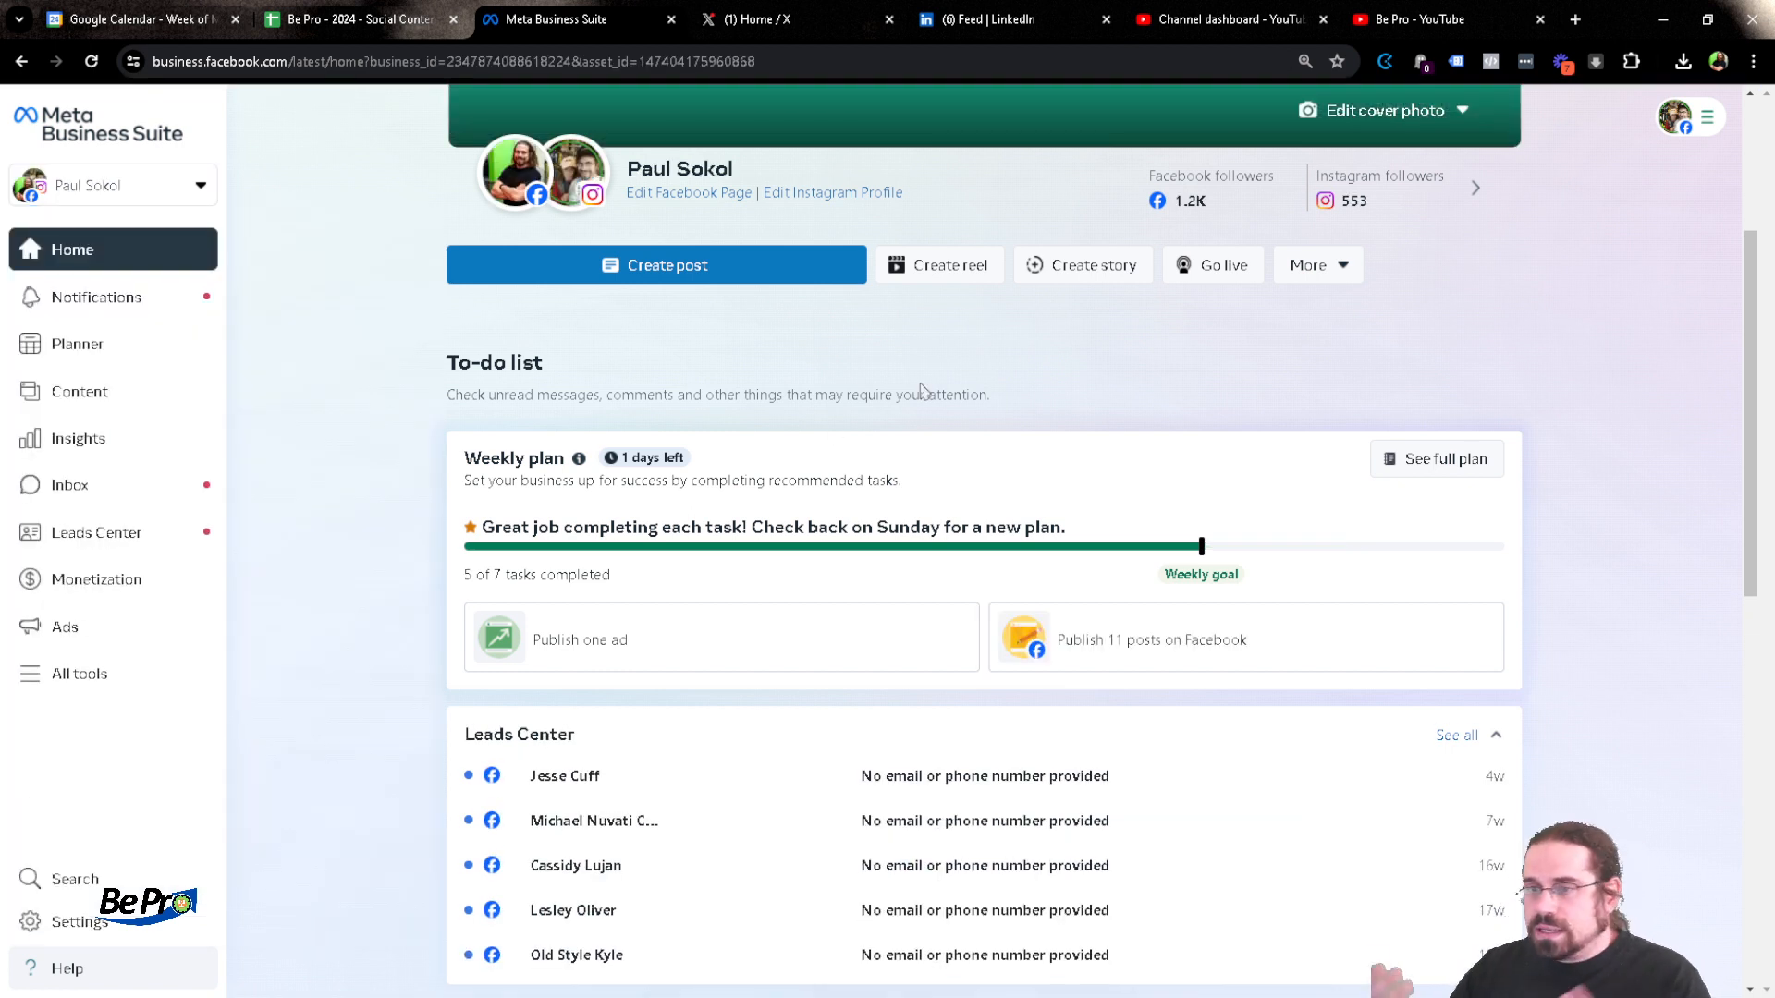
Start a new post for the personal-brand page with the Keap Goal Web Page View robot image and the copied text
{"action": "left_click", "coordinate": [560, 271]}
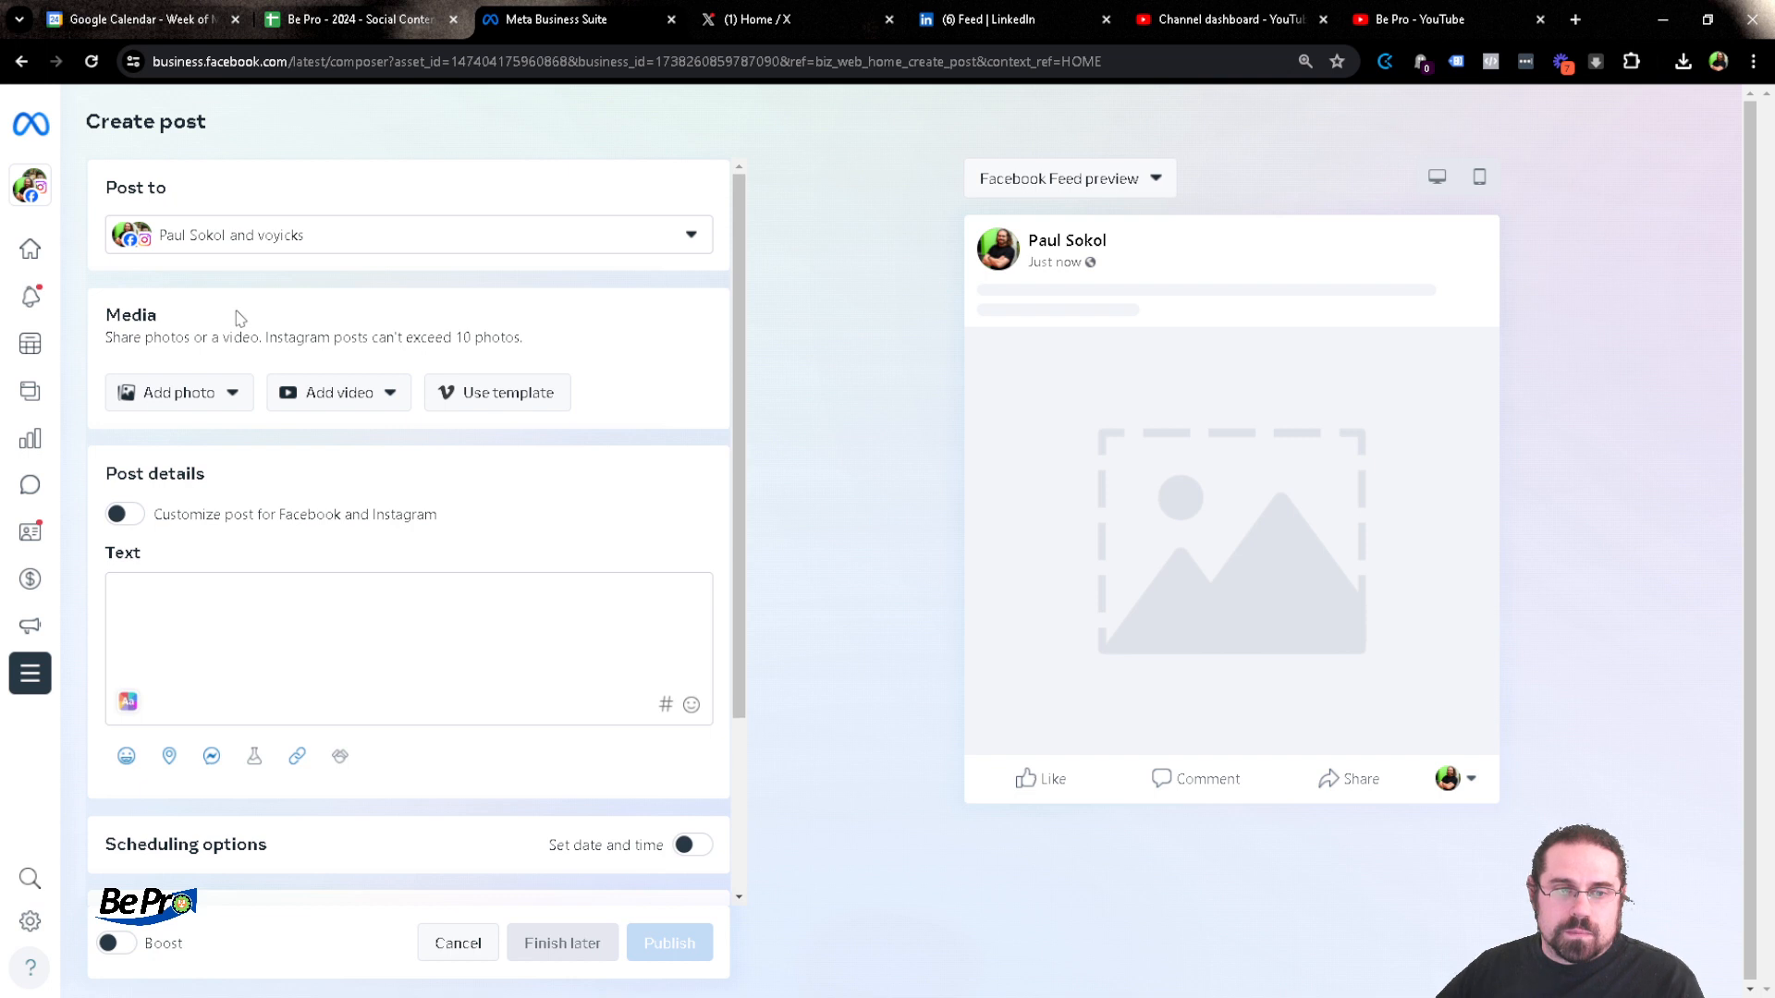
{"action": "left_click", "coordinate": [192, 393]}
{"action": "left_click", "coordinate": [215, 459]}
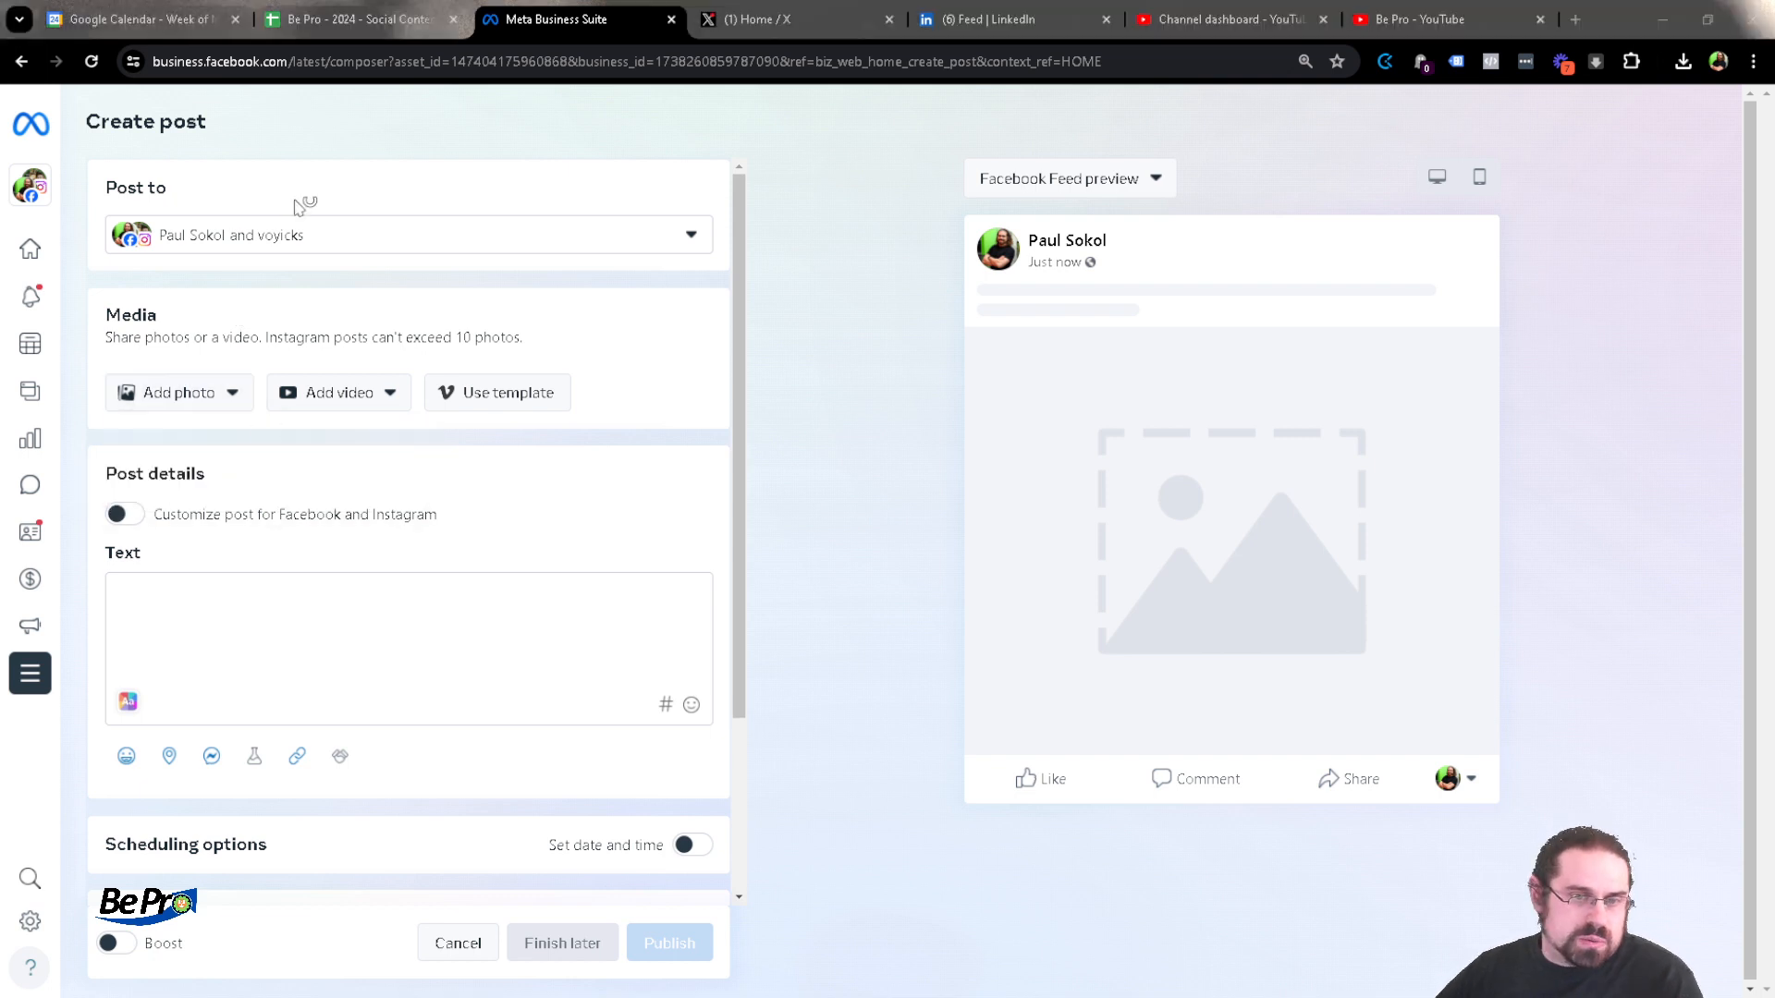
{"action": "double_click", "coordinate": [277, 130]}
{"action": "left_click", "coordinate": [226, 674]}
{"action": "type", "text": "Ready to supercharge your sales and marketing efforts? With Keap's Web Page View goal, you can stay one step ahead of your leads' interests and deliver timely, relevant interactions.  Reach out to Be Pro today and discover how you can leverage website engagement to drive conversions and grow your business! 📈"}
Turn on scheduling for the personal-brand post and set its Facebook publish time to May 27, 2024 at 01:00 PM
{"action": "scroll", "coordinate": [536, 596], "scroll_direction": "down", "scroll_amount": 3}
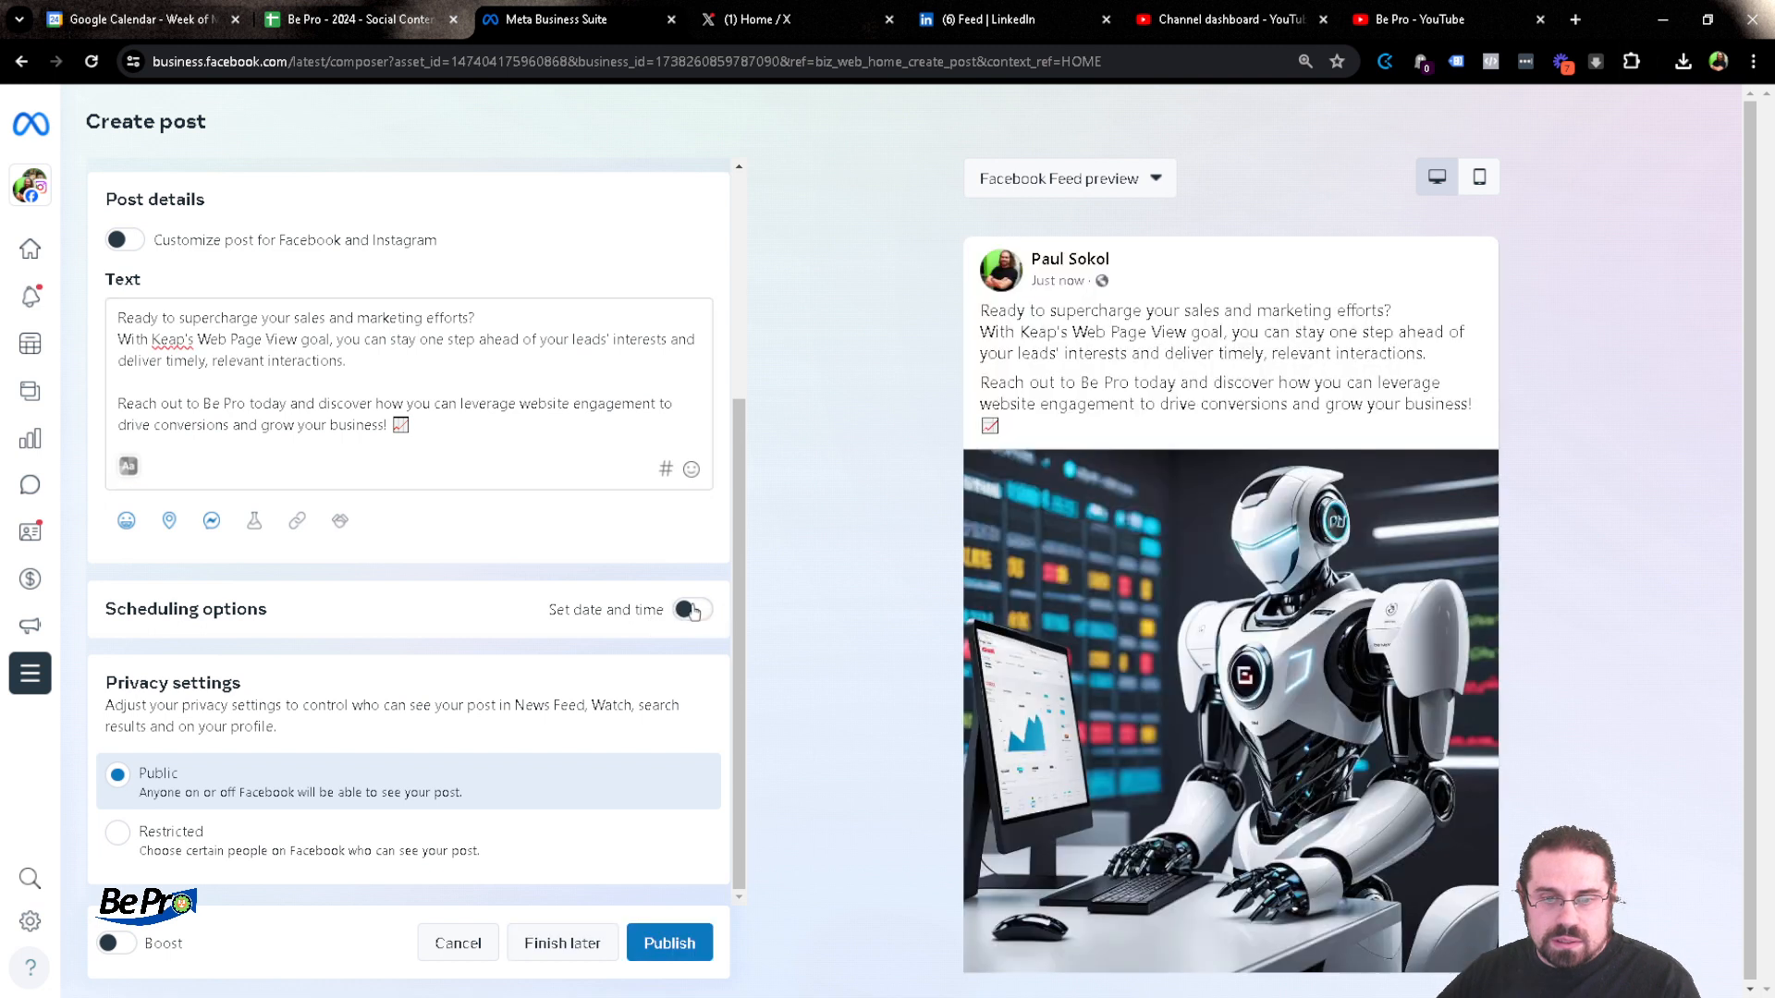
{"action": "left_click", "coordinate": [682, 610]}
{"action": "left_click", "coordinate": [213, 466]}
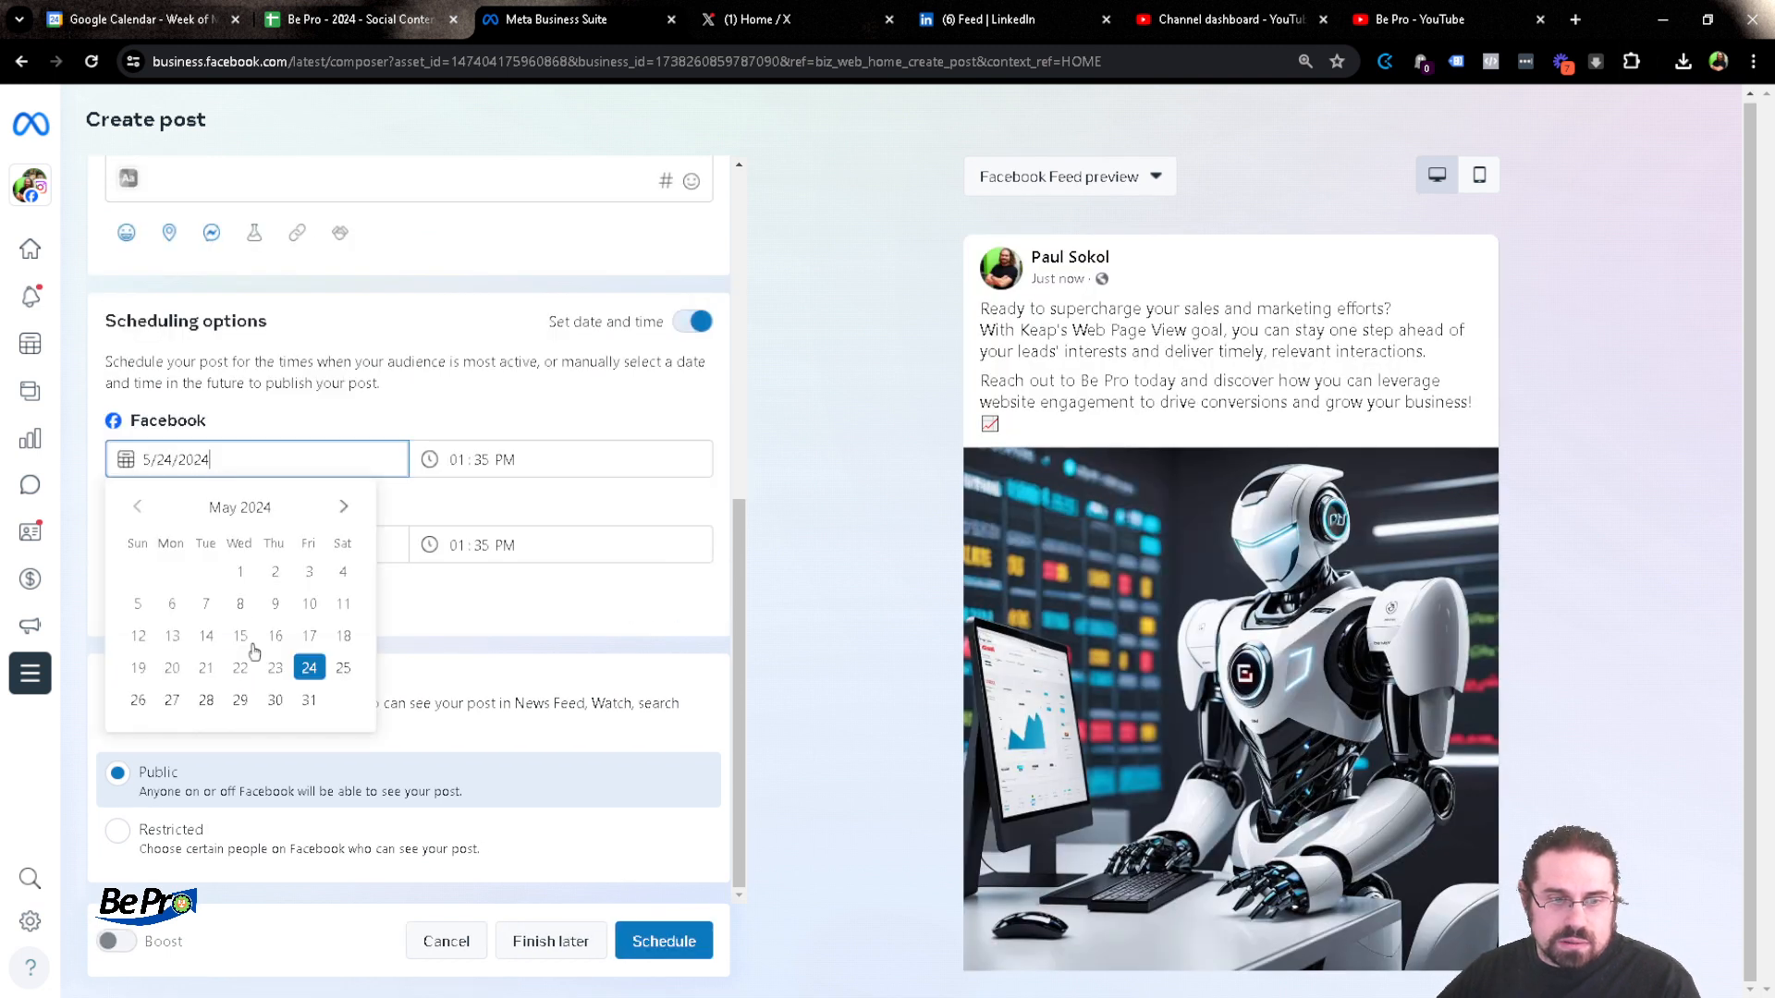
{"action": "left_click", "coordinate": [172, 700]}
{"action": "key", "text": "Tab"}
{"action": "key", "text": "Tab"}
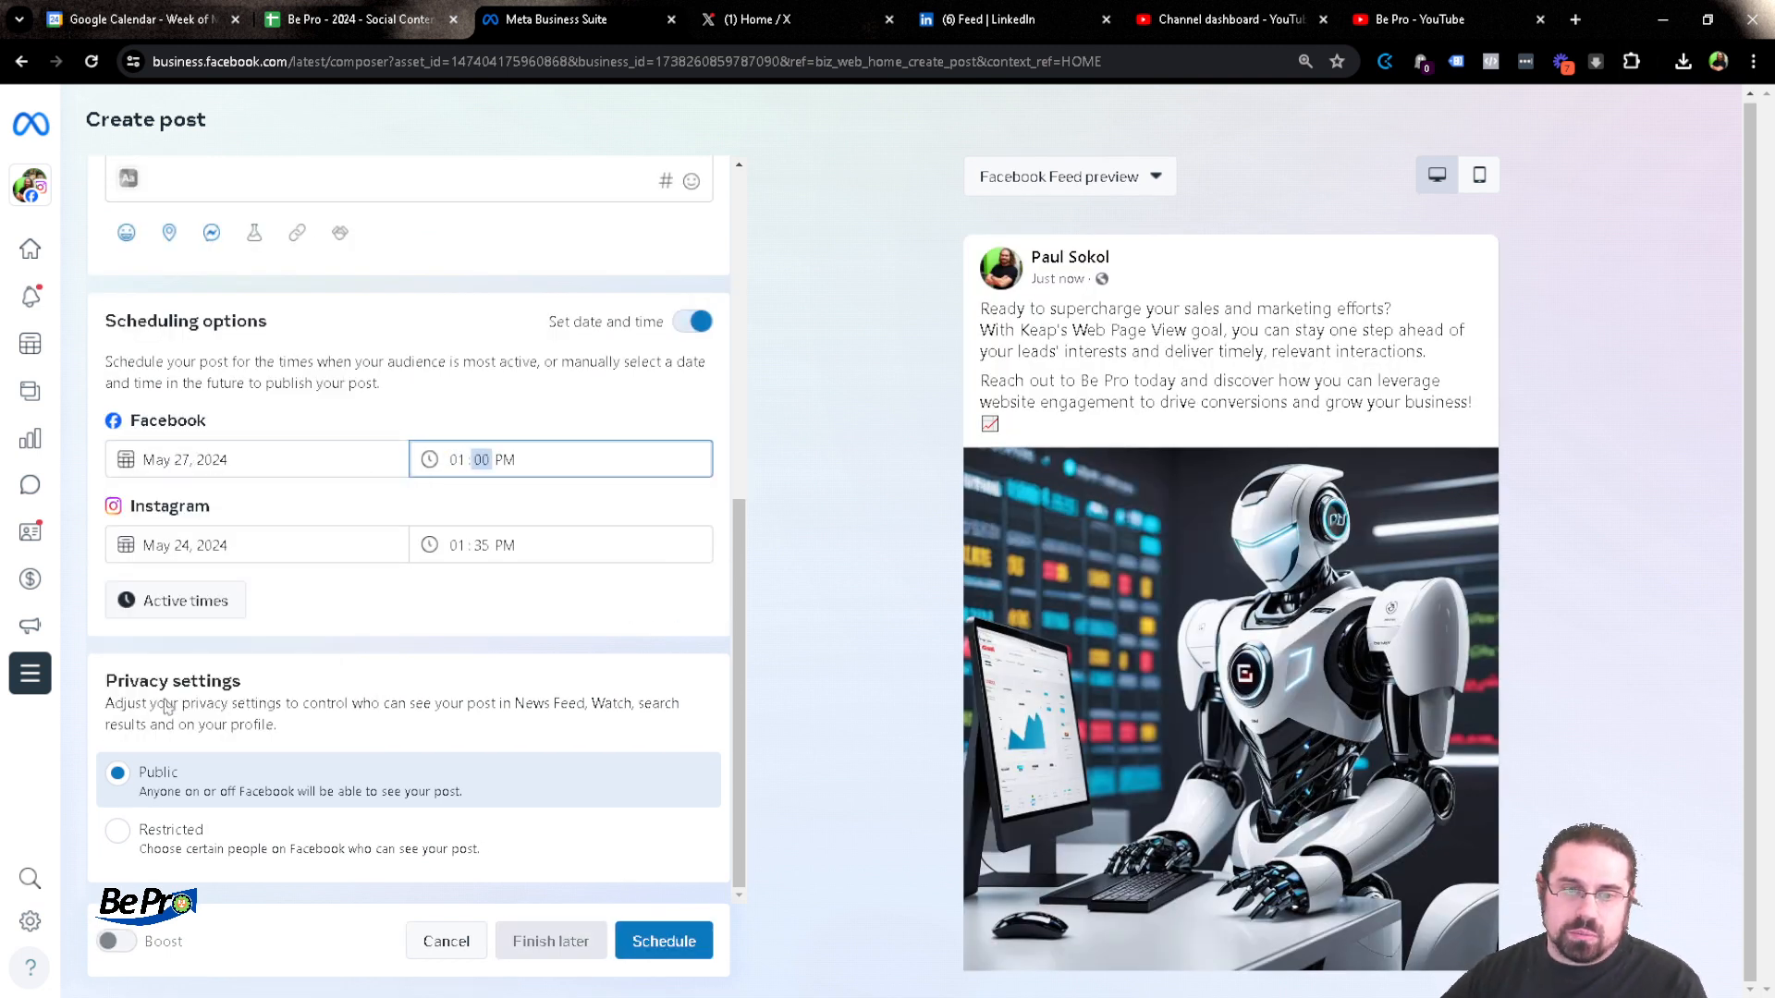
Set the Instagram publish time to May 27, 2024 at 01:00 PM and schedule the post
{"action": "left_click", "coordinate": [189, 553]}
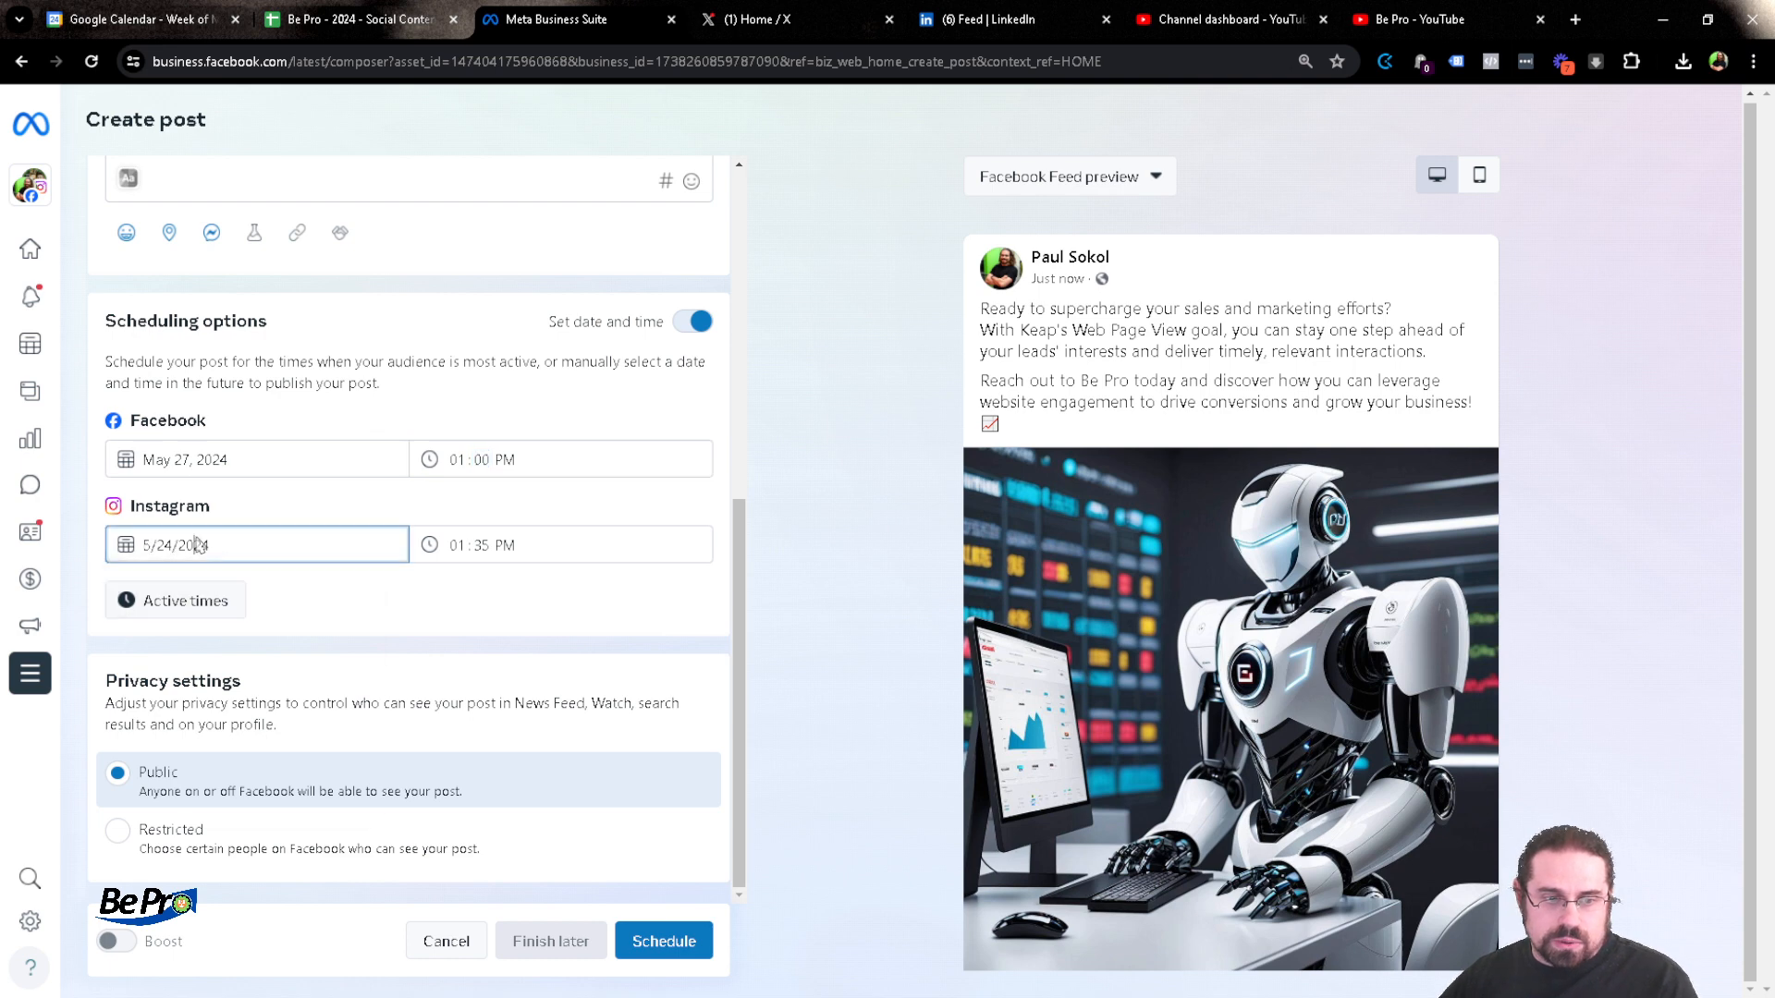
{"action": "left_click", "coordinate": [168, 789]}
{"action": "key", "text": "Tab"}
{"action": "type", "text": "00"}
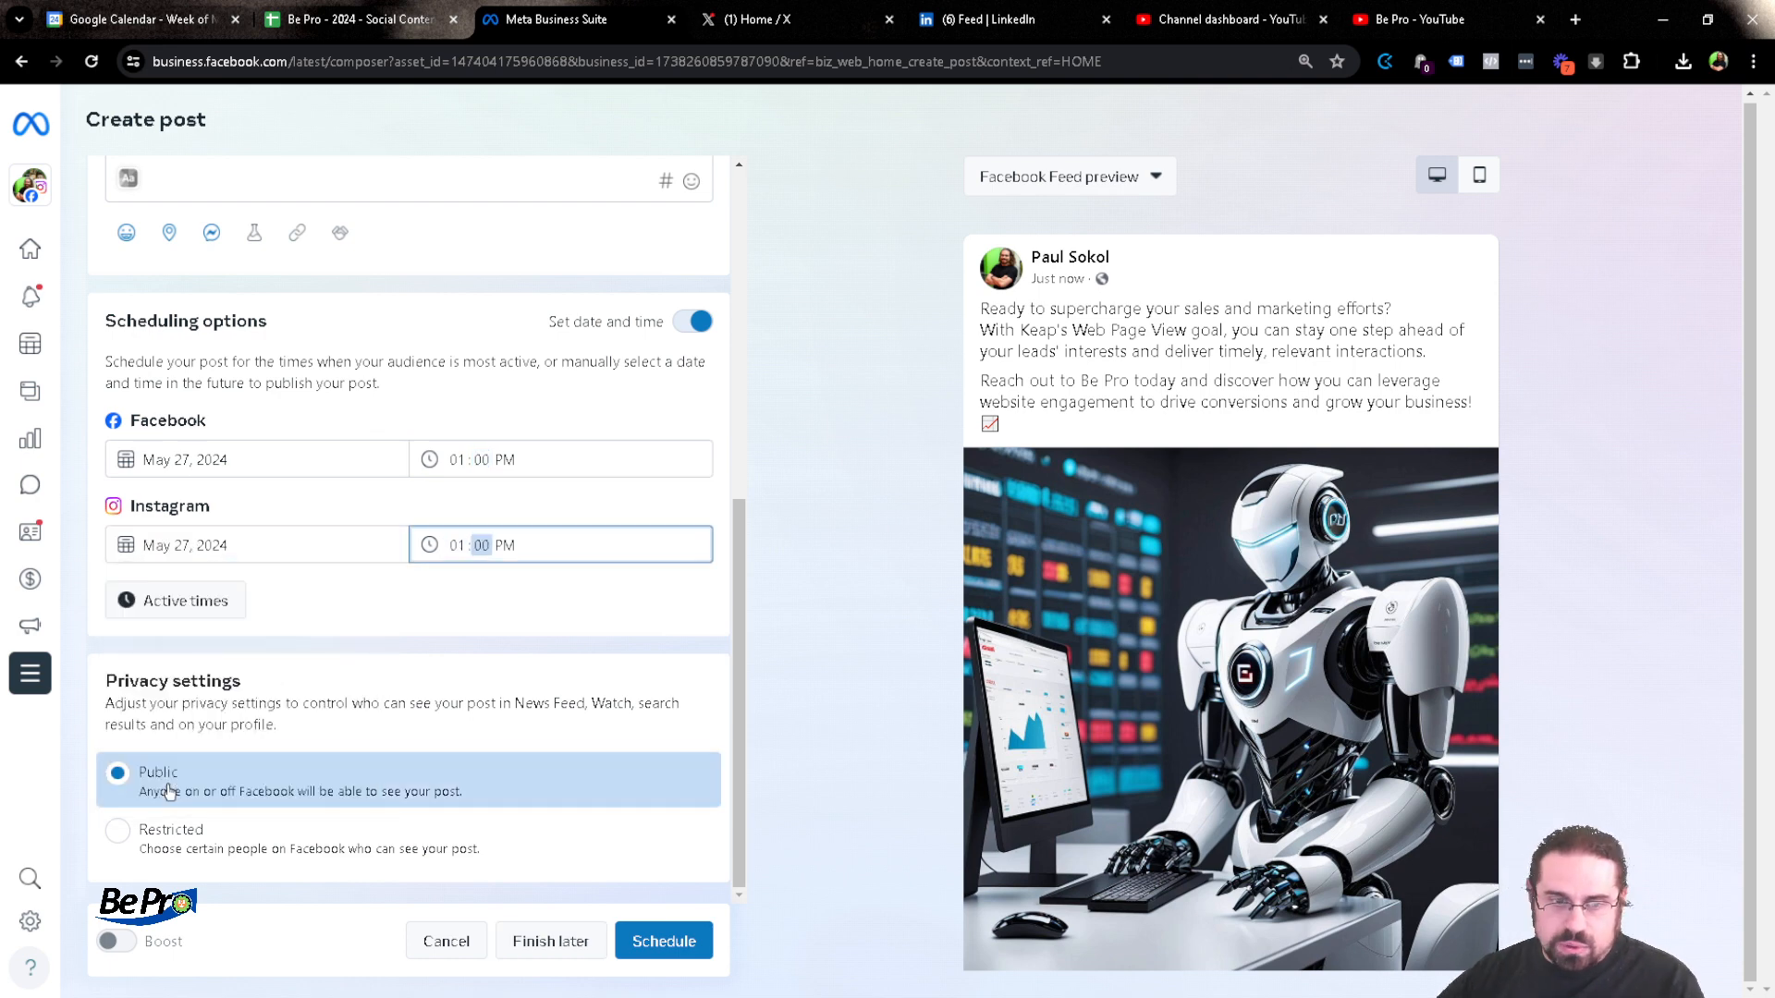
{"action": "left_click", "coordinate": [662, 943]}
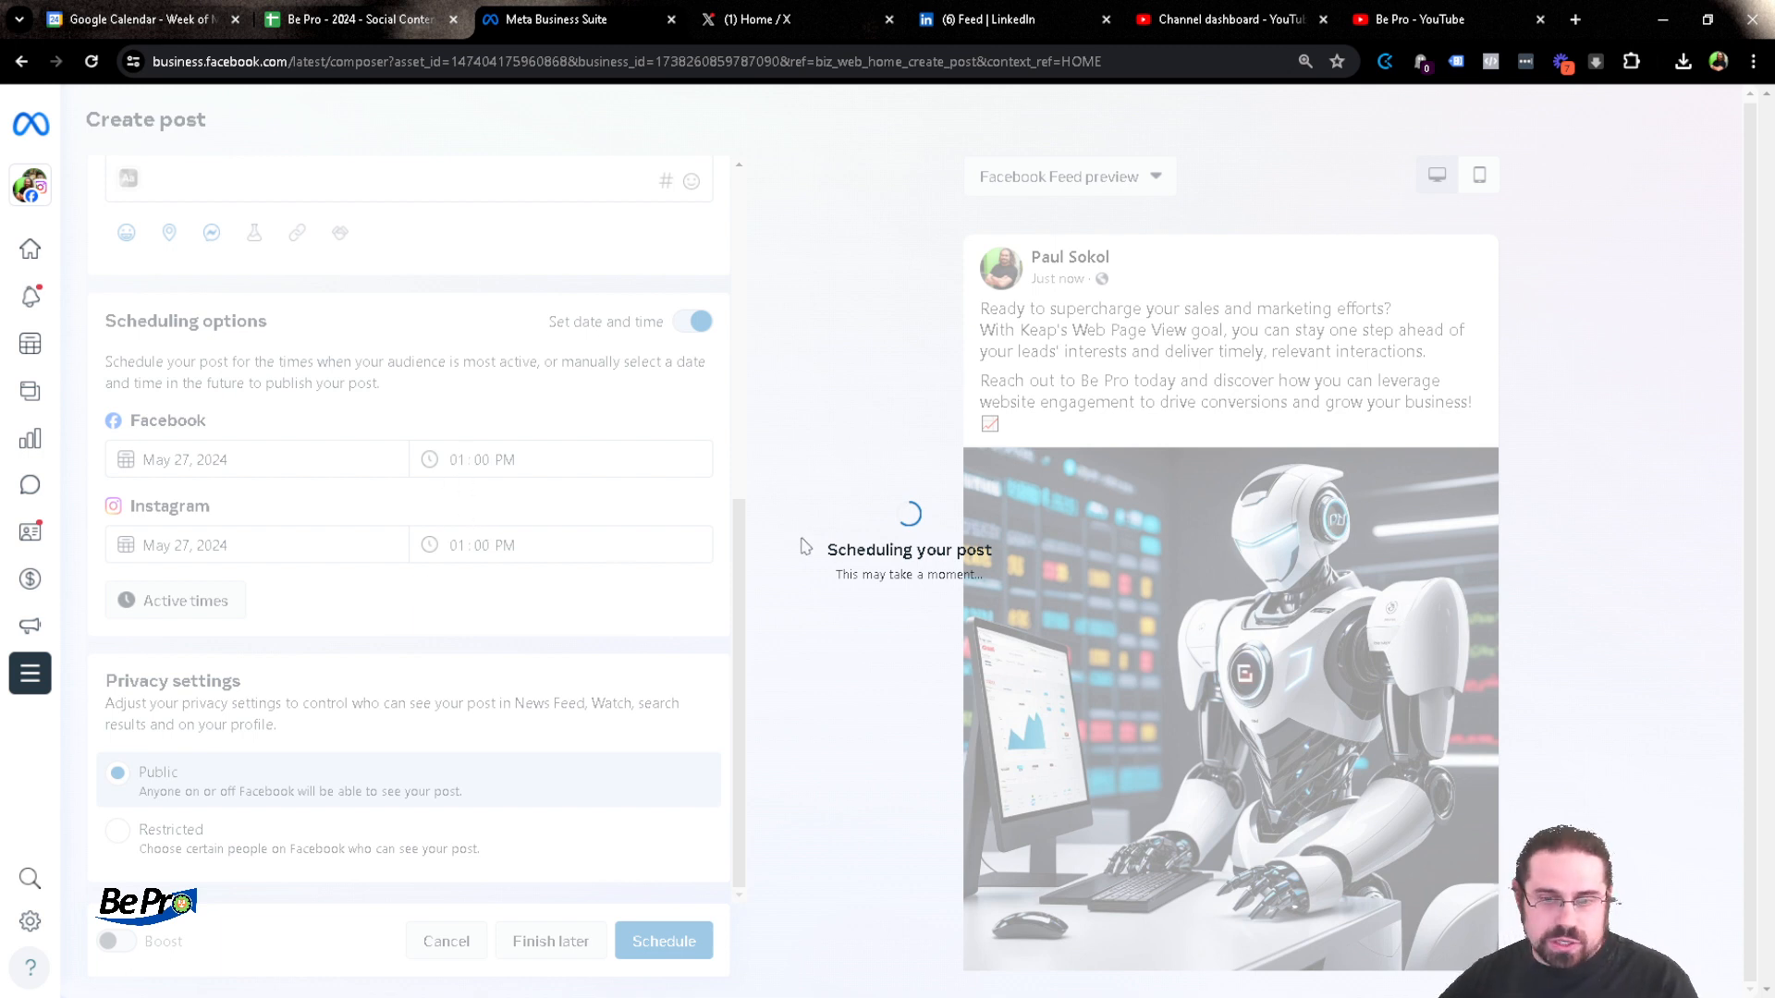
Switch to X, discard the open draft, check Be Pro's scheduled posts and return to the home feed
{"action": "key", "text": "ctrl+Tab"}
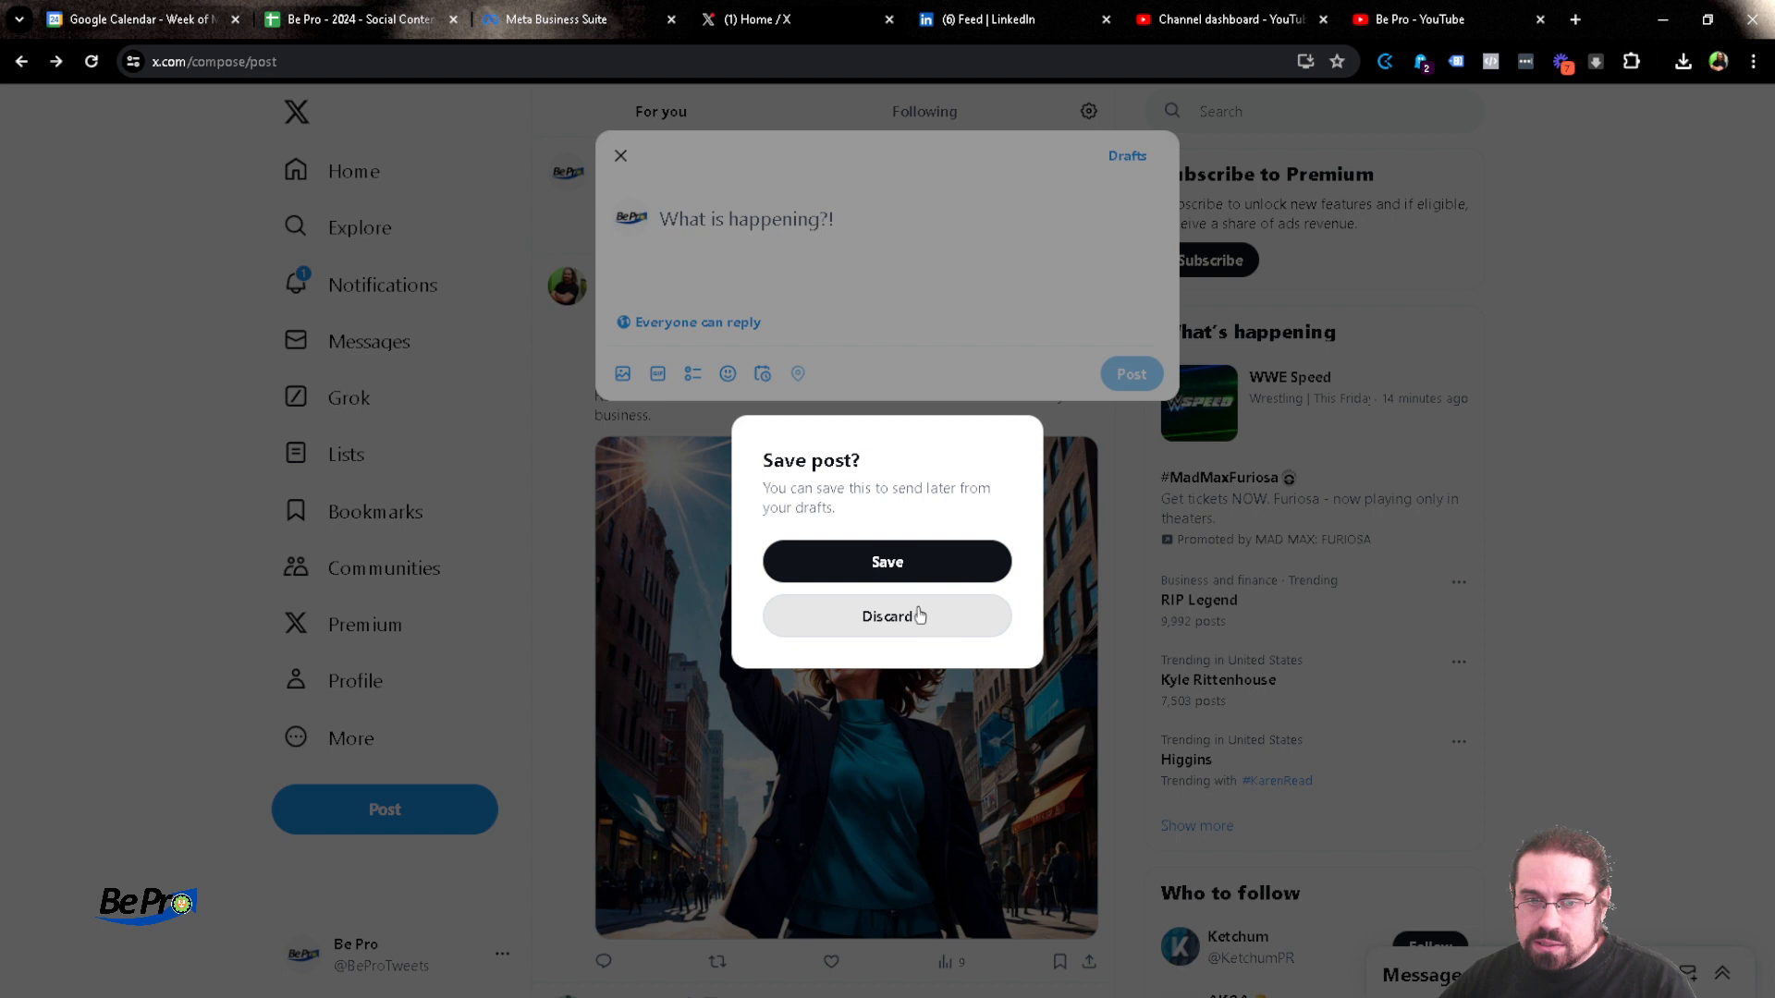
{"action": "left_click", "coordinate": [914, 621]}
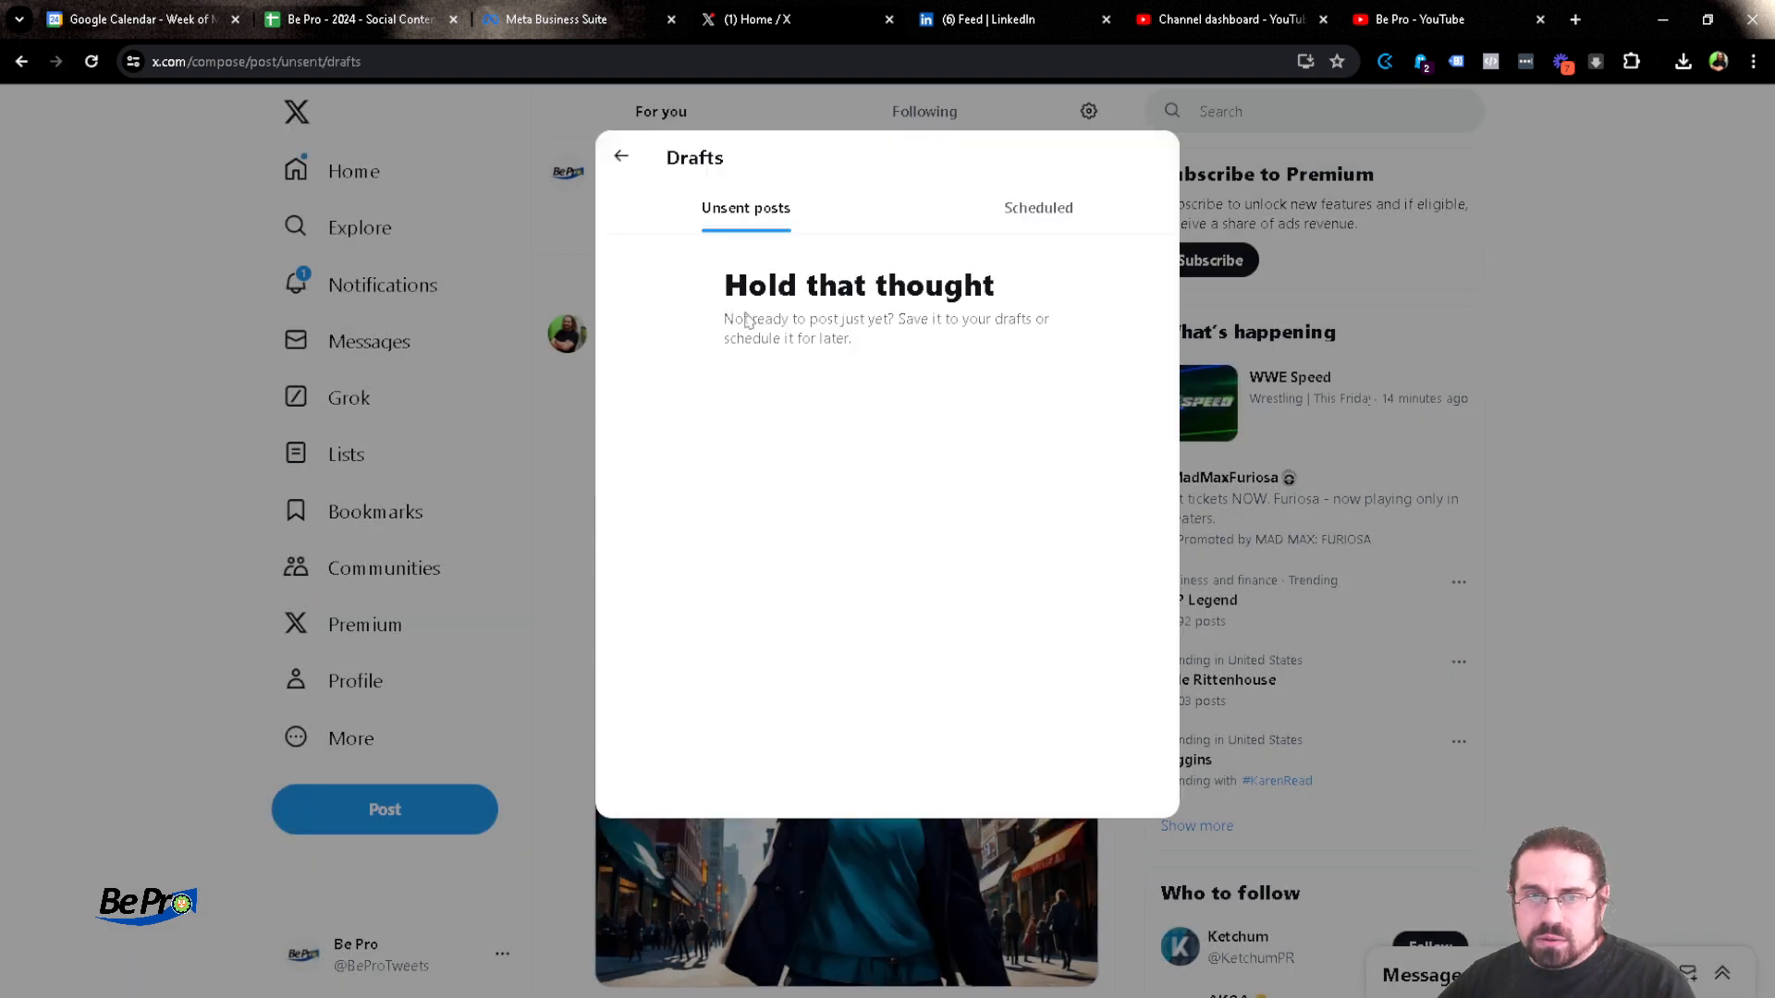
{"action": "left_click", "coordinate": [1038, 209]}
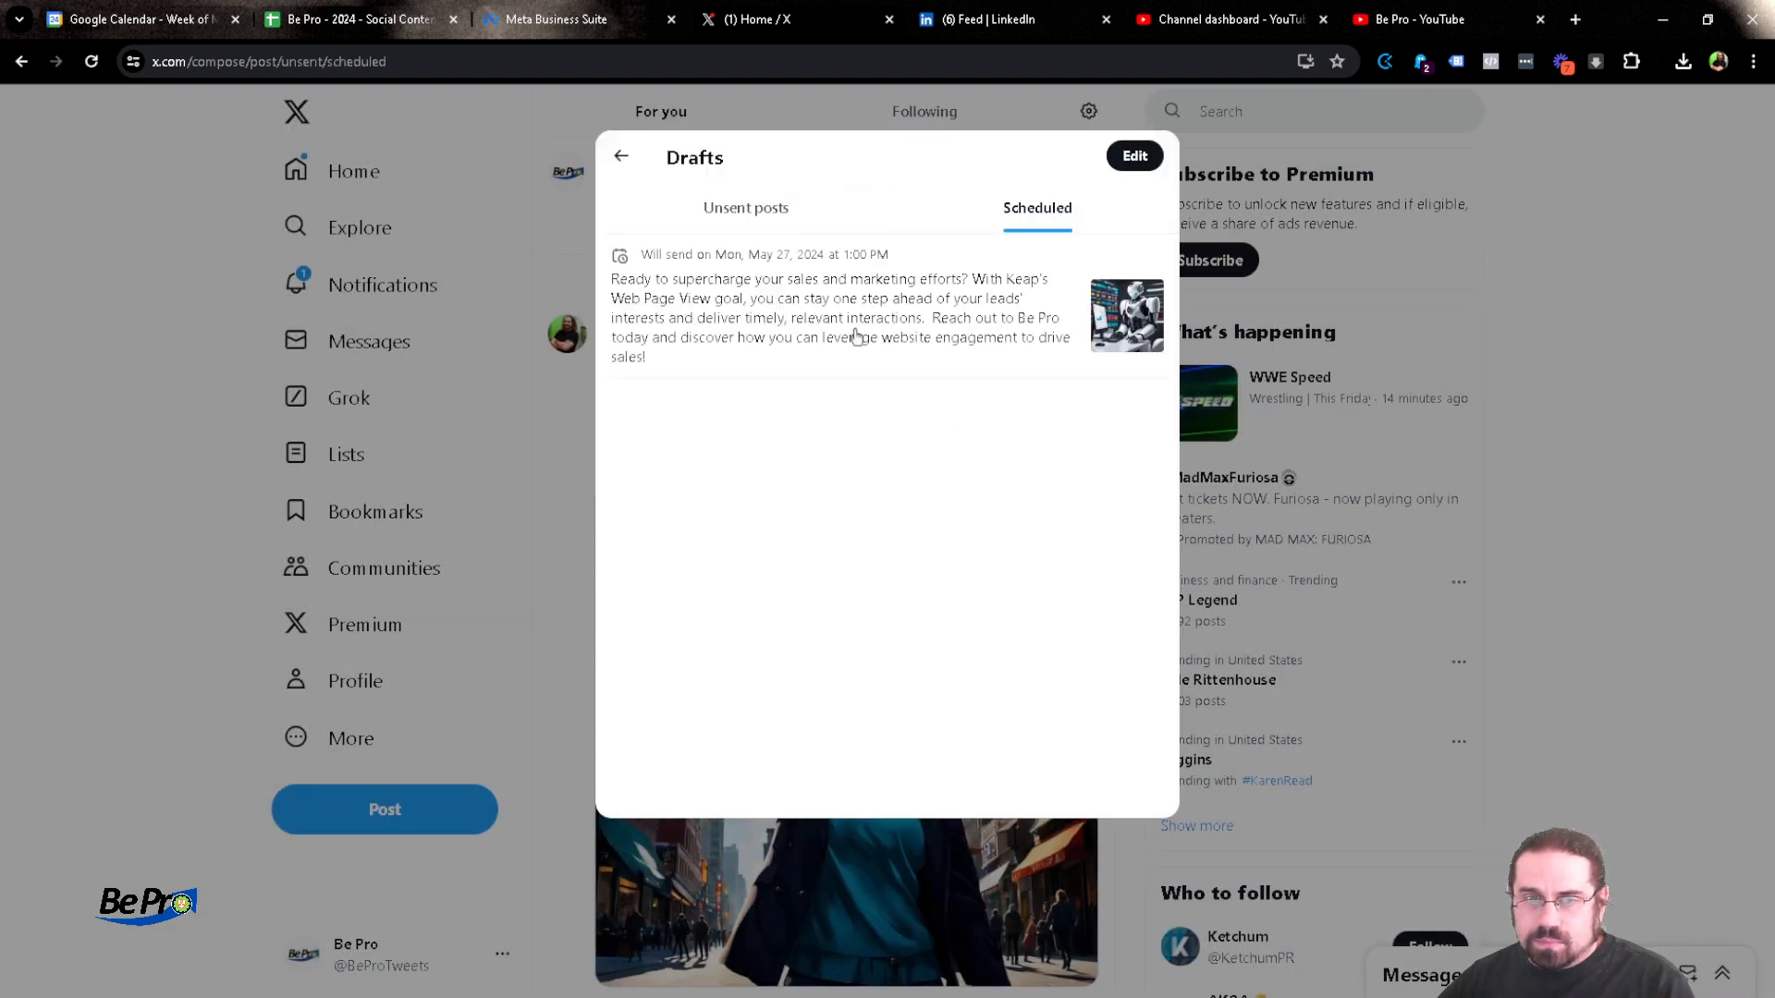
{"action": "left_click", "coordinate": [619, 157]}
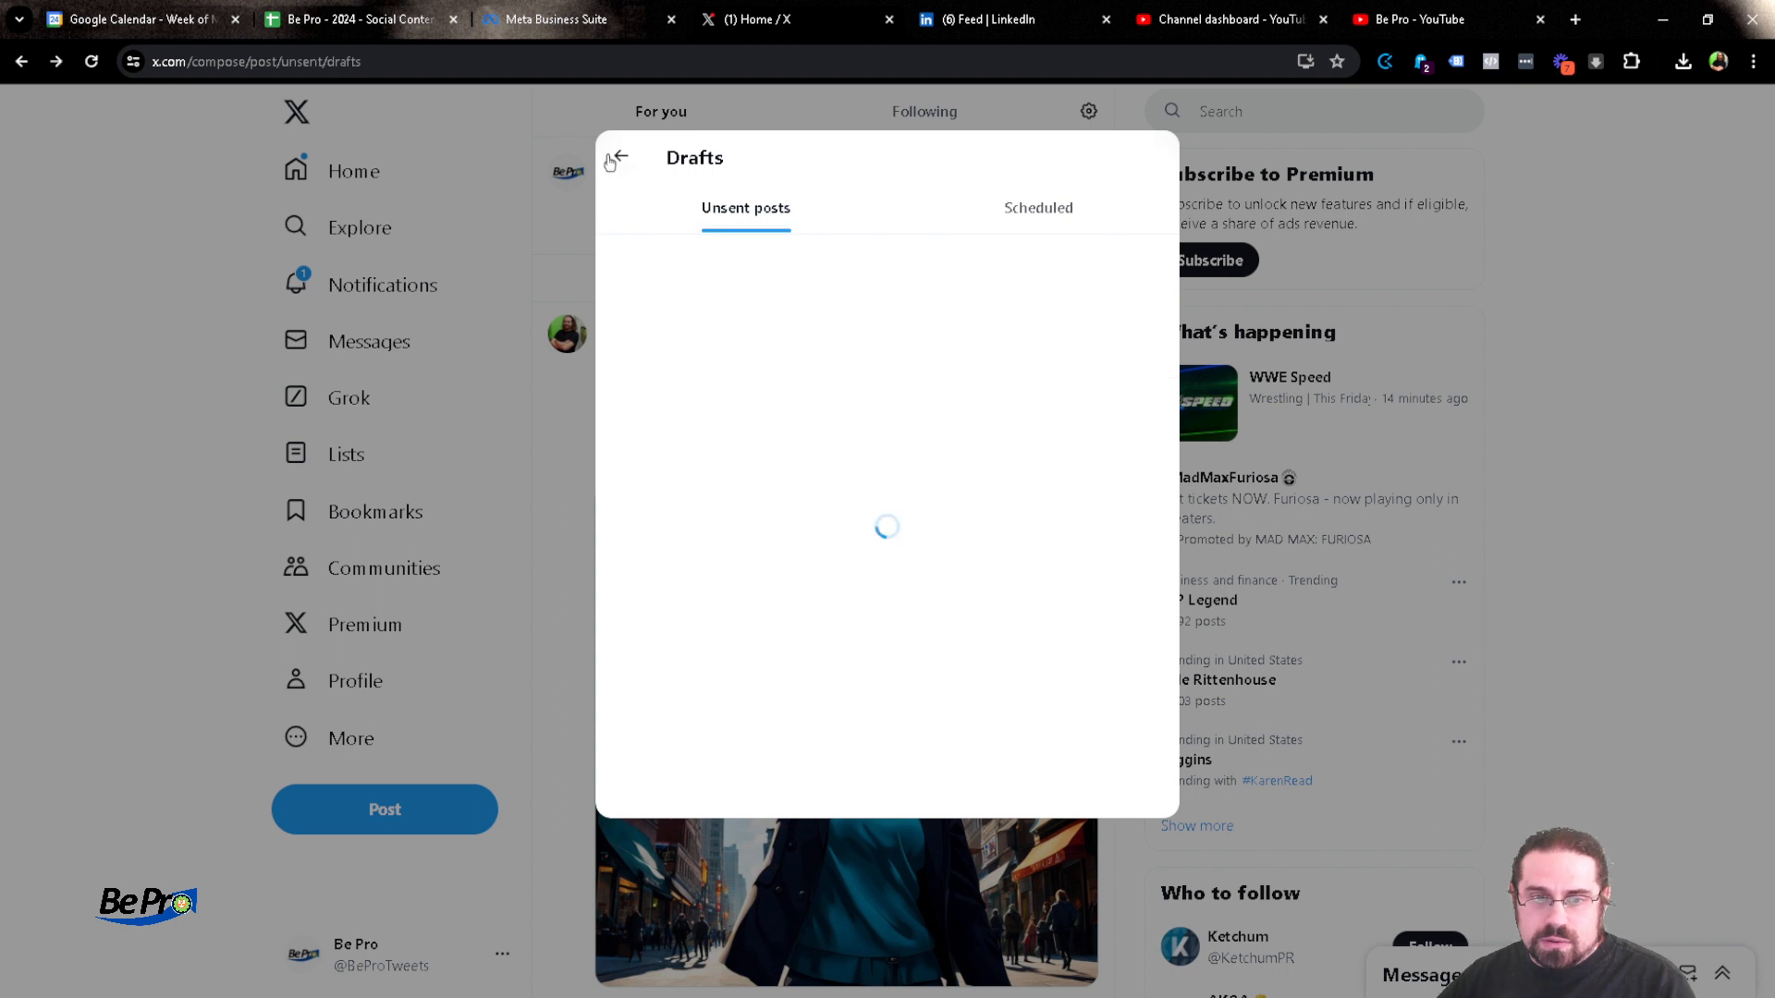
{"action": "left_click", "coordinate": [620, 156]}
{"action": "left_click", "coordinate": [618, 157]}
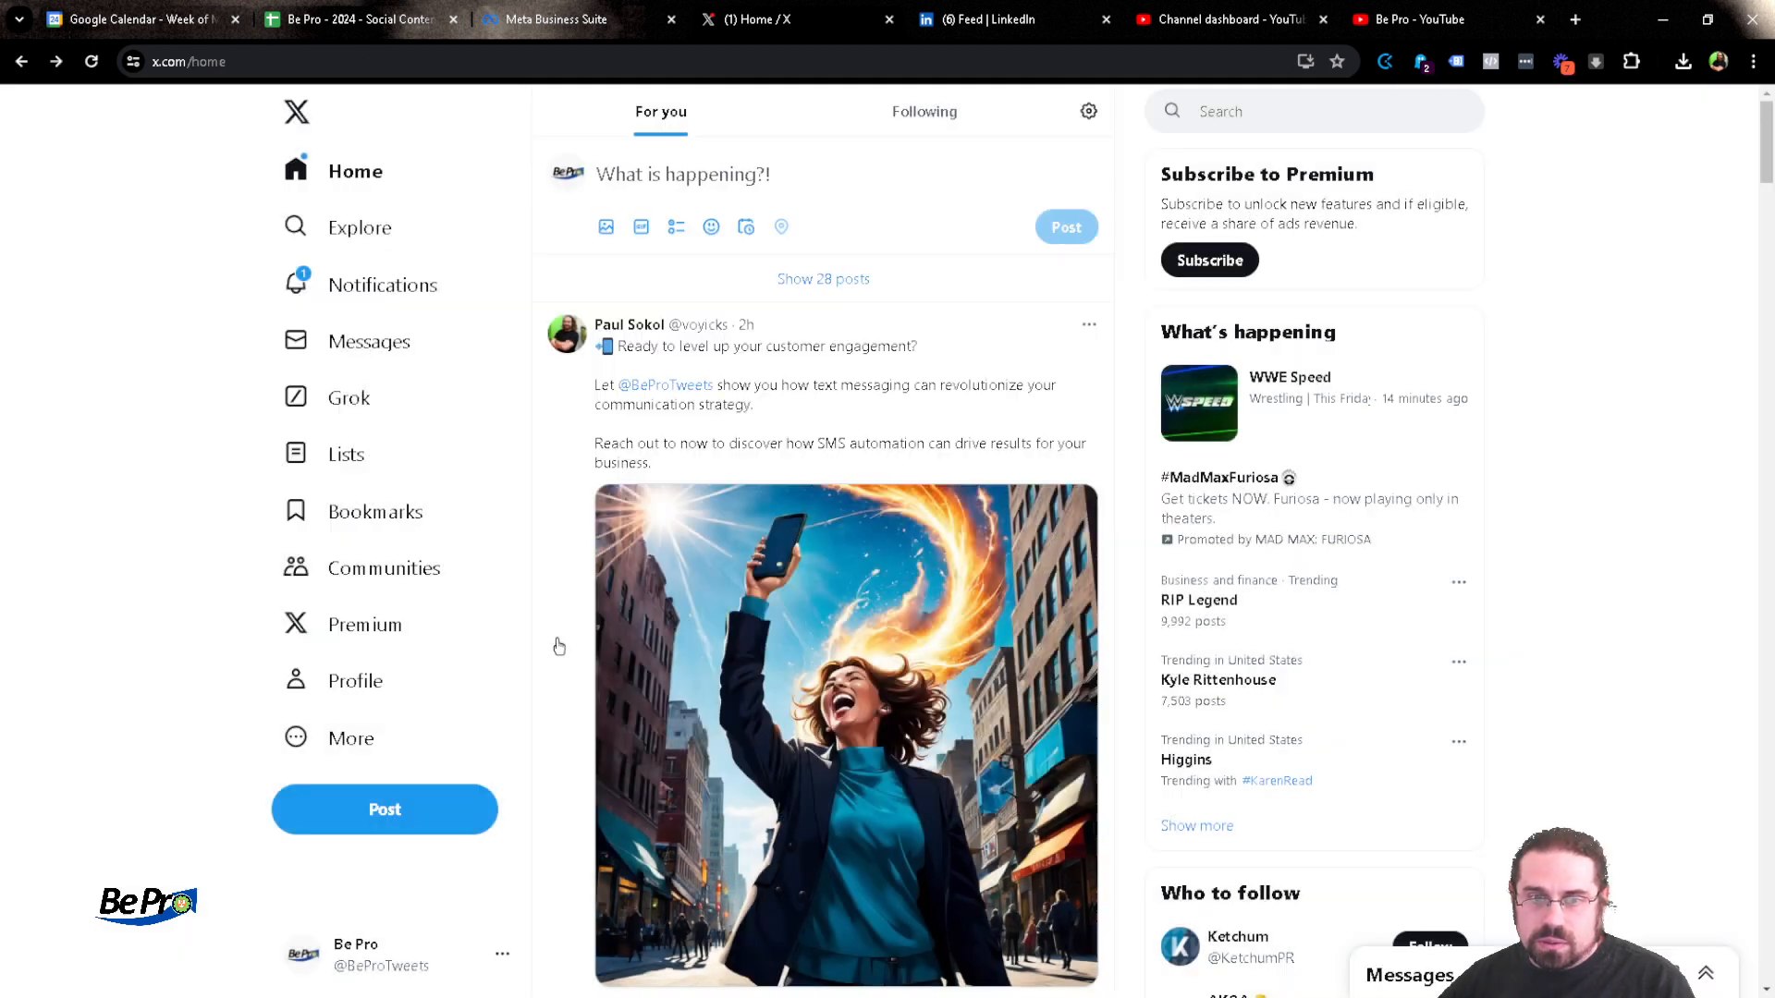
Switch to the owner's personal X account and start a post with the Keap Goal Web Page View image and the copied text
{"action": "left_click", "coordinate": [341, 966]}
{"action": "left_click", "coordinate": [351, 716]}
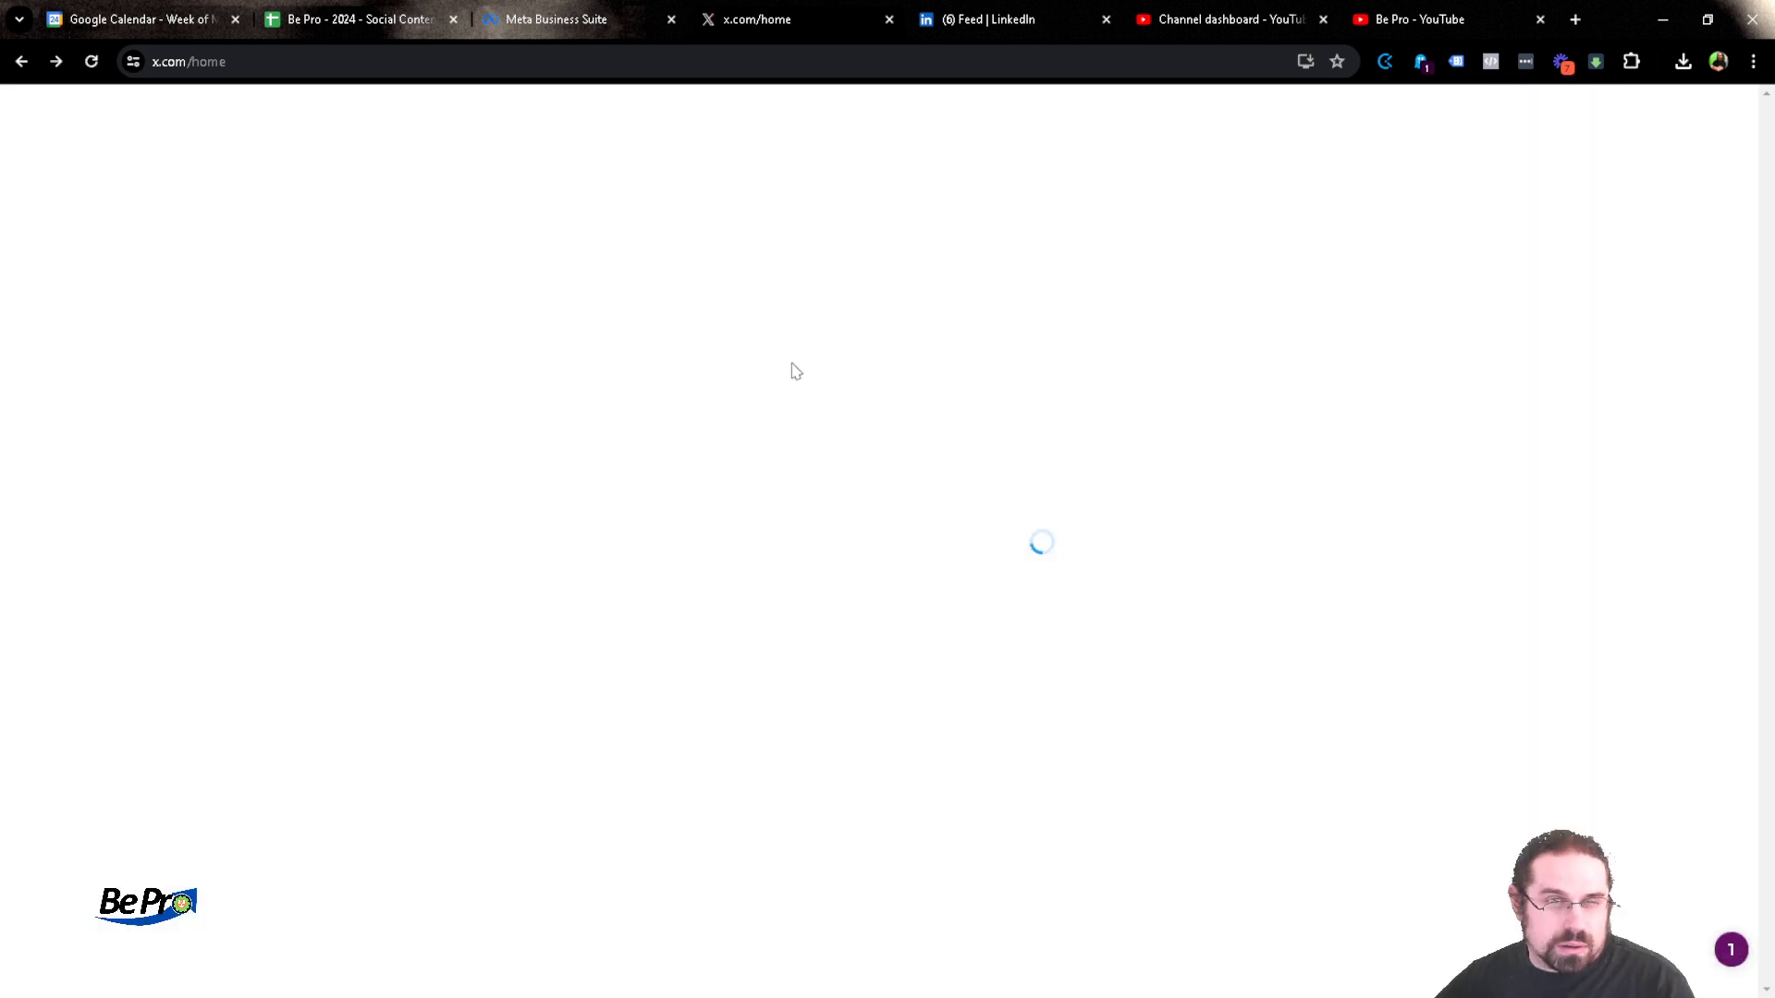
{"action": "left_click", "coordinate": [425, 810]}
{"action": "left_click", "coordinate": [623, 375]}
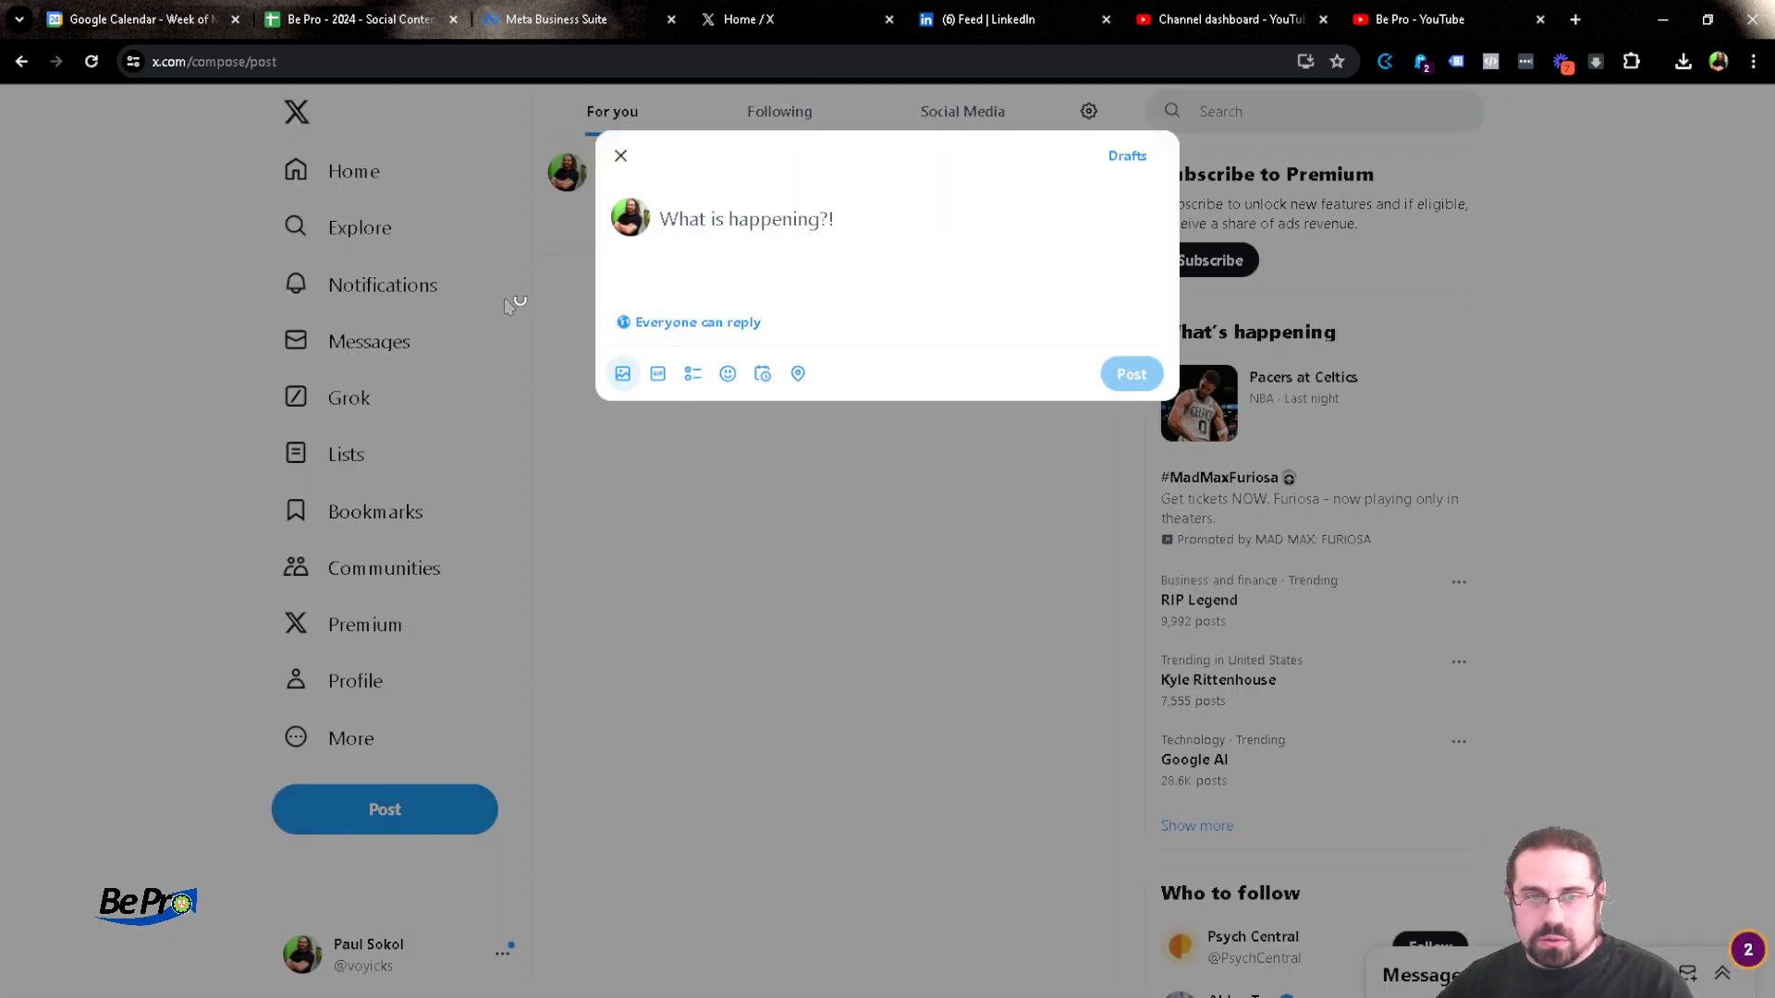
{"action": "double_click", "coordinate": [286, 148]}
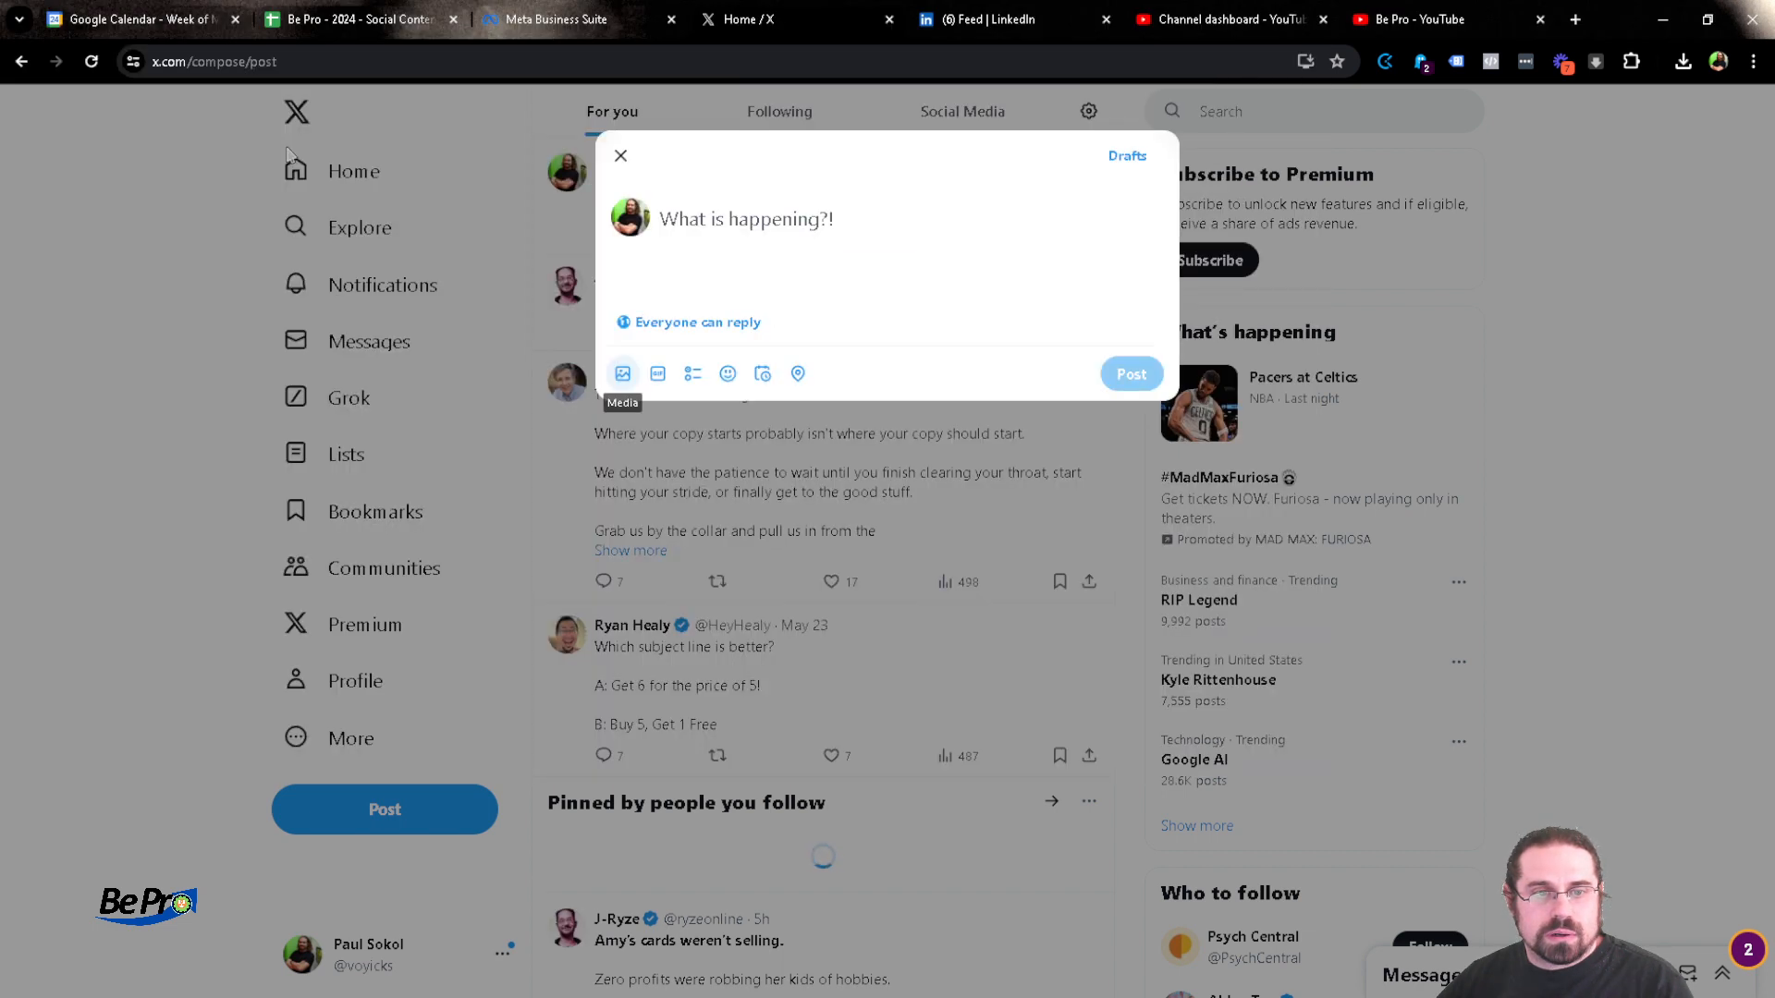
{"action": "type", "text": "Ready to supercharge your sales and marketing efforts? With Keap's Web Page View goal, you can stay one step ahead of your leads' interests and deliver timely, relevant interactions.  Reach out to Be Pro today and discover how you can leverage website engagement to drive conversions and grow your business! 📈"}
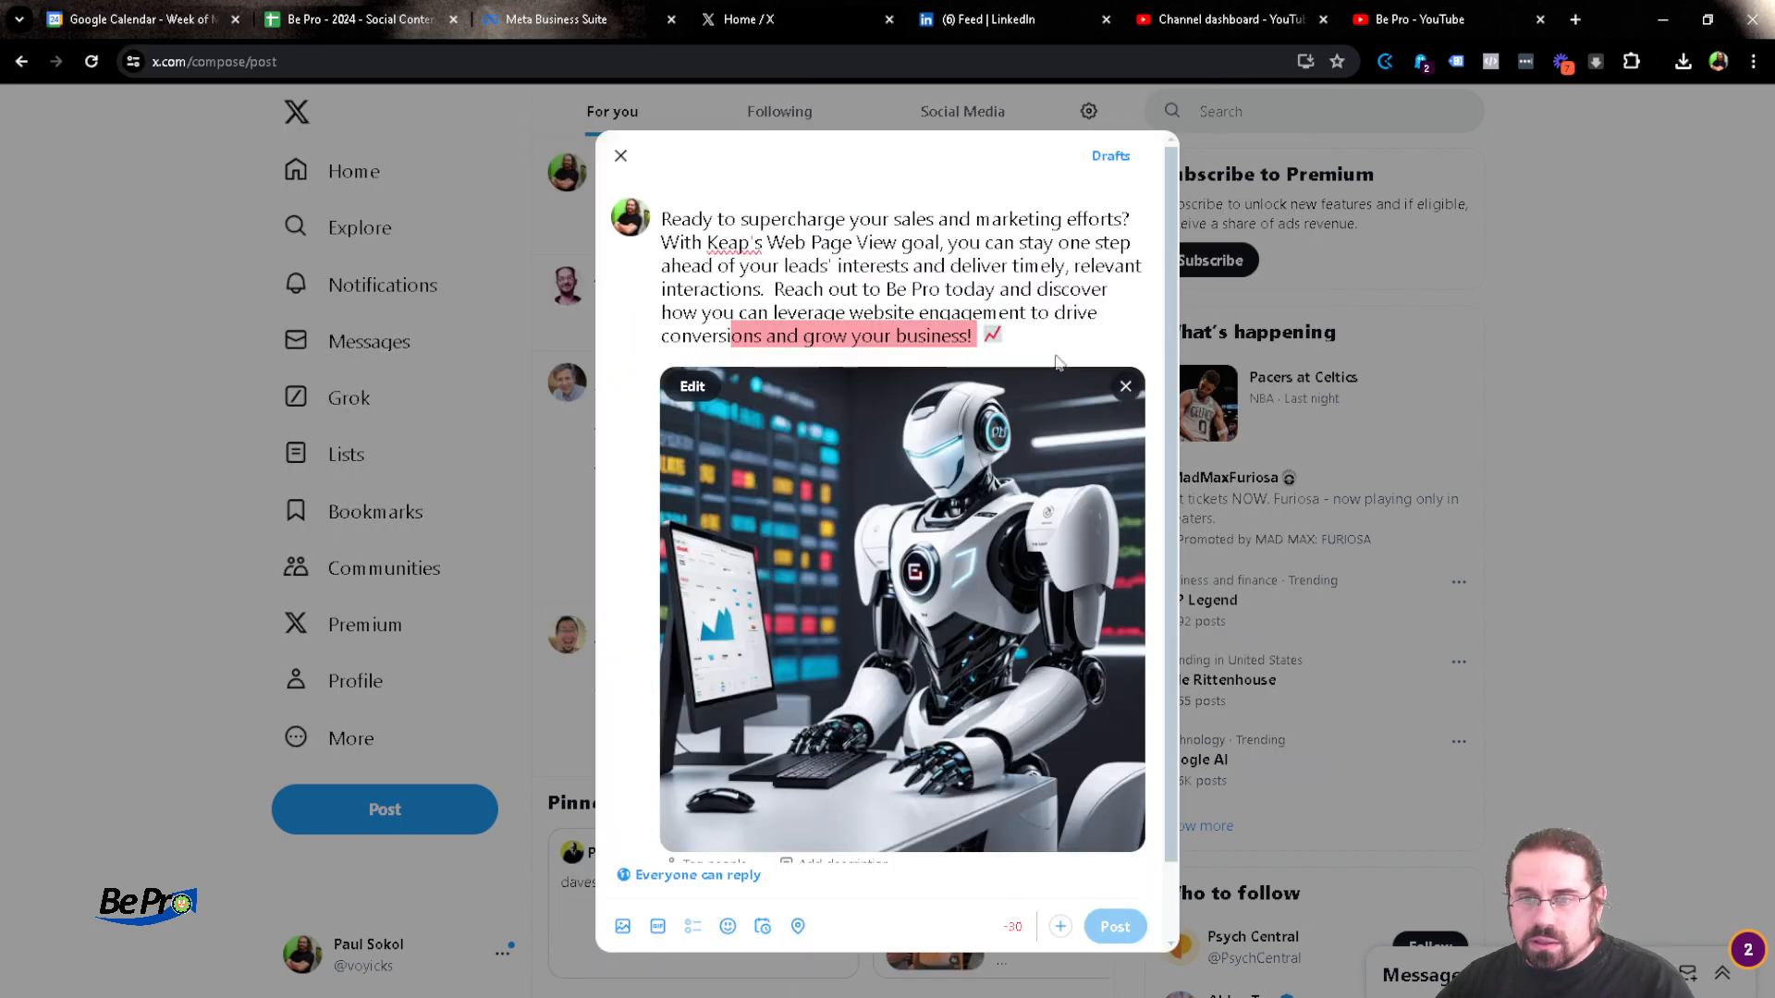
Shorten the X post's ending to "drive sales!" and insert a blank line before "Reach out to Be Pro today"
{"action": "key", "text": "shift+Home"}
{"action": "type", "text": "sales!"}
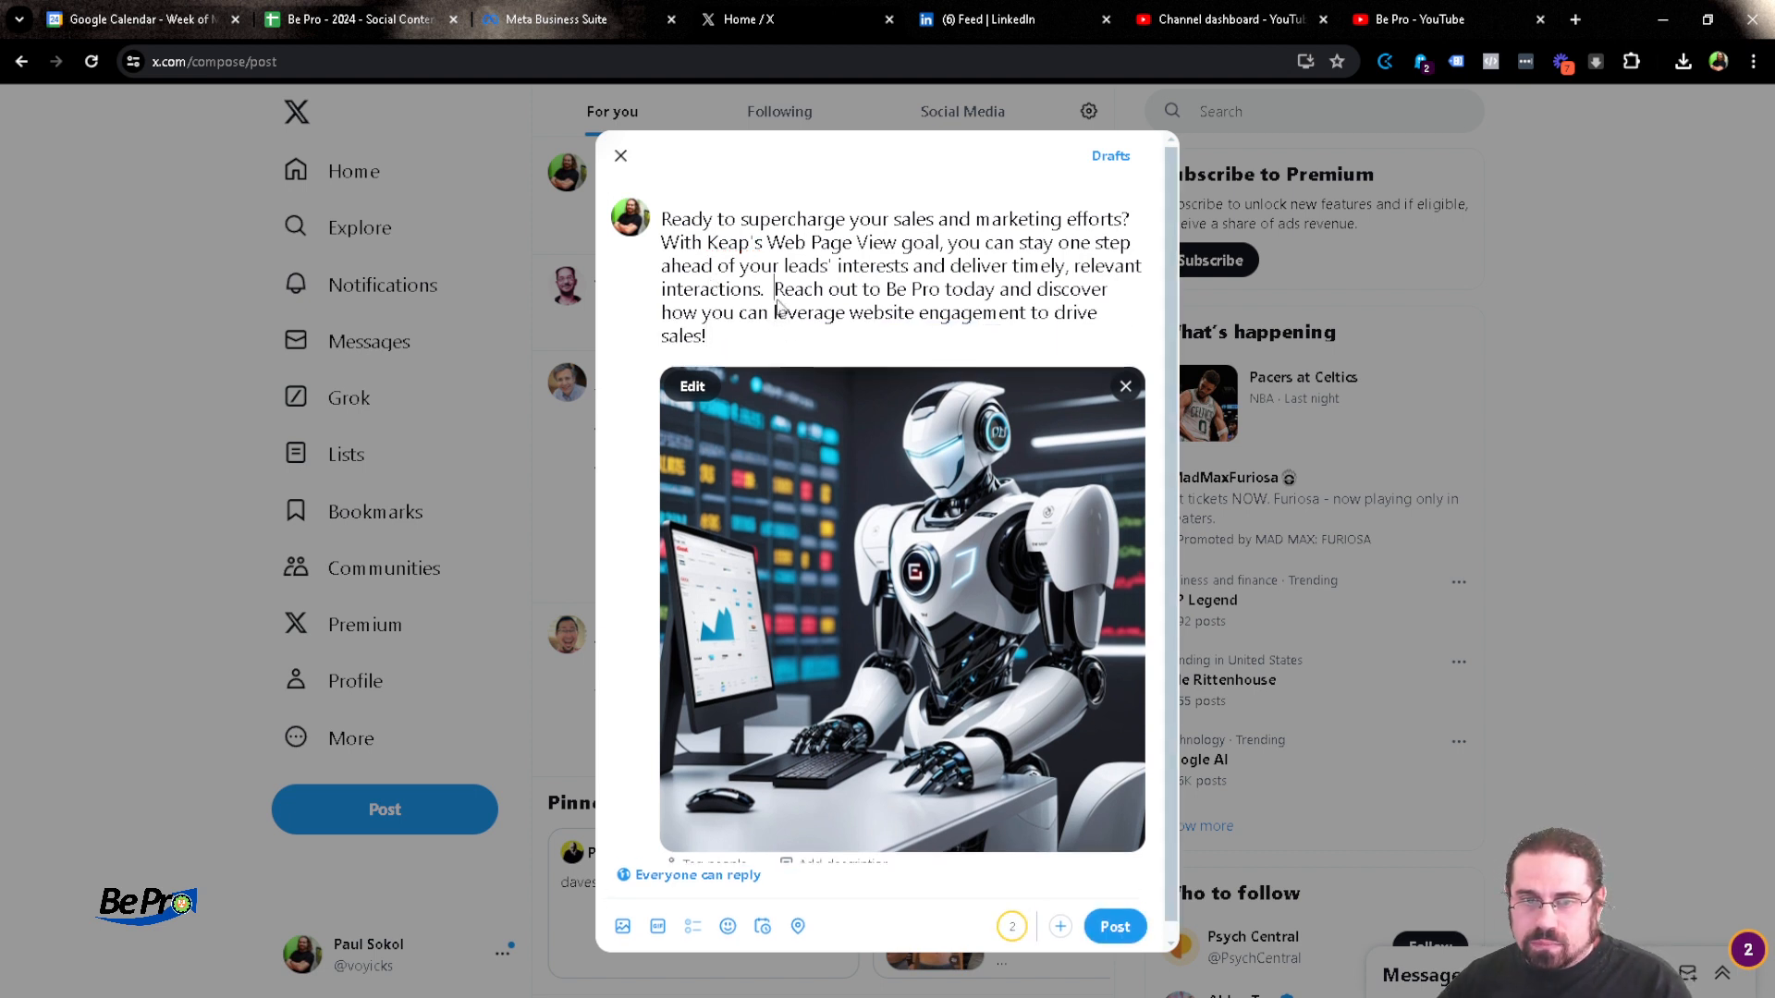
{"action": "key", "text": "BackSpace"}
{"action": "key", "text": "BackSpace"}
{"action": "key", "text": "Return"}
{"action": "key", "text": "Return"}
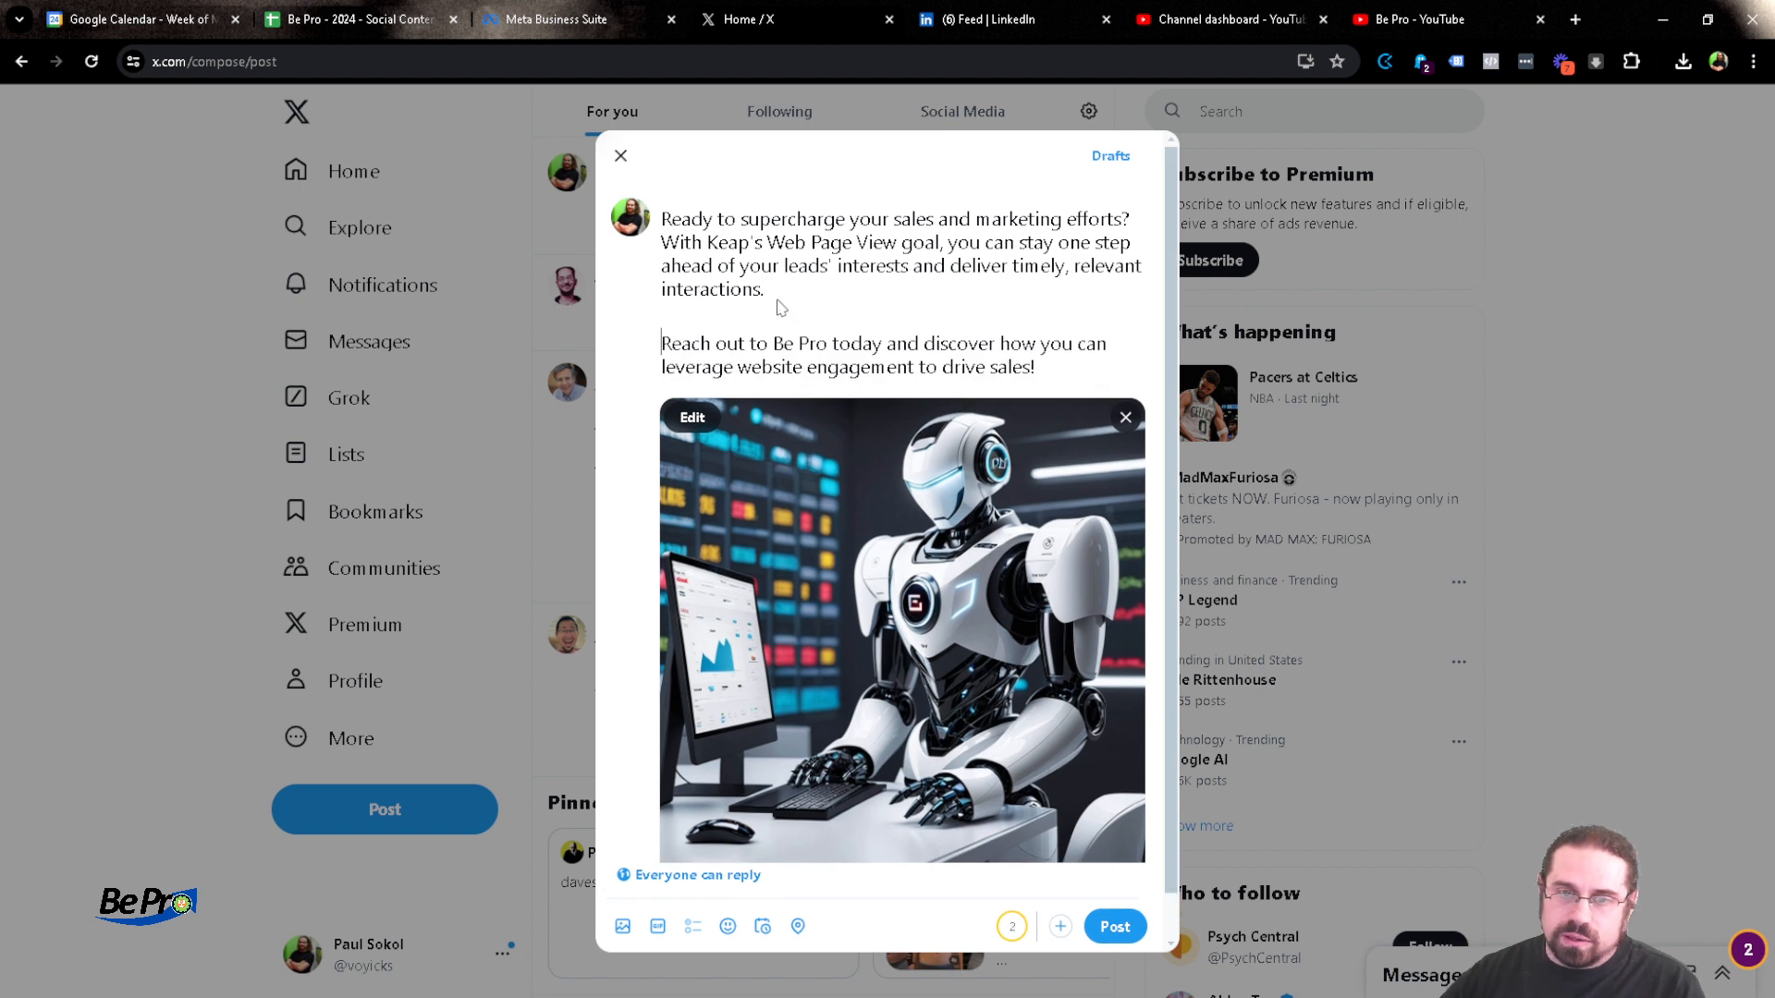
Schedule the personal X post for May 27, 2024 at 1:00 PM
{"action": "left_click", "coordinate": [762, 925]}
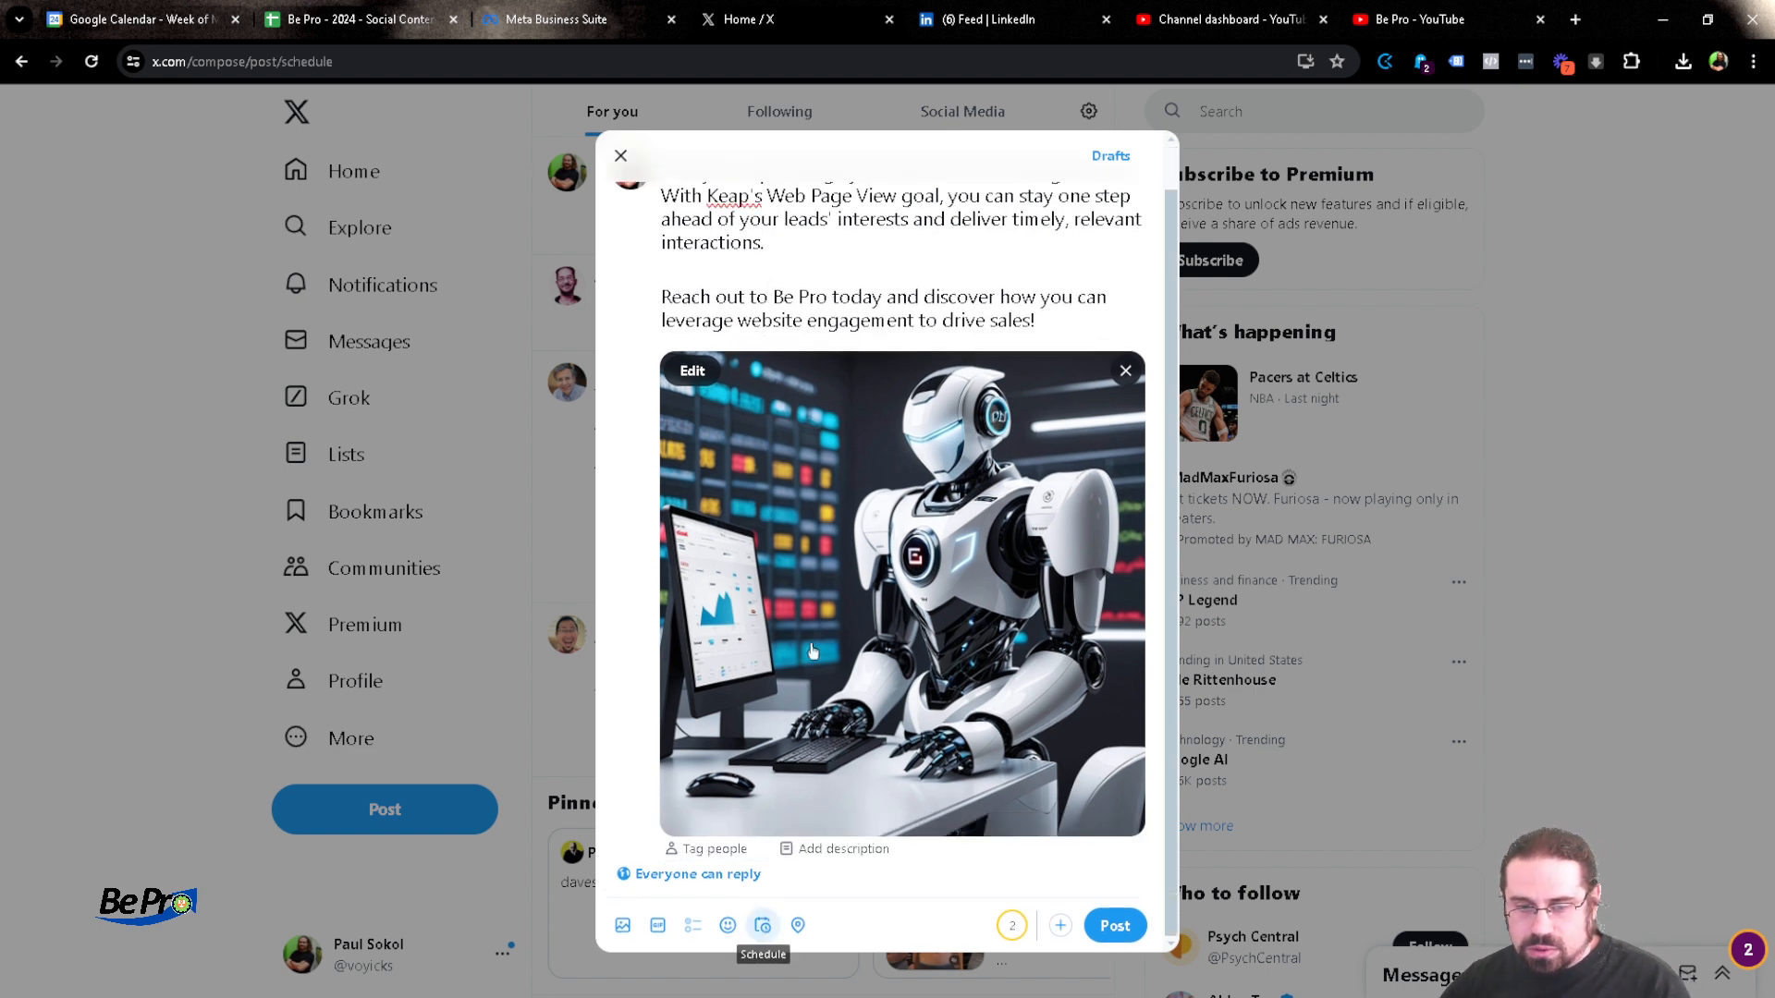
{"action": "left_click", "coordinate": [1139, 280]}
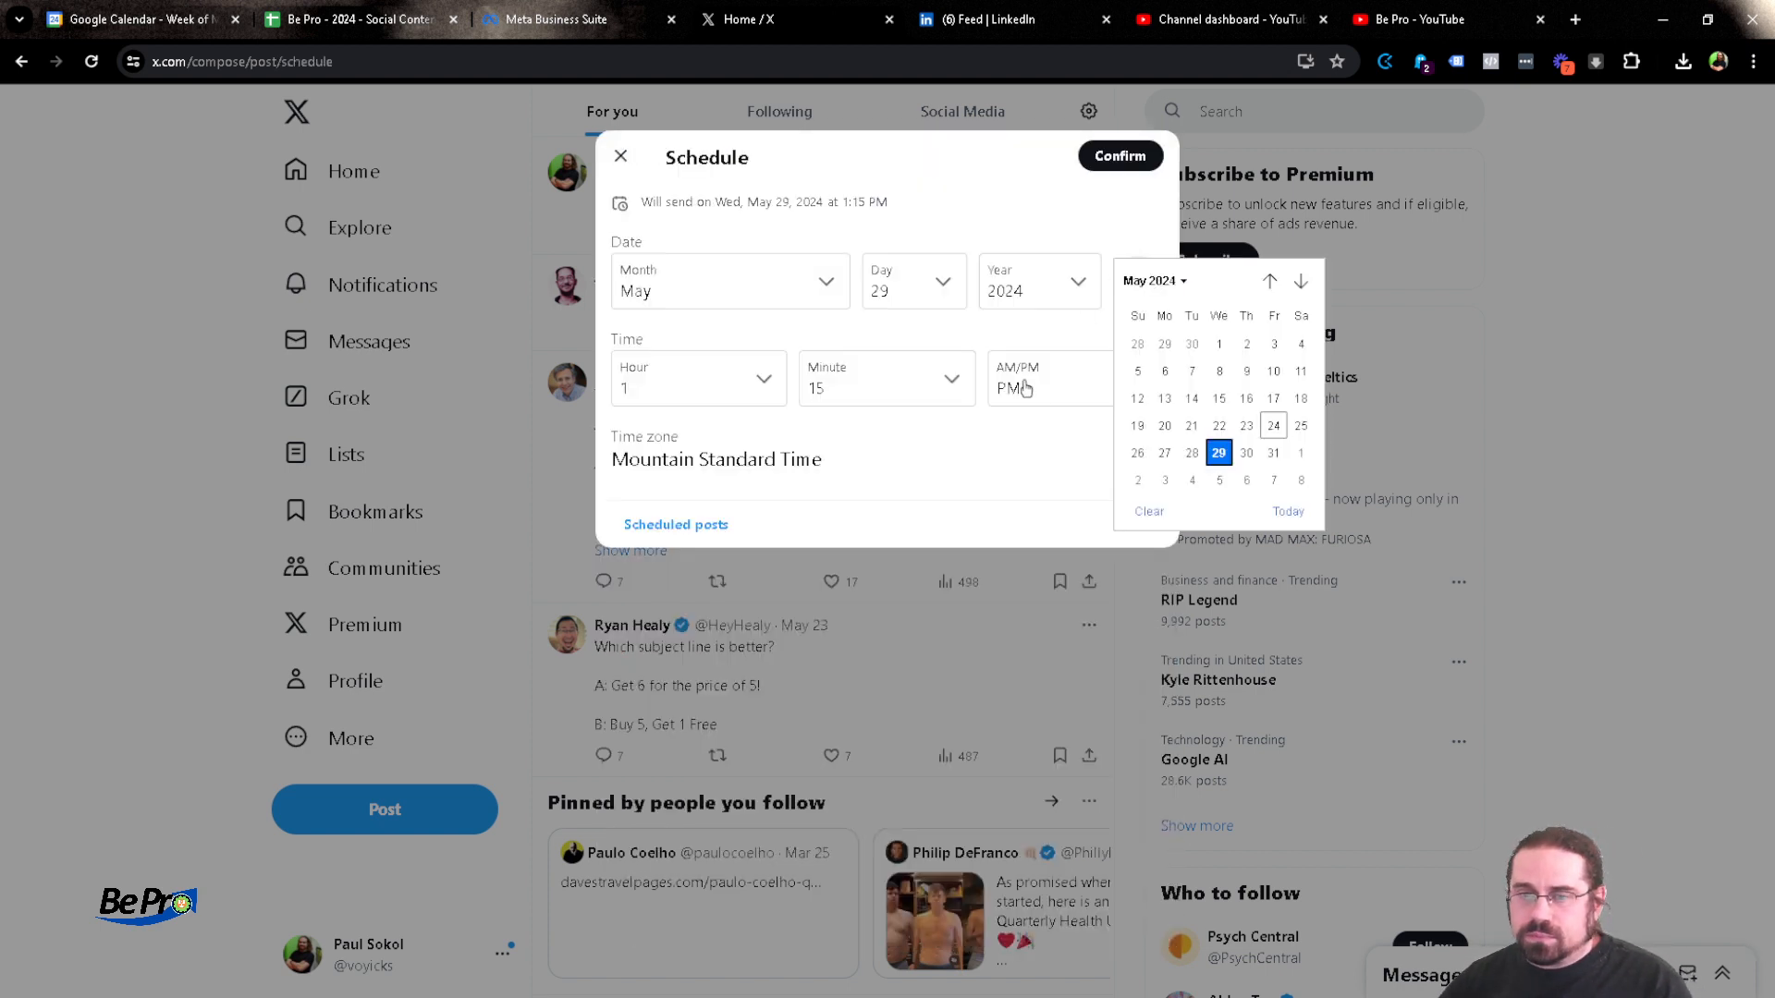
{"action": "left_click", "coordinate": [1165, 453]}
{"action": "left_click", "coordinate": [832, 388]}
{"action": "left_click", "coordinate": [867, 447]}
{"action": "left_click", "coordinate": [1119, 155]}
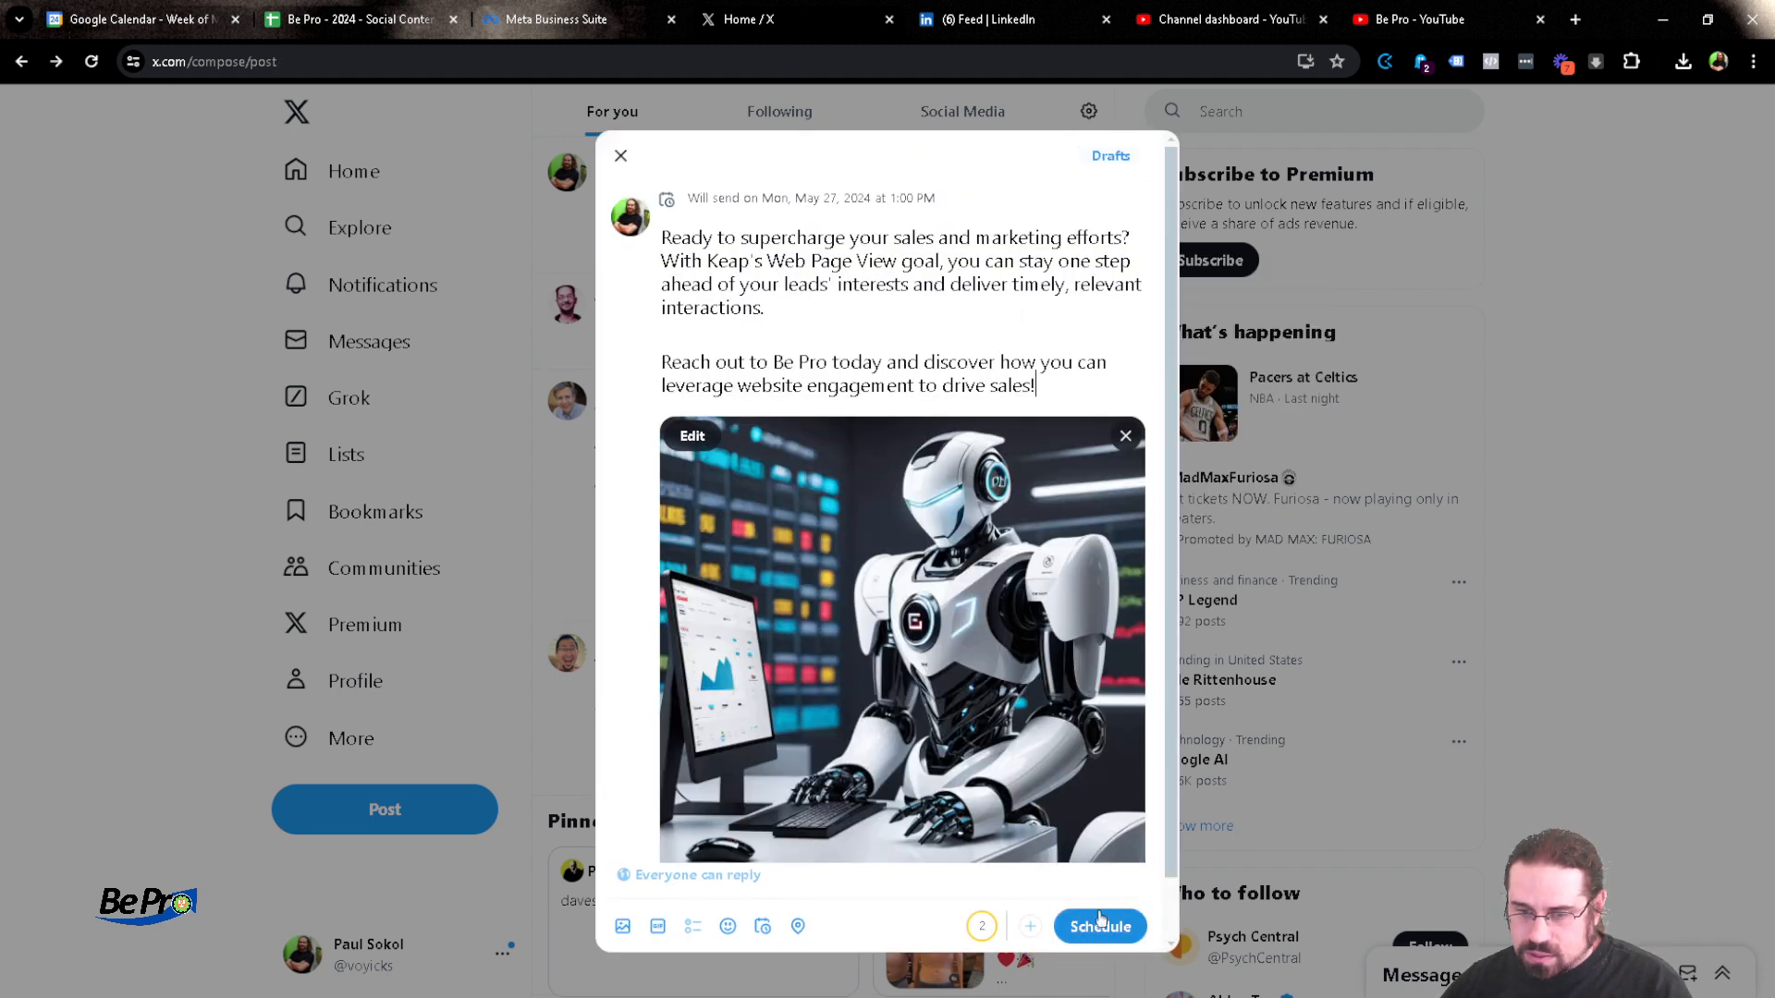
{"action": "left_click", "coordinate": [1097, 926]}
Switch to LinkedIn and start a personal profile post with 2024.05.27-Keap Goal Web Page View.png and the copied text
{"action": "key", "text": "ctrl+Tab"}
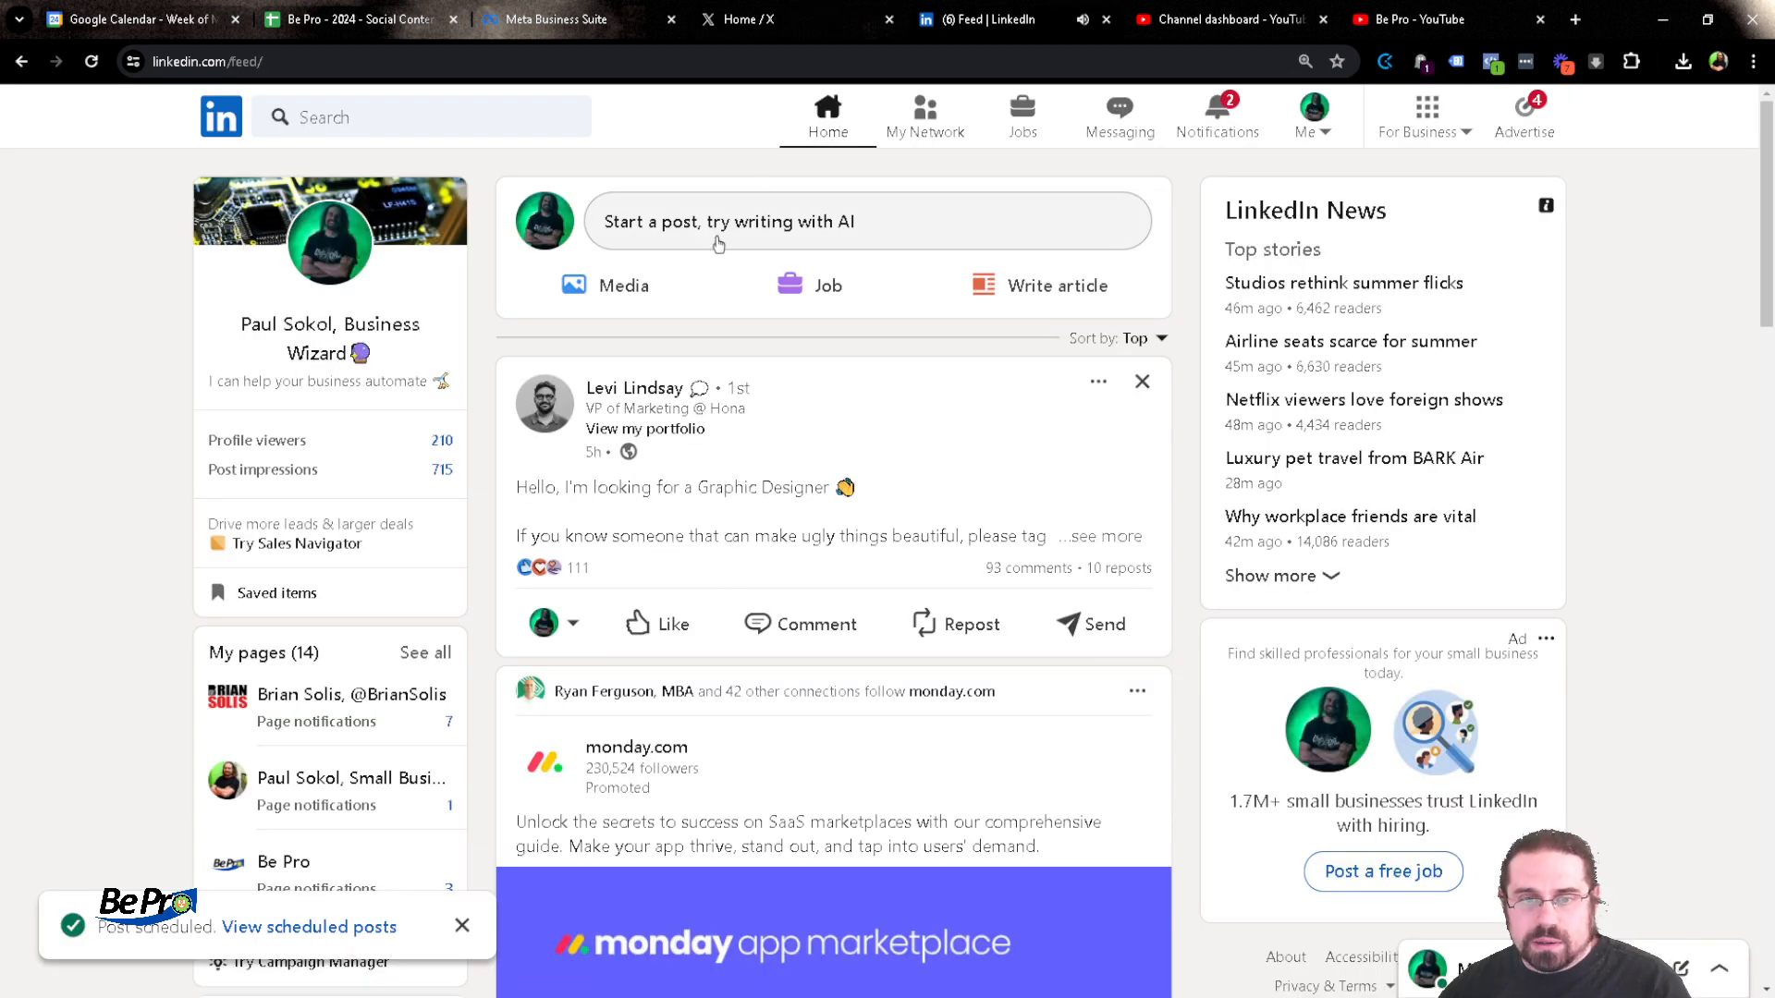
{"action": "left_click", "coordinate": [593, 292]}
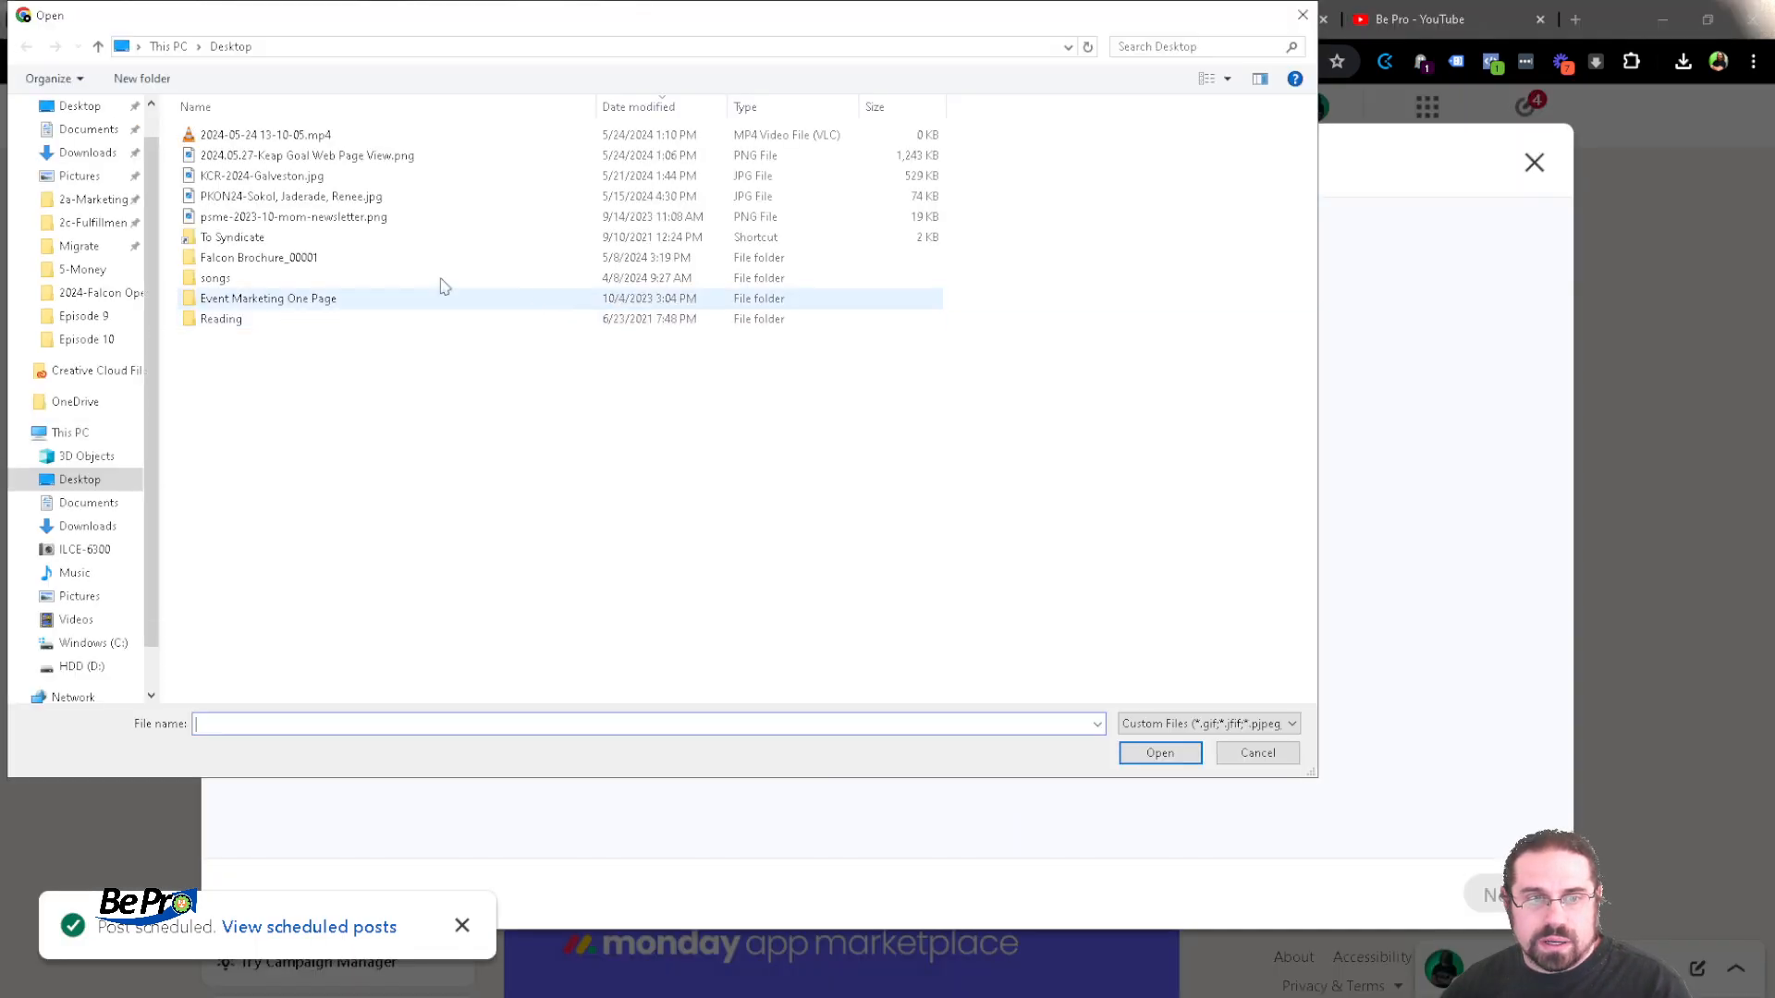
{"action": "left_click", "coordinate": [277, 155]}
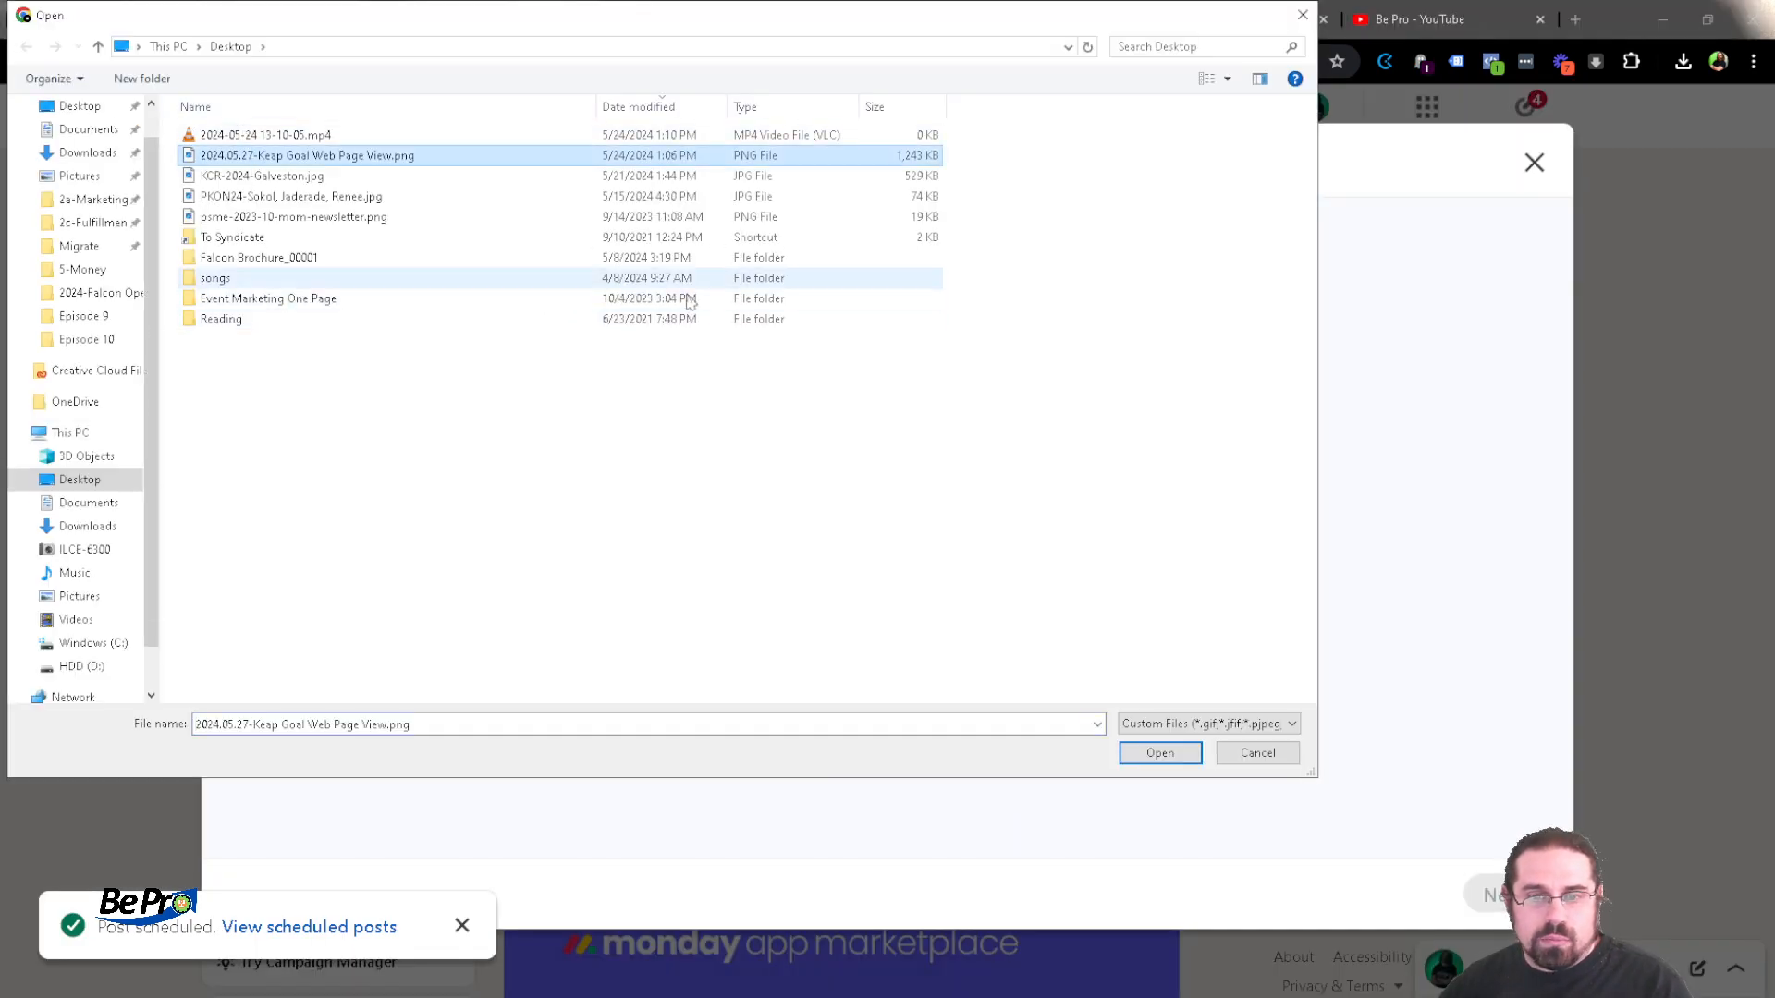
{"action": "left_click", "coordinate": [1161, 754]}
{"action": "left_click", "coordinate": [1486, 893]}
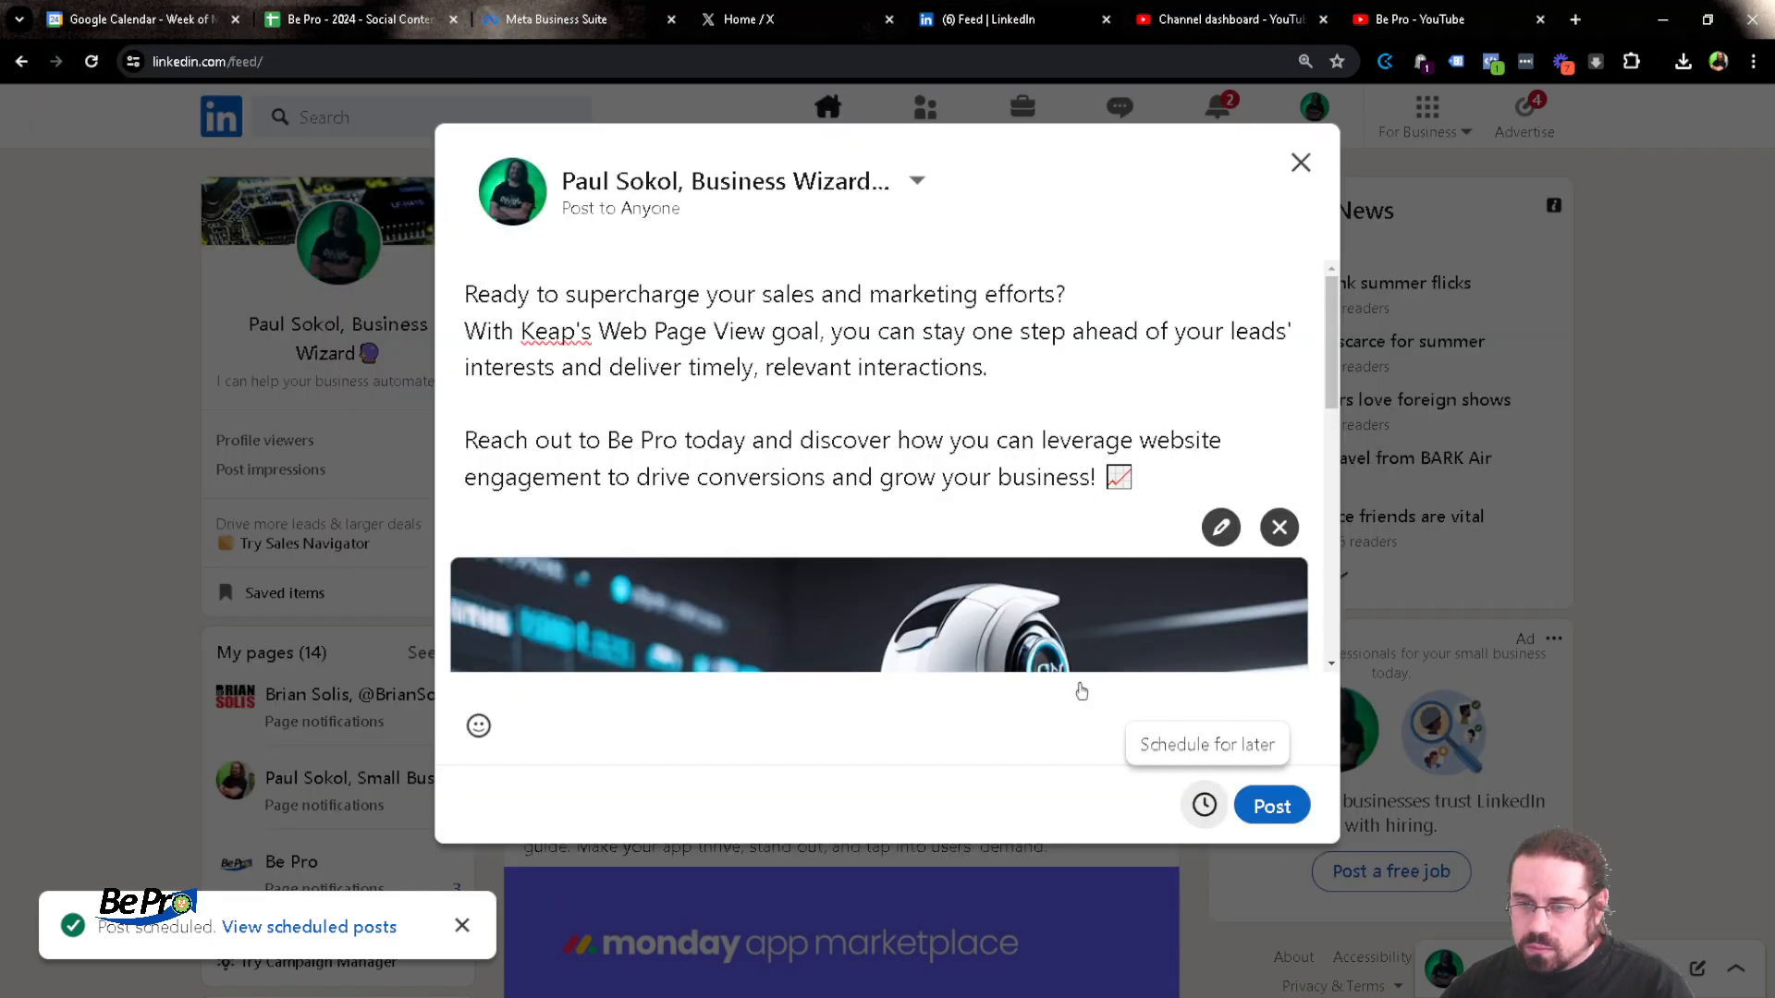
Schedule the LinkedIn personal profile post for 5/27/2024 at 01:00 PM
{"action": "left_click", "coordinate": [1204, 804]}
{"action": "left_click", "coordinate": [636, 304]}
{"action": "left_click", "coordinate": [678, 681]}
{"action": "left_click", "coordinate": [694, 386]}
{"action": "scroll", "coordinate": [737, 561], "scroll_direction": "down", "scroll_amount": 9}
{"action": "scroll", "coordinate": [738, 561], "scroll_direction": "down", "scroll_amount": 5}
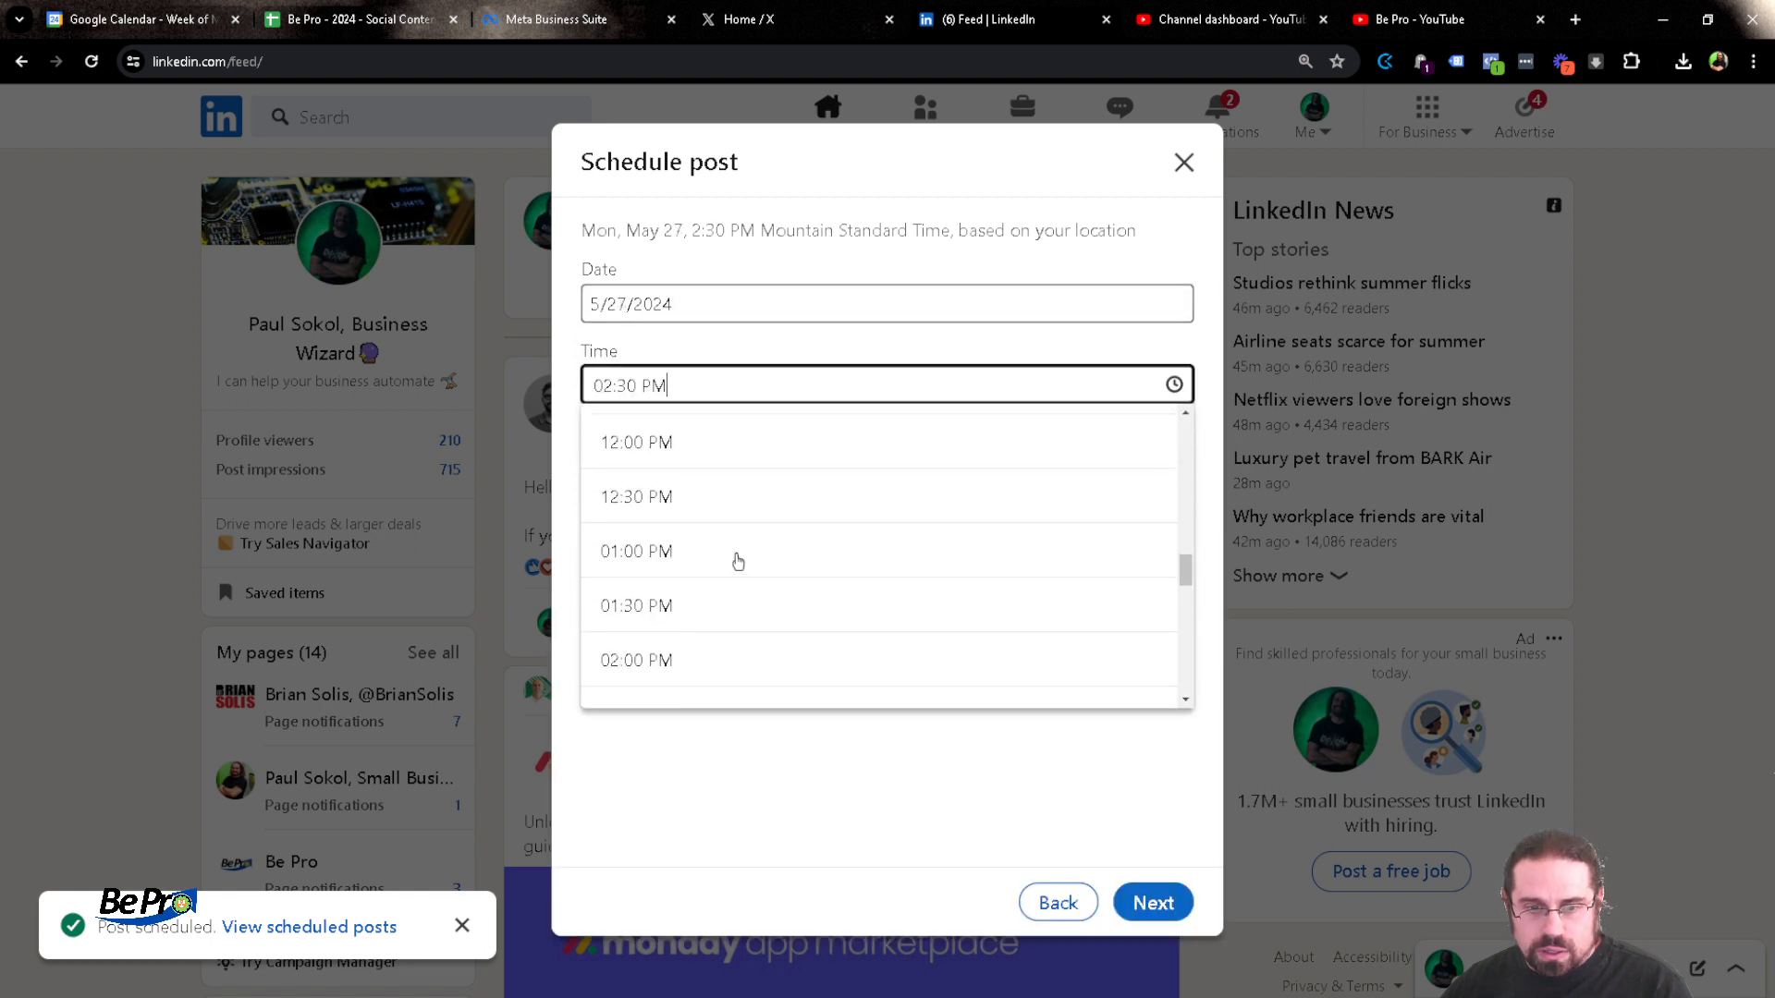
{"action": "left_click", "coordinate": [737, 559]}
{"action": "left_click", "coordinate": [1150, 564]}
{"action": "left_click", "coordinate": [1274, 802]}
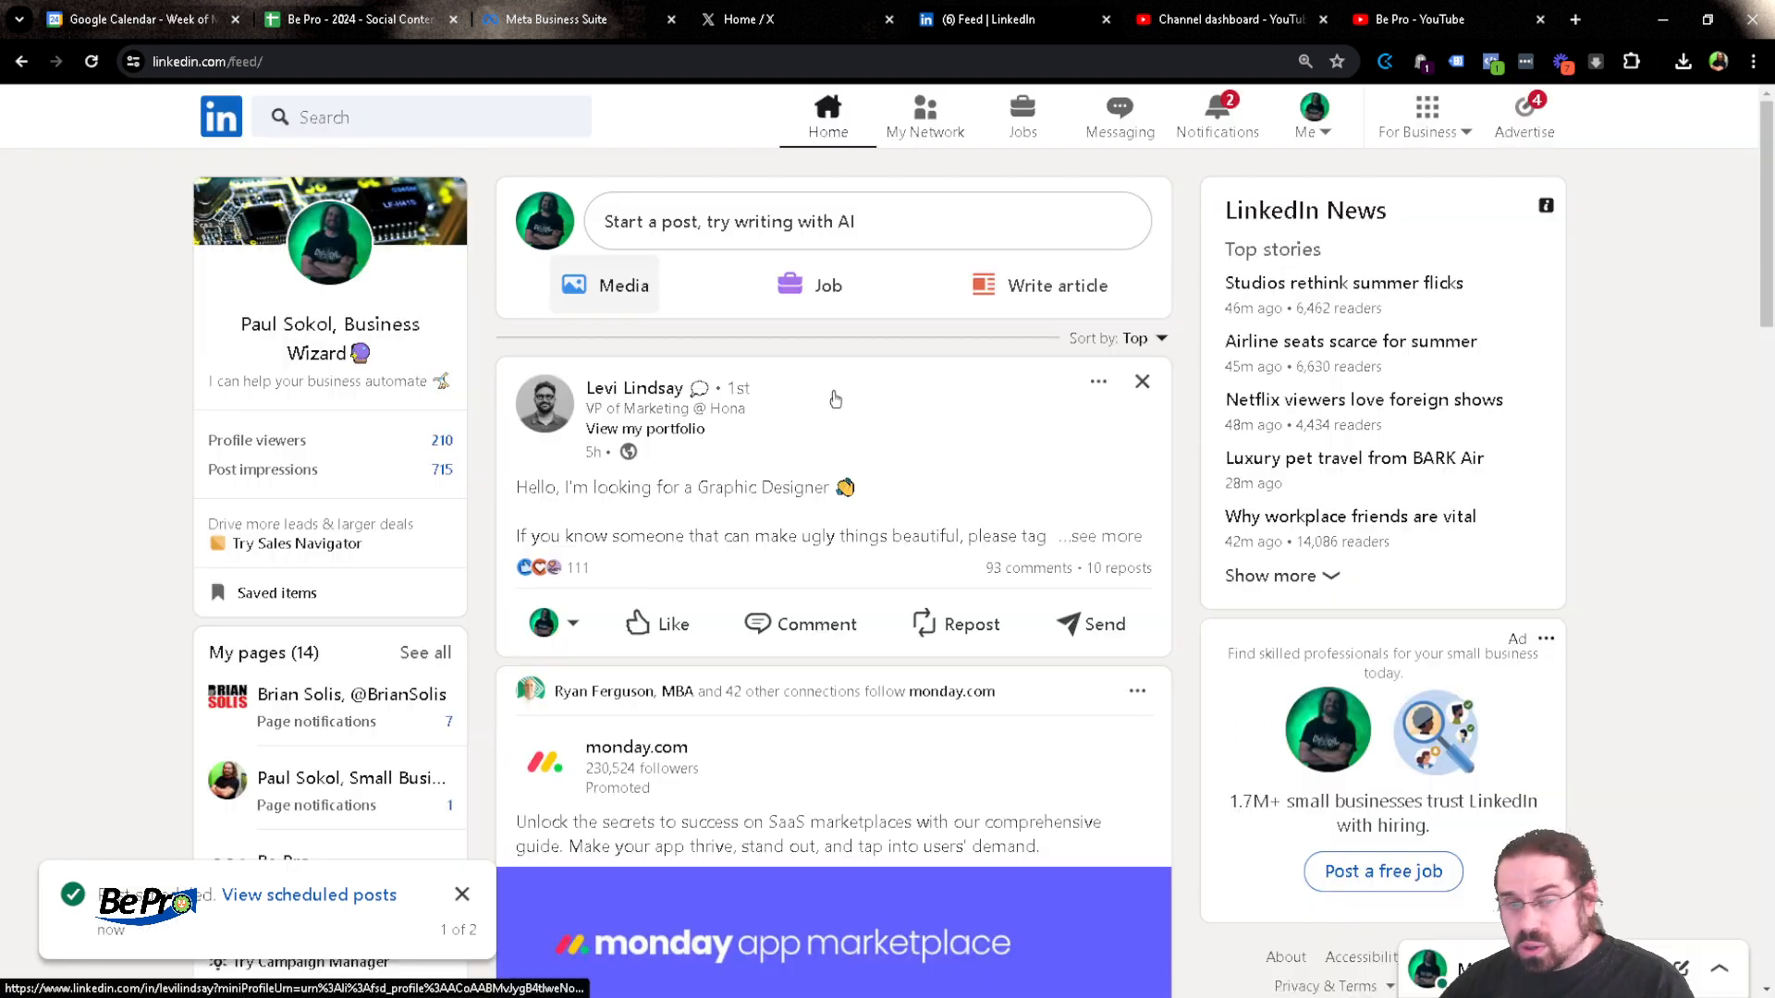
Start another LinkedIn post and set its author to the owner's Small Business Authority page
{"action": "left_click", "coordinate": [808, 208]}
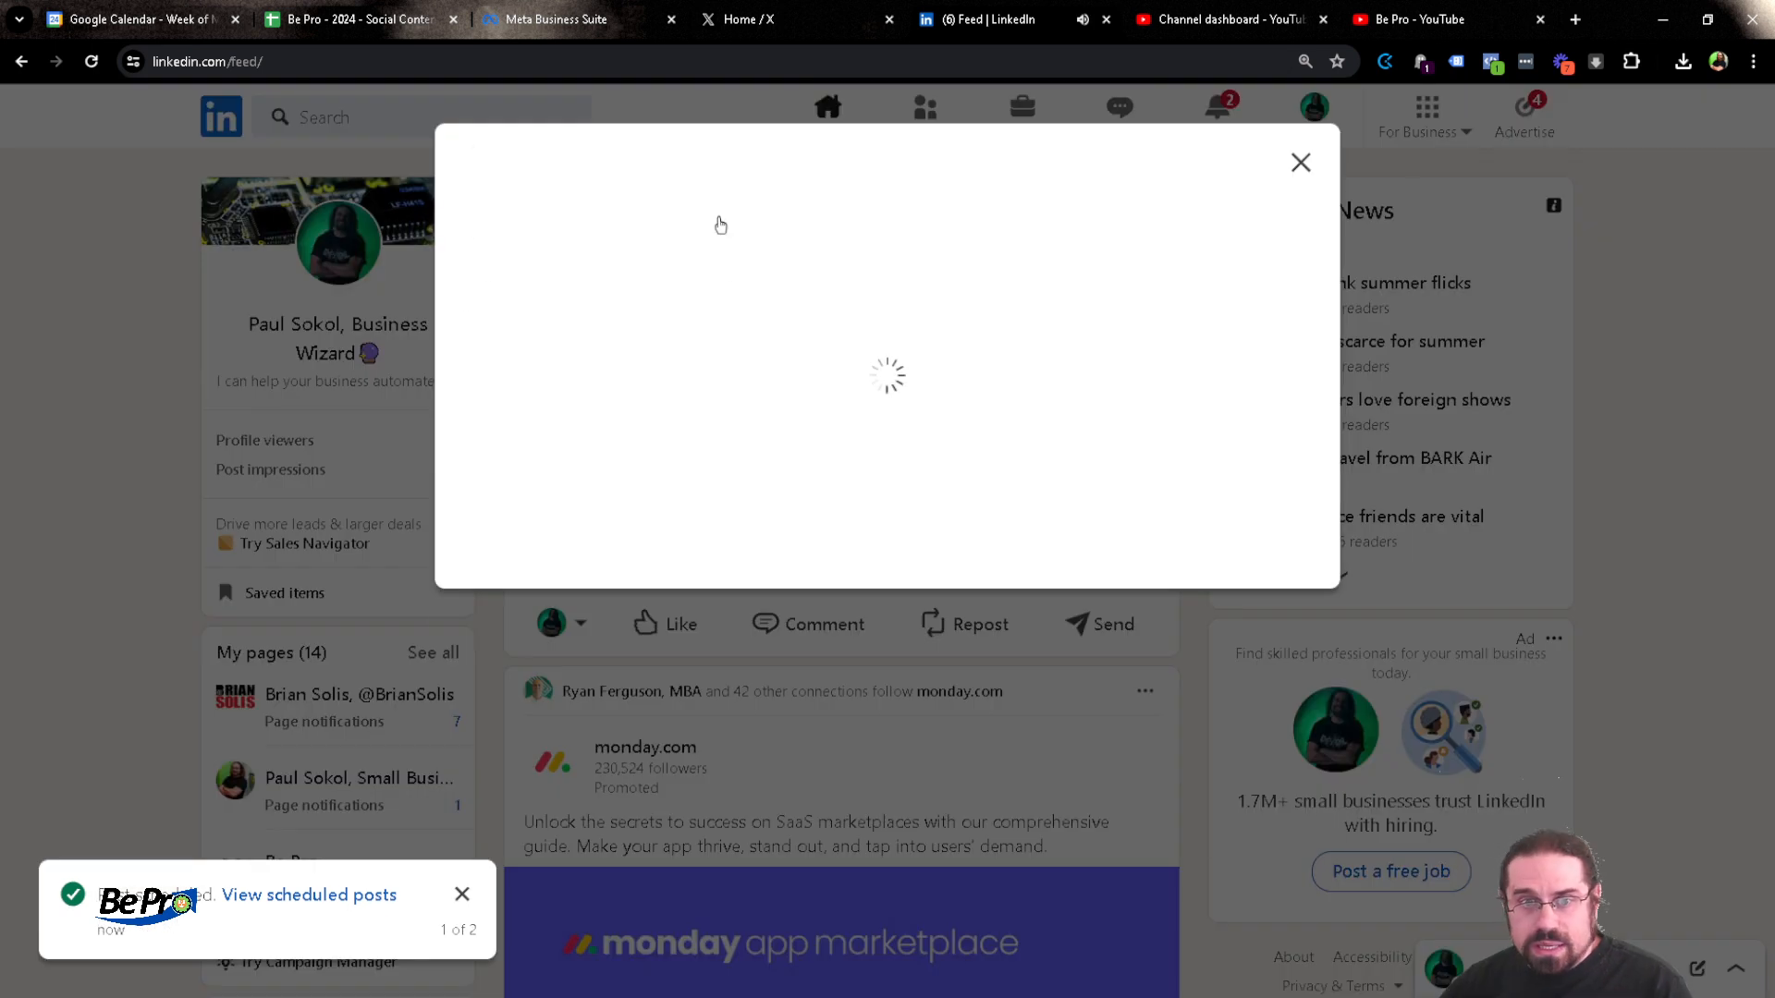
{"action": "left_click", "coordinate": [721, 226]}
{"action": "left_click", "coordinate": [740, 263]}
{"action": "left_click", "coordinate": [878, 440]}
{"action": "left_click", "coordinate": [1151, 797]}
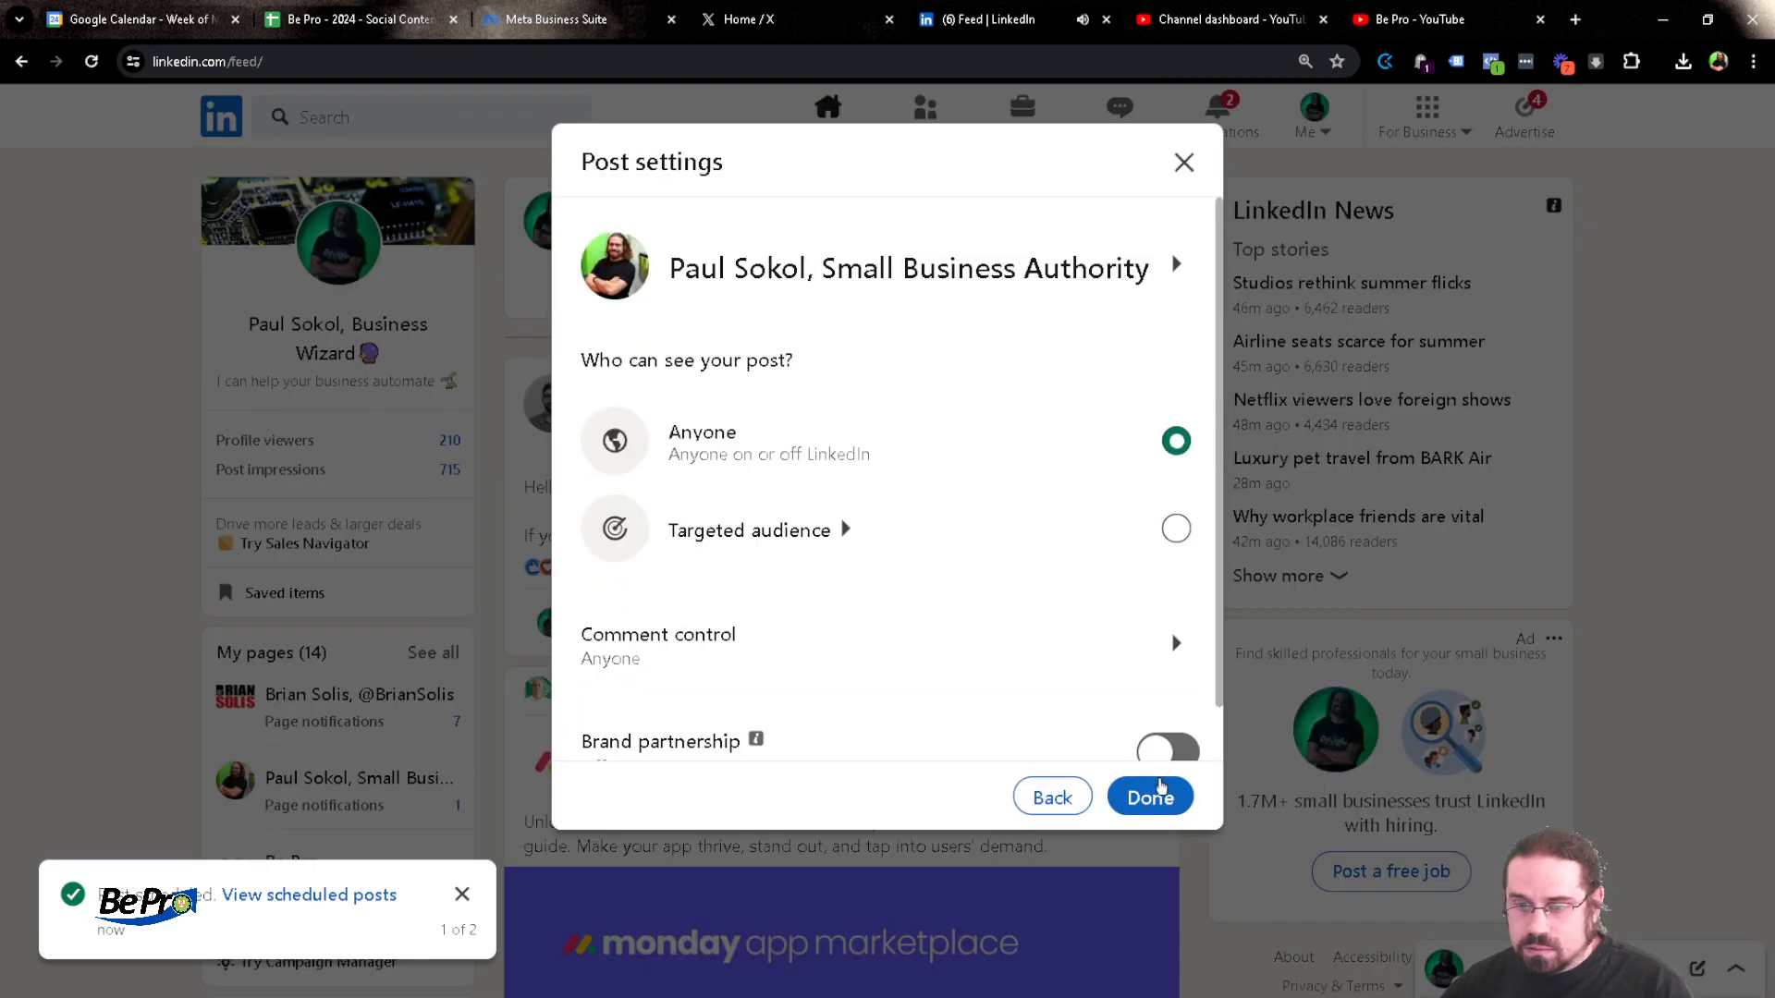
{"action": "left_click", "coordinate": [1161, 786]}
Attach 2024.05.27-Keap Goal Web Page View.png to the Small Business Authority page post
{"action": "left_click", "coordinate": [479, 721]}
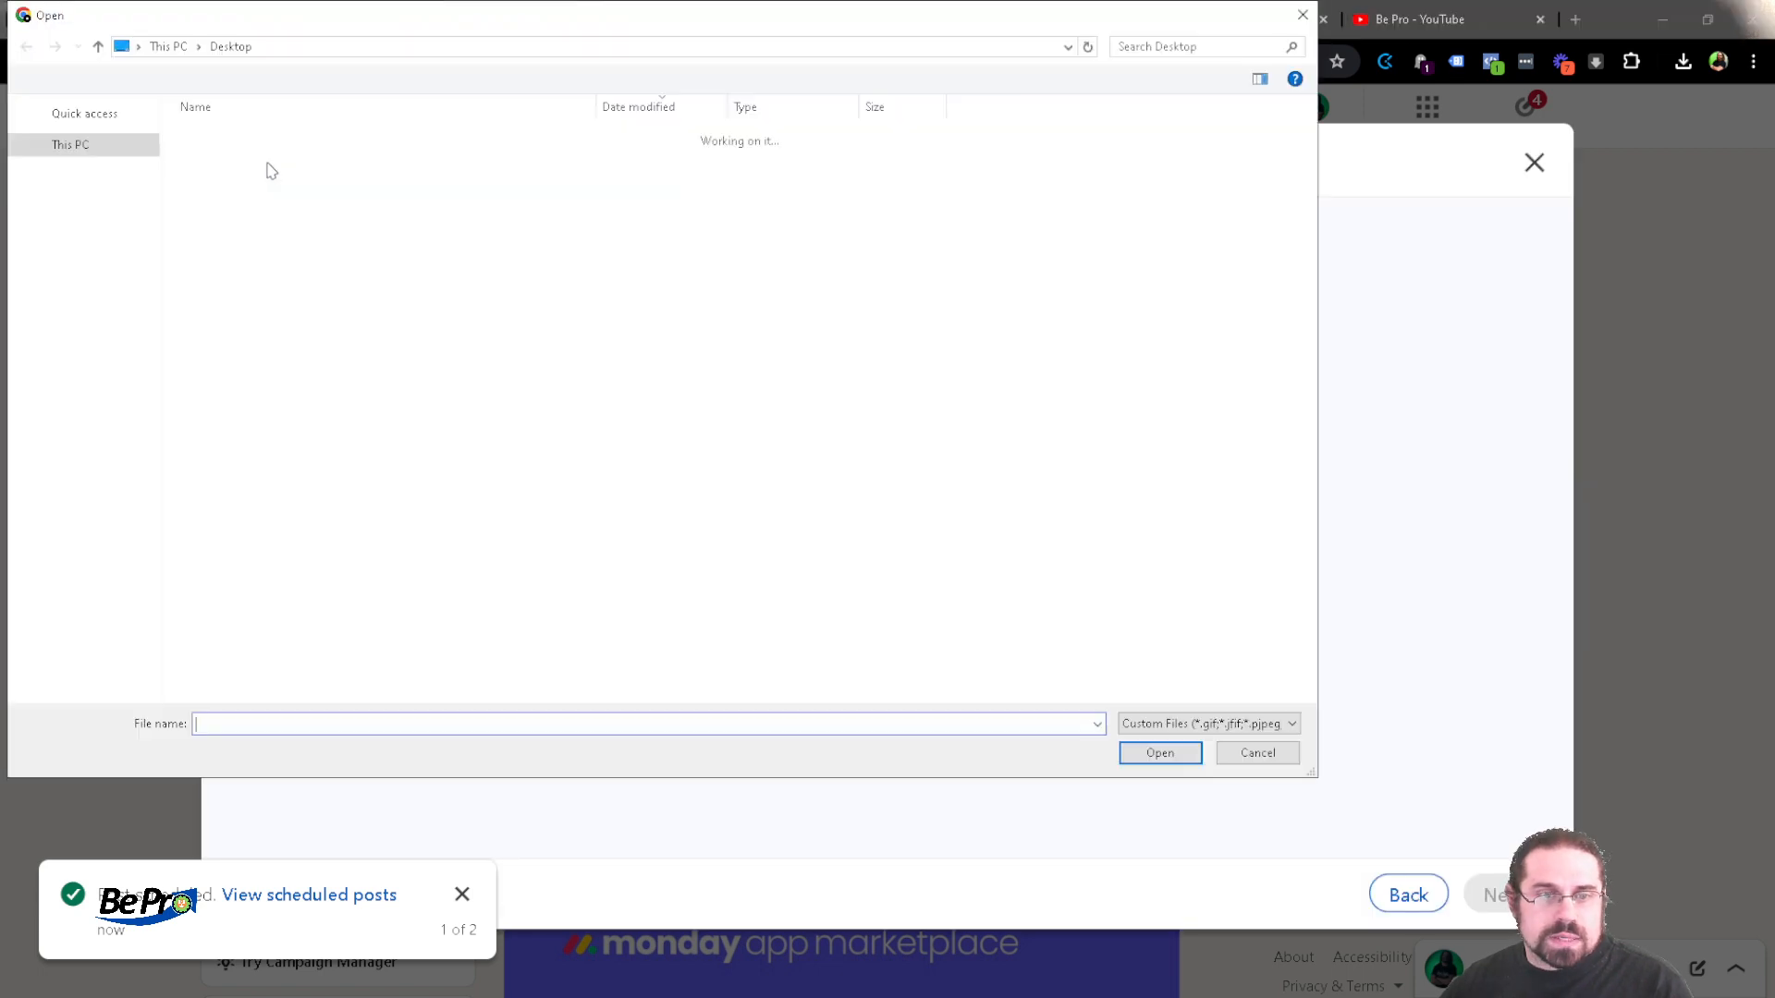
{"action": "double_click", "coordinate": [268, 151]}
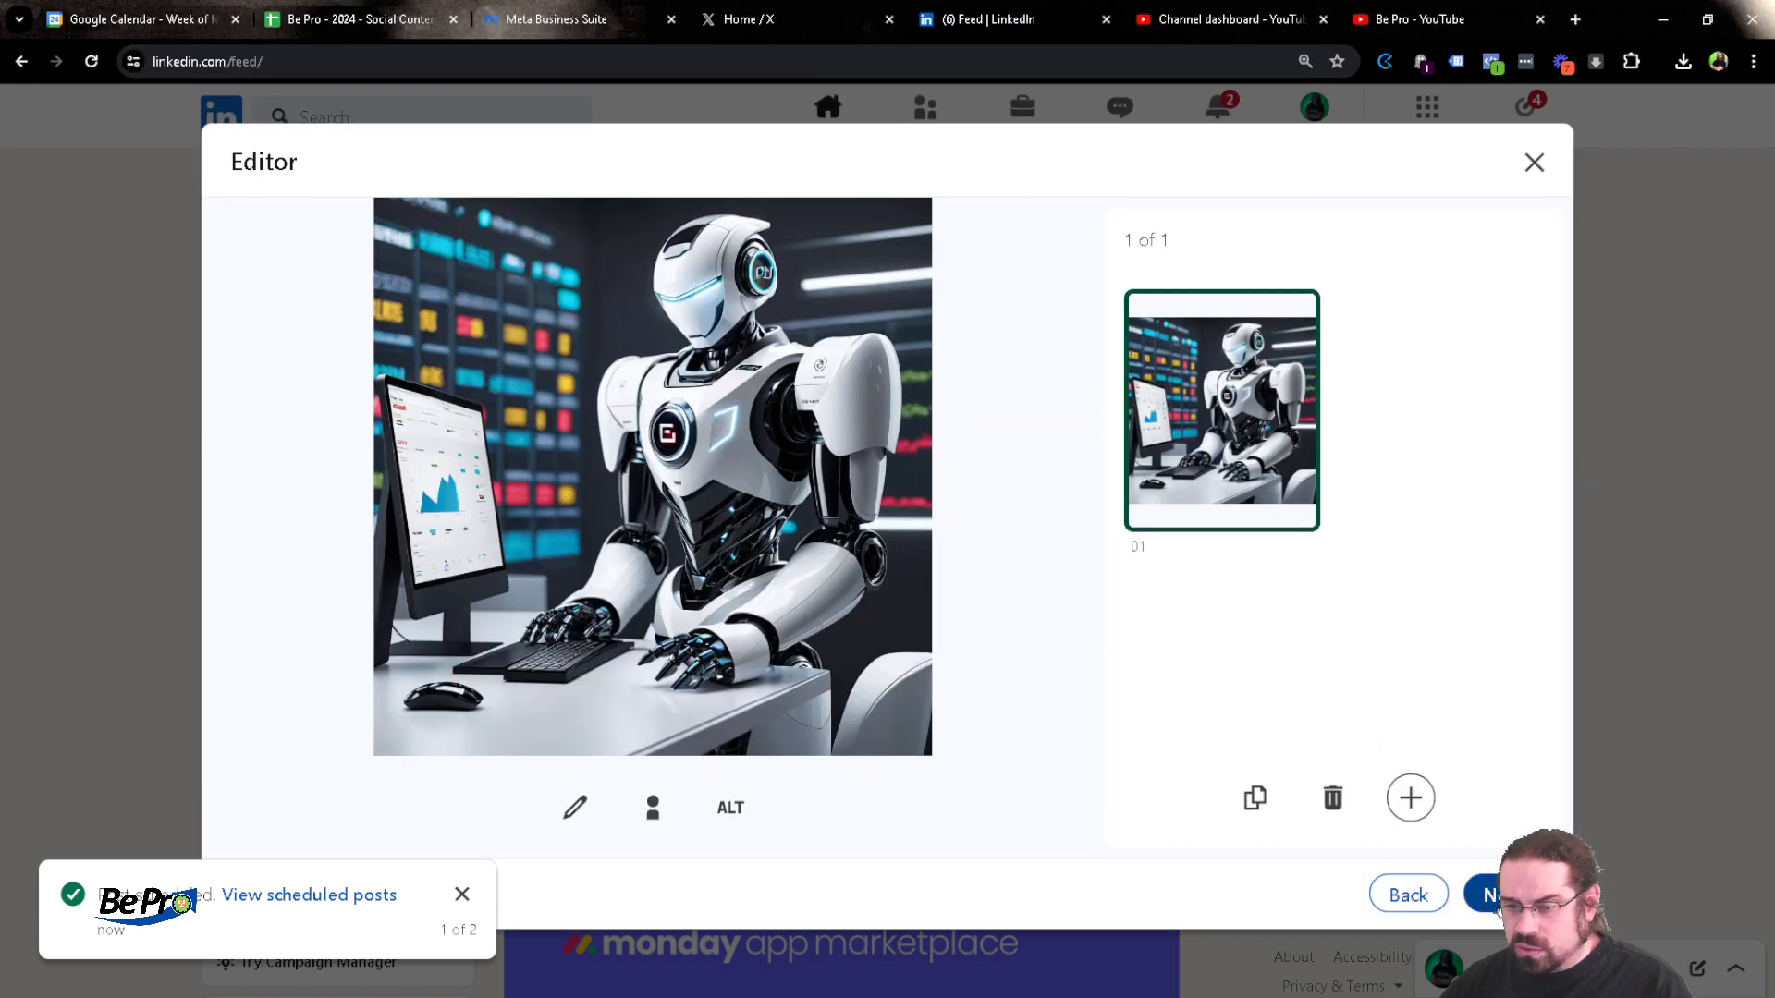
{"action": "left_click", "coordinate": [1488, 895]}
Schedule the Small Business Authority page post for 5/27/2024 at 01:00 PM
{"action": "left_click", "coordinate": [1204, 807]}
{"action": "left_click", "coordinate": [712, 308]}
{"action": "left_click", "coordinate": [677, 679]}
{"action": "left_click", "coordinate": [684, 385]}
{"action": "scroll", "coordinate": [791, 554], "scroll_direction": "down", "scroll_amount": 12}
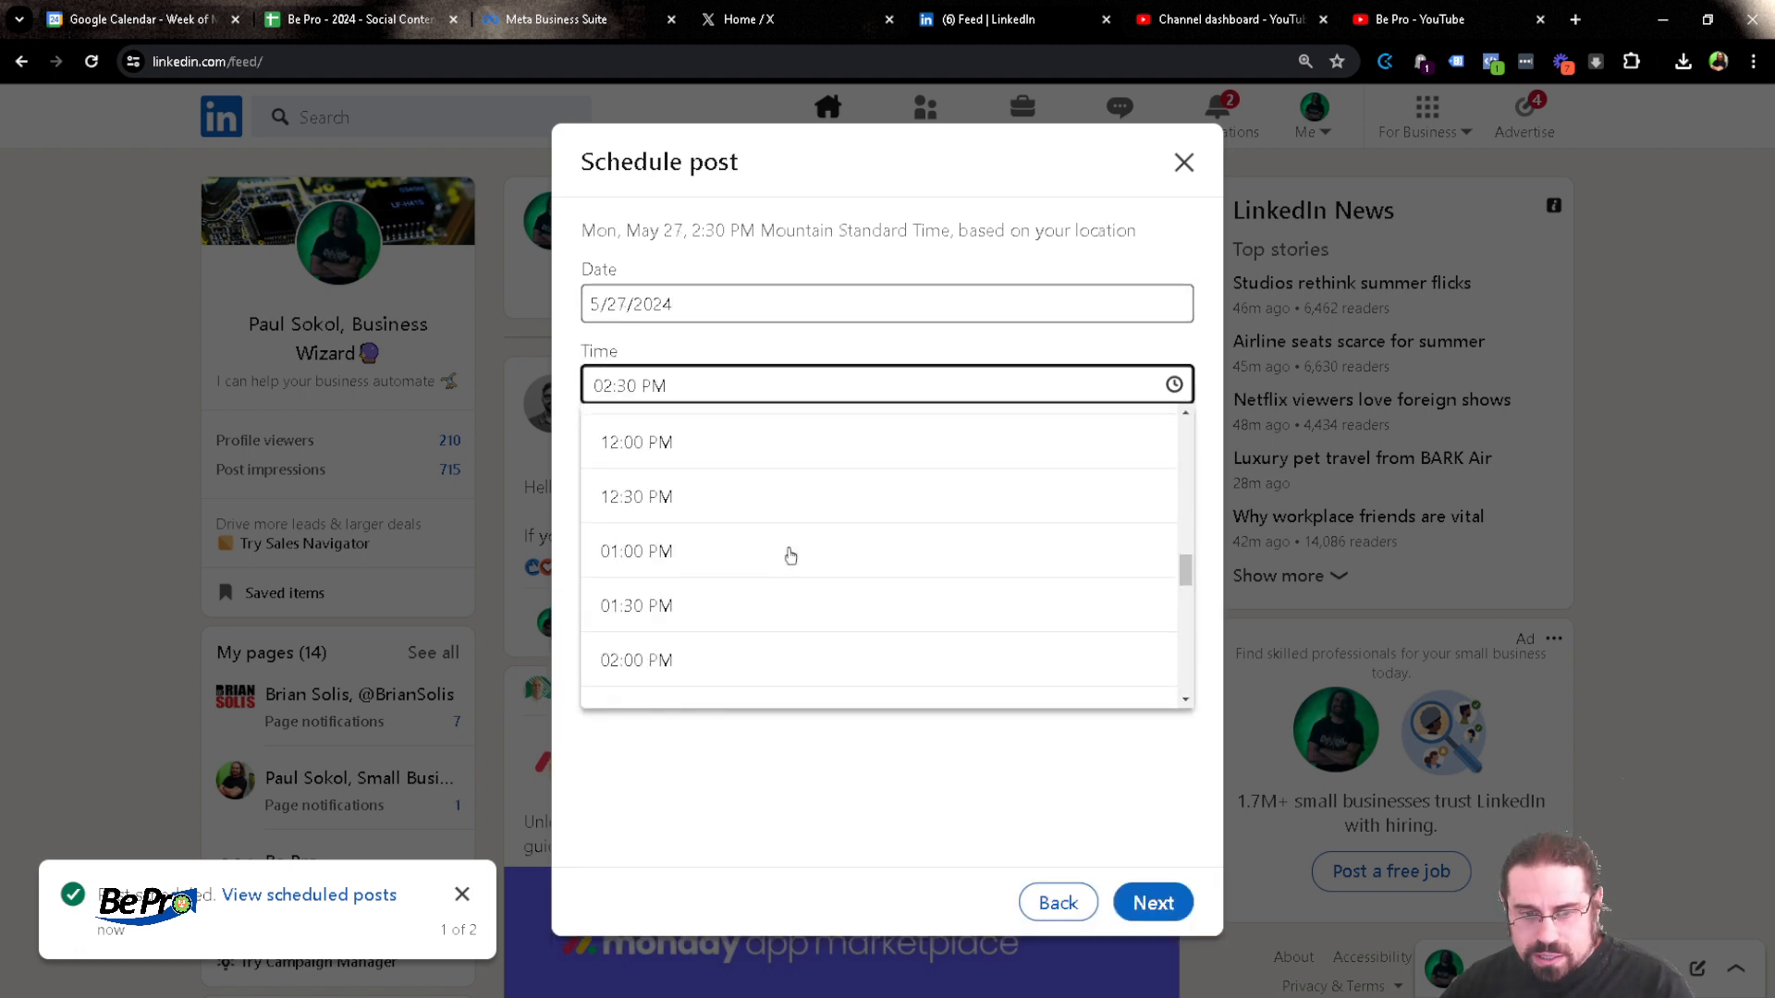
{"action": "left_click", "coordinate": [790, 553]}
{"action": "left_click", "coordinate": [1152, 564]}
{"action": "left_click", "coordinate": [1234, 815]}
Switch to YouTube Studio, change to the owner's Business Wizard channel and close the Be Pro YouTube page
{"action": "key", "text": "ctrl+Tab"}
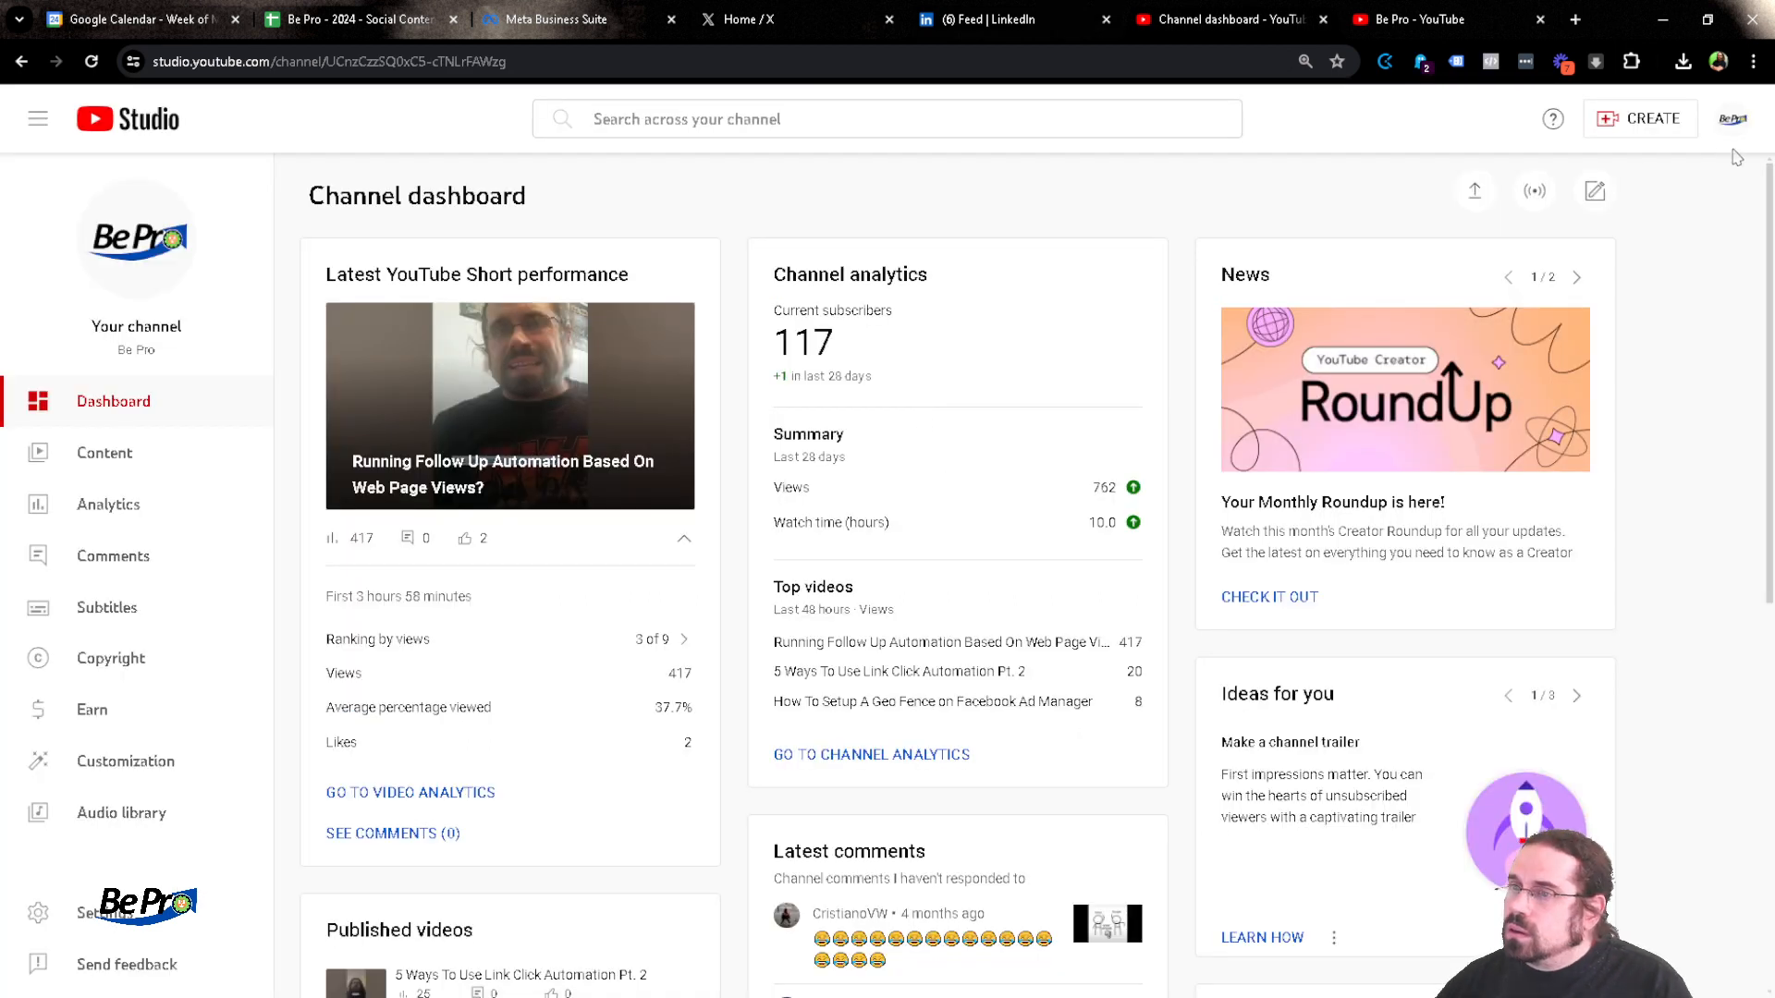
{"action": "left_click", "coordinate": [1732, 119]}
{"action": "left_click", "coordinate": [1607, 335]}
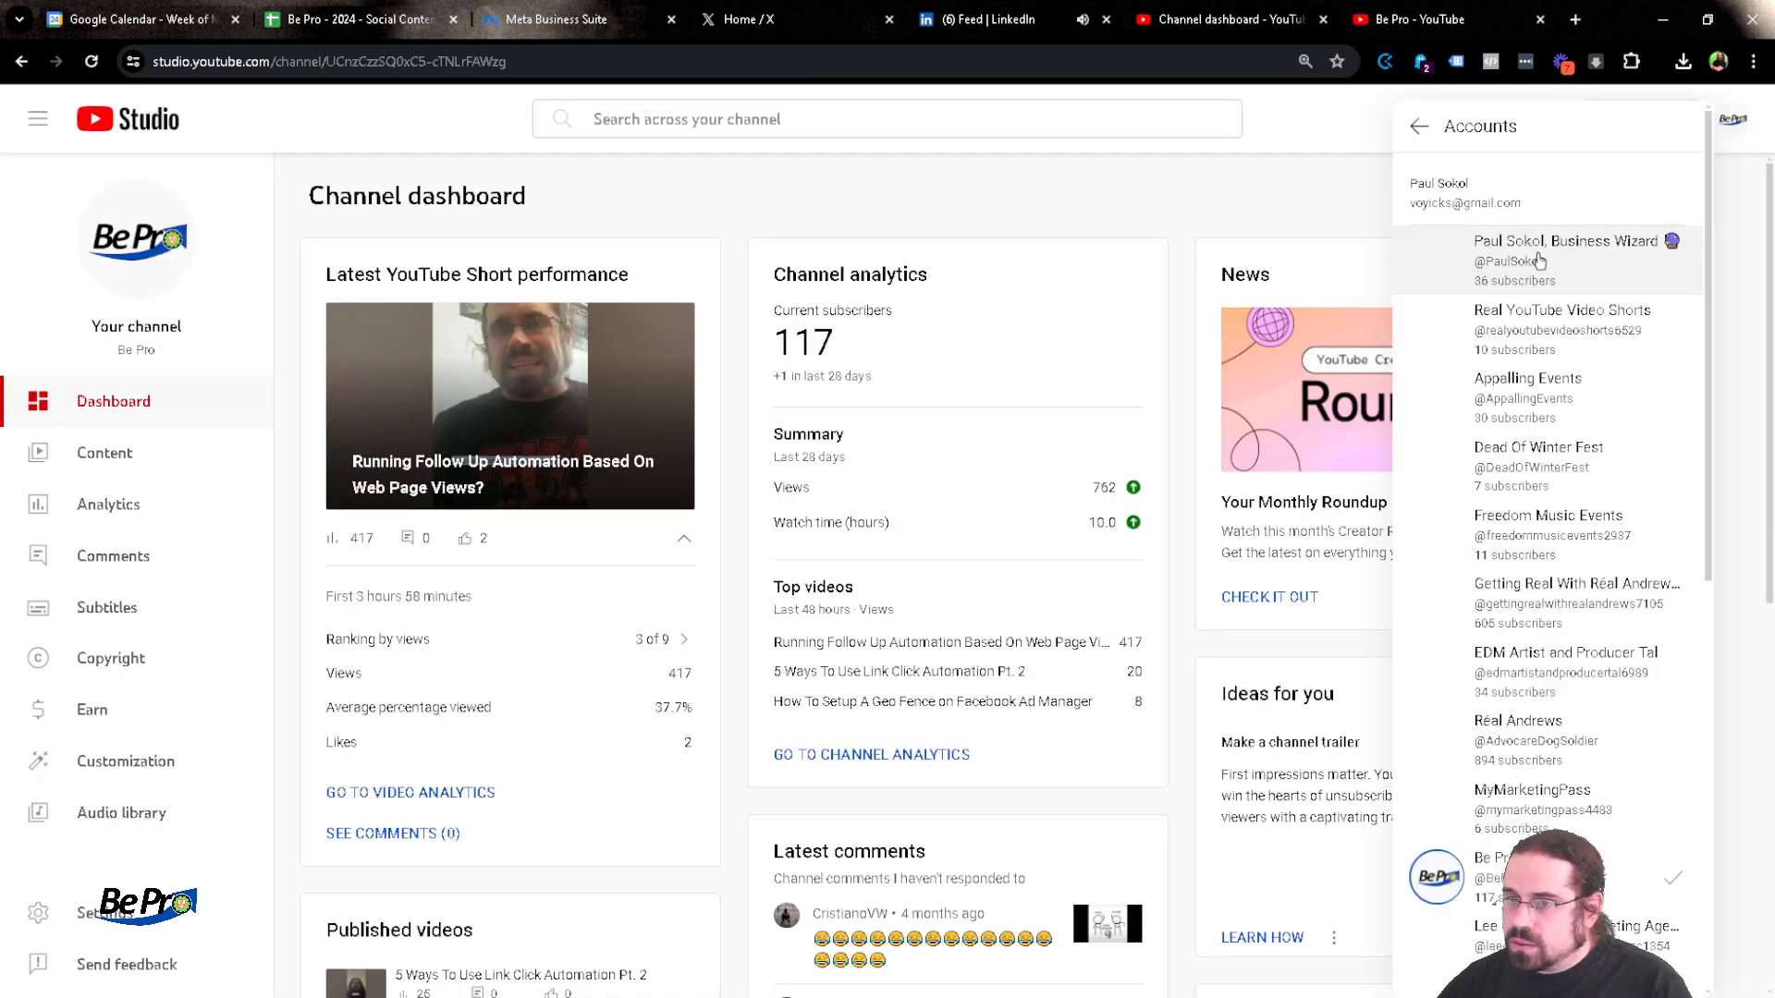
{"action": "left_click", "coordinate": [1539, 262]}
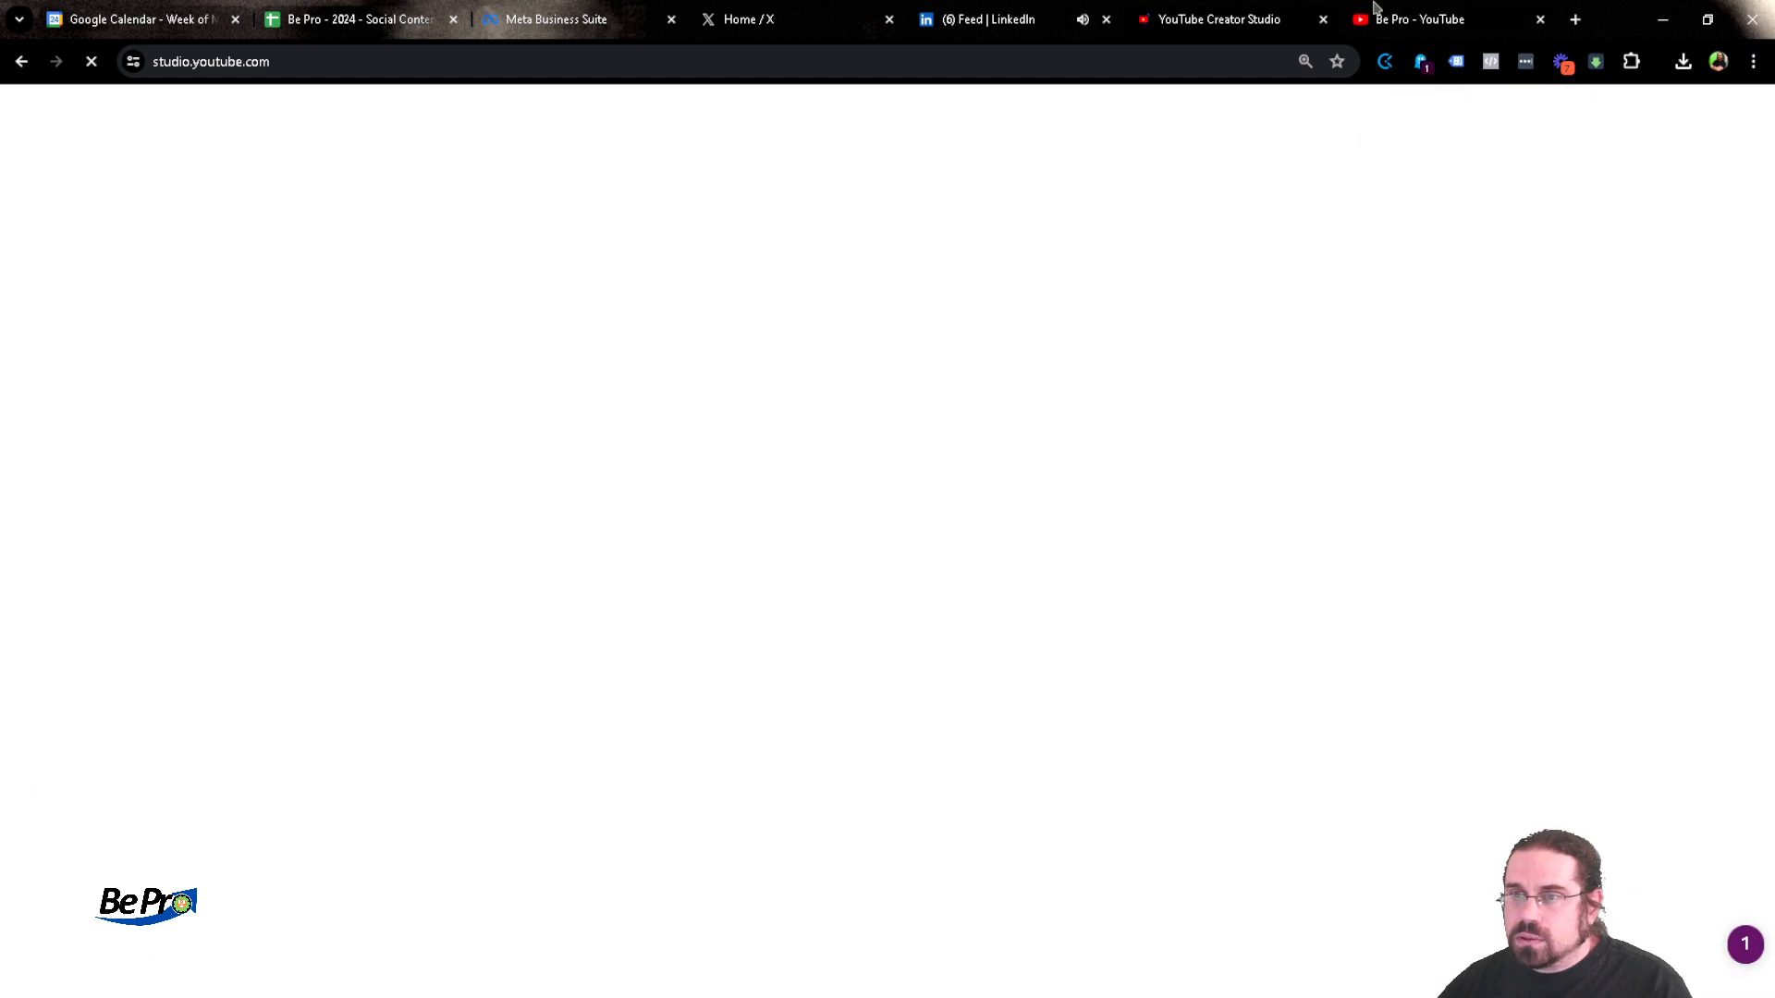
{"action": "middle_click", "coordinate": [1417, 7]}
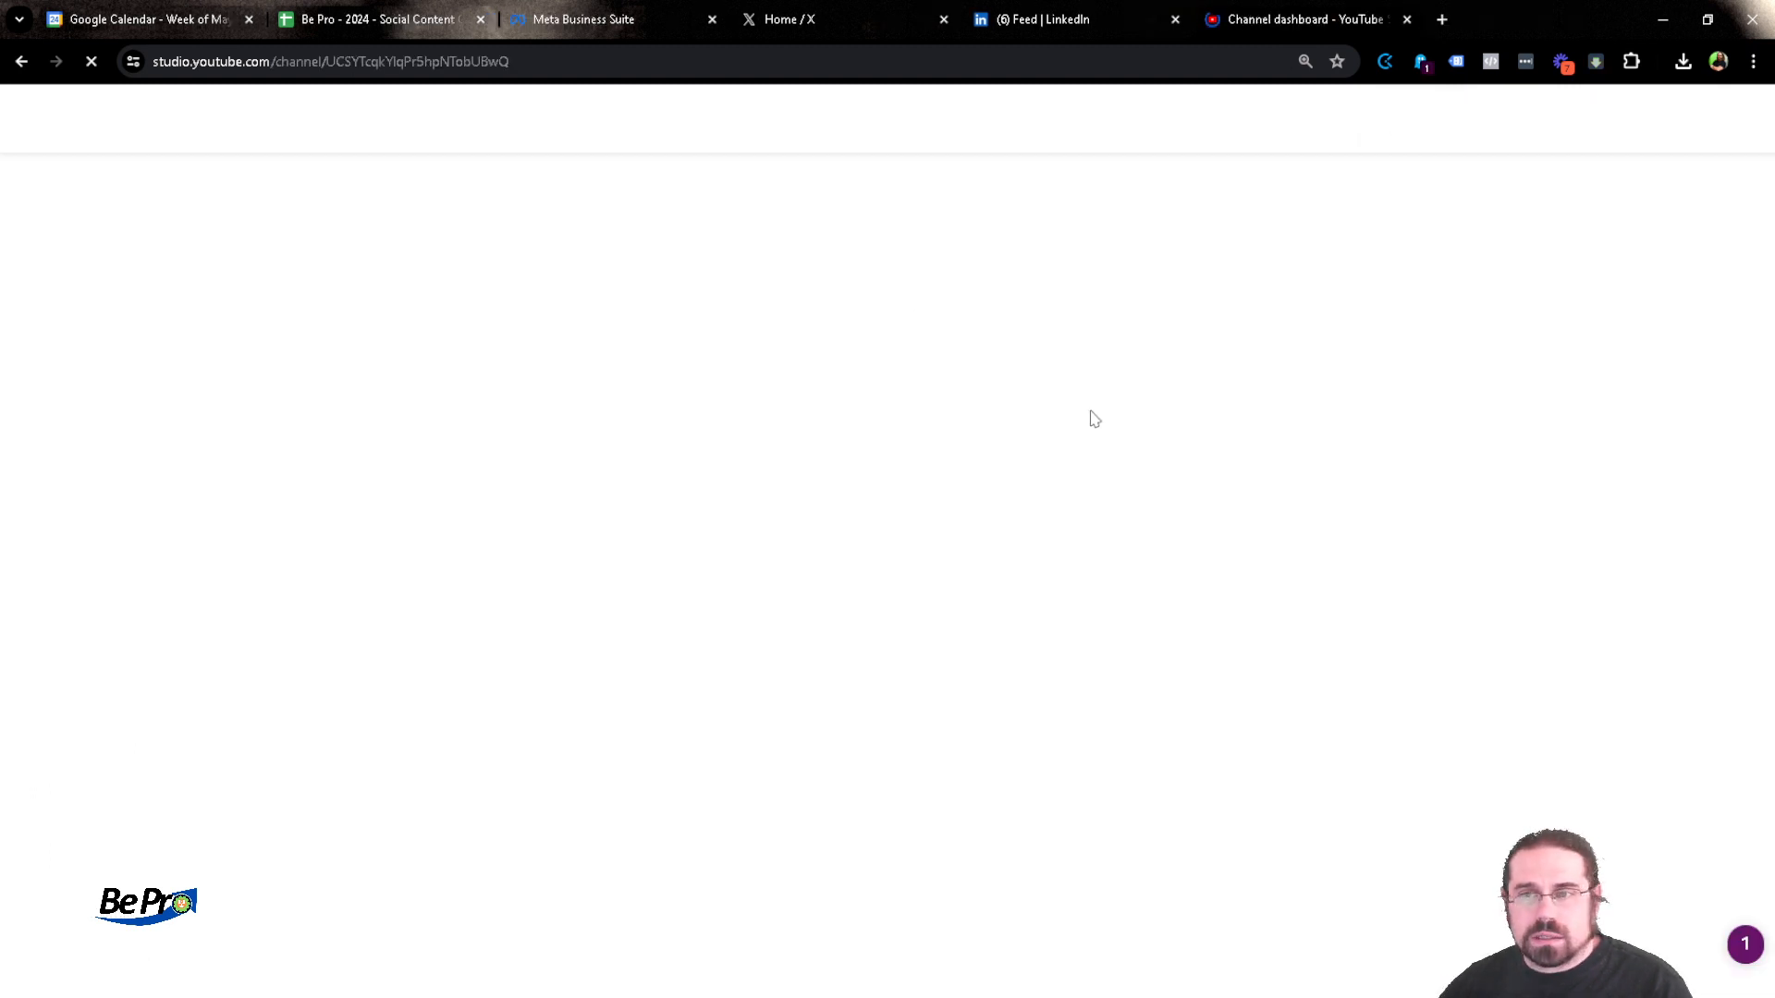
Start a community post on the Business Wizard channel and attach the image 2024.05.27-Keap Goal Web Page View.png
{"action": "left_click", "coordinate": [1624, 121]}
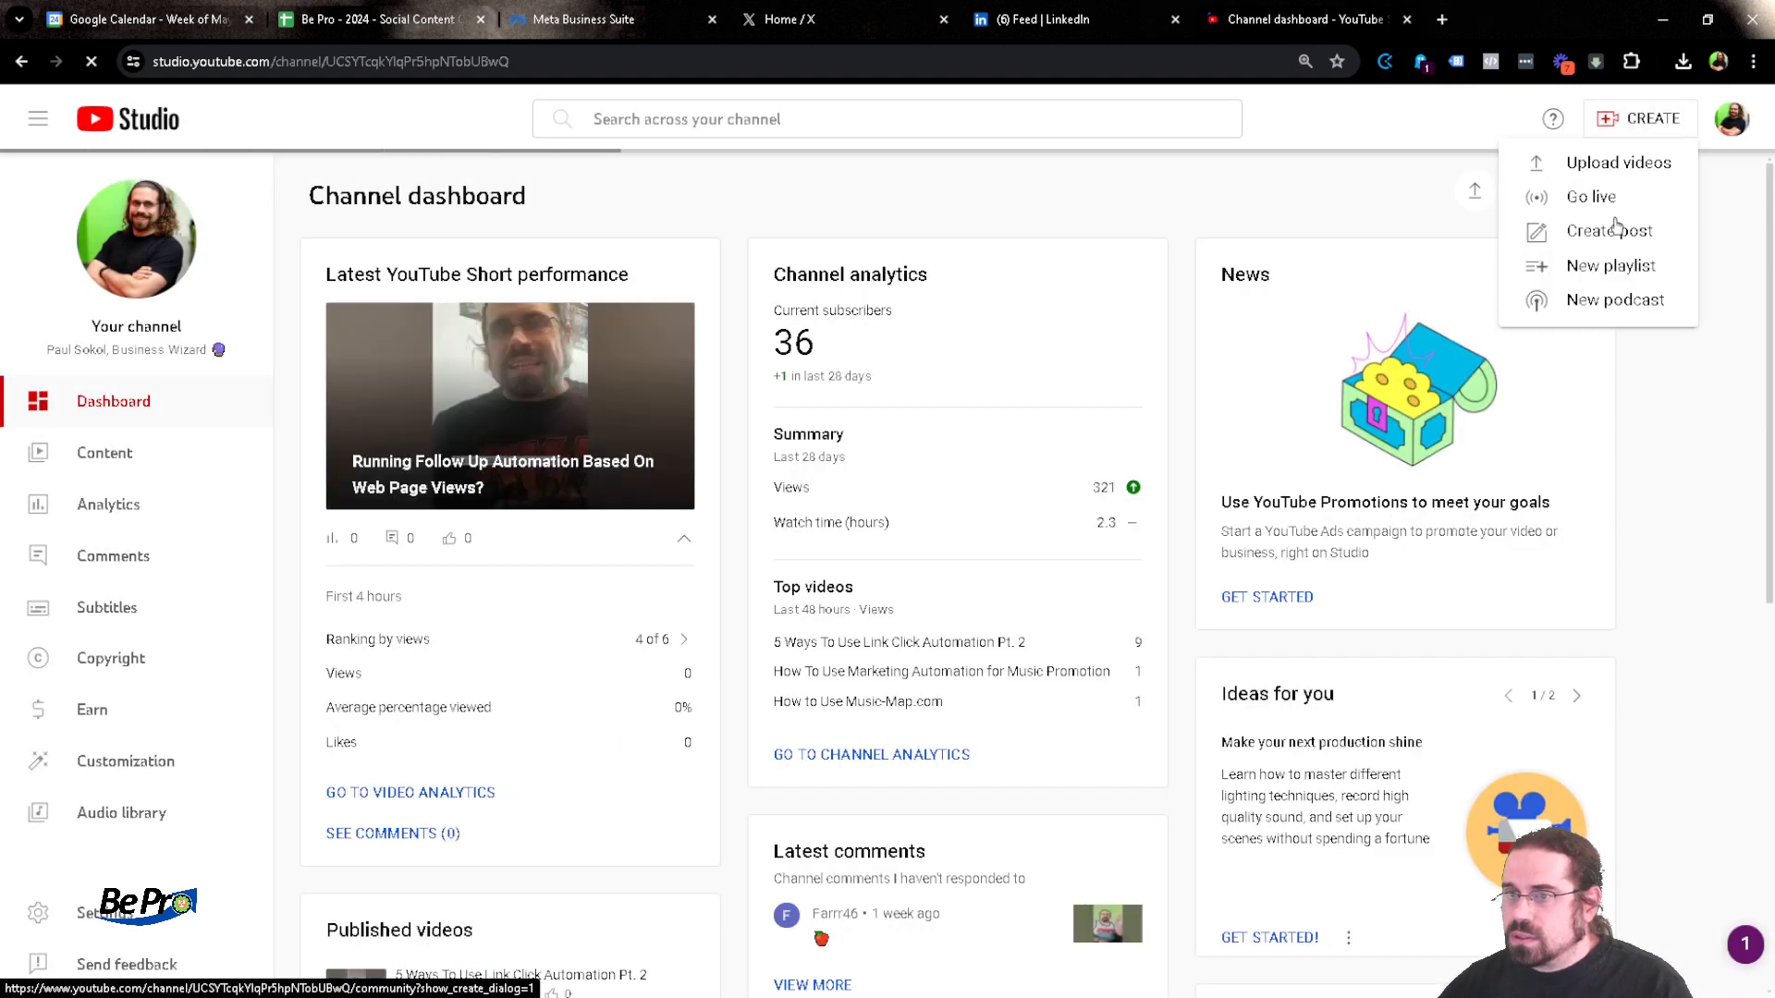
{"action": "left_click", "coordinate": [1613, 236]}
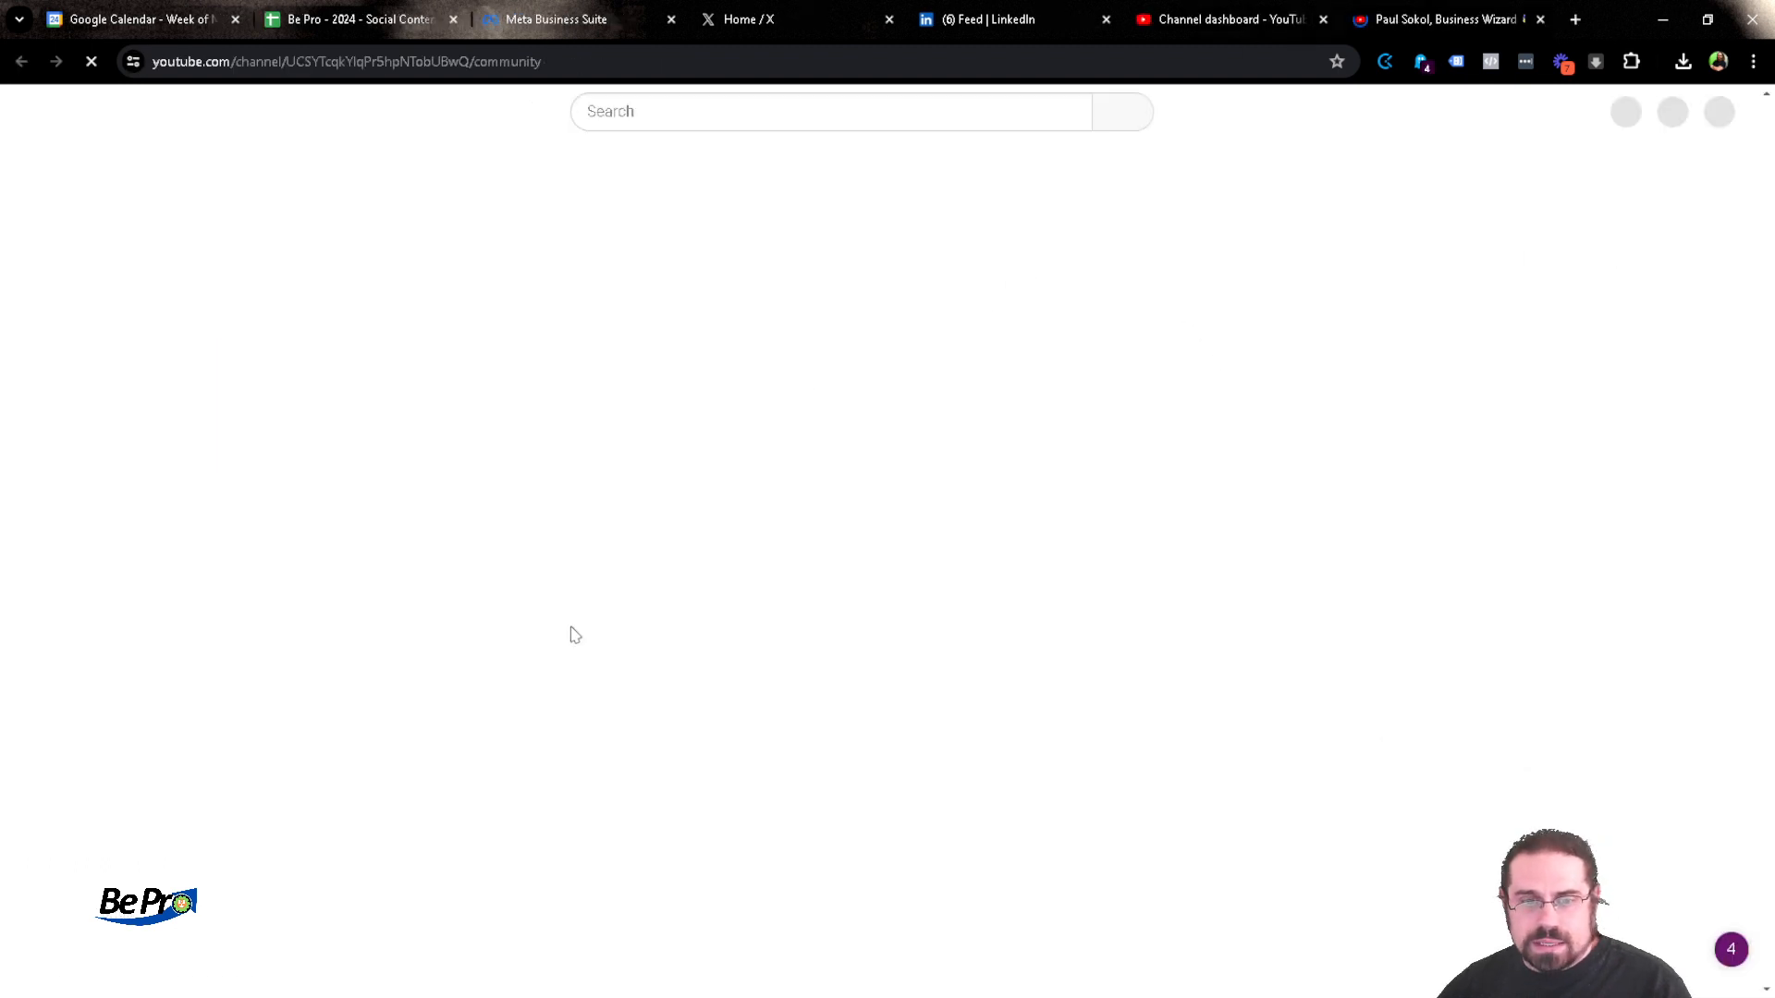
{"action": "left_click", "coordinate": [423, 766]}
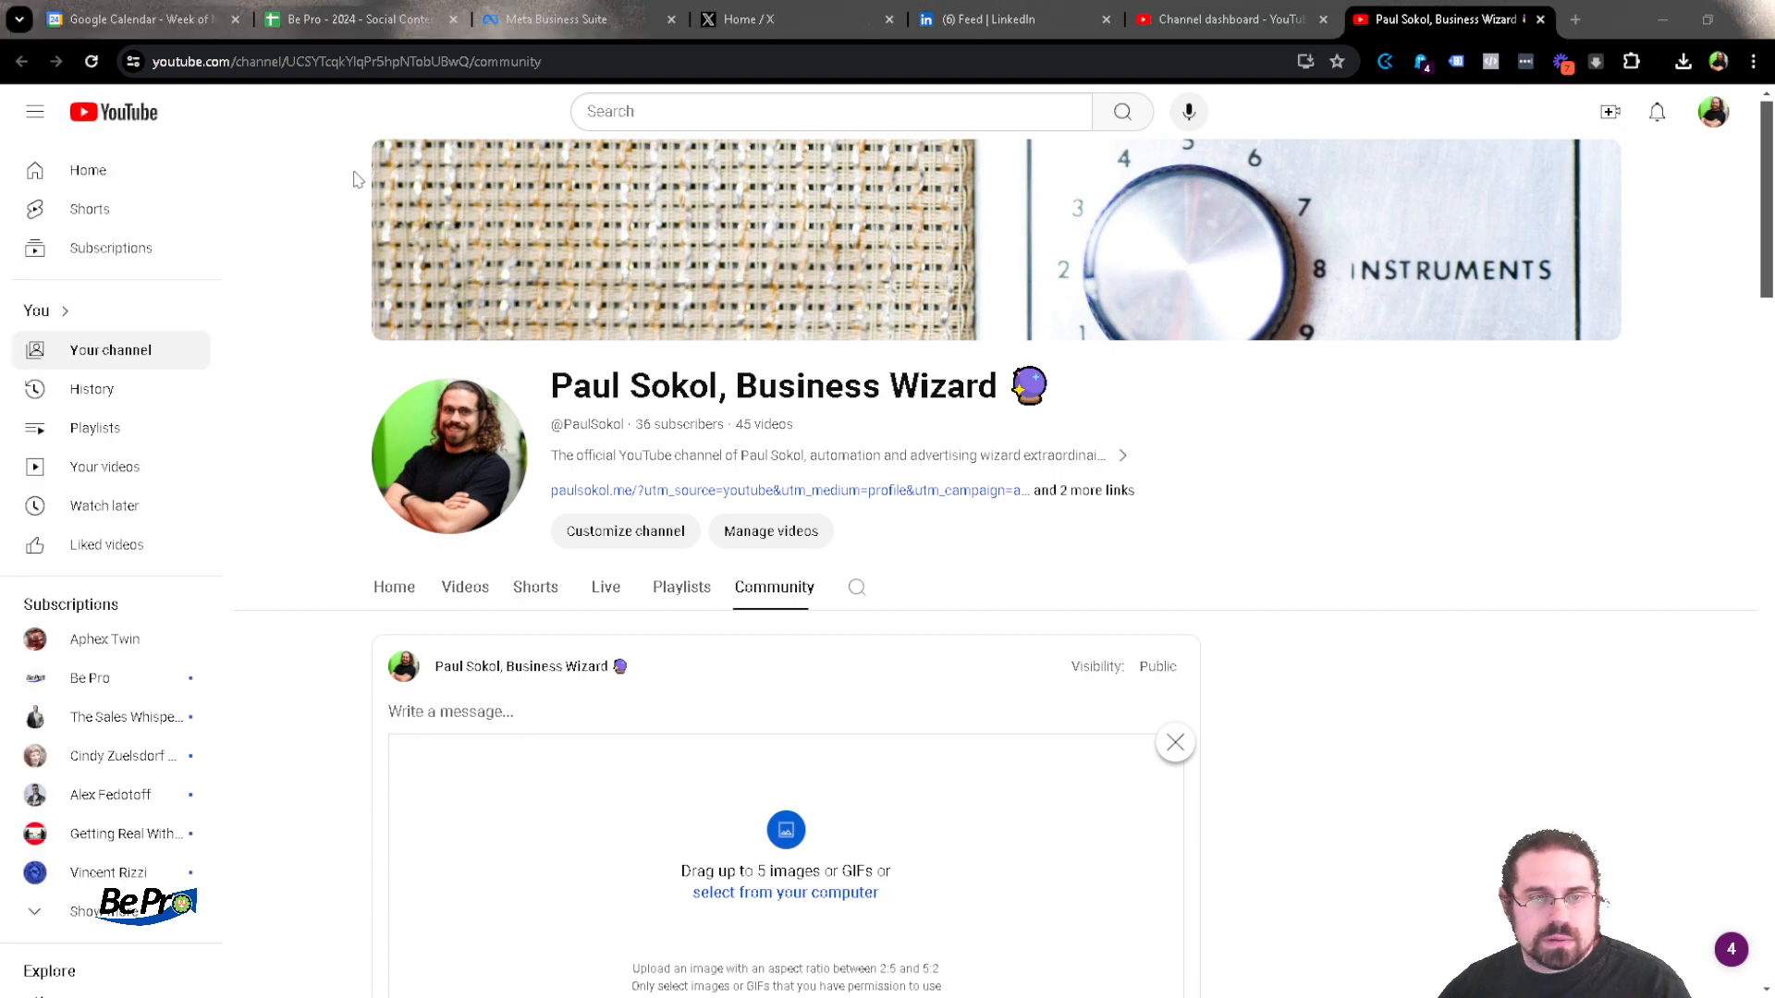
{"action": "double_click", "coordinate": [354, 137]}
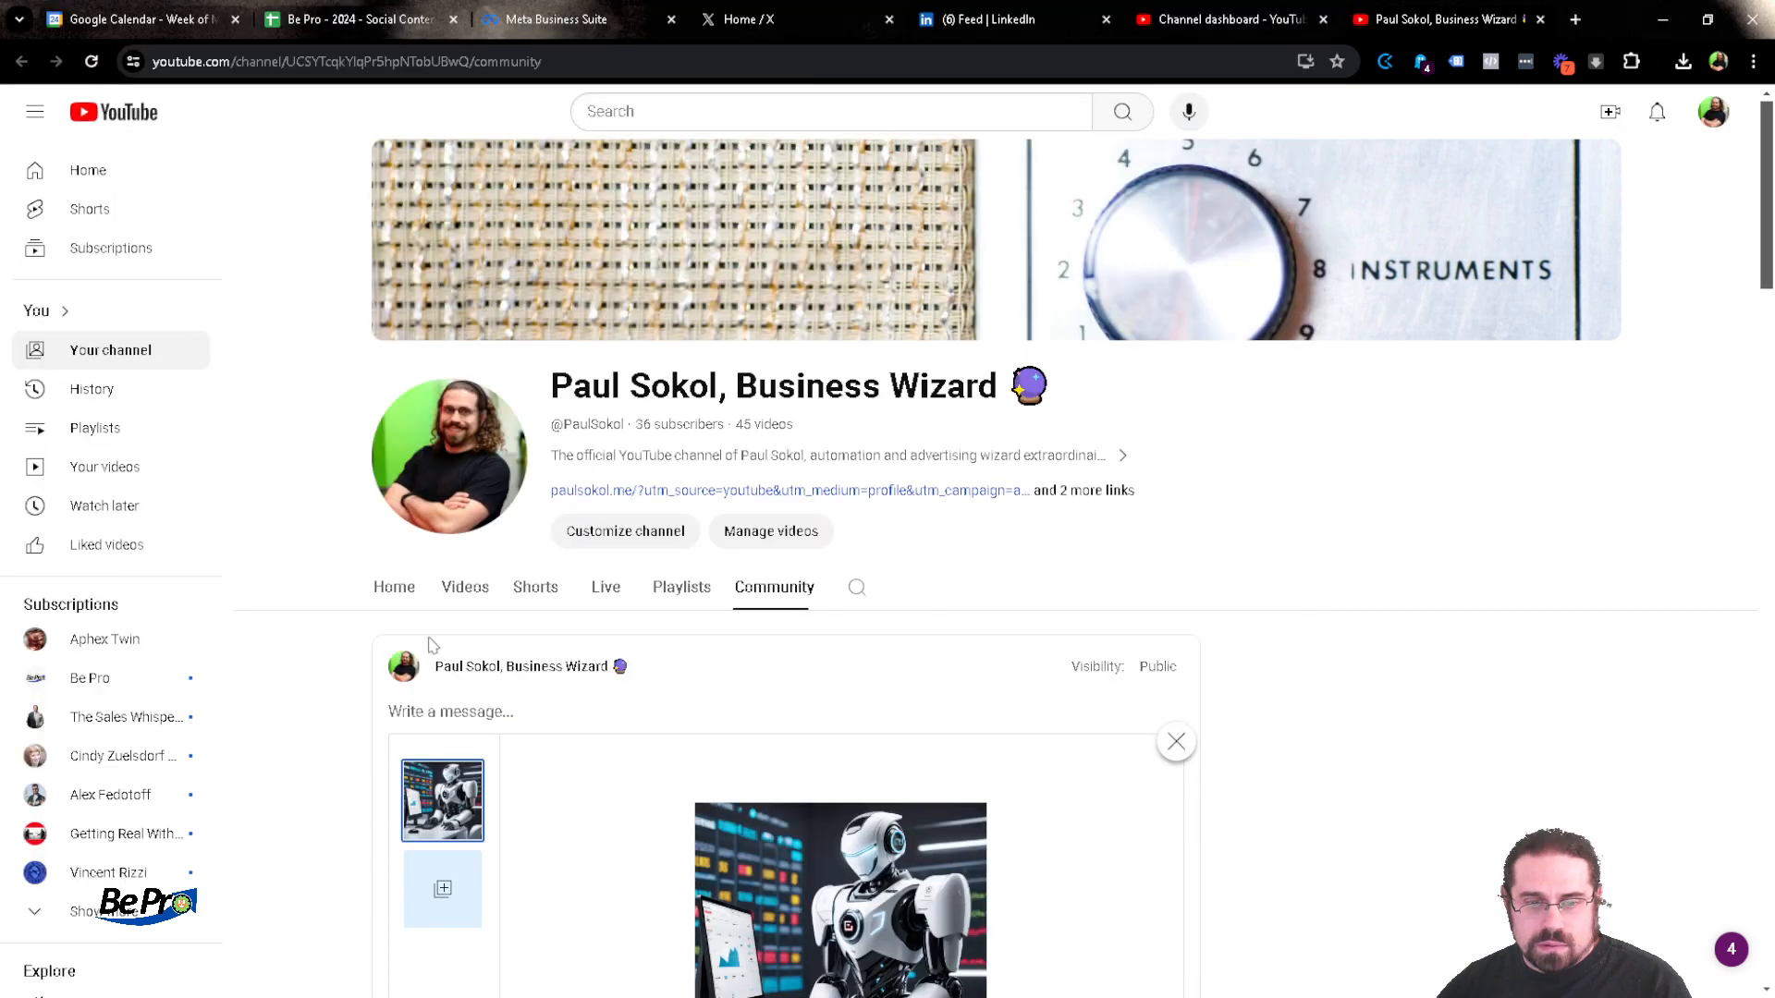
Schedule the YouTube community post for May 27, 2024 at 1:00 PM local time
{"action": "scroll", "coordinate": [848, 633], "scroll_direction": "down", "scroll_amount": 6}
{"action": "left_click", "coordinate": [1166, 515]}
{"action": "left_click", "coordinate": [1165, 556]}
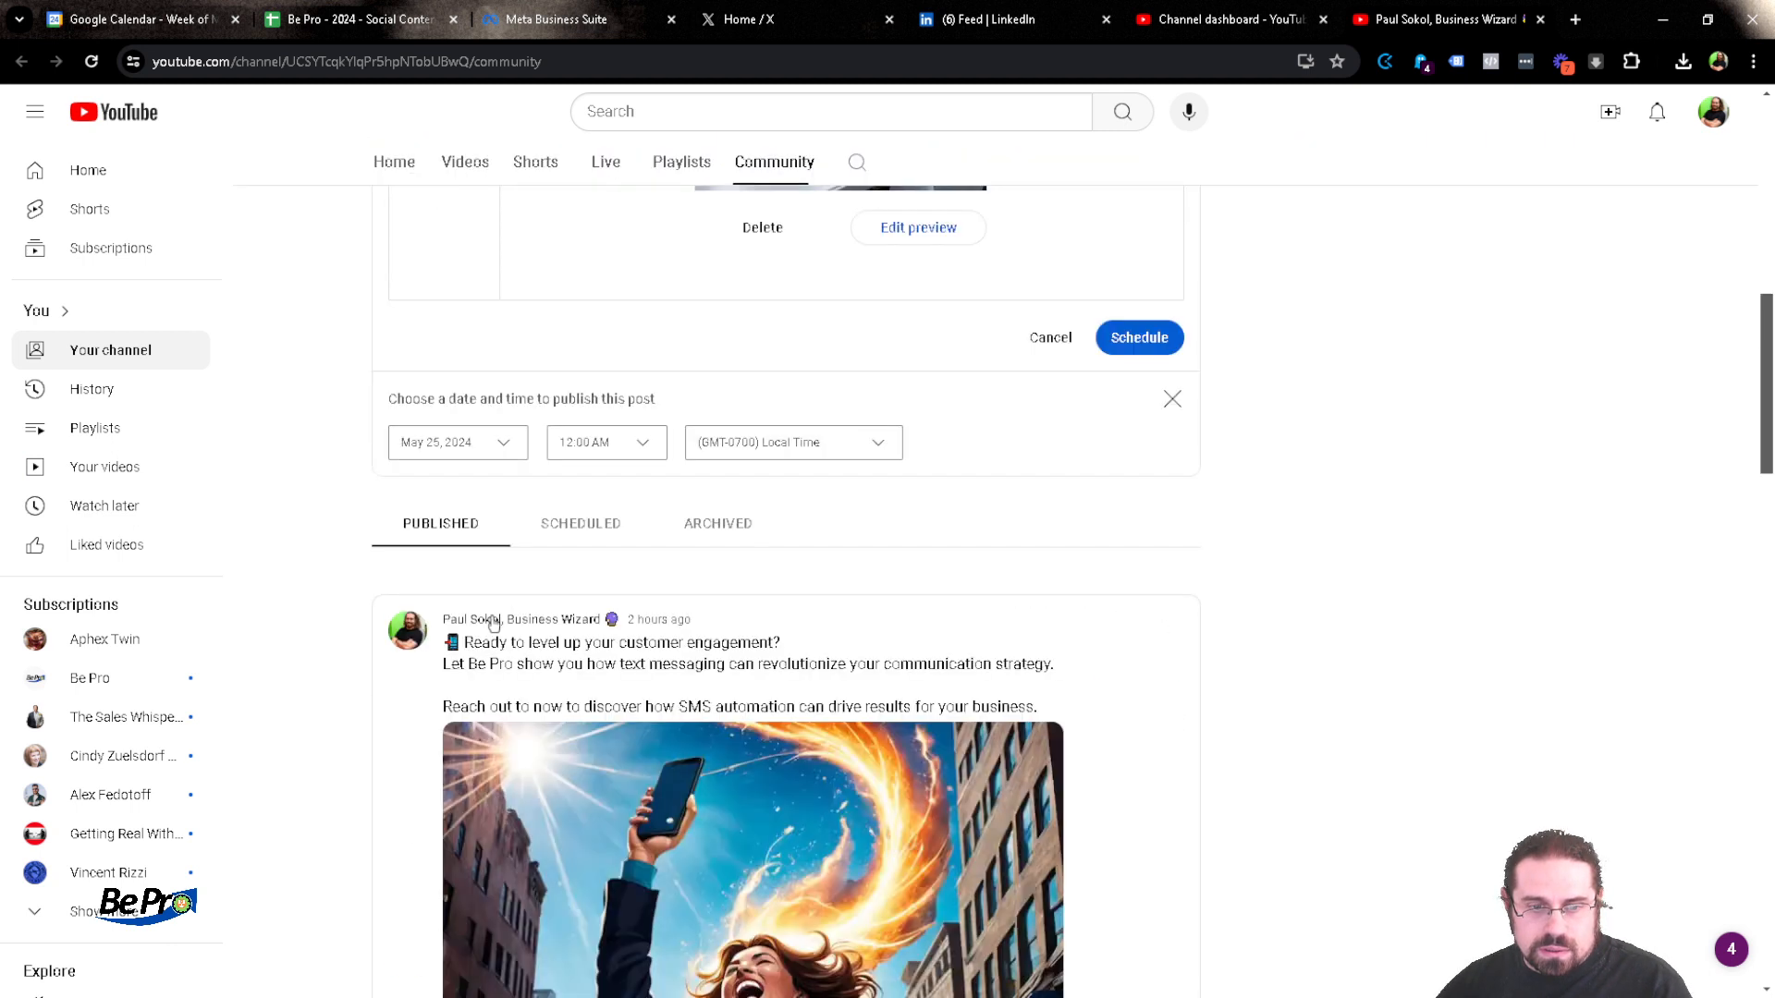
{"action": "left_click", "coordinate": [428, 453]}
{"action": "left_click", "coordinate": [451, 701]}
{"action": "left_click", "coordinate": [587, 443]}
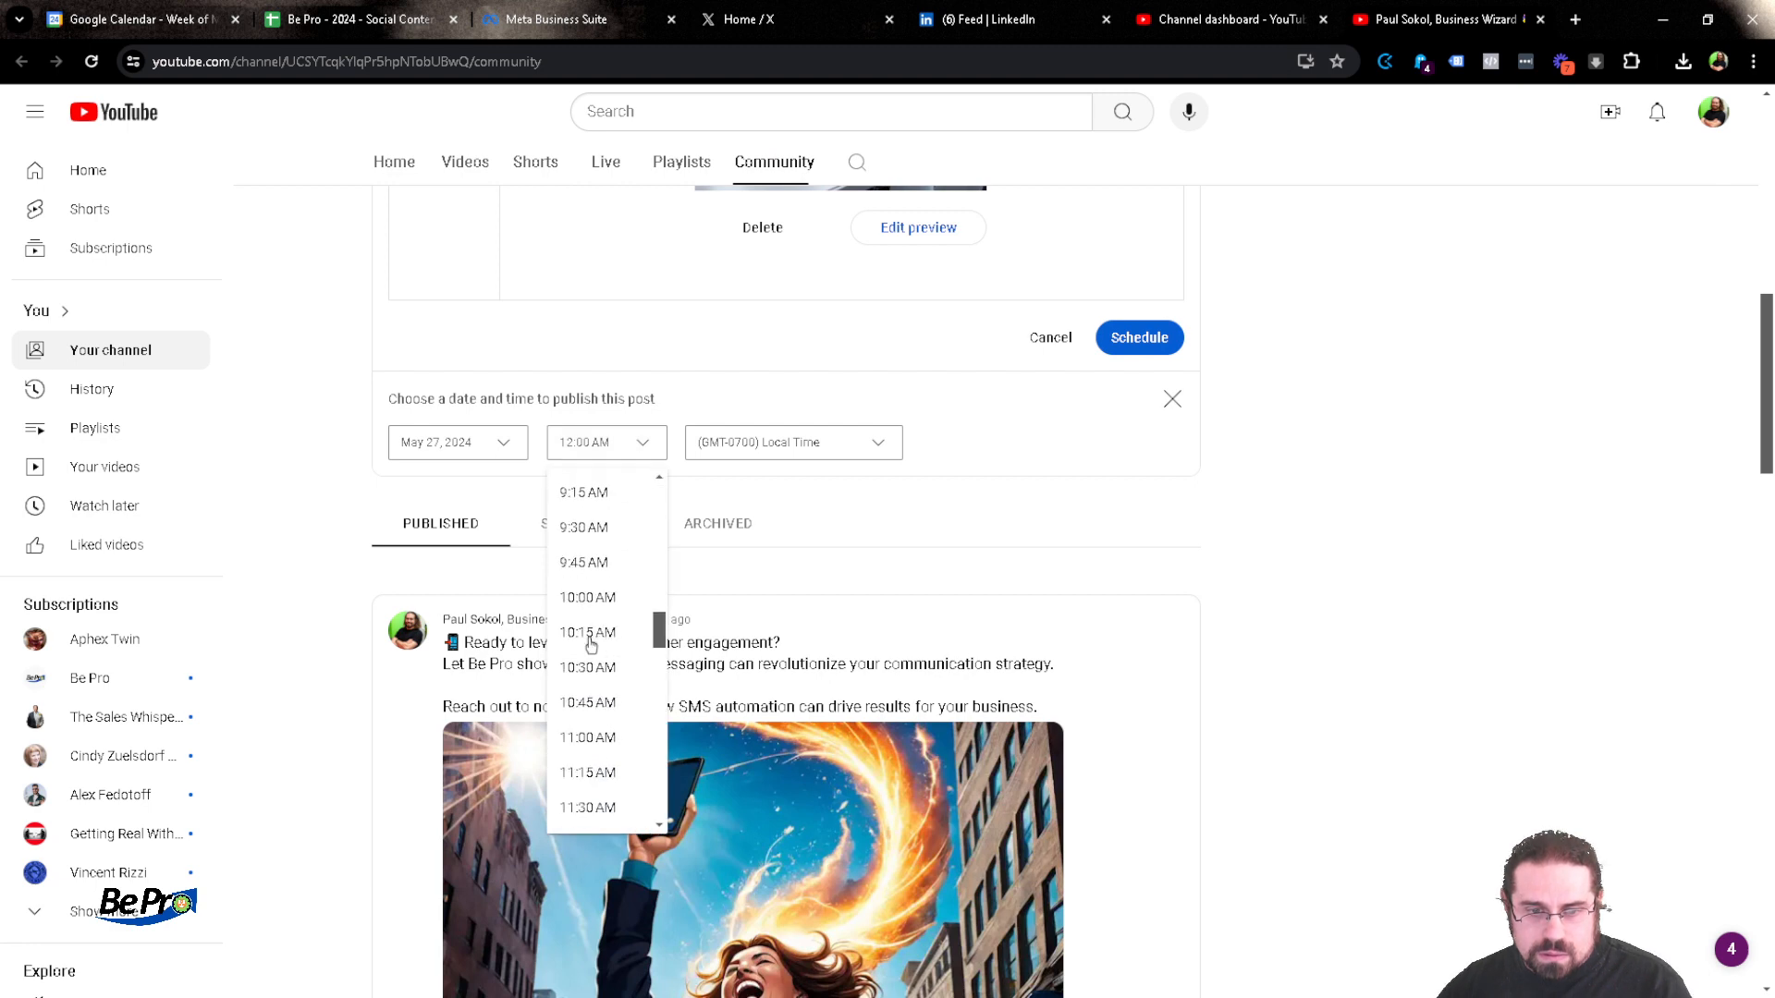
{"action": "scroll", "coordinate": [590, 644], "scroll_direction": "down", "scroll_amount": 5}
{"action": "left_click", "coordinate": [582, 703]}
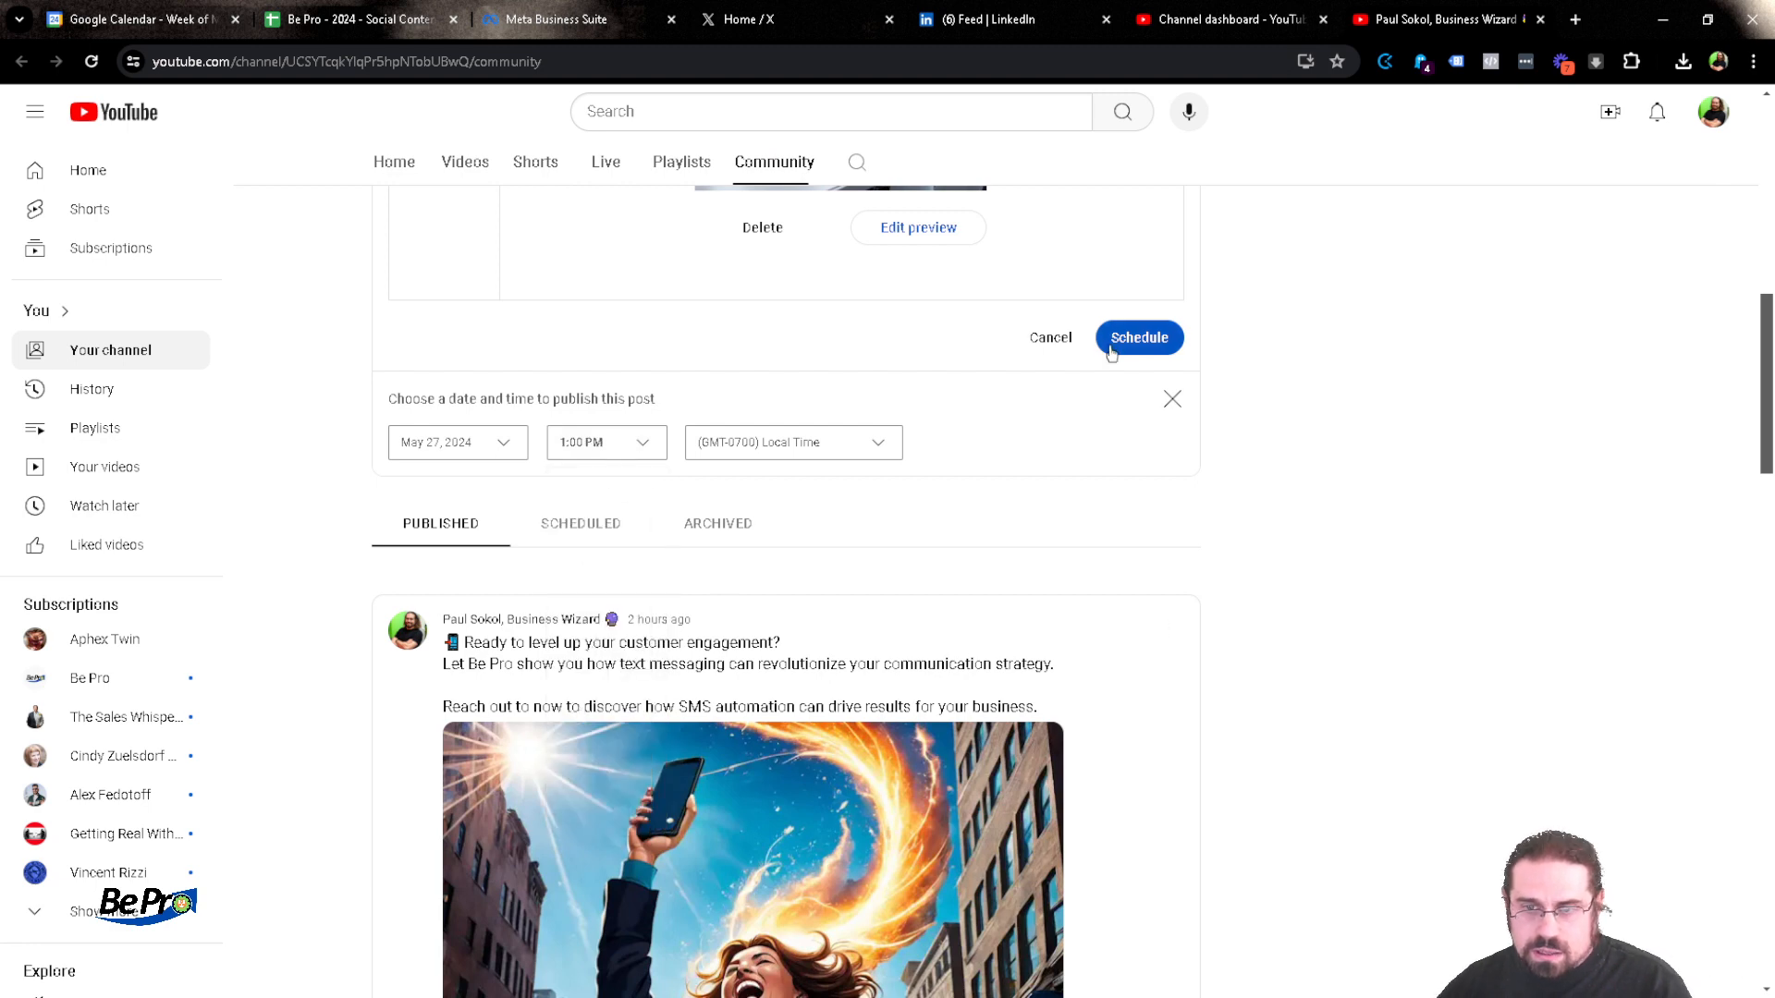
{"action": "left_click", "coordinate": [1138, 338]}
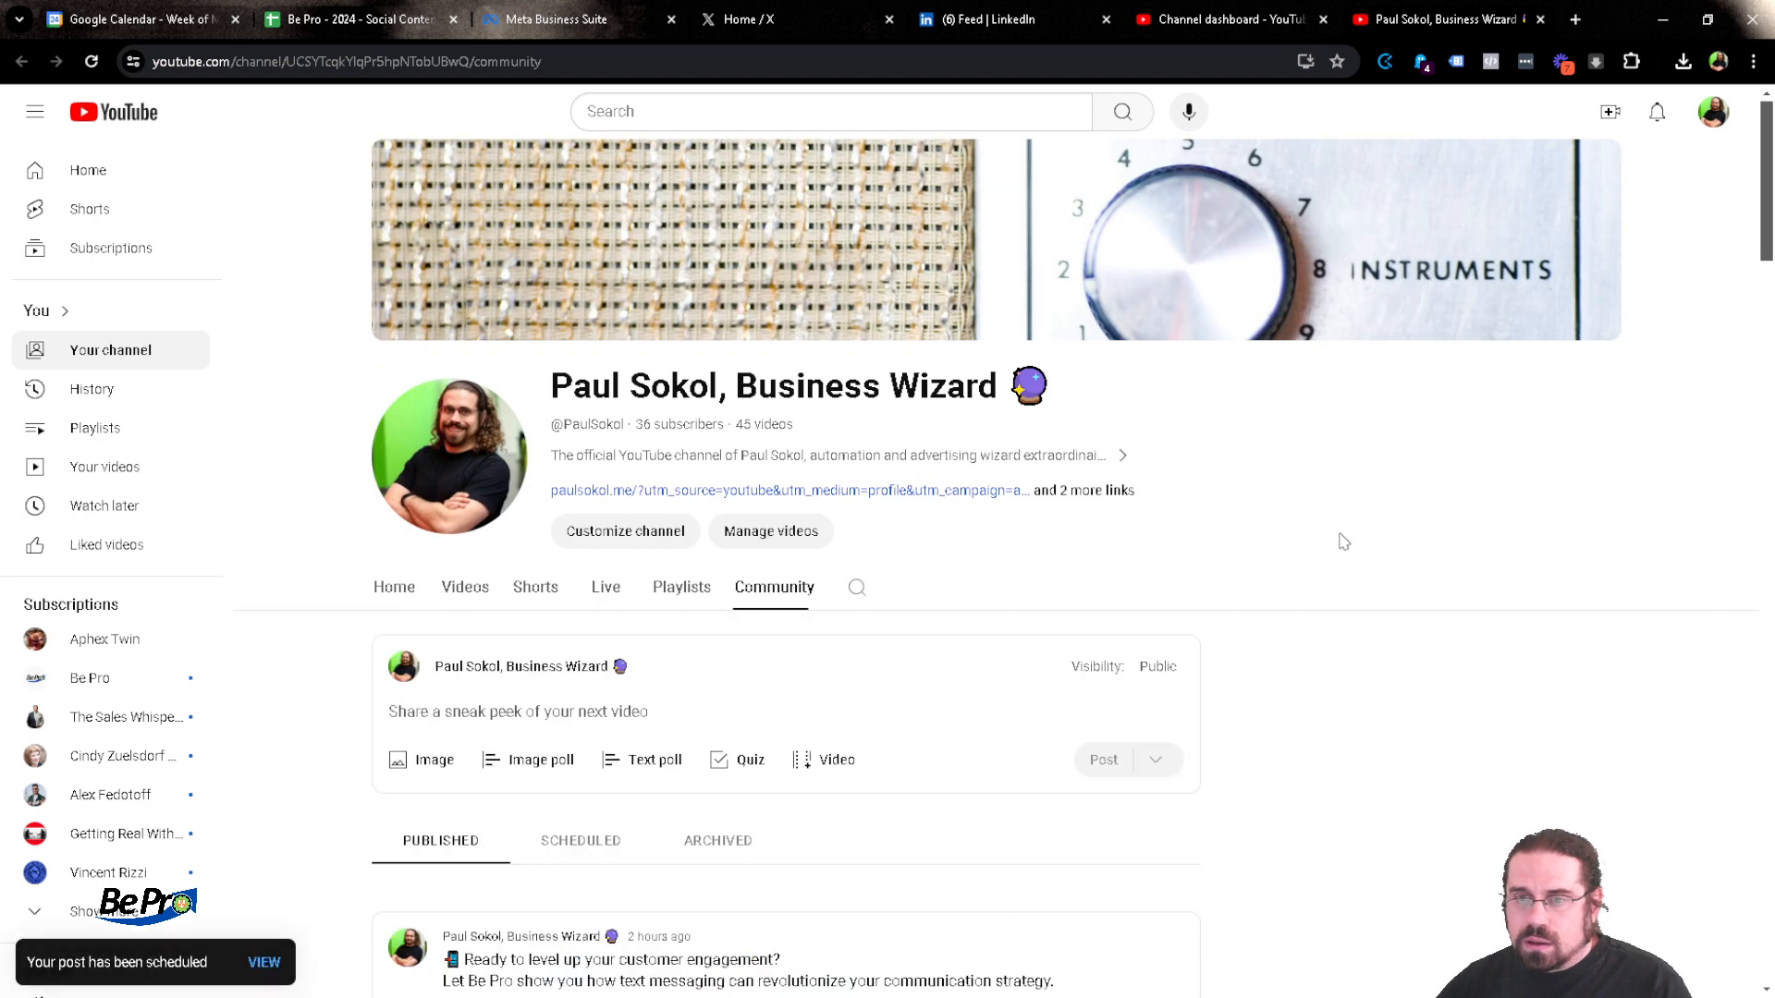
Switch to the content calendar and mark FB Published (PS) and IG Published (PS) with X for 05/27/24
{"action": "left_click", "coordinate": [365, 18]}
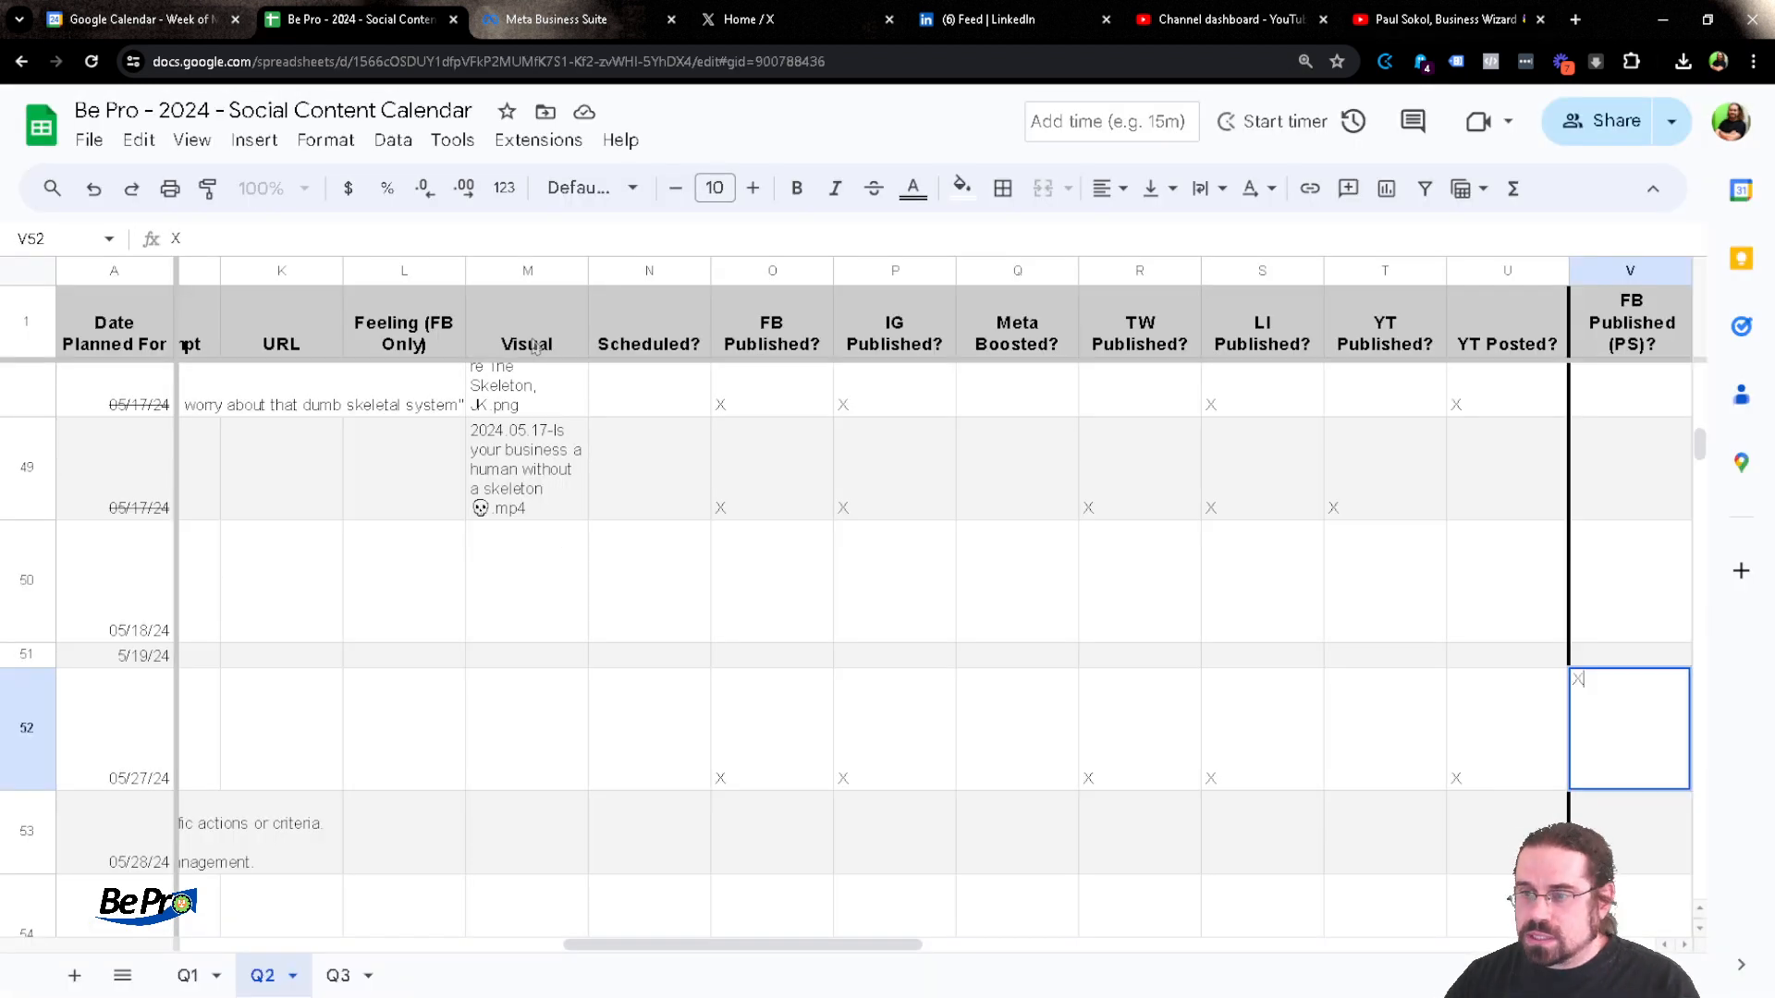
{"action": "key", "text": "Tab"}
{"action": "type", "text": "X"}
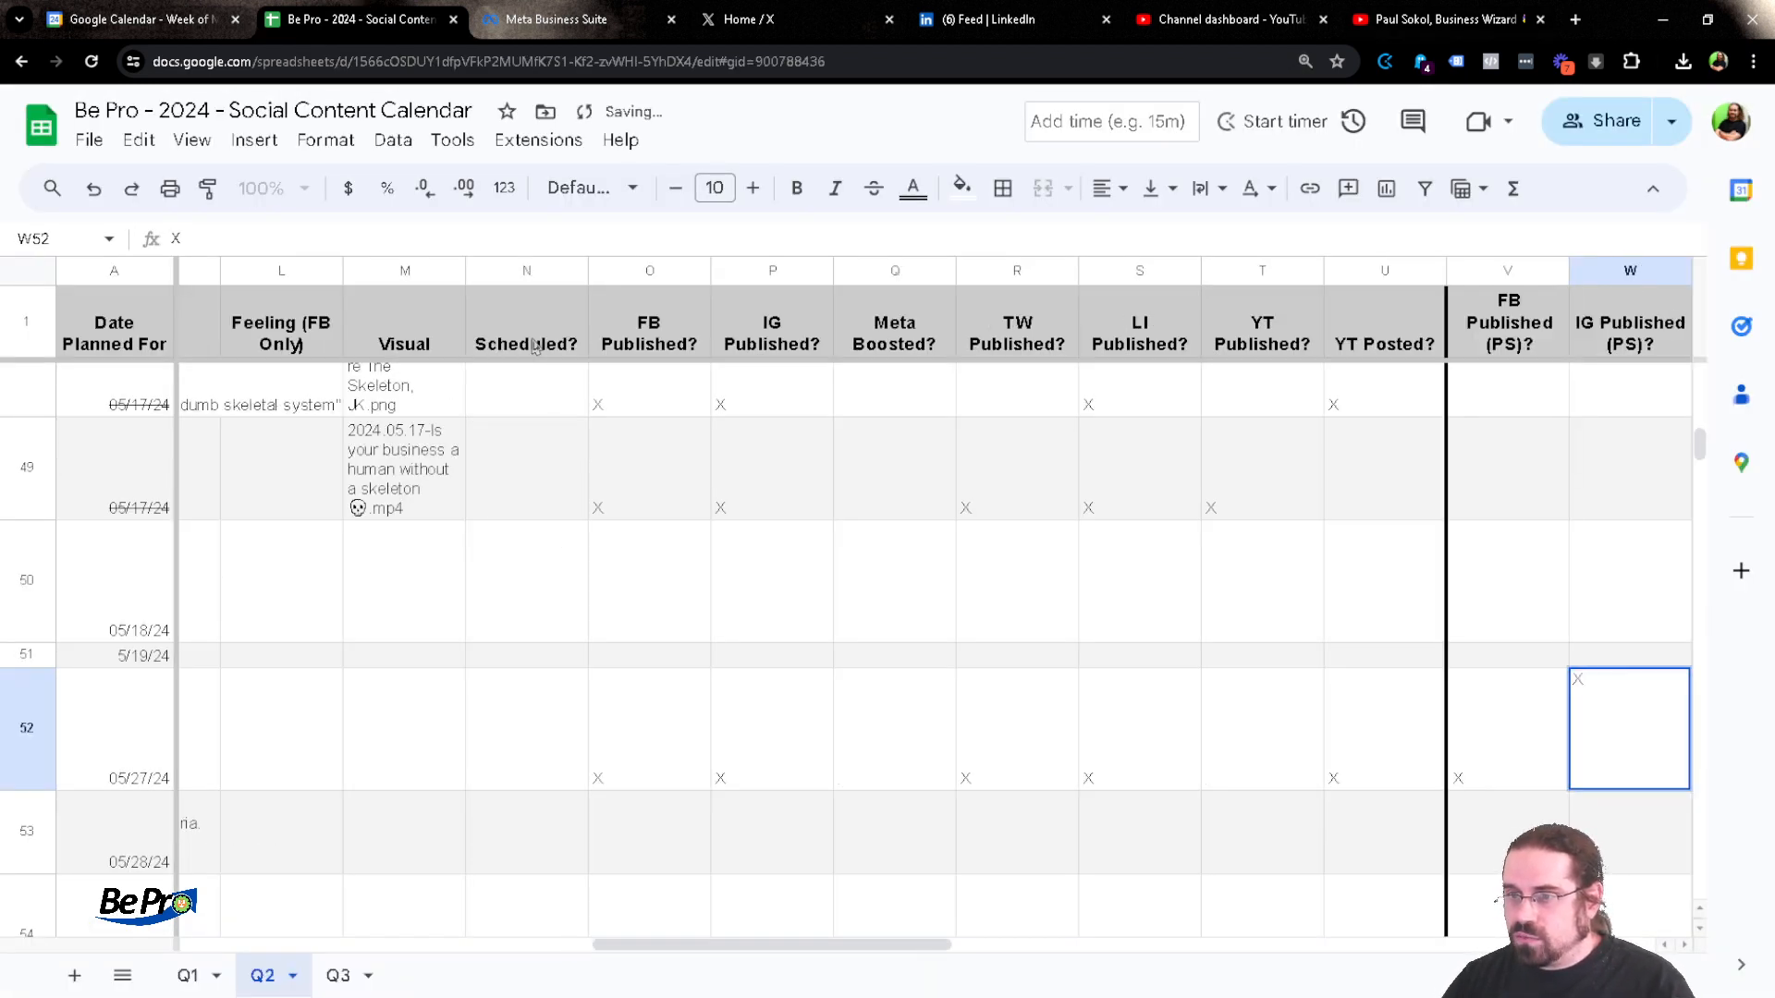
{"action": "key", "text": "Tab"}
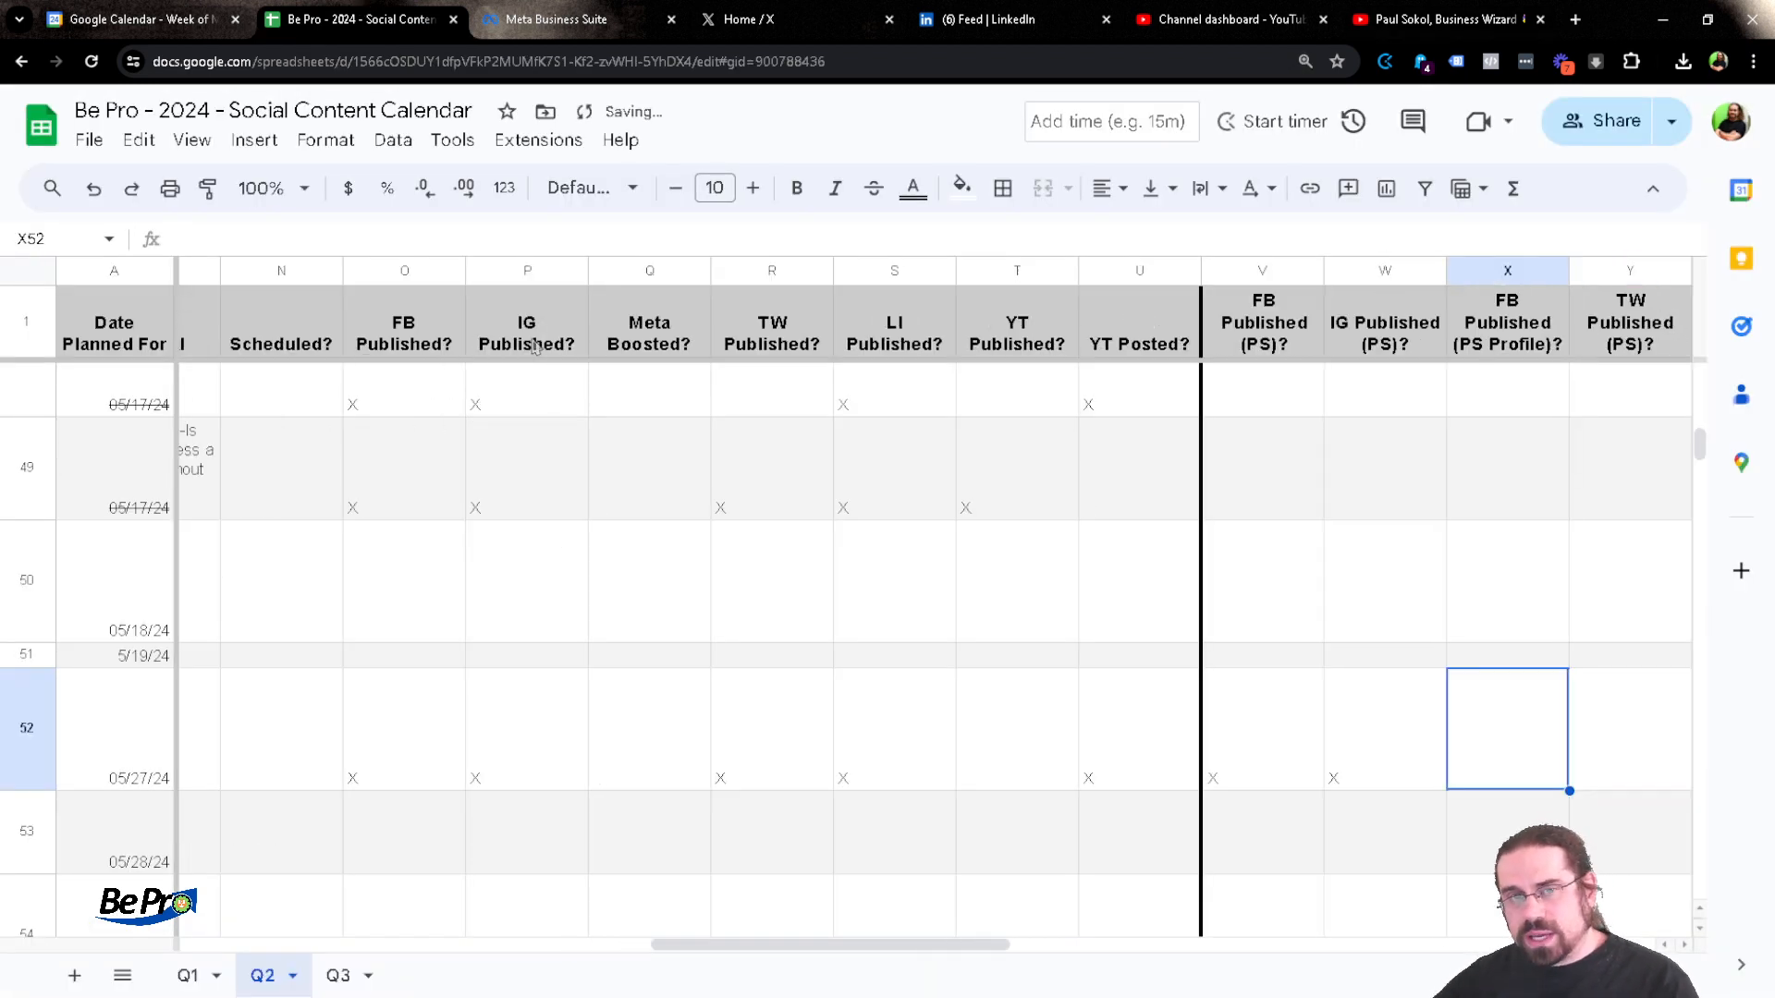
Open facebook.com in place of Meta Business Suite
{"action": "left_click", "coordinate": [531, 19]}
{"action": "left_click", "coordinate": [507, 69]}
{"action": "type", "text": "facebook.com"}
{"action": "key", "text": "Return"}
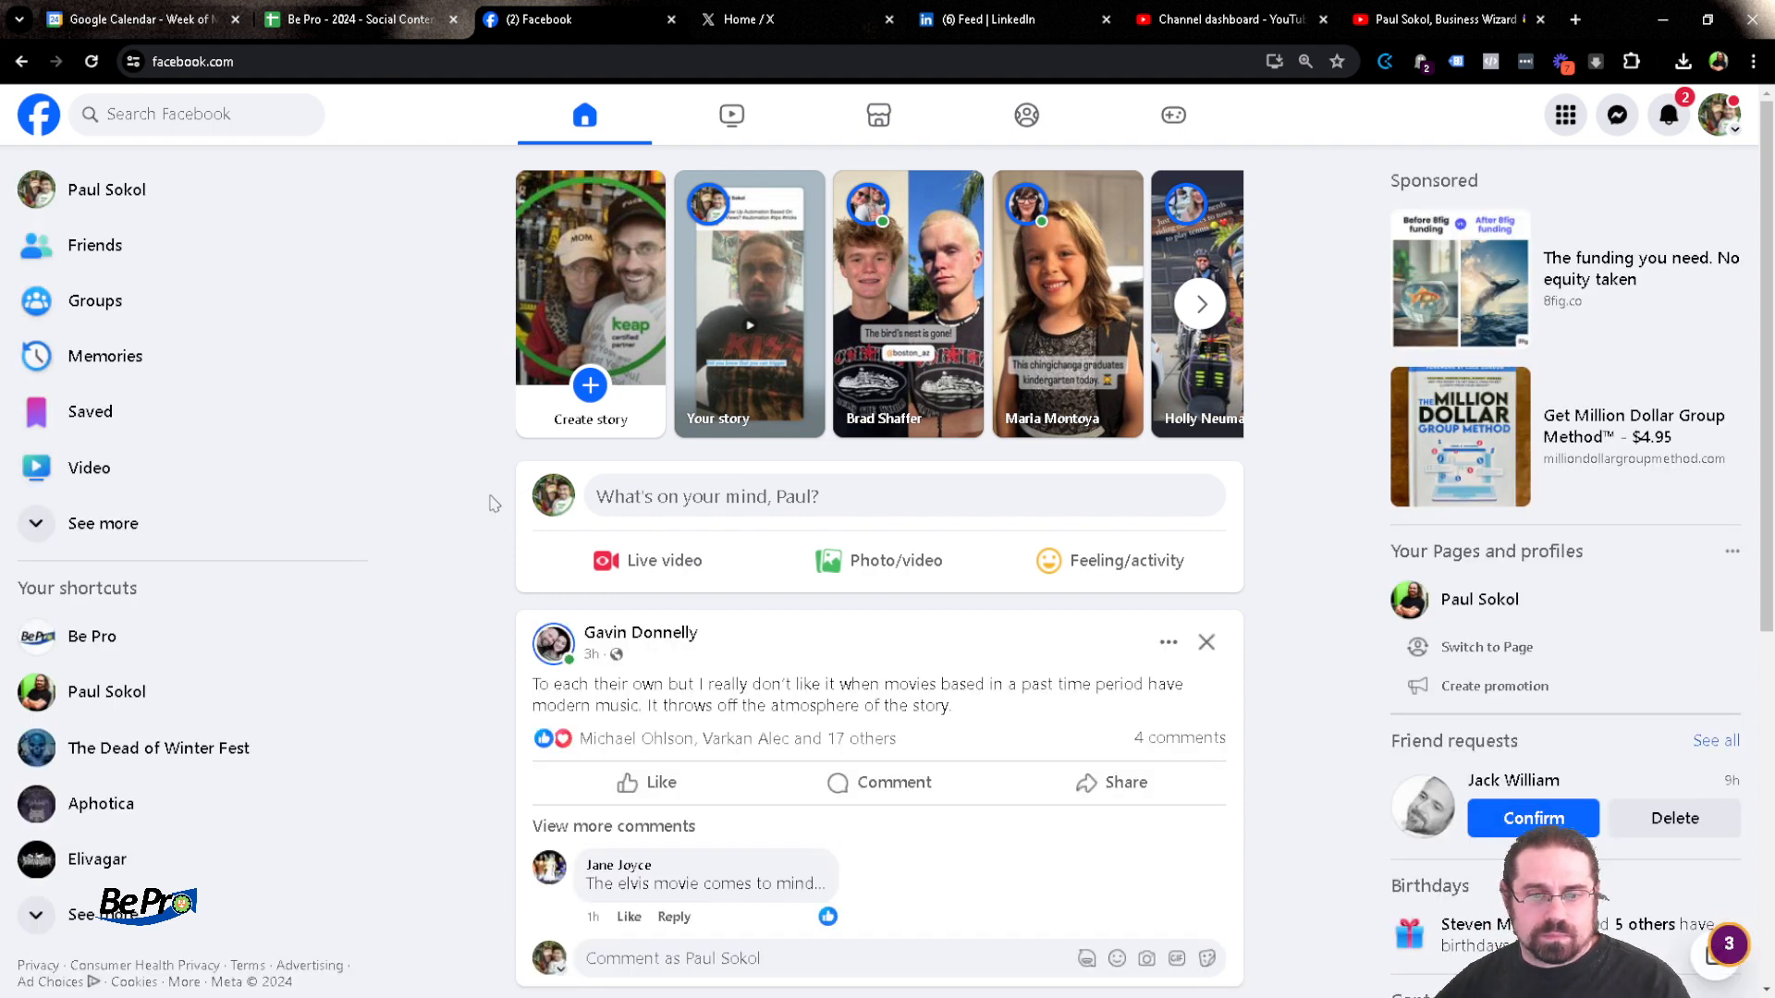
Publish a personal Facebook profile post with 2024.05.27-Keap Goal Web Page View.png and the caption starting "Ready to supercharge your sales and marketing efforts?"
{"action": "left_click", "coordinate": [871, 566]}
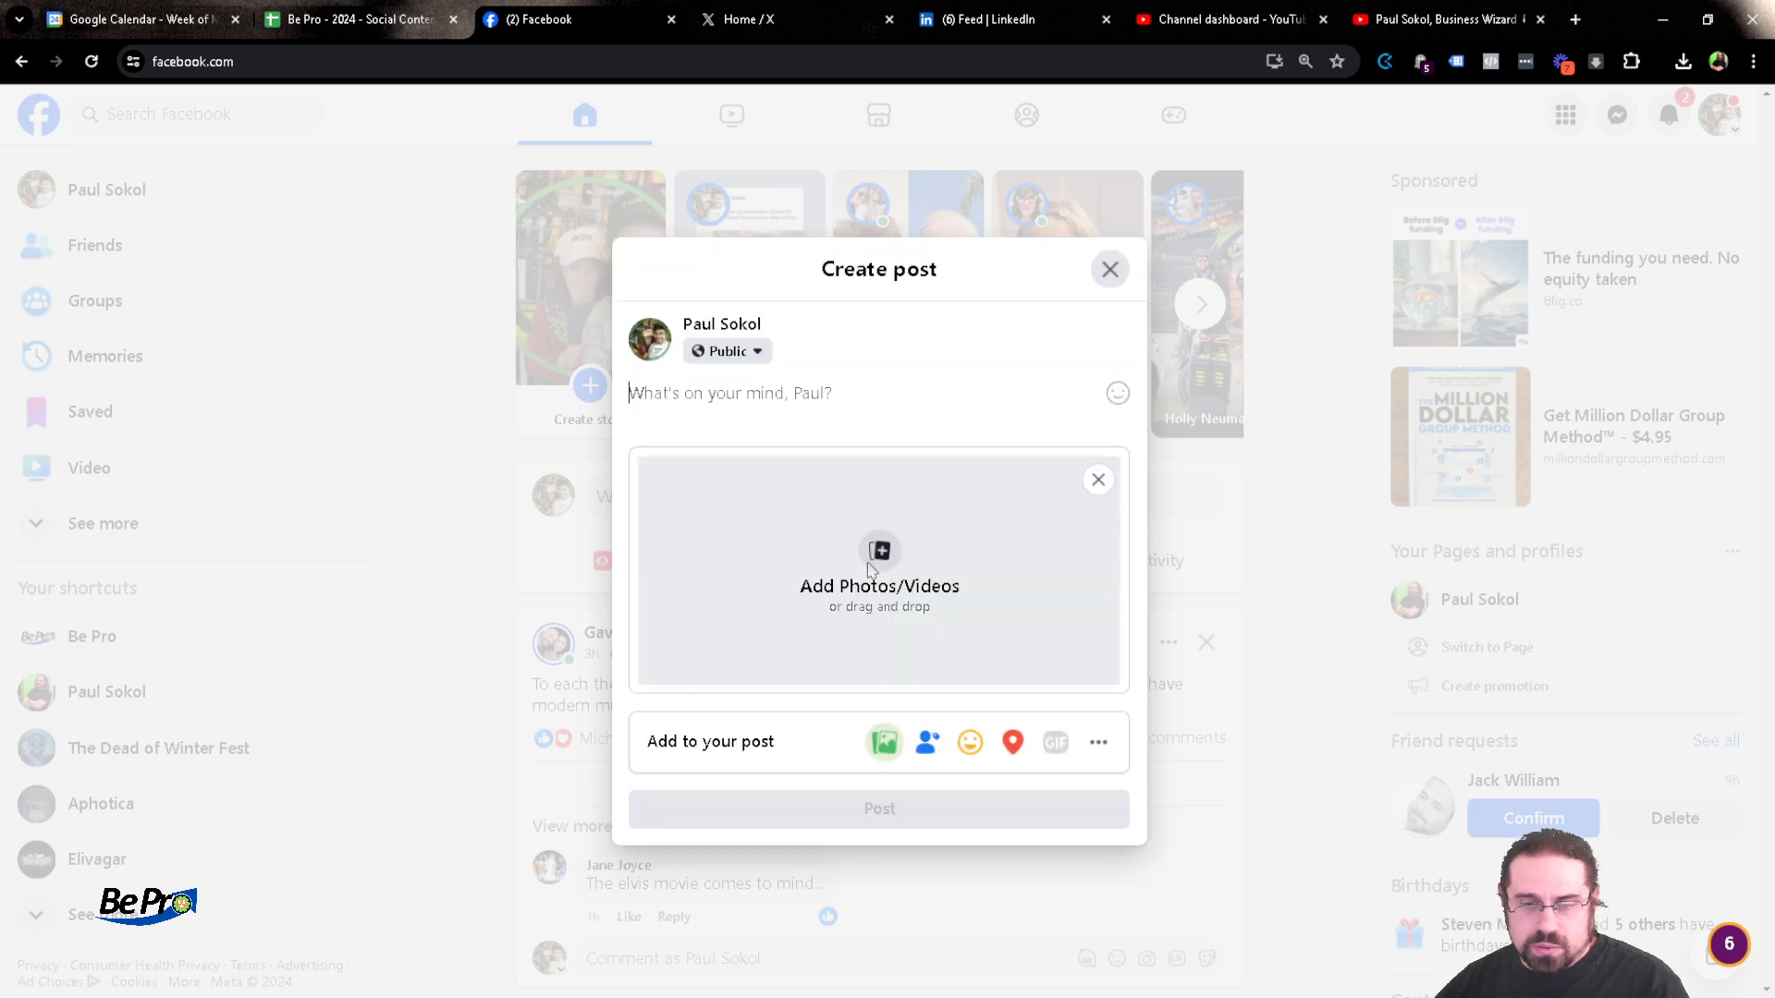
{"action": "left_click", "coordinate": [860, 586]}
{"action": "double_click", "coordinate": [296, 159]}
{"action": "left_click", "coordinate": [766, 314]}
{"action": "type", "text": "Ready to supercharge your sales and marketing efforts? With Keap's Web Page View goal, you can stay one step ahead of your leads' interests and deliver timely, relevant interactions.  Reach out to Be Pro today and discover how you can leverage website engagement to drive conversions and grow your business! 📈"}
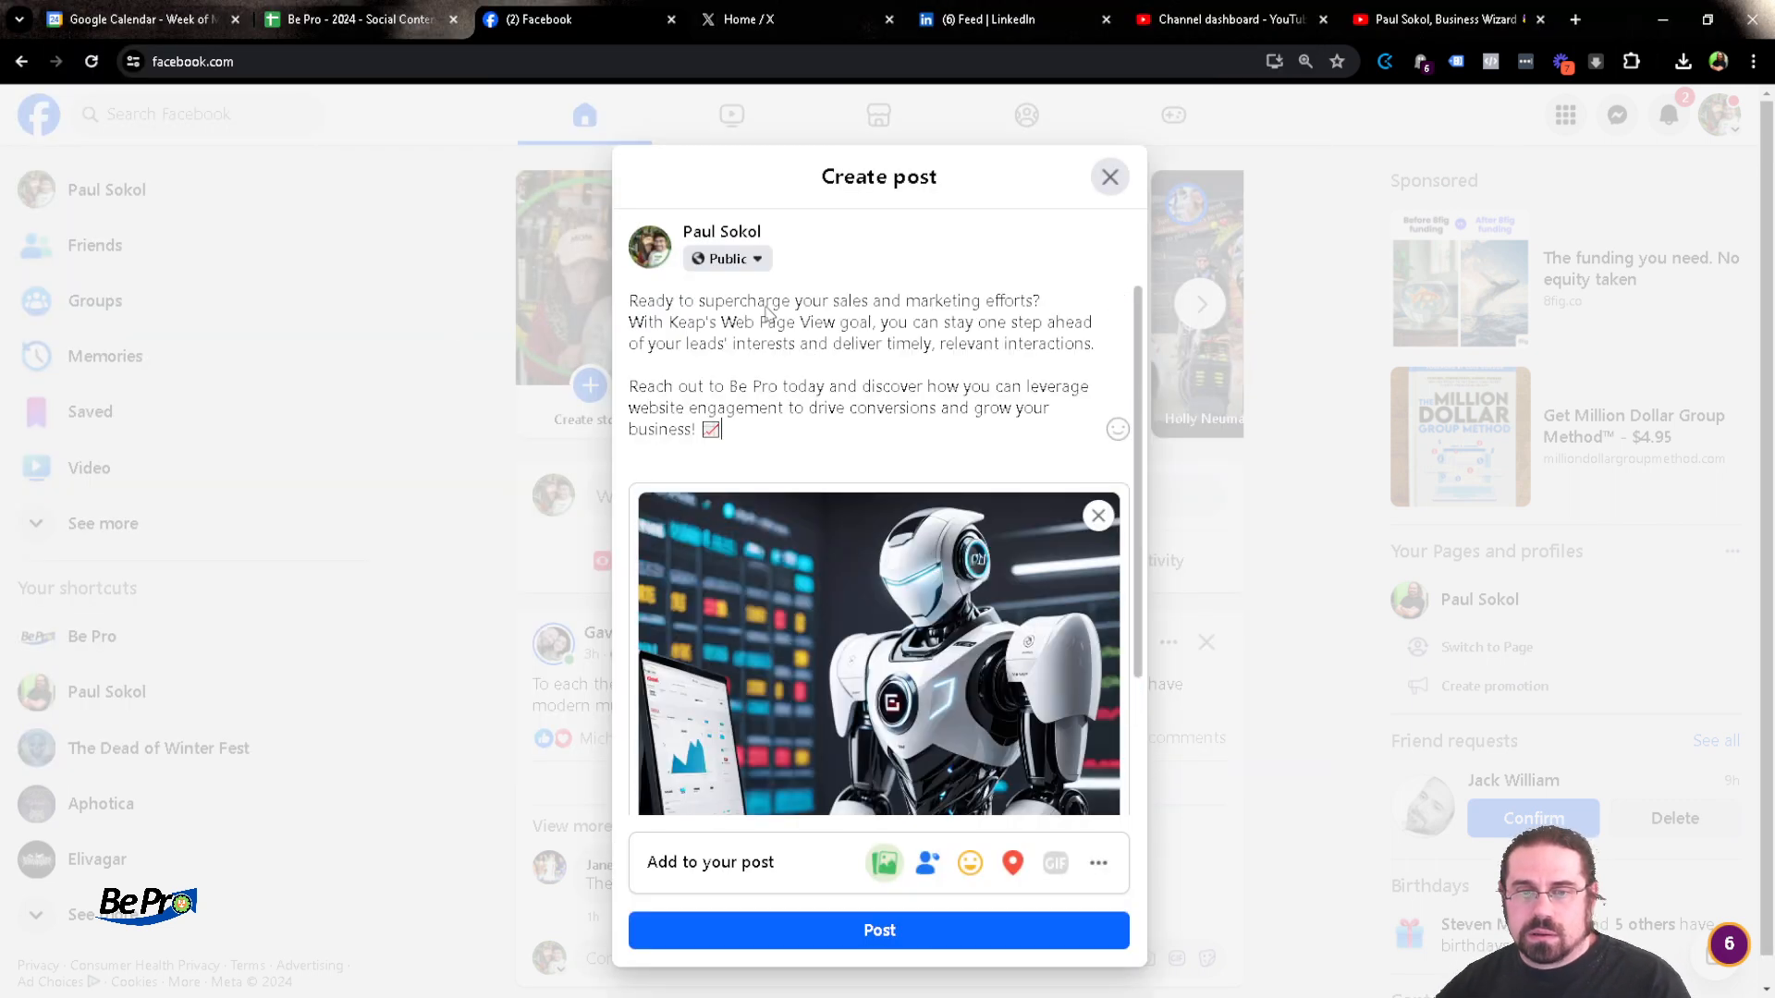
{"action": "left_click", "coordinate": [909, 941]}
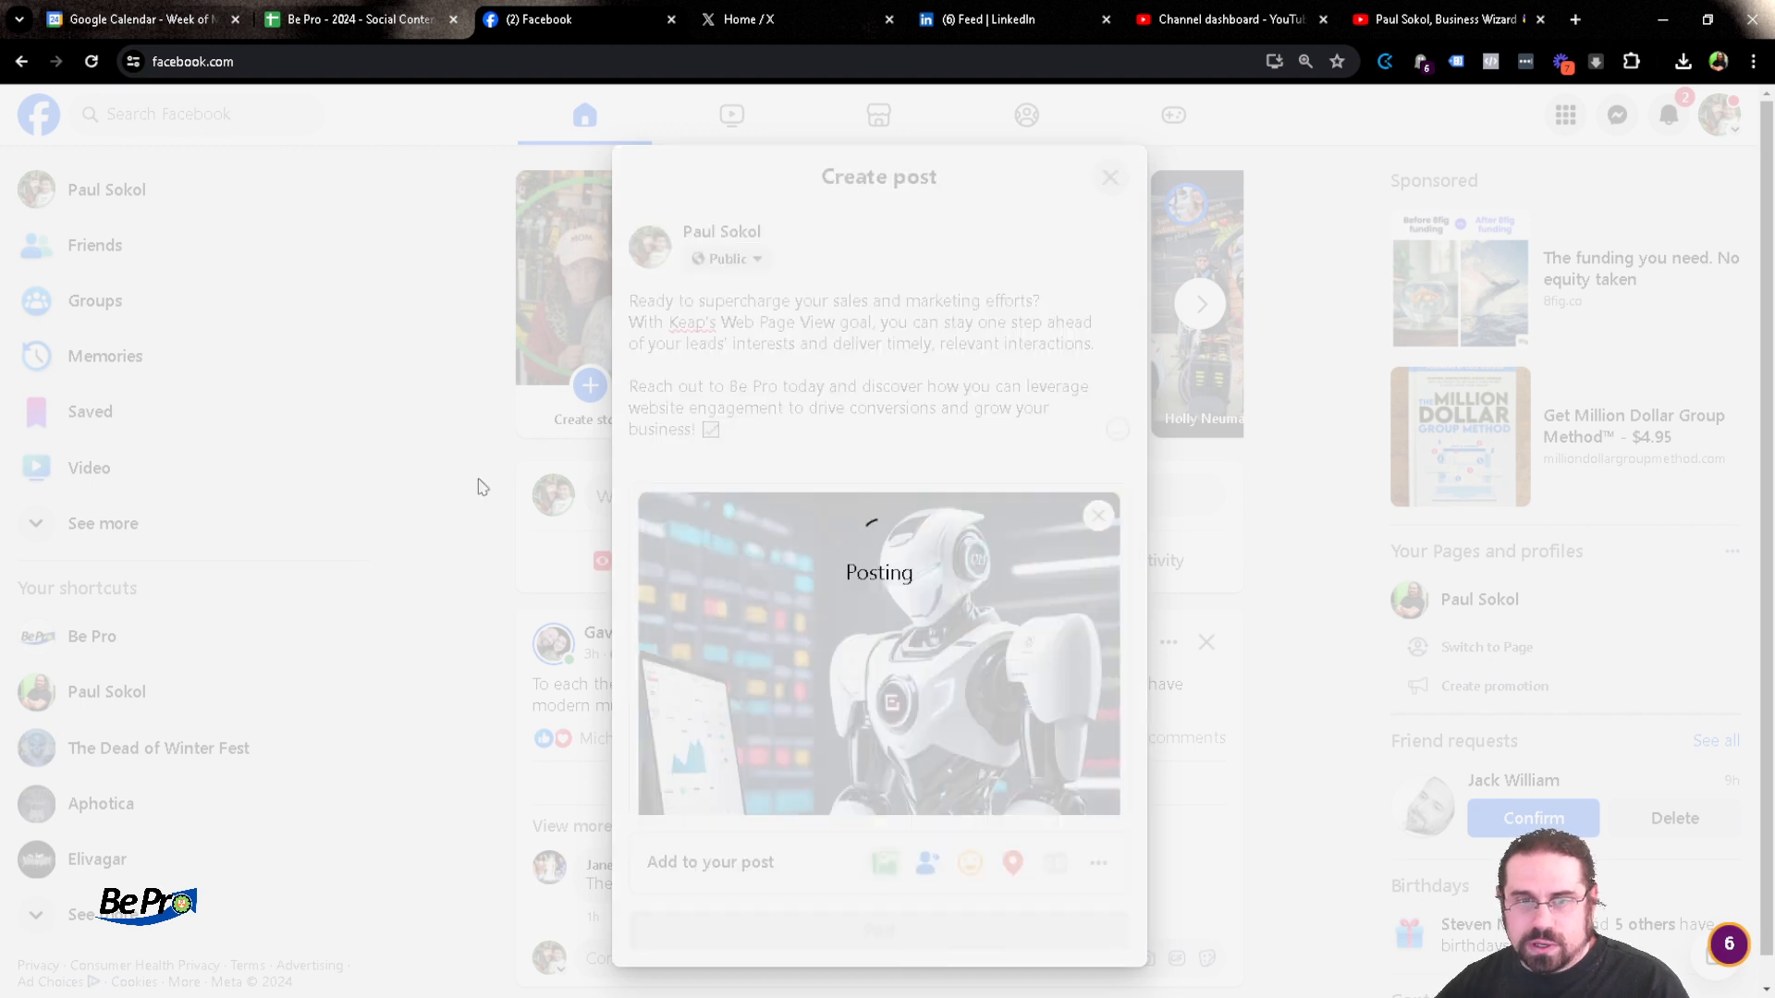
In the calendar's 05/27/24 row, mark FB (PS Profile), TW, LI (PS Profile), LI and YT Posted (PS) with X, leaving YT Published (PS) blank
{"action": "left_click", "coordinate": [458, 11]}
{"action": "key", "text": "Tab"}
{"action": "type", "text": "X"}
{"action": "key", "text": "Tab"}
{"action": "type", "text": "X"}
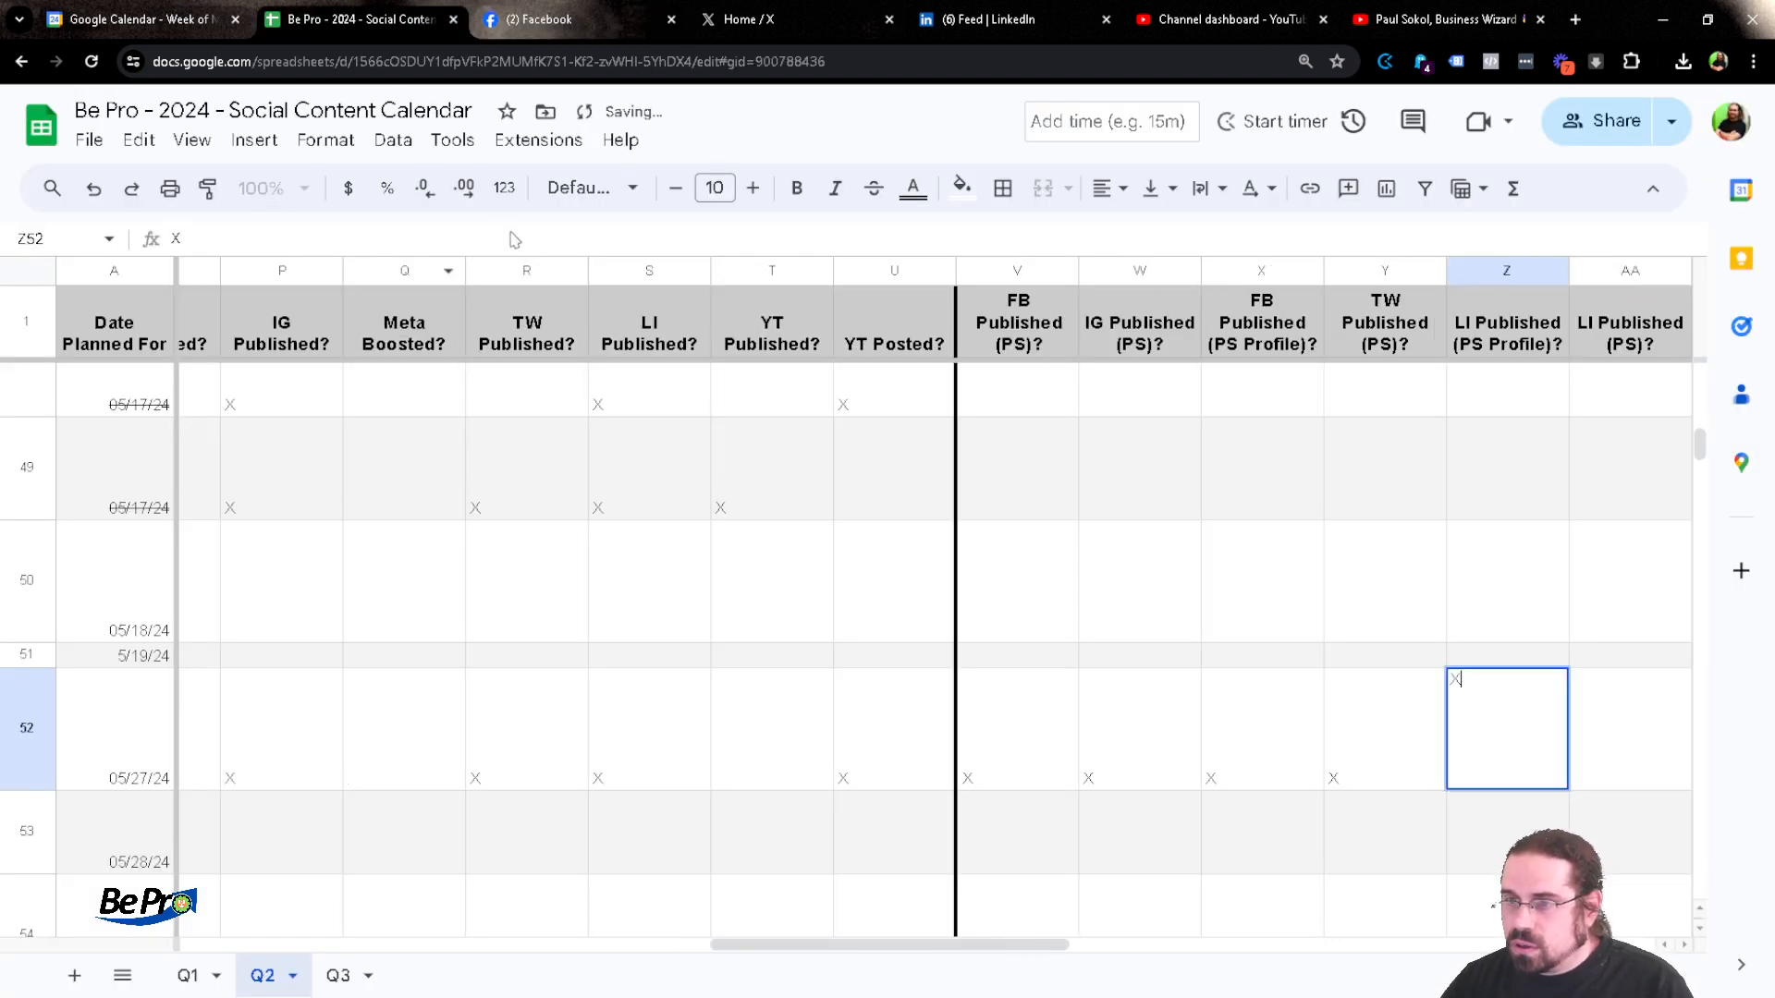
{"action": "key", "text": "Tab"}
{"action": "type", "text": "X"}
{"action": "key", "text": "Tab"}
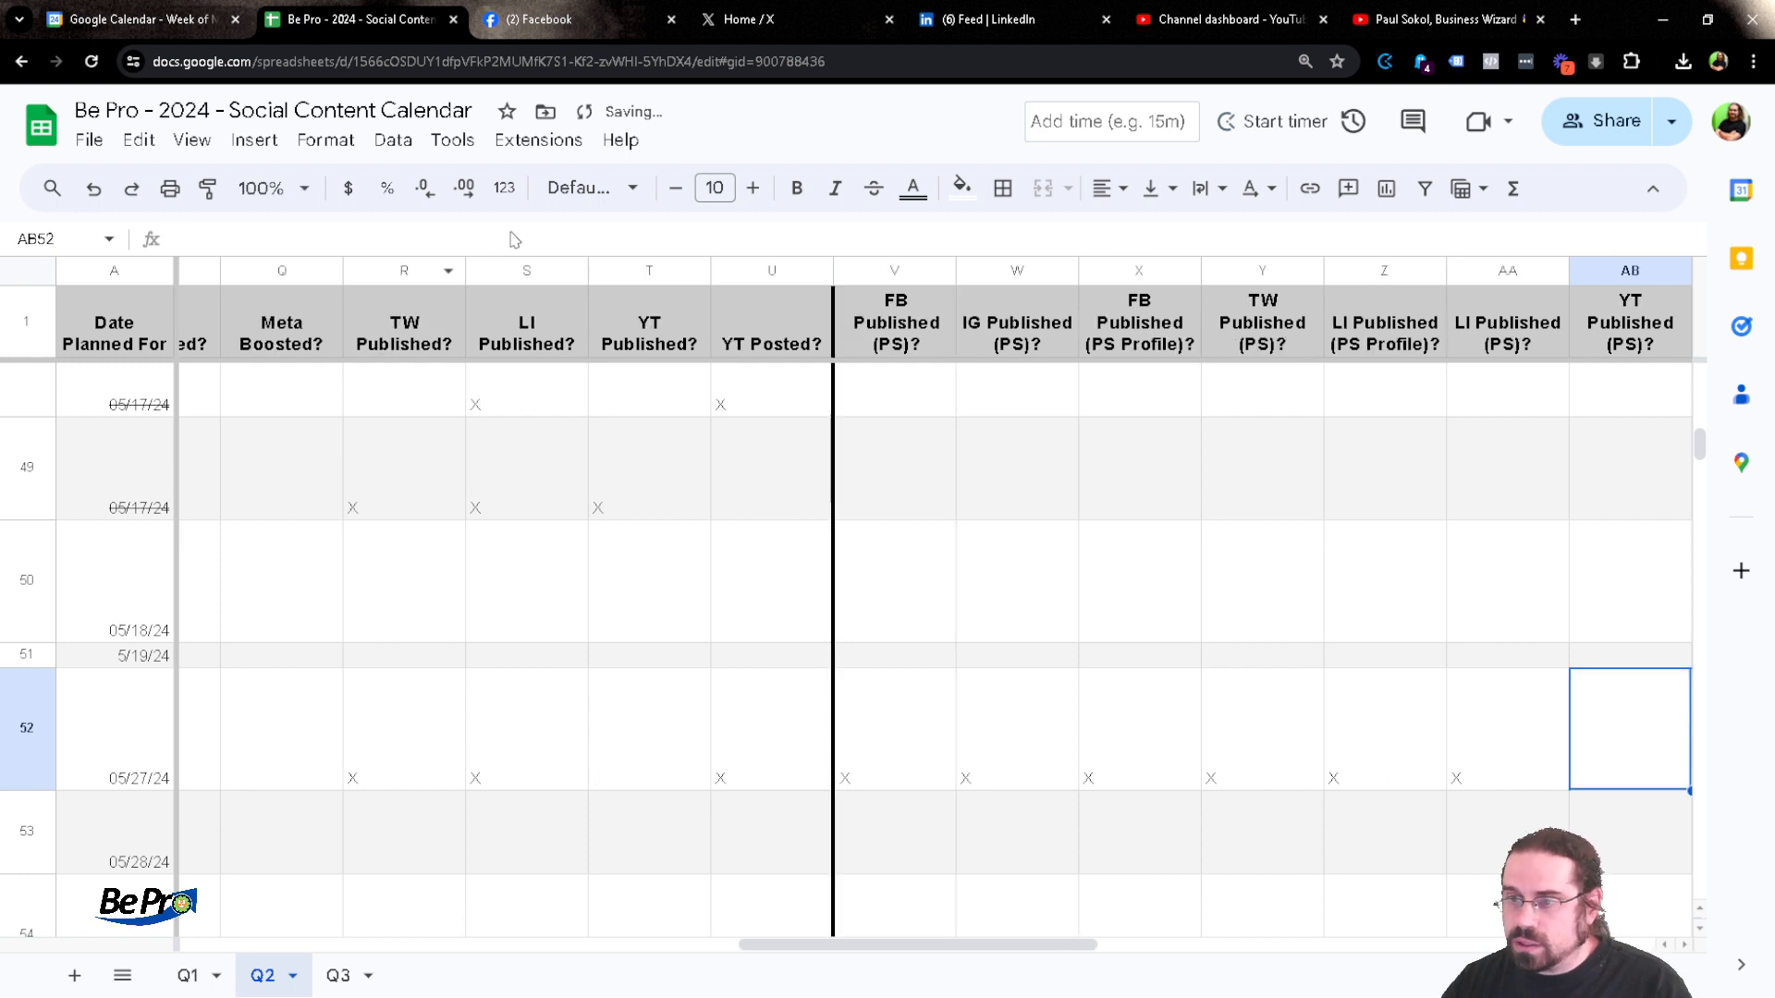
{"action": "key", "text": "Tab"}
{"action": "type", "text": "X"}
{"action": "key", "text": "Tab"}
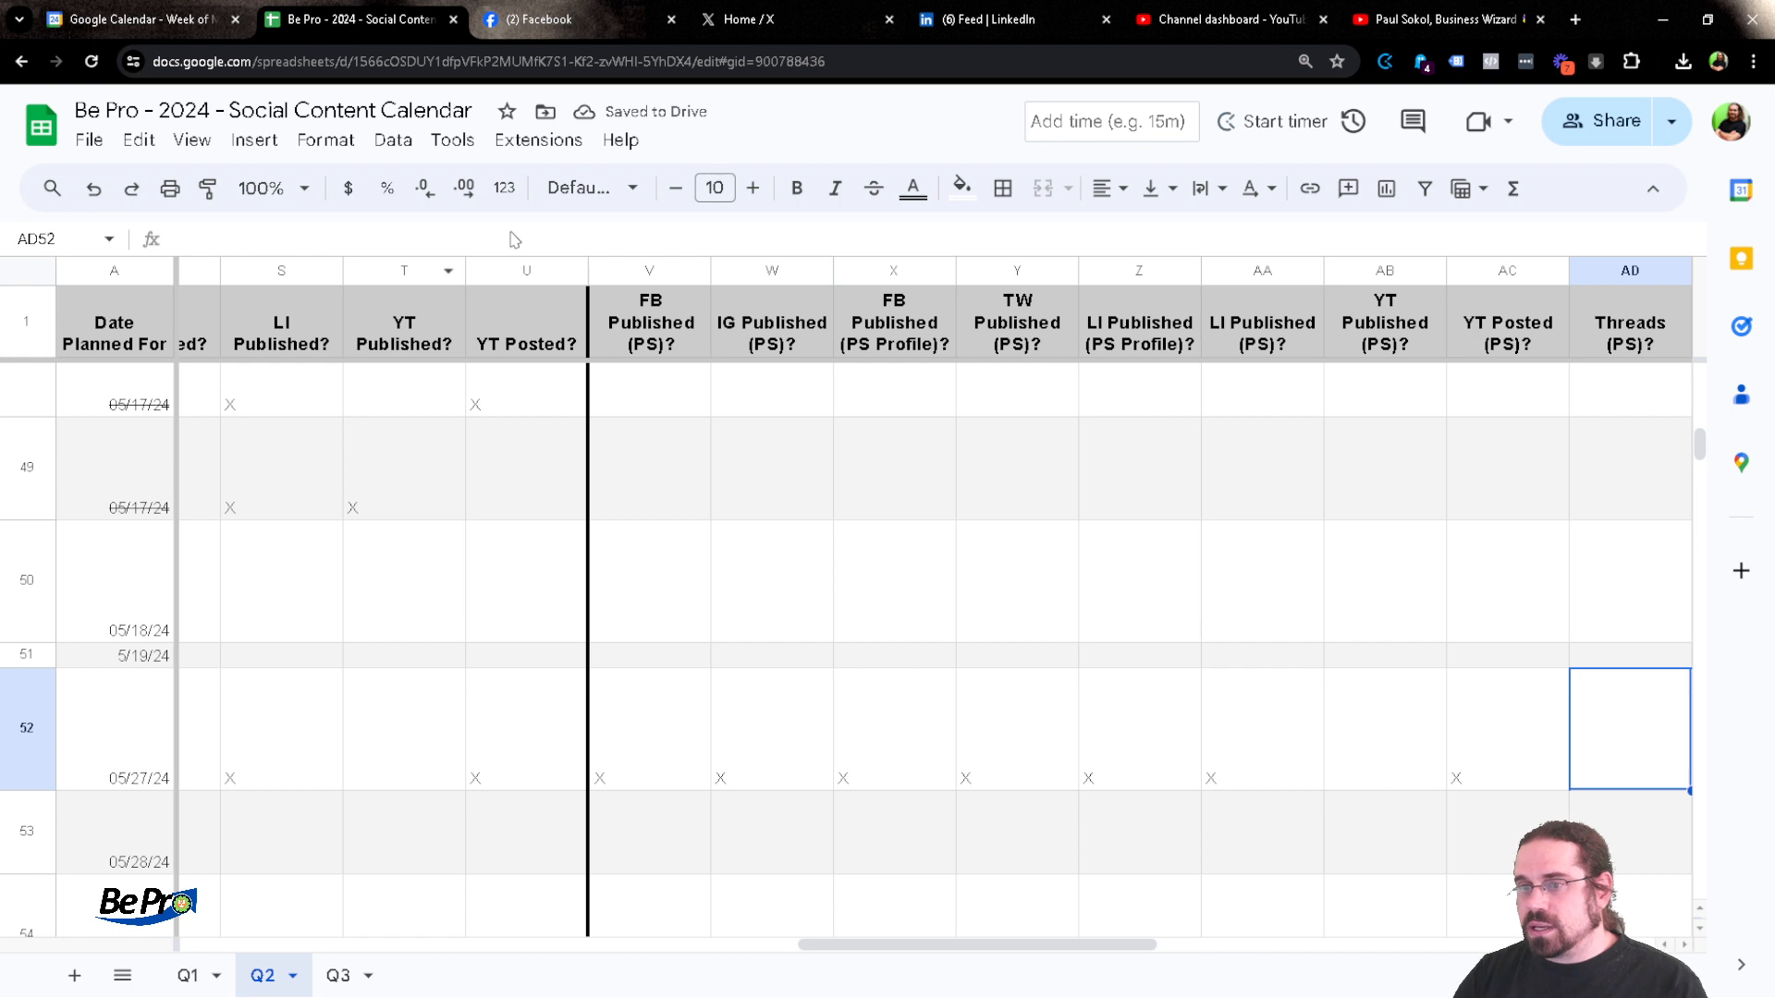
Select the Threads (PS) cell in the 05/27/24 row and open threads.net in place of Facebook
{"action": "key", "text": "Right"}
{"action": "key", "text": "Right"}
{"action": "key", "text": "Left"}
{"action": "key", "text": "Left"}
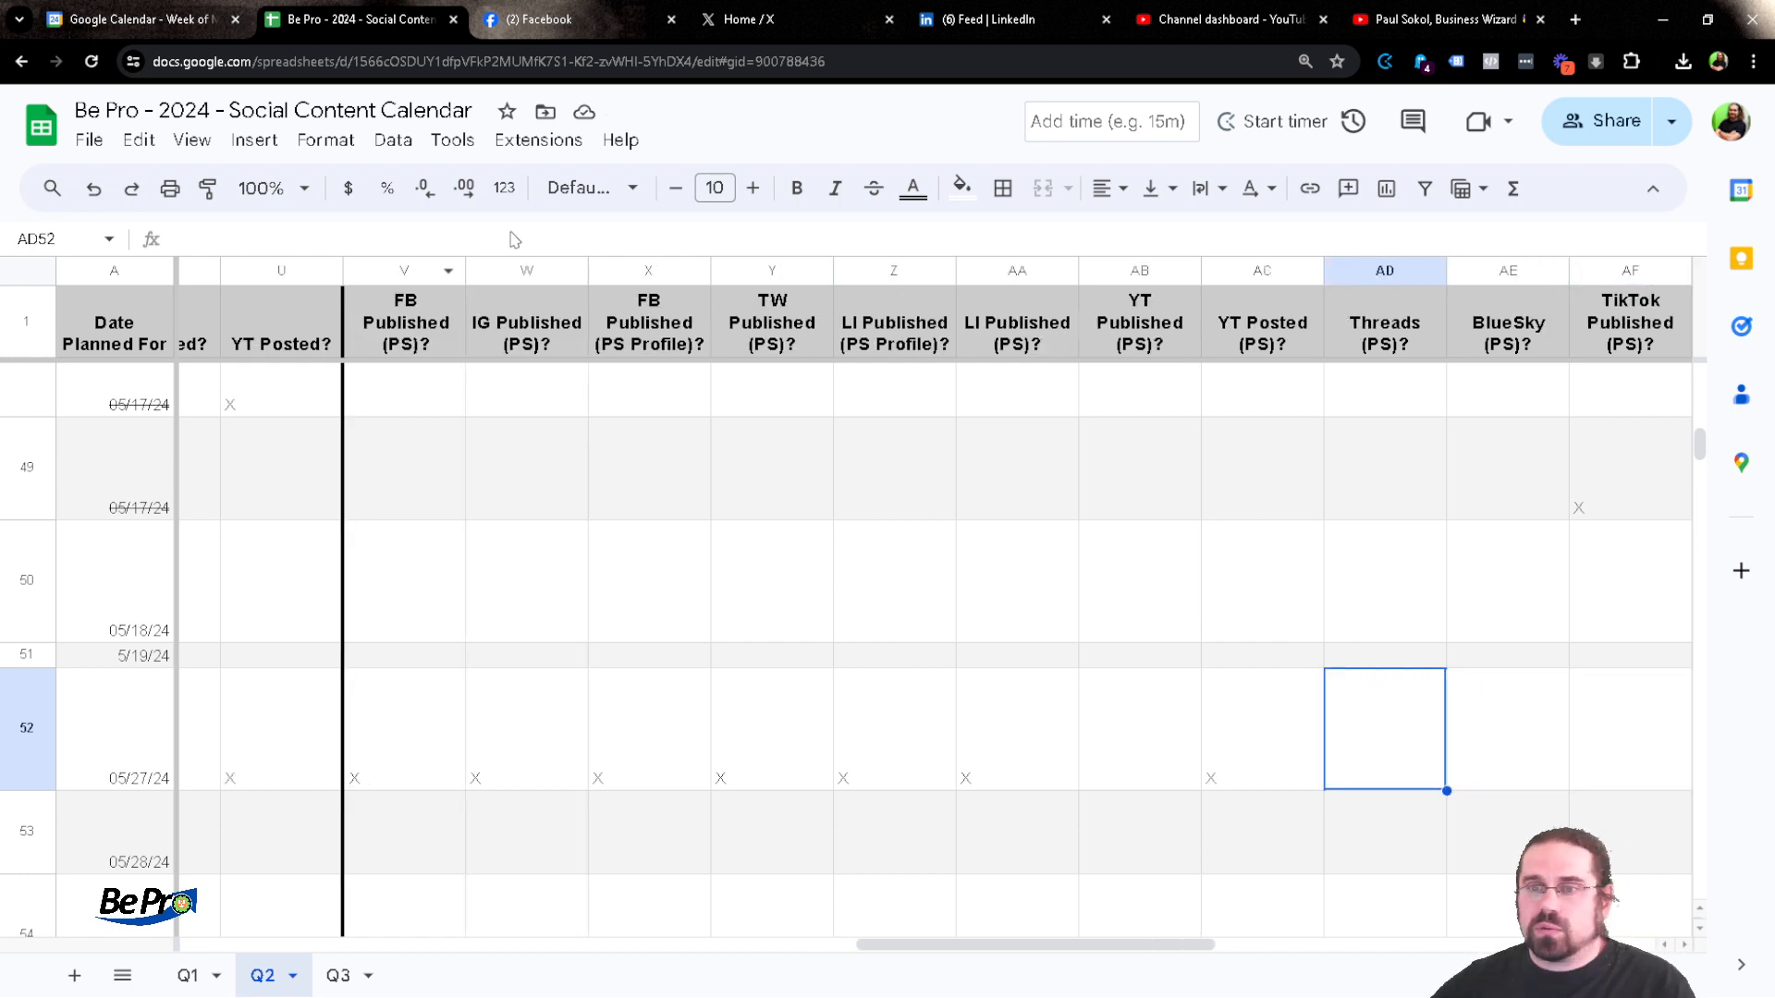
{"action": "key", "text": "ctrl+Tab"}
{"action": "key", "text": "ctrl+l"}
{"action": "type", "text": "threads.net"}
{"action": "key", "text": "Return"}
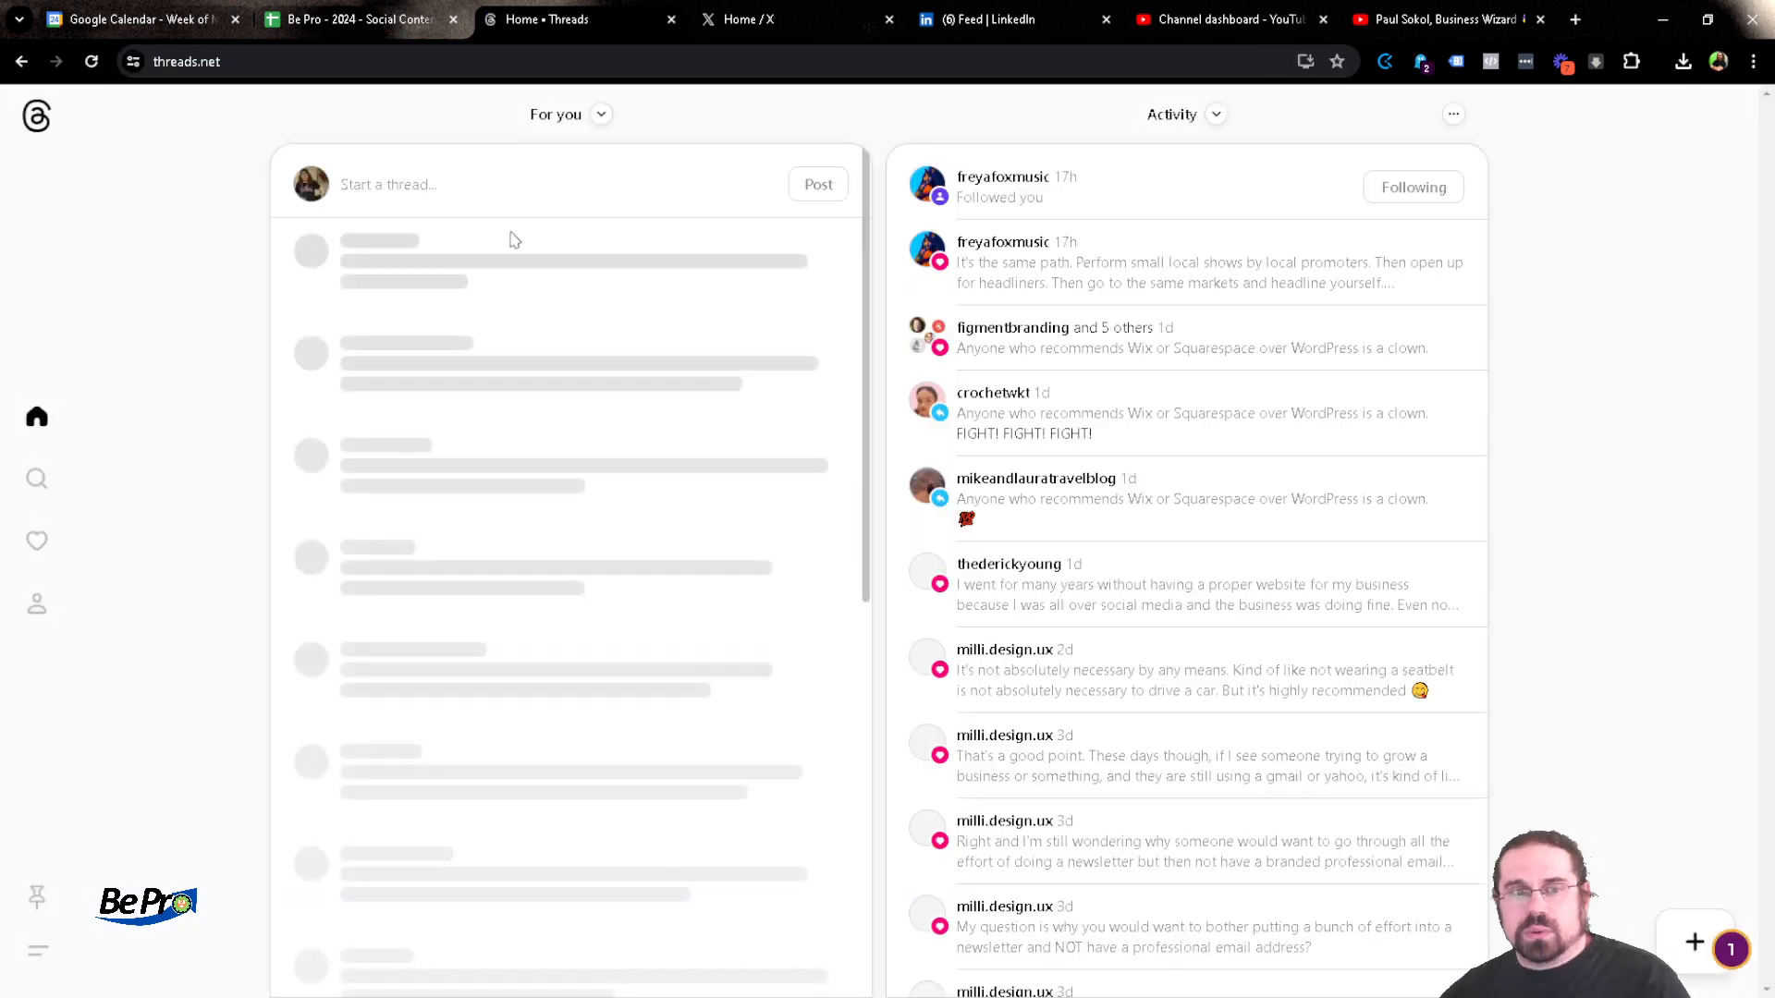
Publish a new thread with the image 2024.05.27-Keap Goal Web Page View.png attached
{"action": "left_click", "coordinate": [447, 191]}
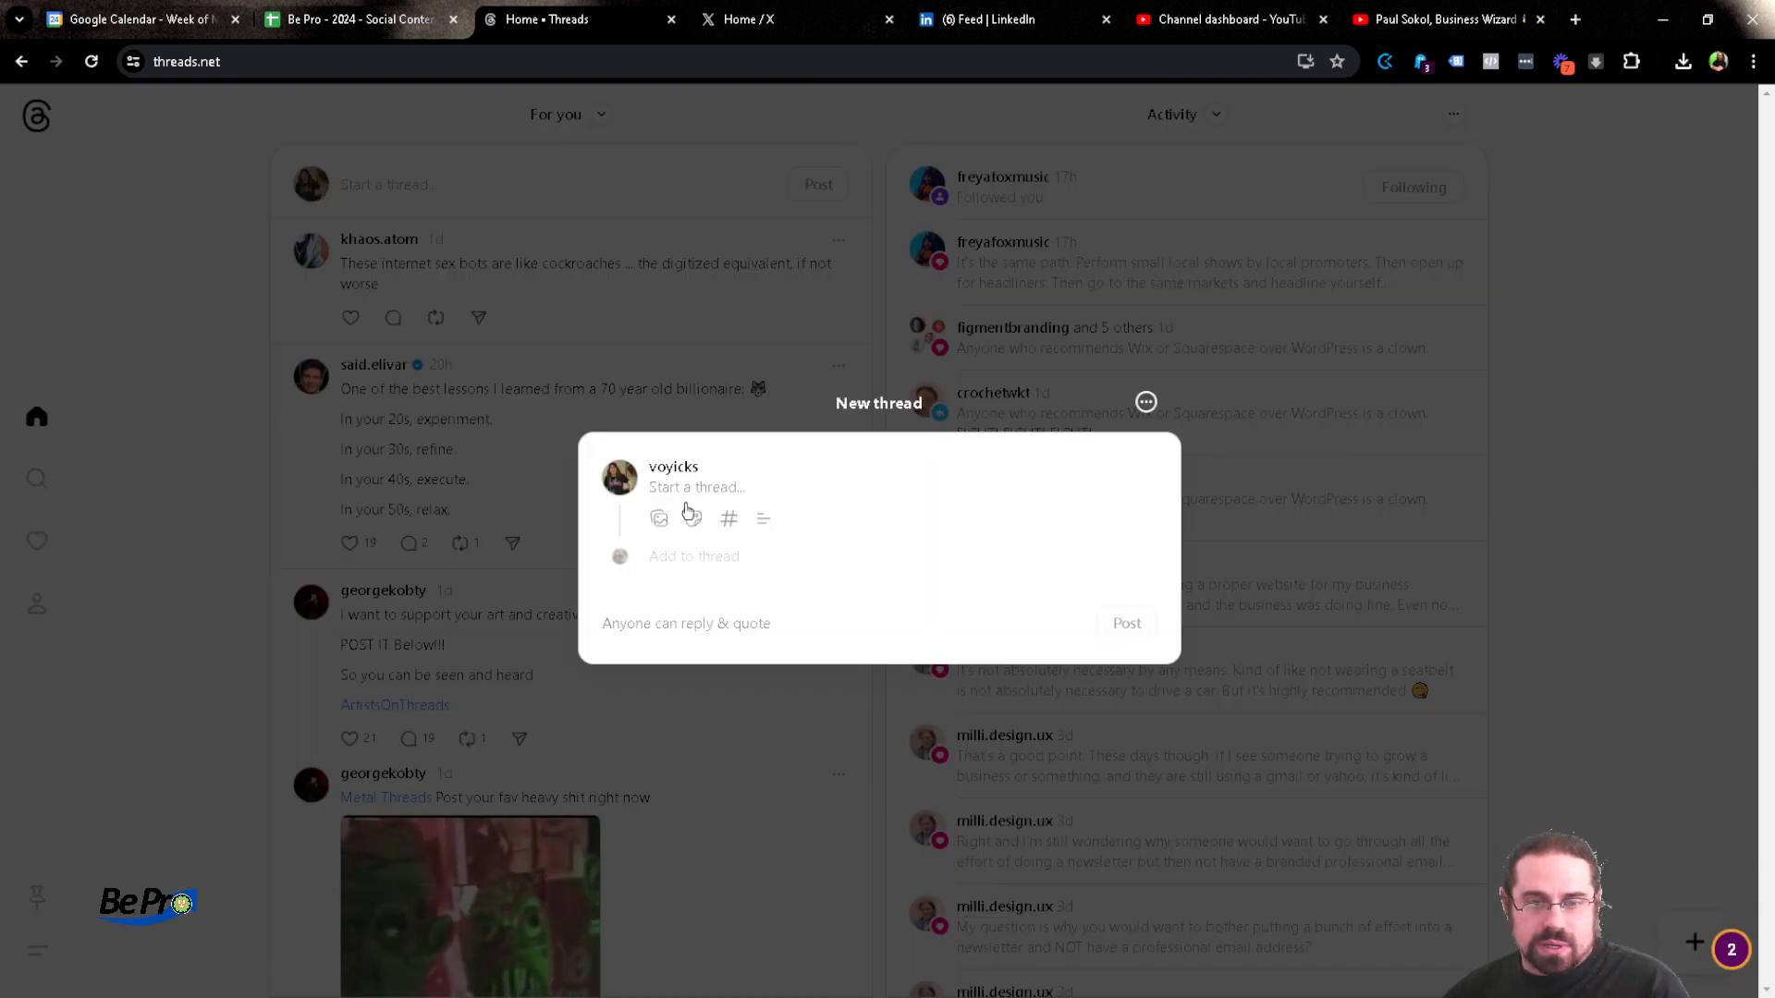
{"action": "left_click", "coordinate": [656, 524]}
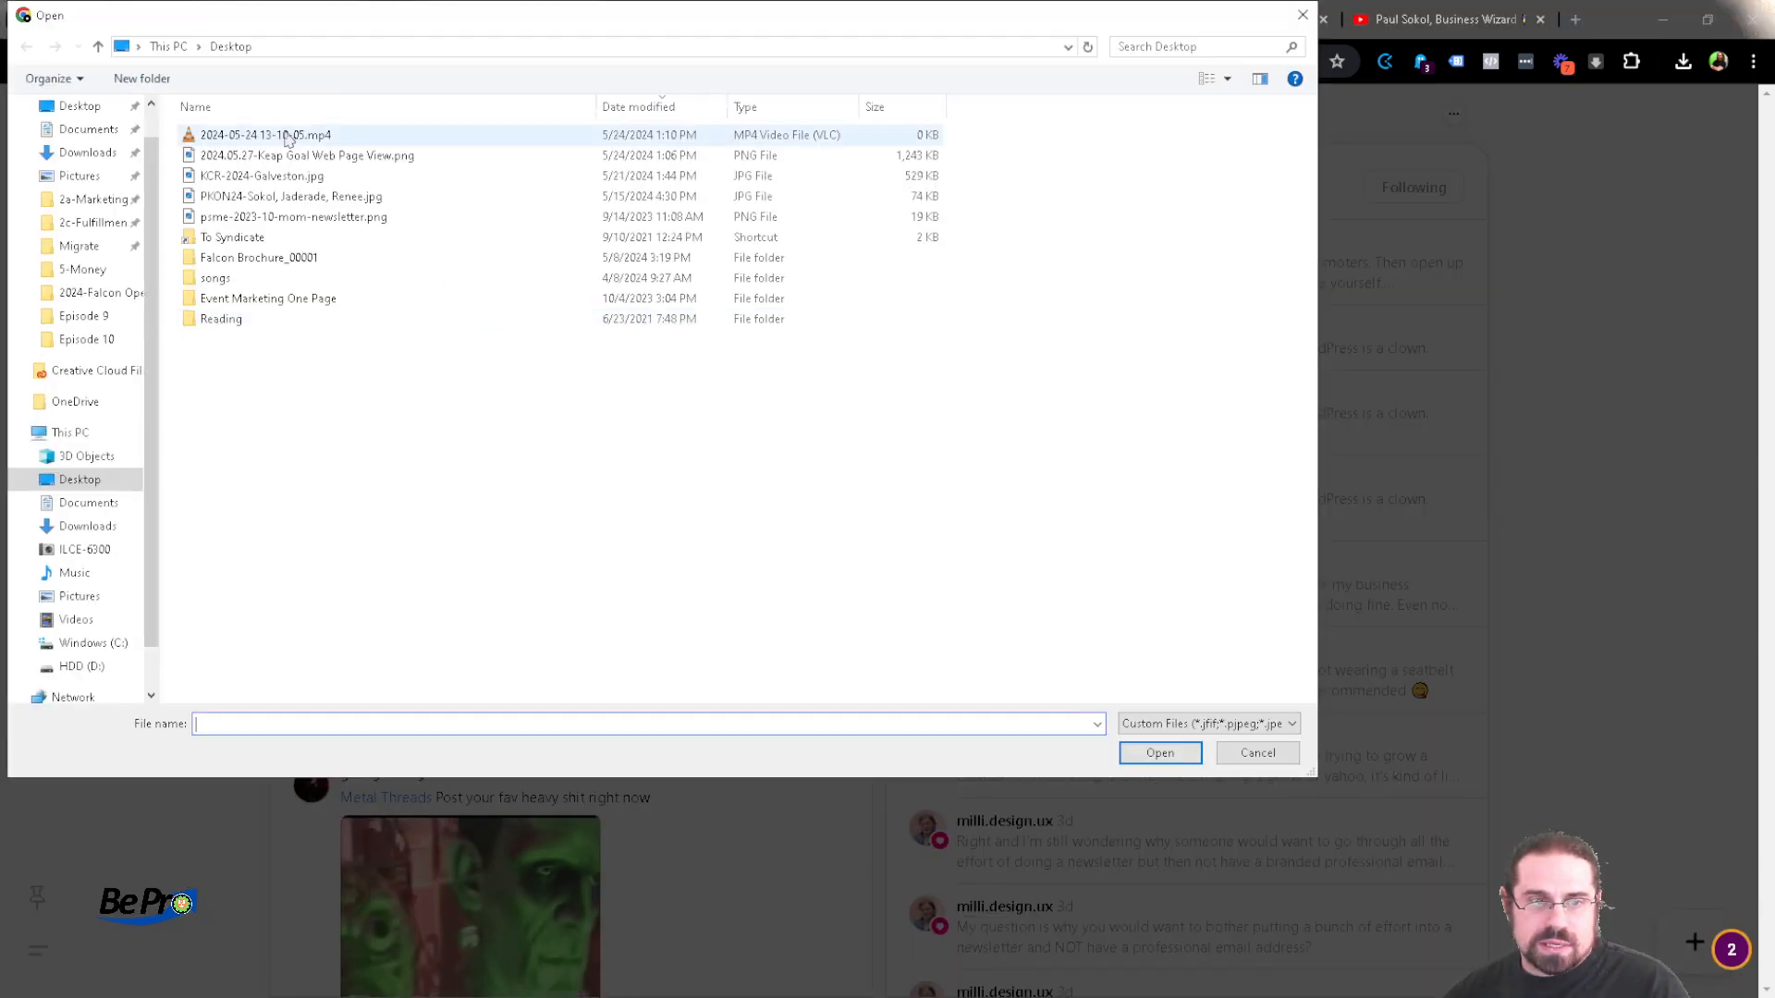
{"action": "double_click", "coordinate": [284, 161]}
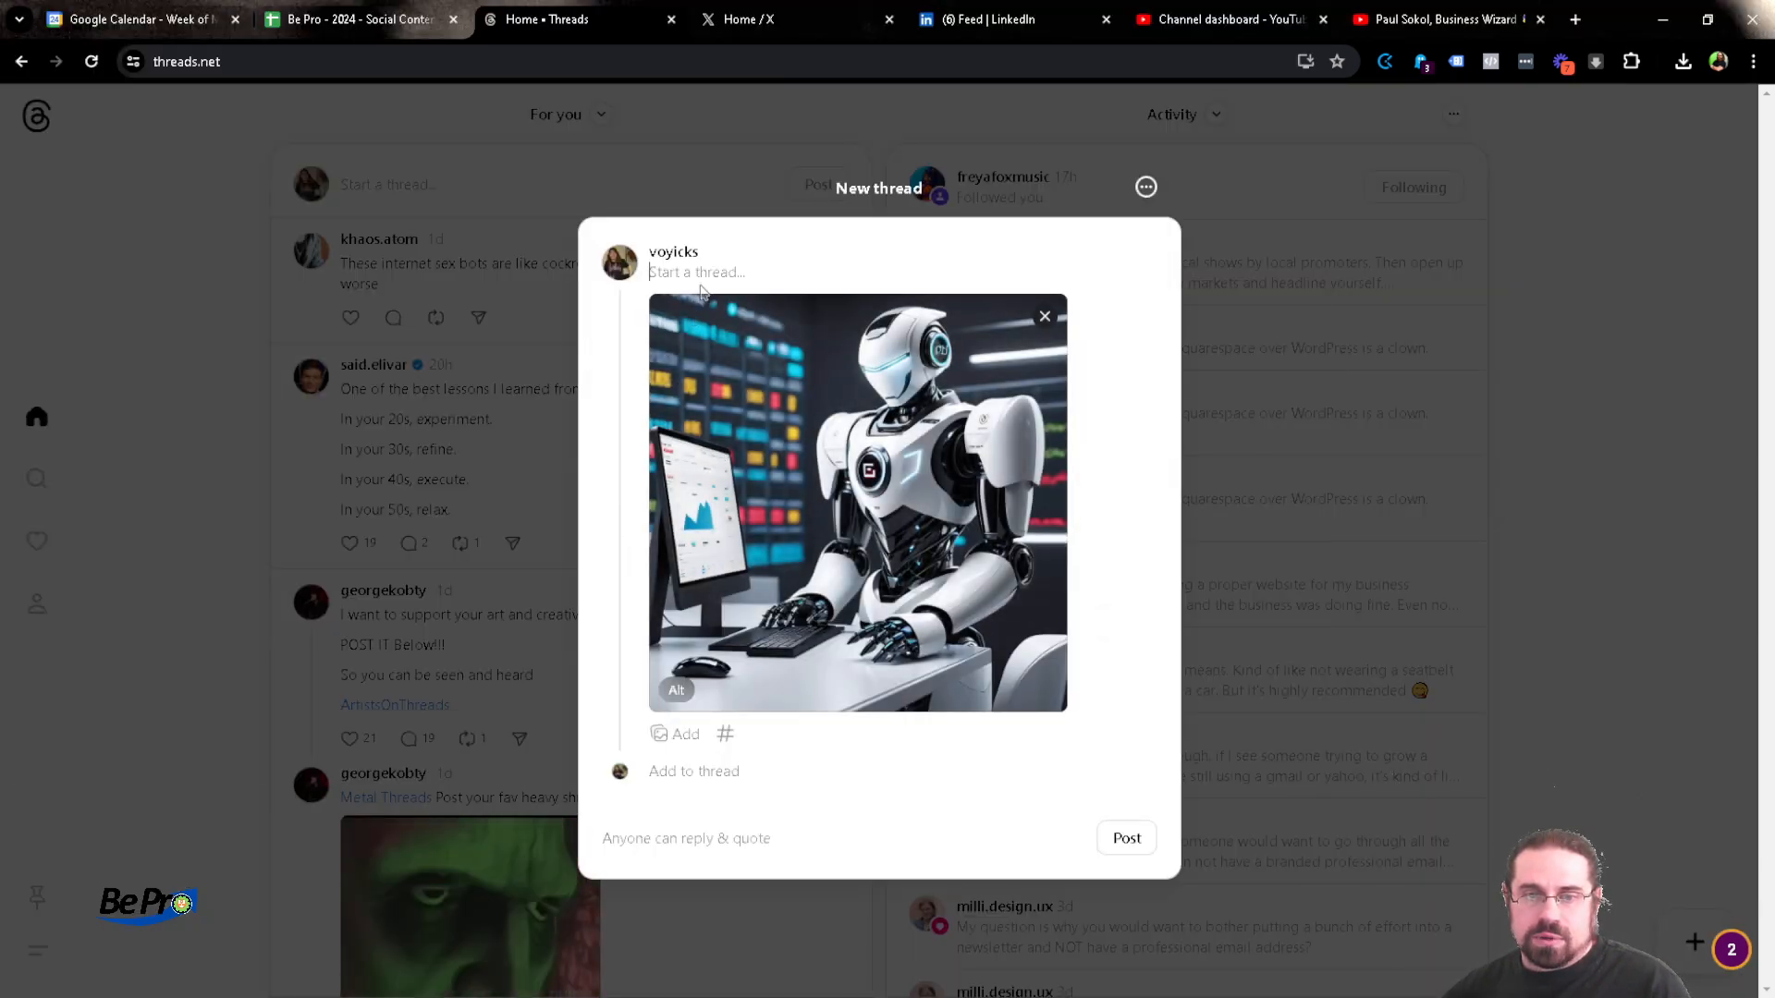
{"action": "left_click", "coordinate": [1121, 889]}
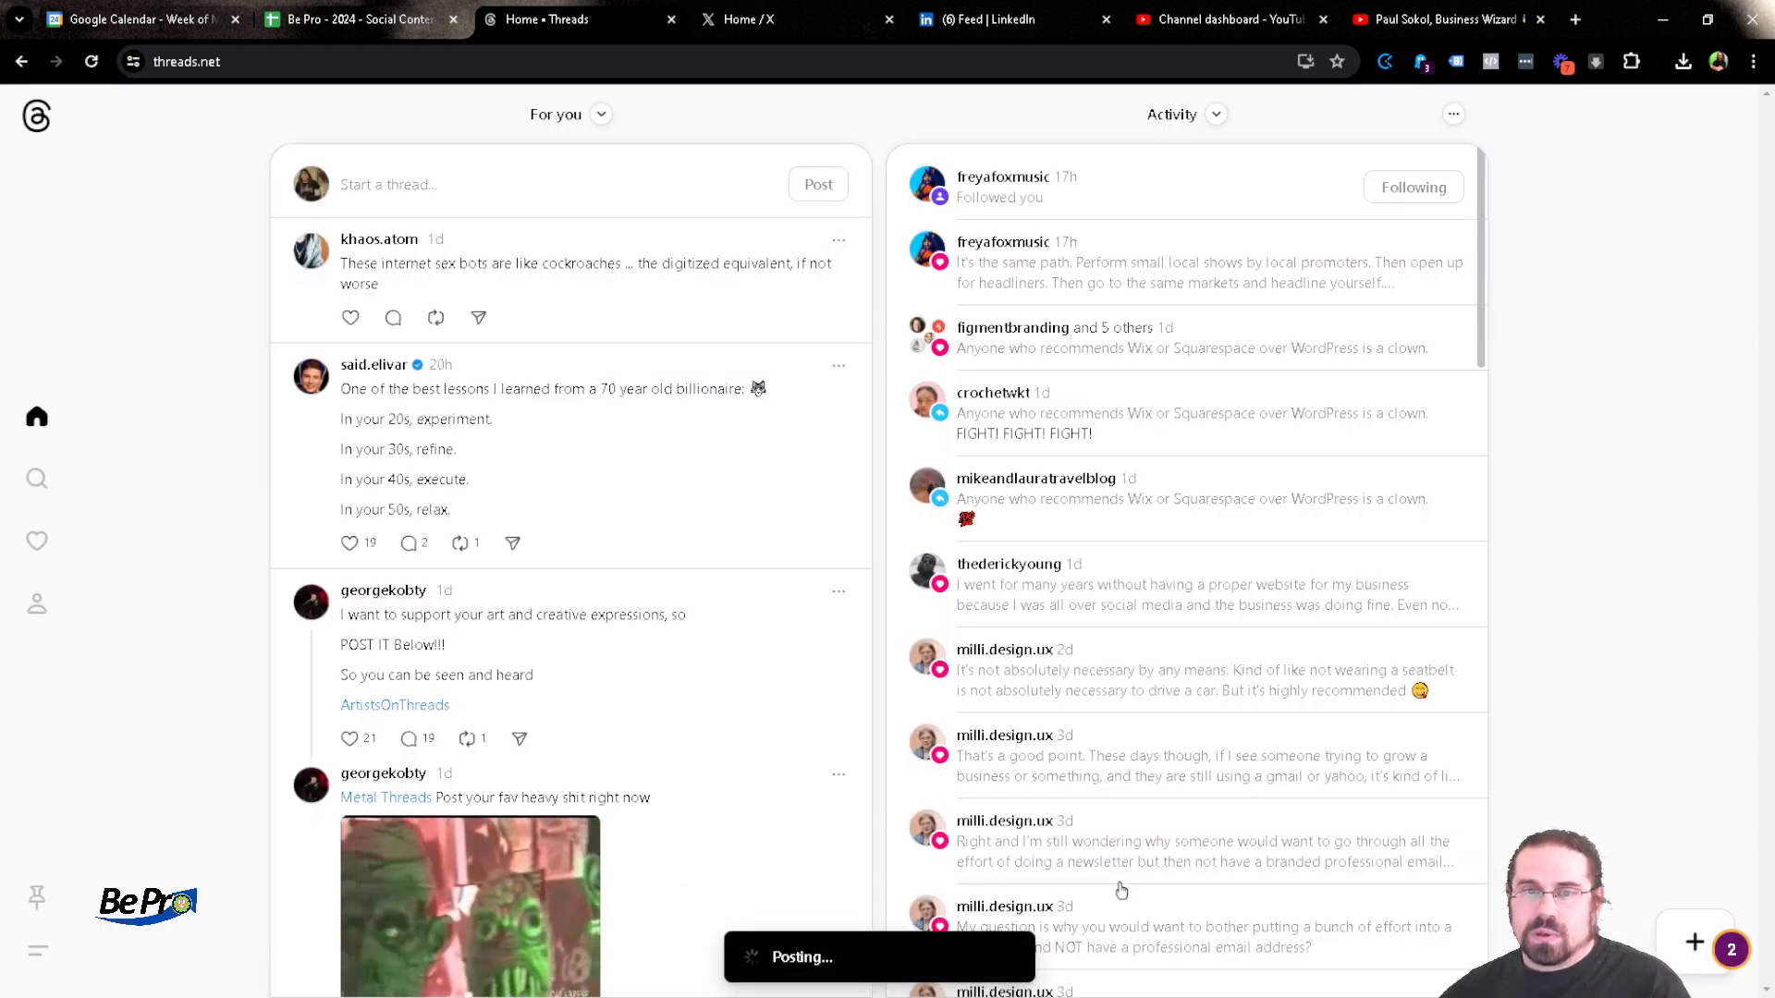
Open Bluesky in place of X and start a new post with 2024.05.27-Keap Goal Web Page View.png attached
{"action": "key", "text": "ctrl+Tab"}
{"action": "key", "text": "ctrl+l"}
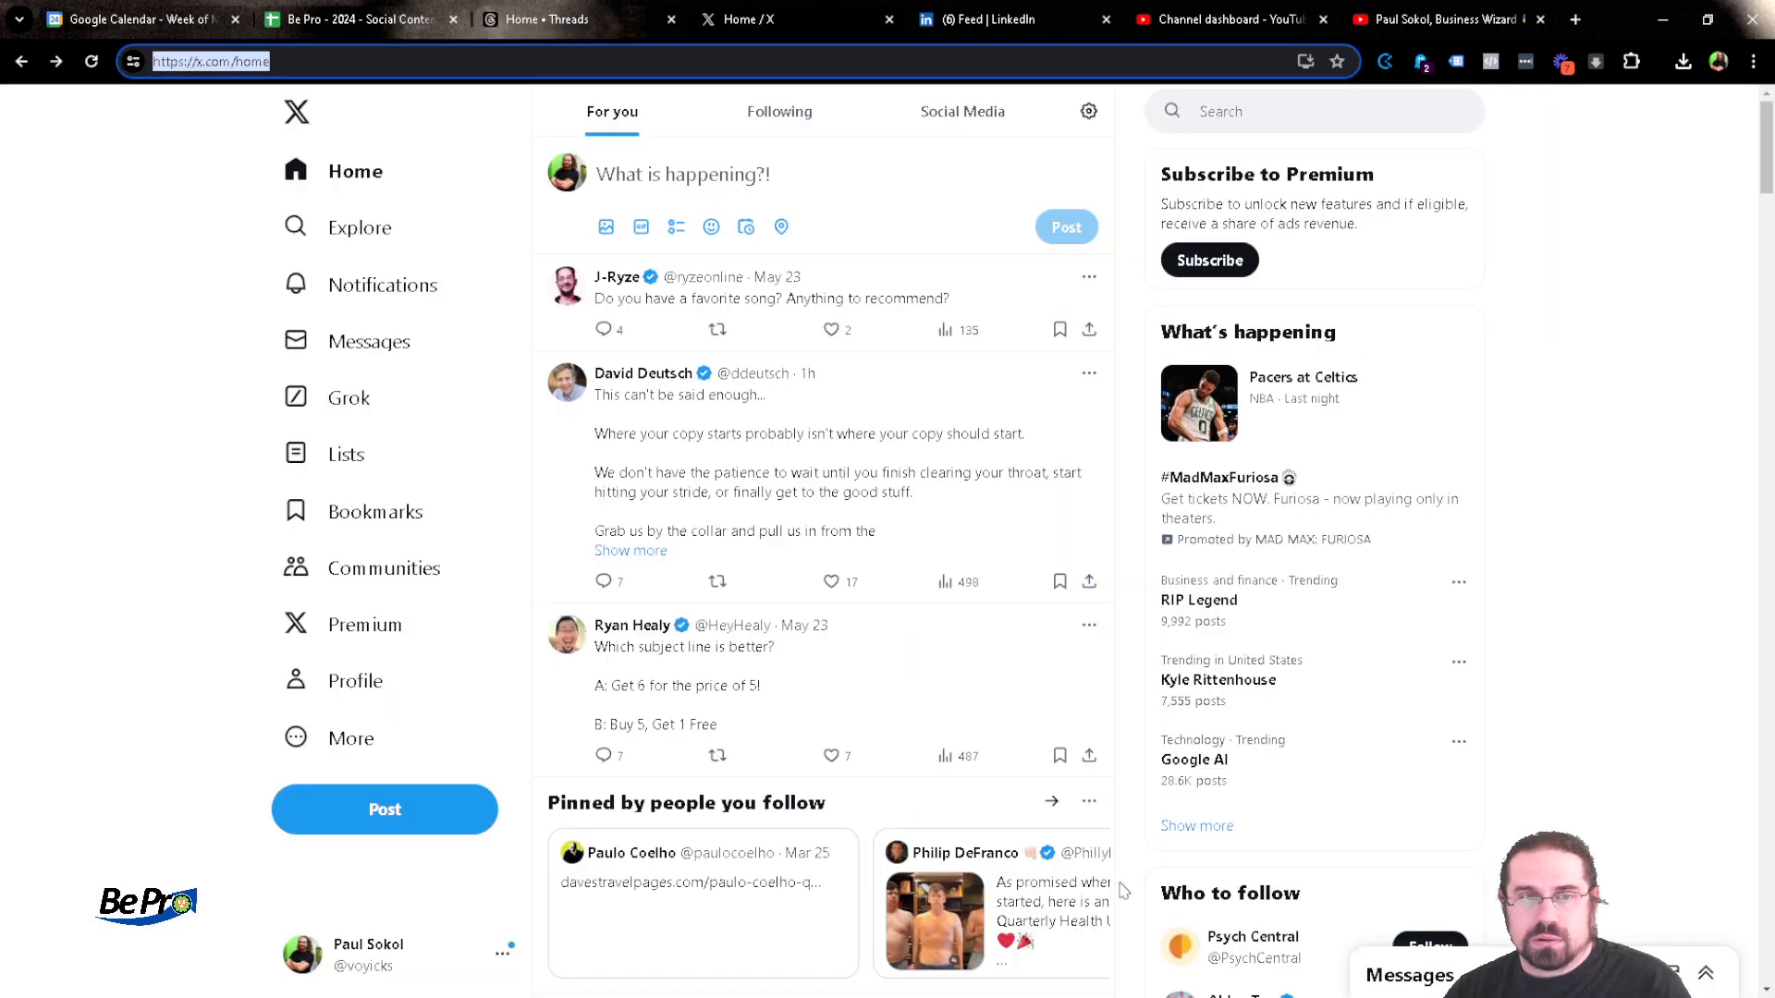
{"action": "type", "text": "bs"}
{"action": "key", "text": "Return"}
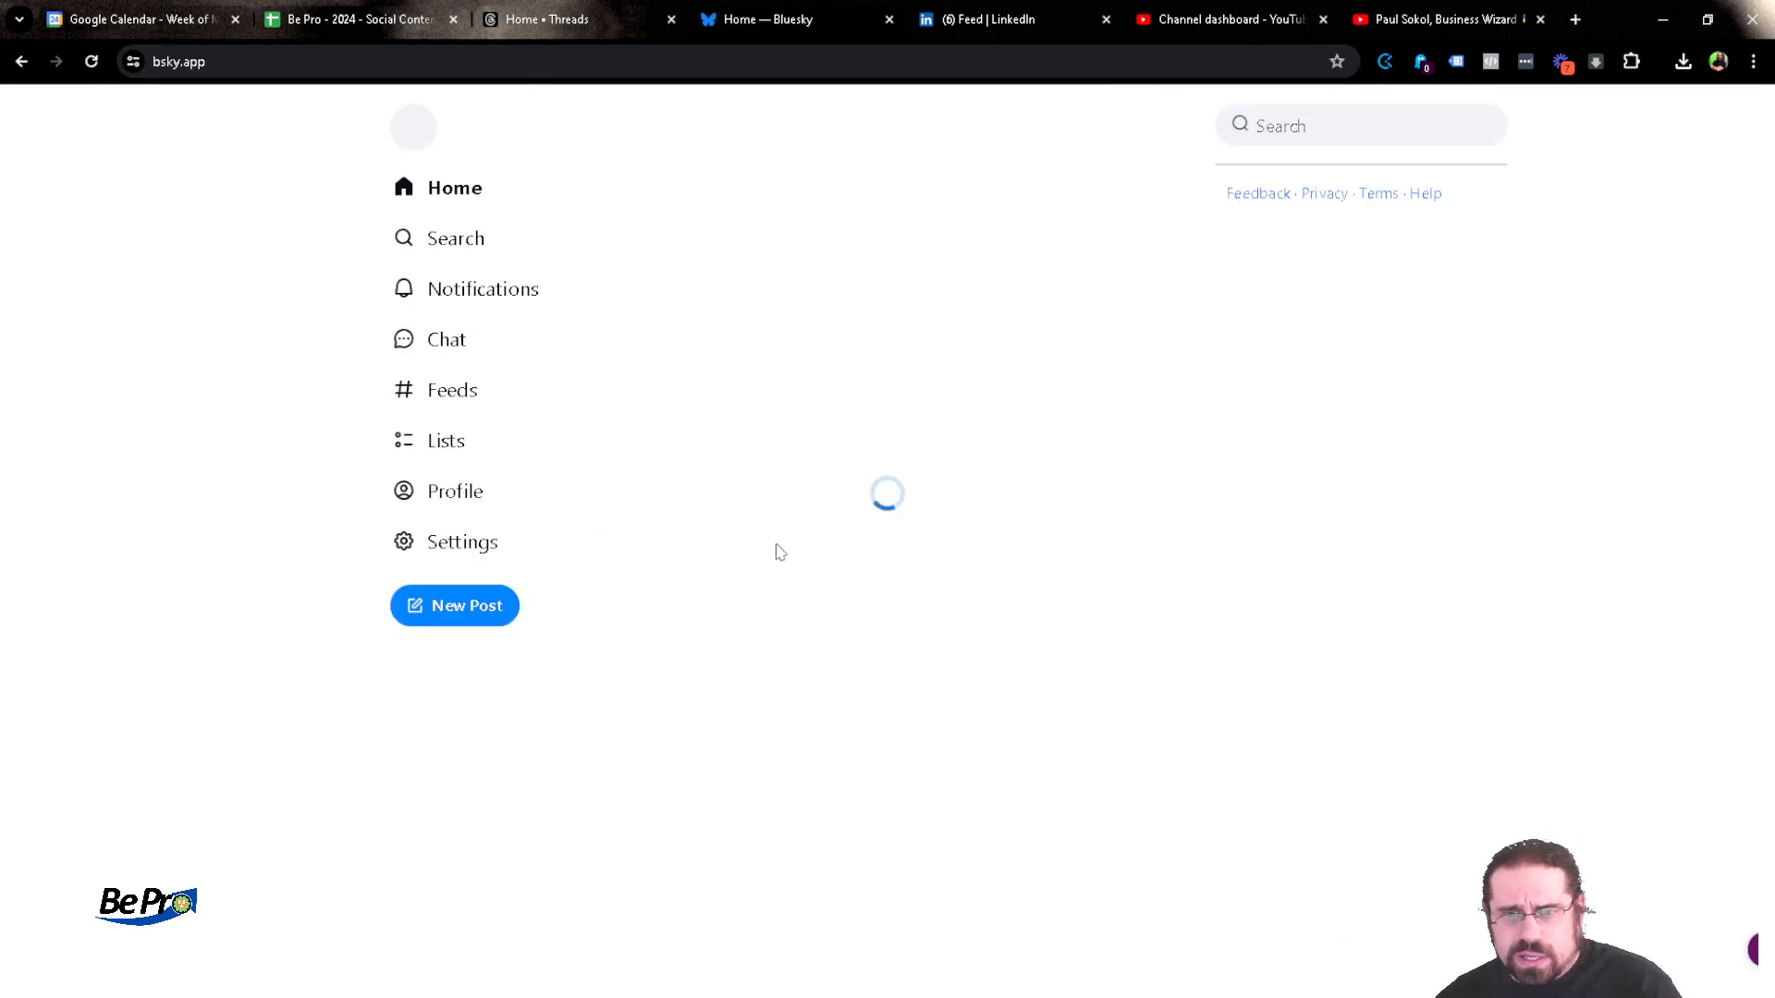
{"action": "left_click", "coordinate": [452, 607]}
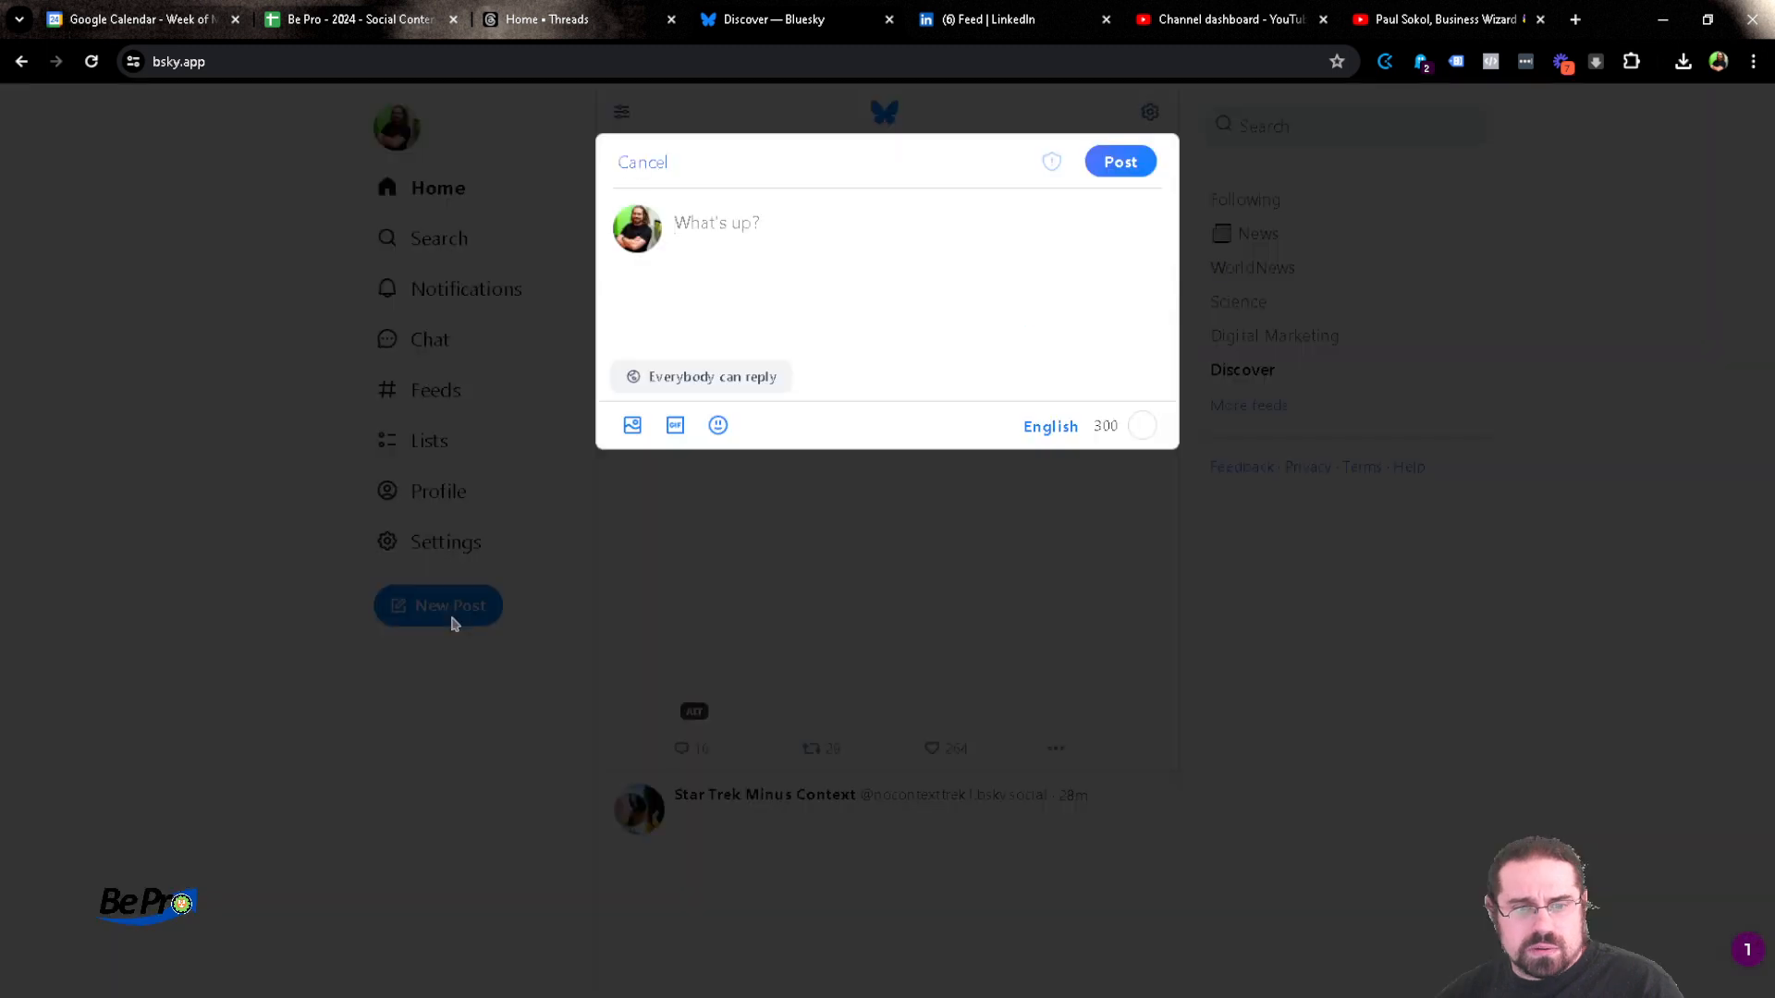
{"action": "left_click", "coordinate": [632, 425]}
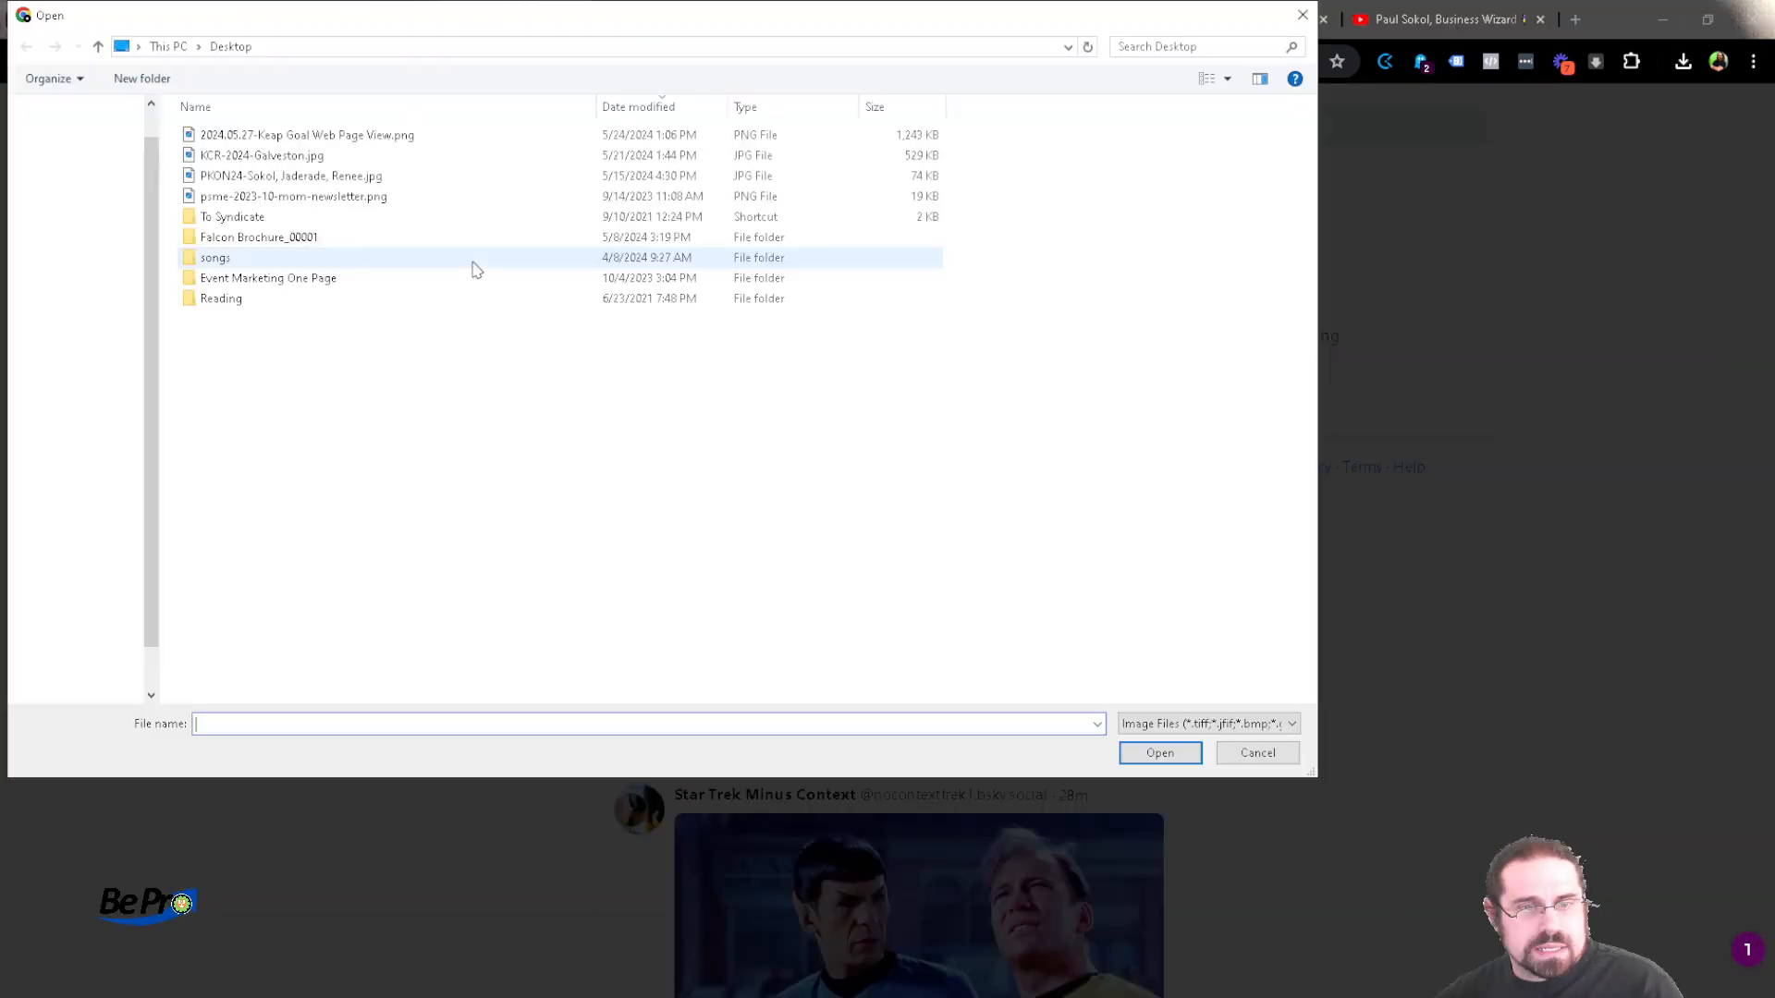
{"action": "double_click", "coordinate": [286, 132]}
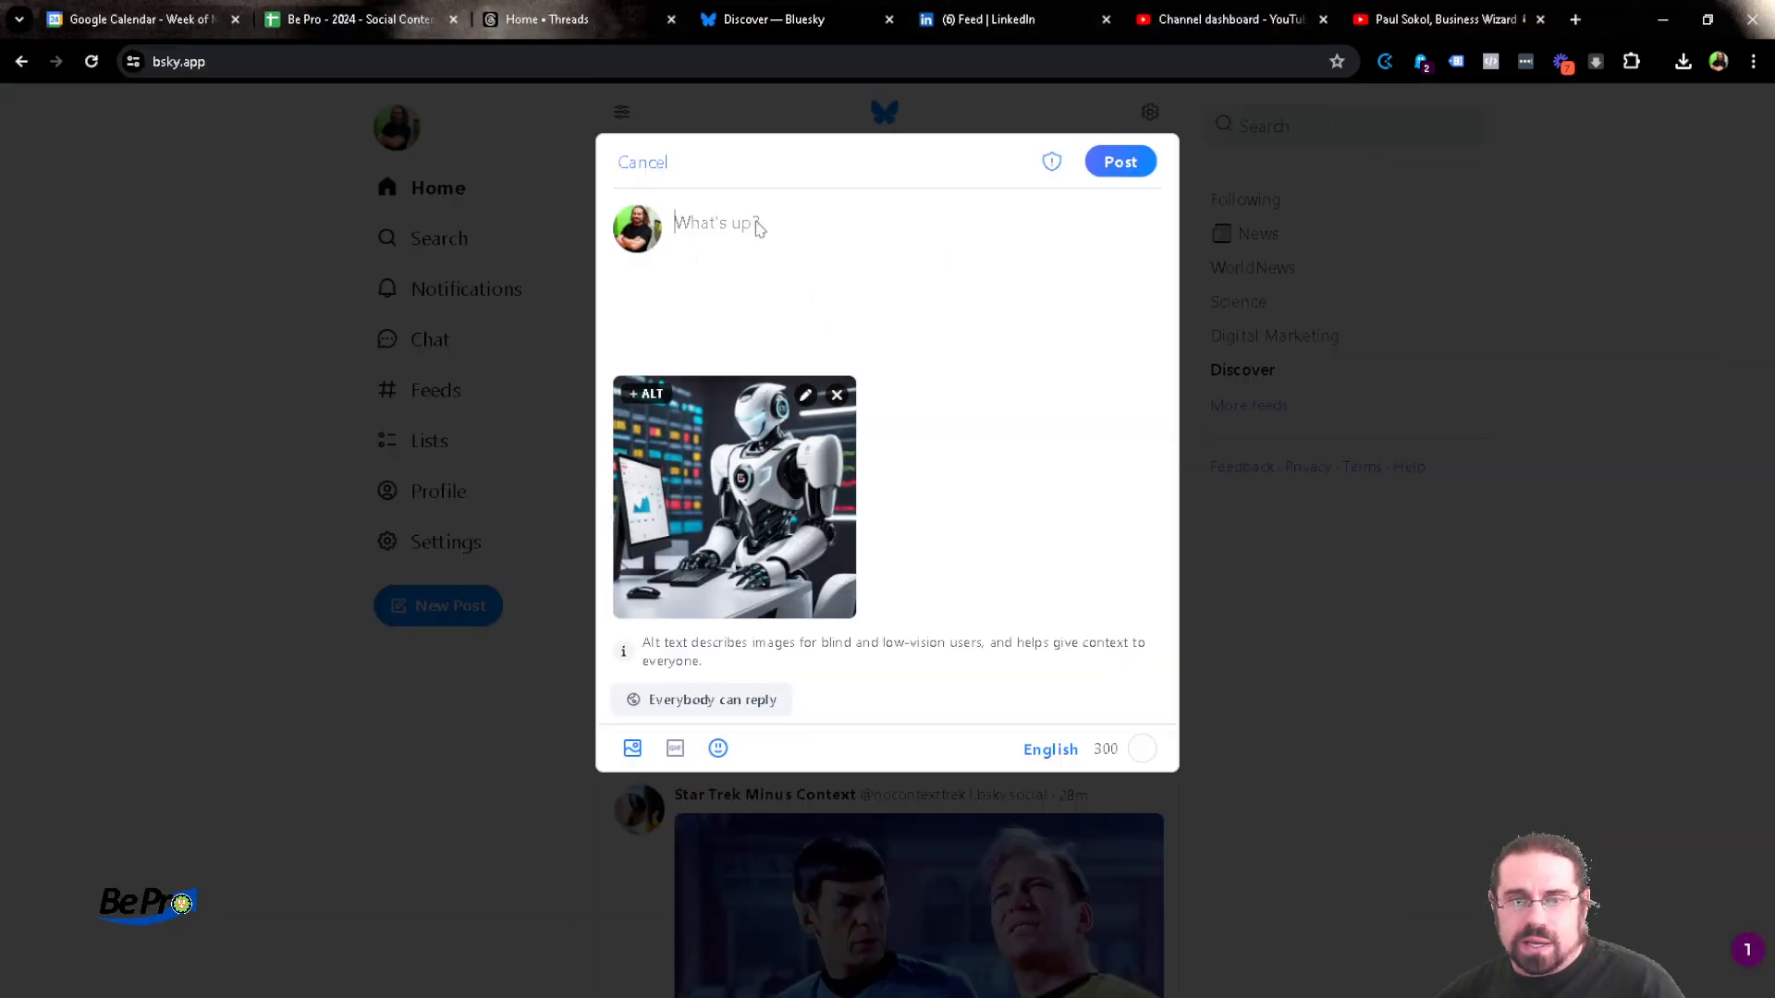
Add the Keap Web Page View caption to the Bluesky post, shorten its ending to "drive sales! 📈" and publish it
{"action": "type", "text": "Ready to supercharge your sales and marketing efforts? With Keap's Web Page View goal, you can stay one step ahead of your leads' interests and deliver timely, relevant interactions. Reach out to Be Pro today and discover how you can leverage website engagement to drive conversions and grow your business! 📈"}
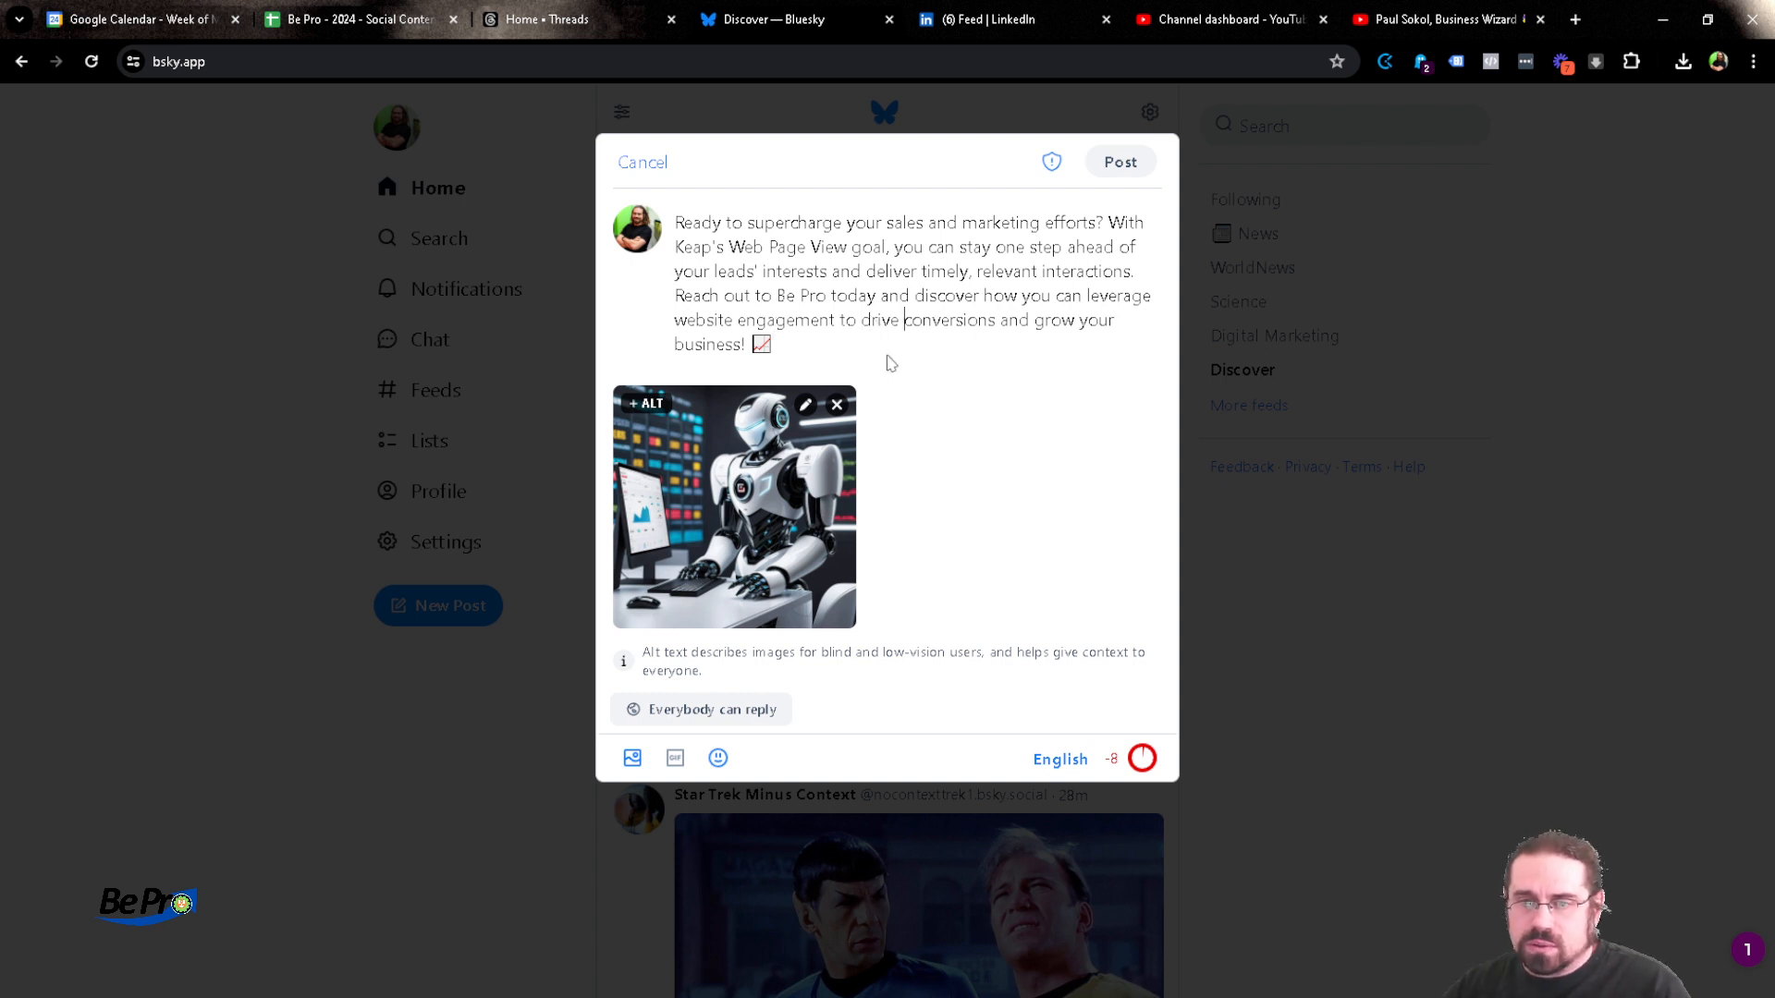
{"action": "key", "text": "ctrl+shift+End"}
{"action": "key", "text": "shift+Left"}
{"action": "key", "text": "shift+Left"}
{"action": "key", "text": "shift+Left"}
{"action": "key", "text": "BackSpace"}
{"action": "type", "text": "sales"}
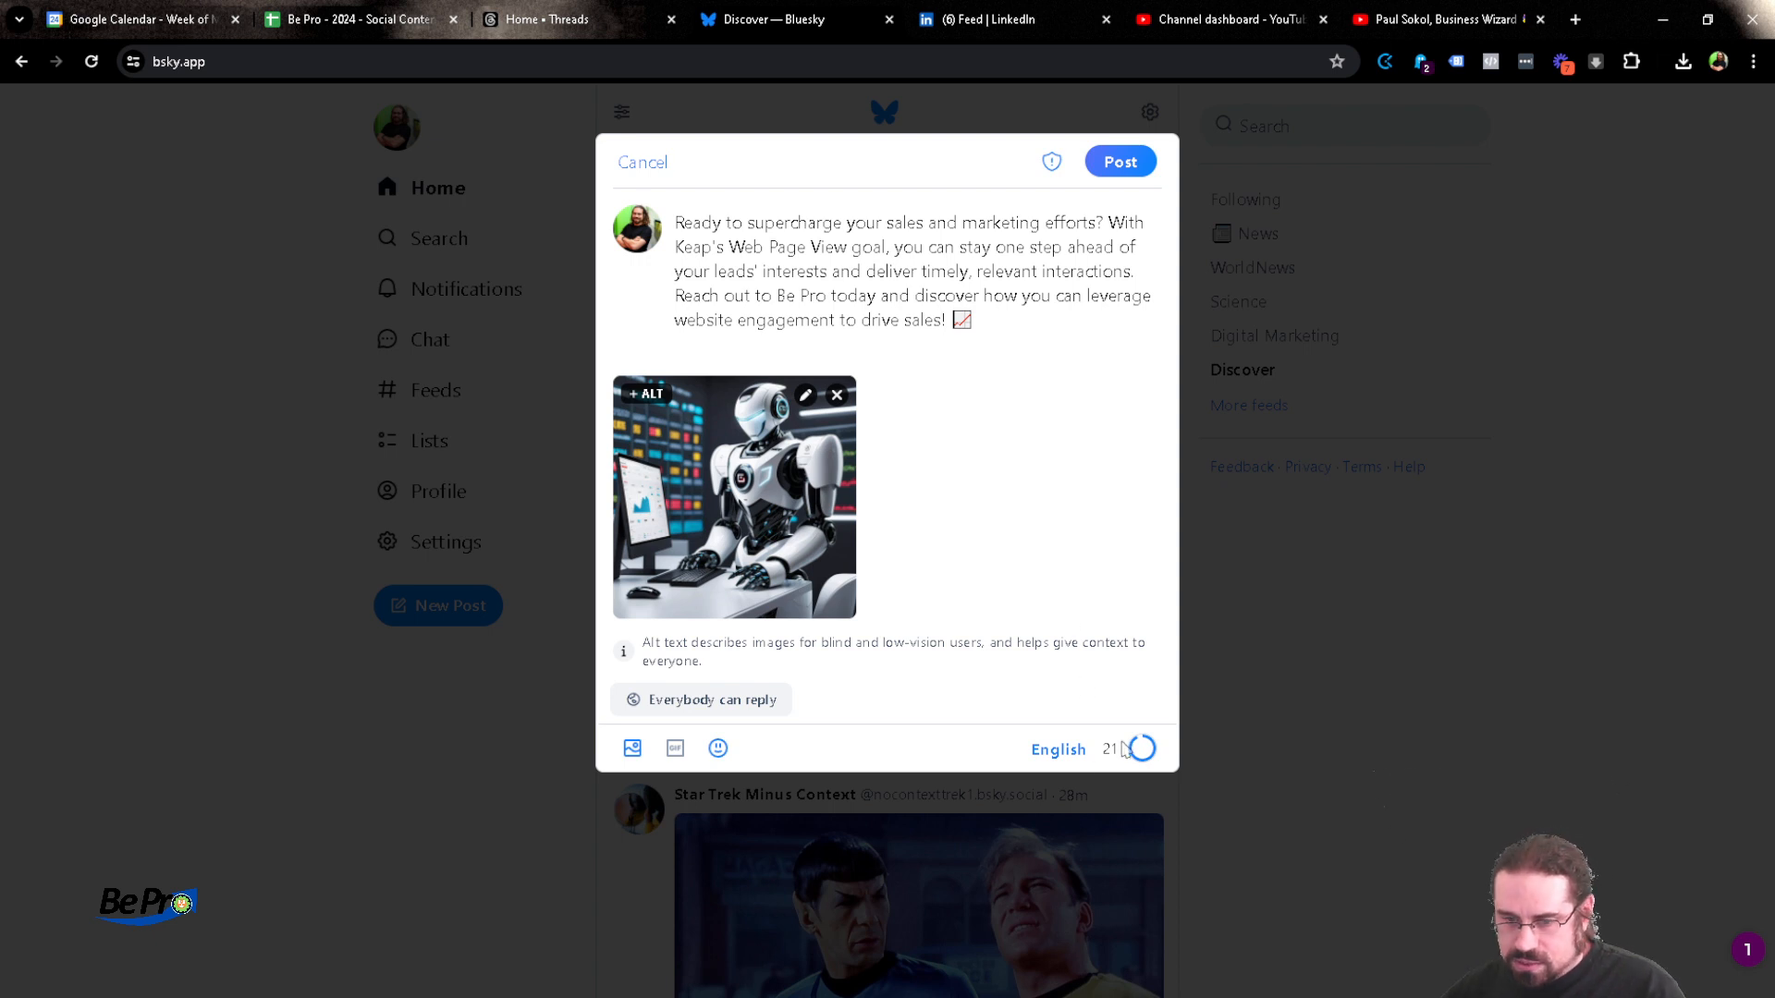
{"action": "left_click", "coordinate": [1121, 168]}
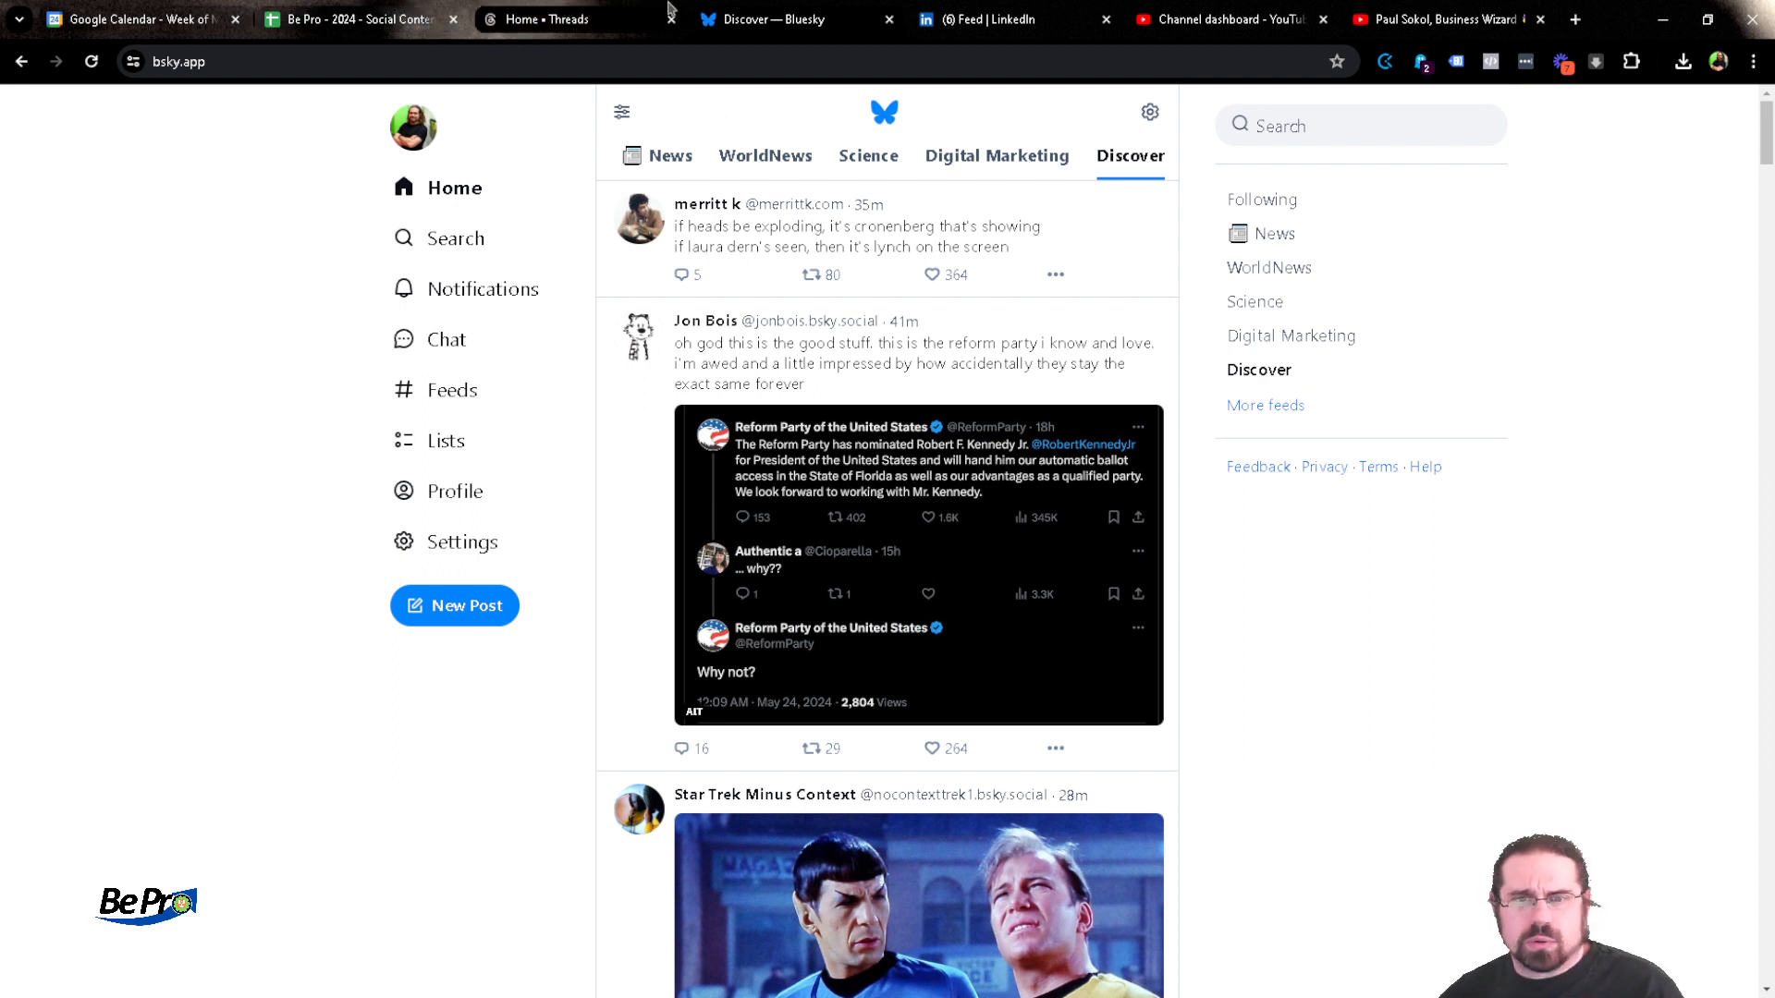
Switch to the content calendar and mark Threads (PS) and BlueSky (PS) with X for 05/27/24, skipping the TikTok column
{"action": "left_click", "coordinate": [378, 9]}
{"action": "type", "text": "X"}
{"action": "key", "text": "Tab"}
{"action": "type", "text": "X"}
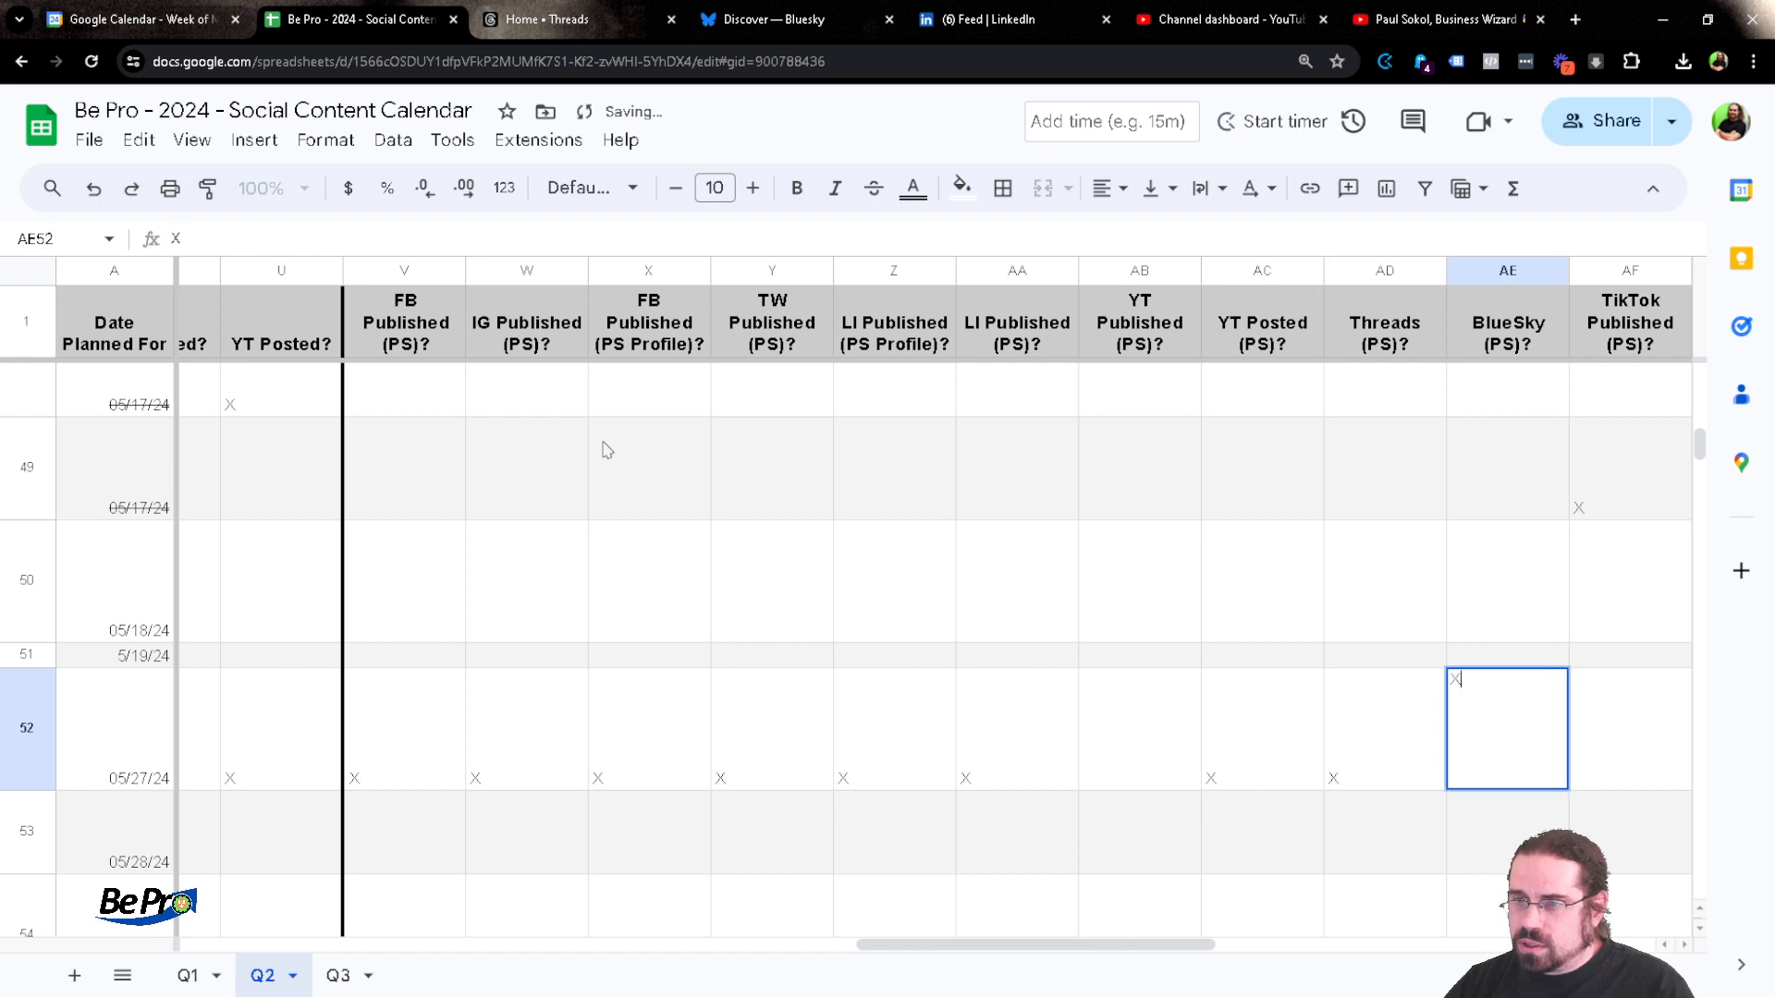
{"action": "key", "text": "Tab"}
{"action": "key", "text": "Tab"}
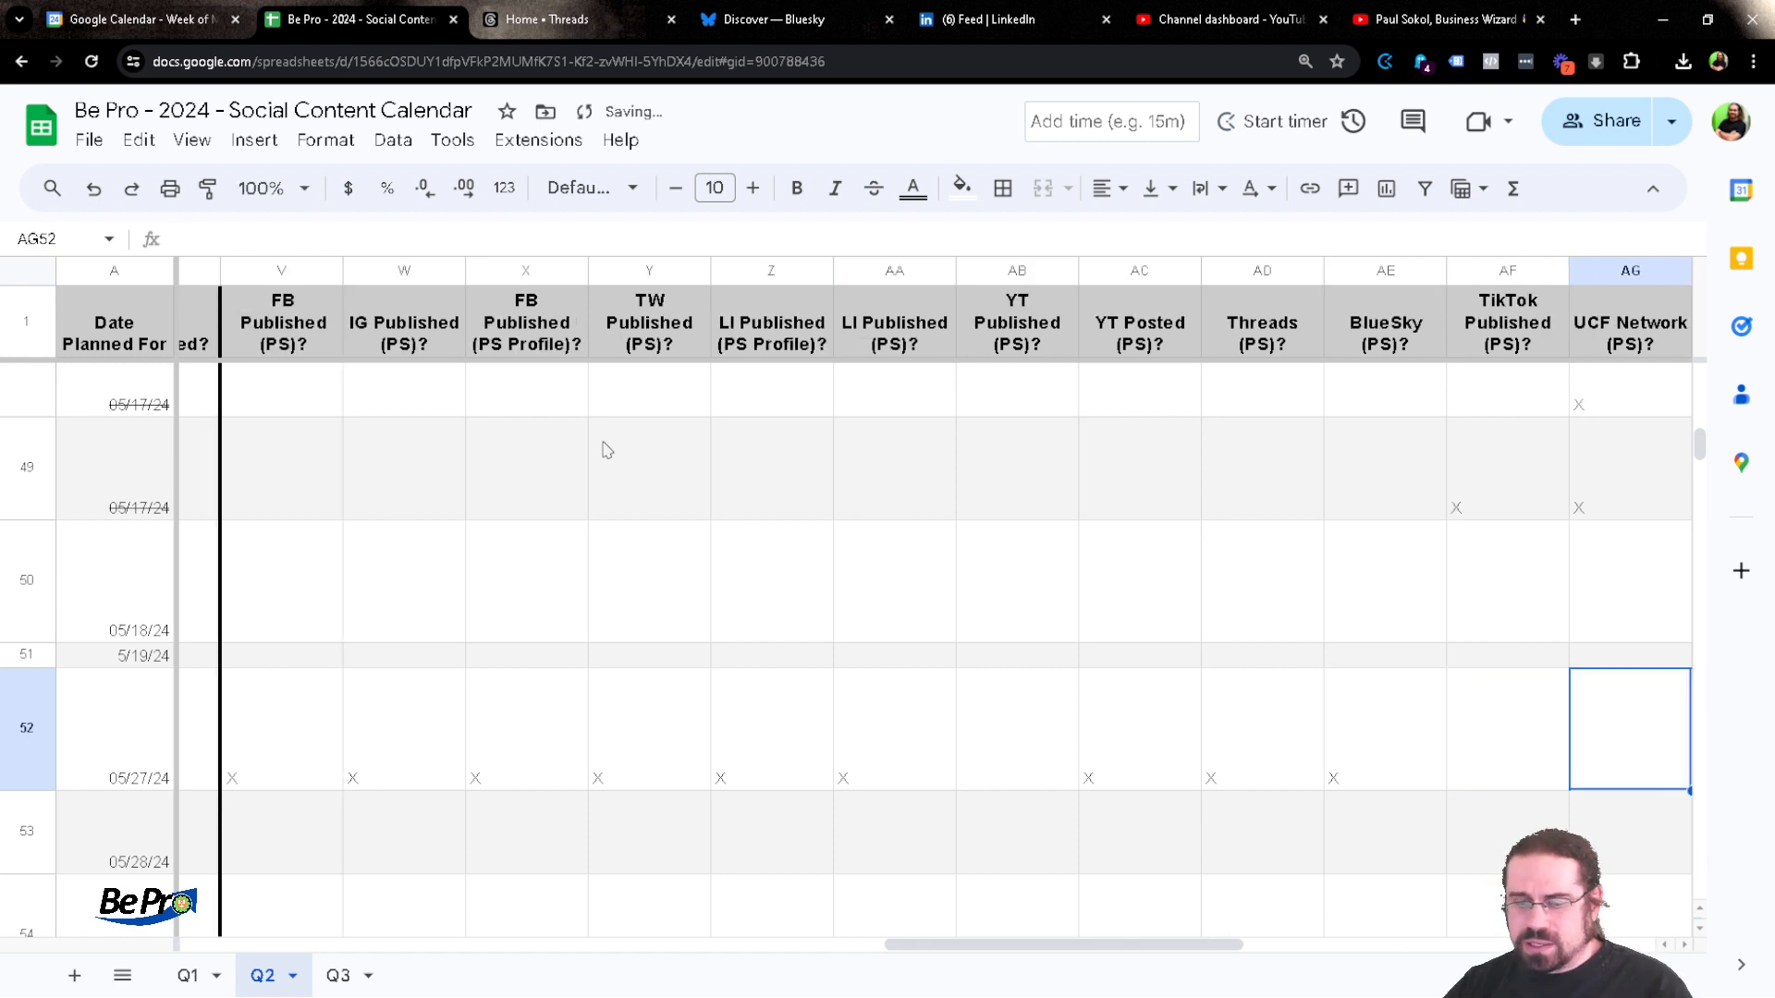
Open the UCF Knights Network site in a new browser tab
{"action": "key", "text": "ctrl+t"}
{"action": "type", "text": "ucf"}
{"action": "key", "text": "Return"}
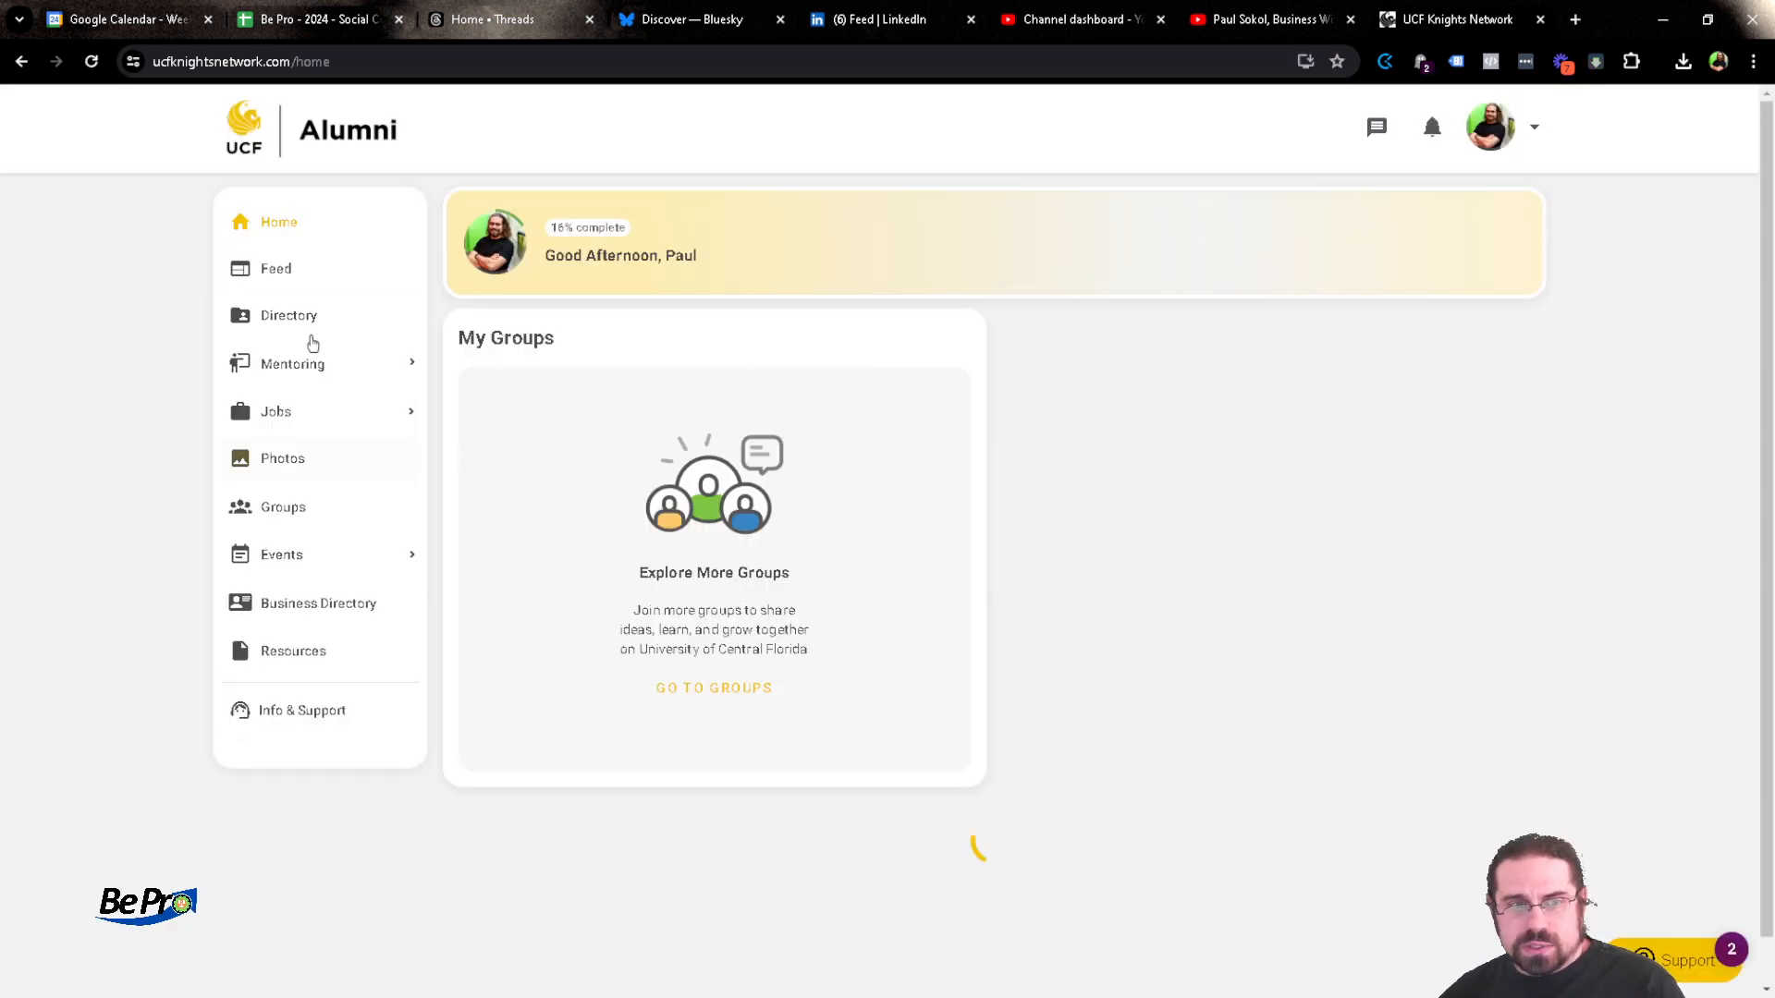
Start a new post in the UCF Knights Network feed with 2024.05.27-Keap Goal Web Page View.png uploaded as media
{"action": "left_click", "coordinate": [284, 268]}
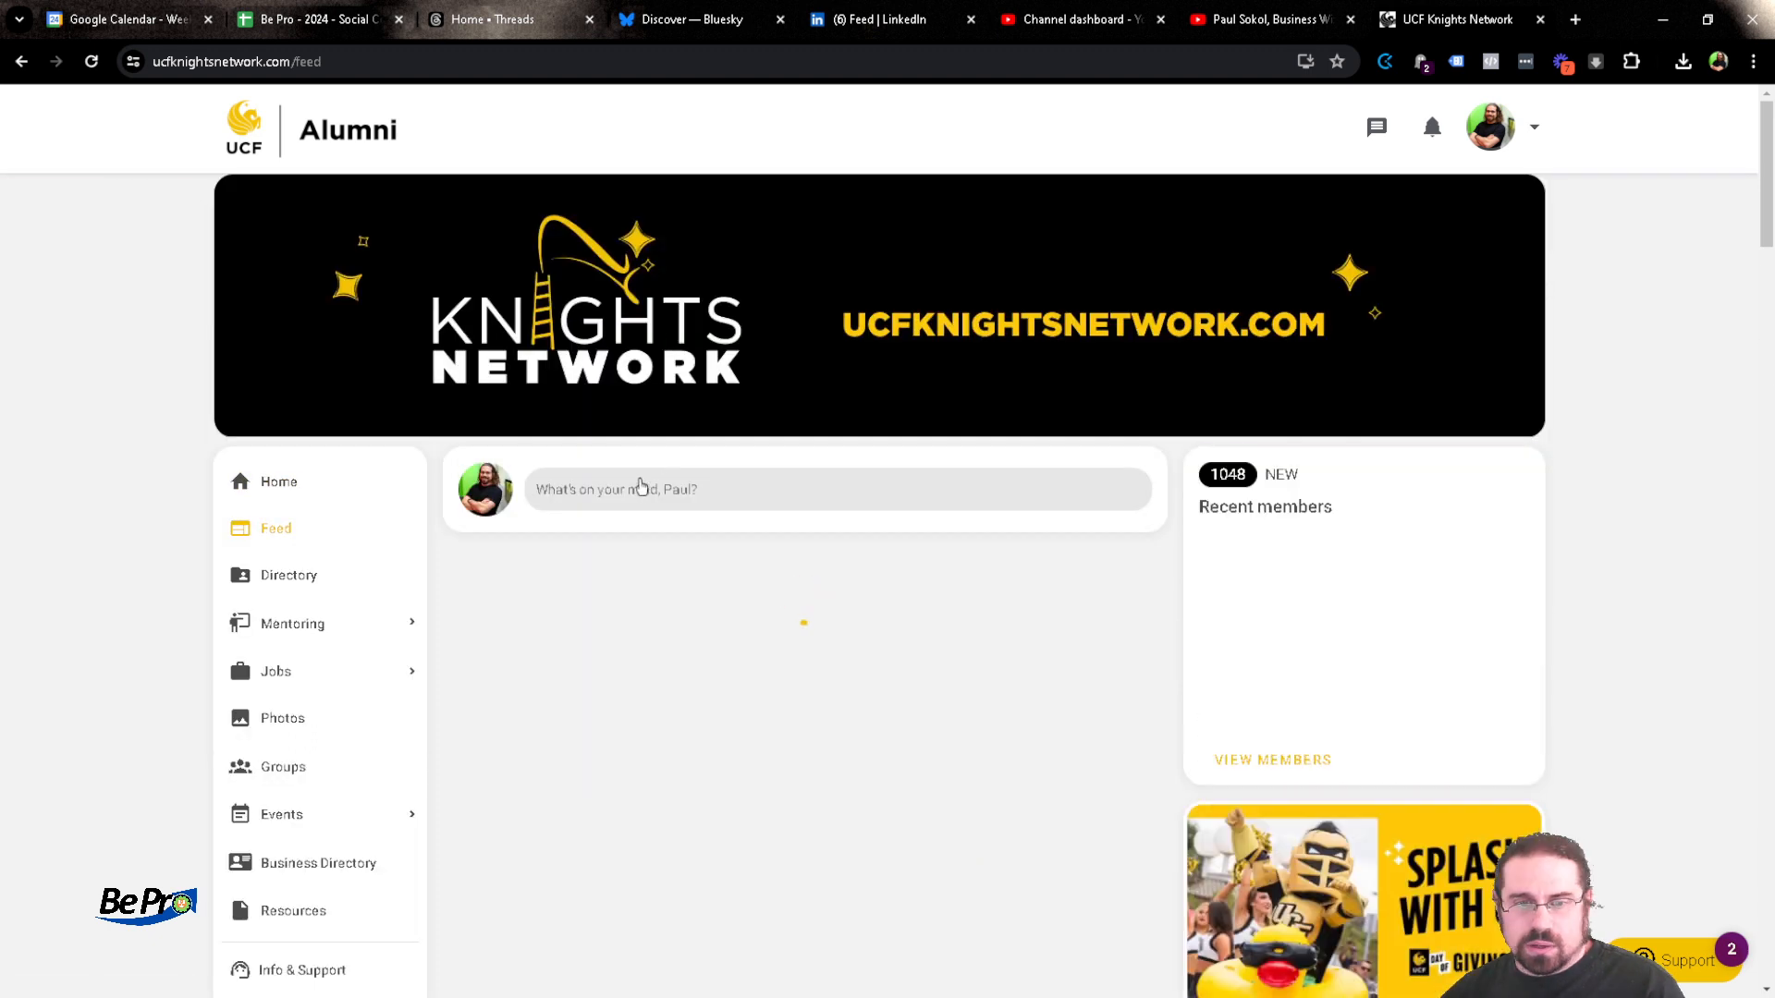
{"action": "left_click", "coordinate": [641, 489]}
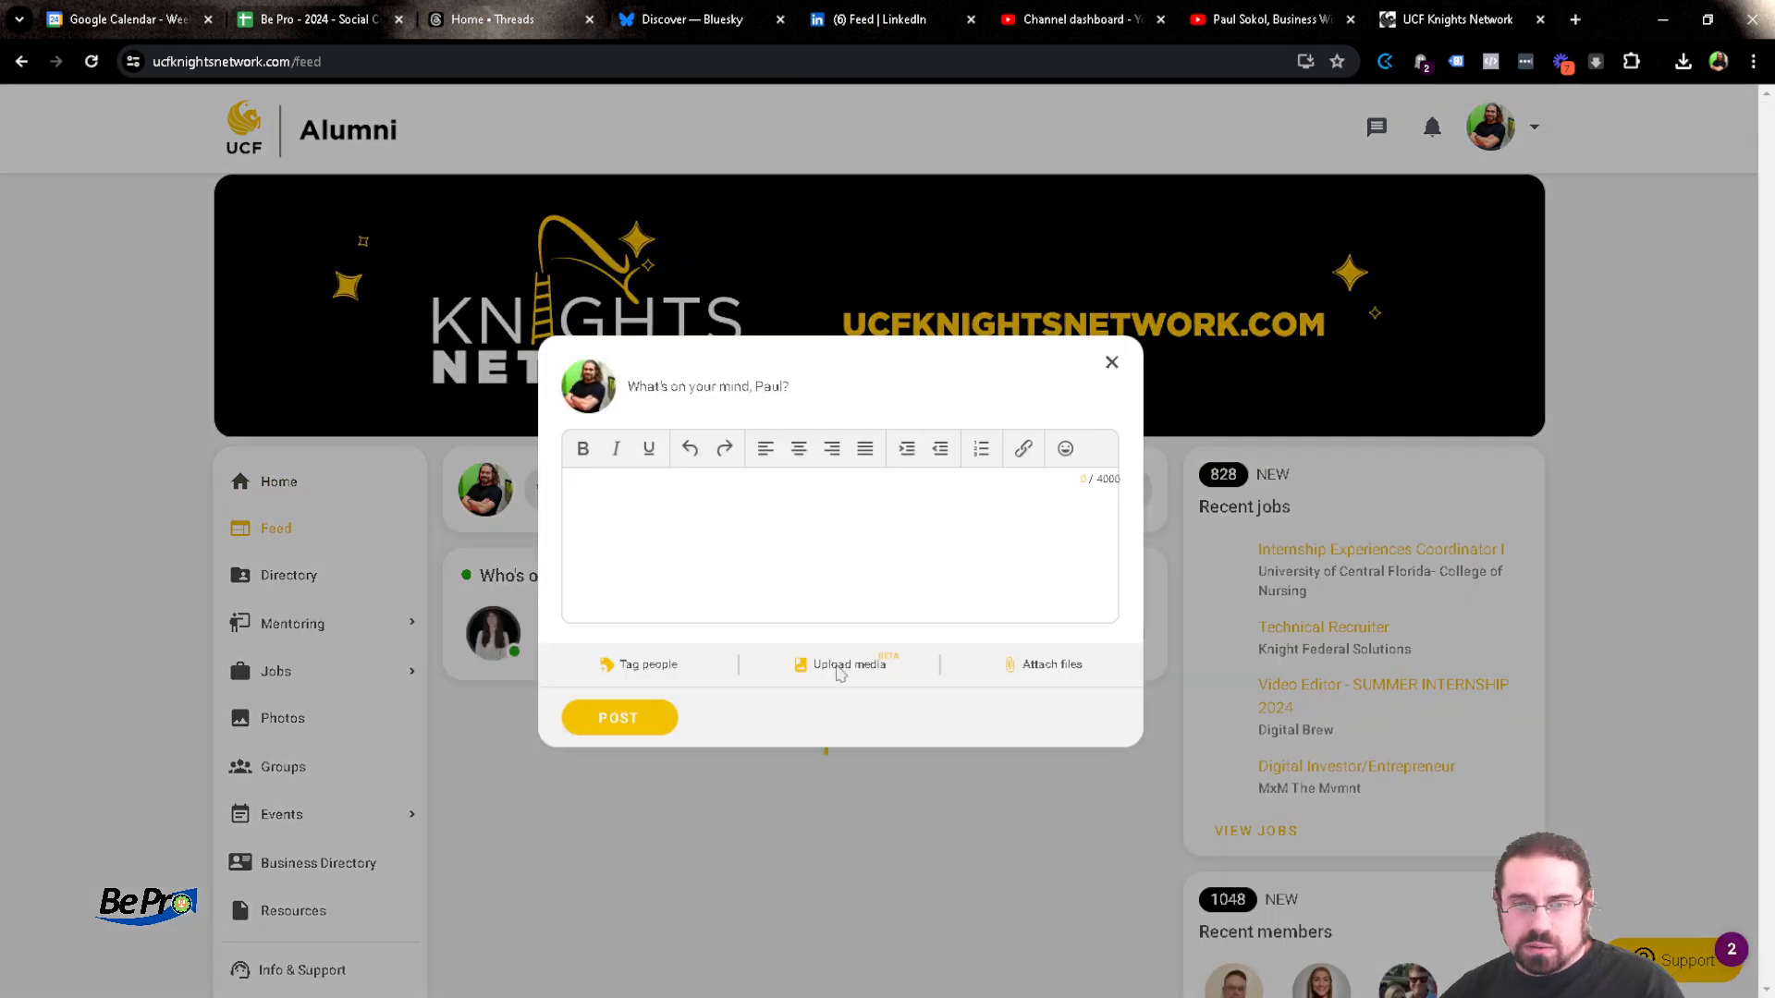
{"action": "left_click", "coordinate": [839, 667]}
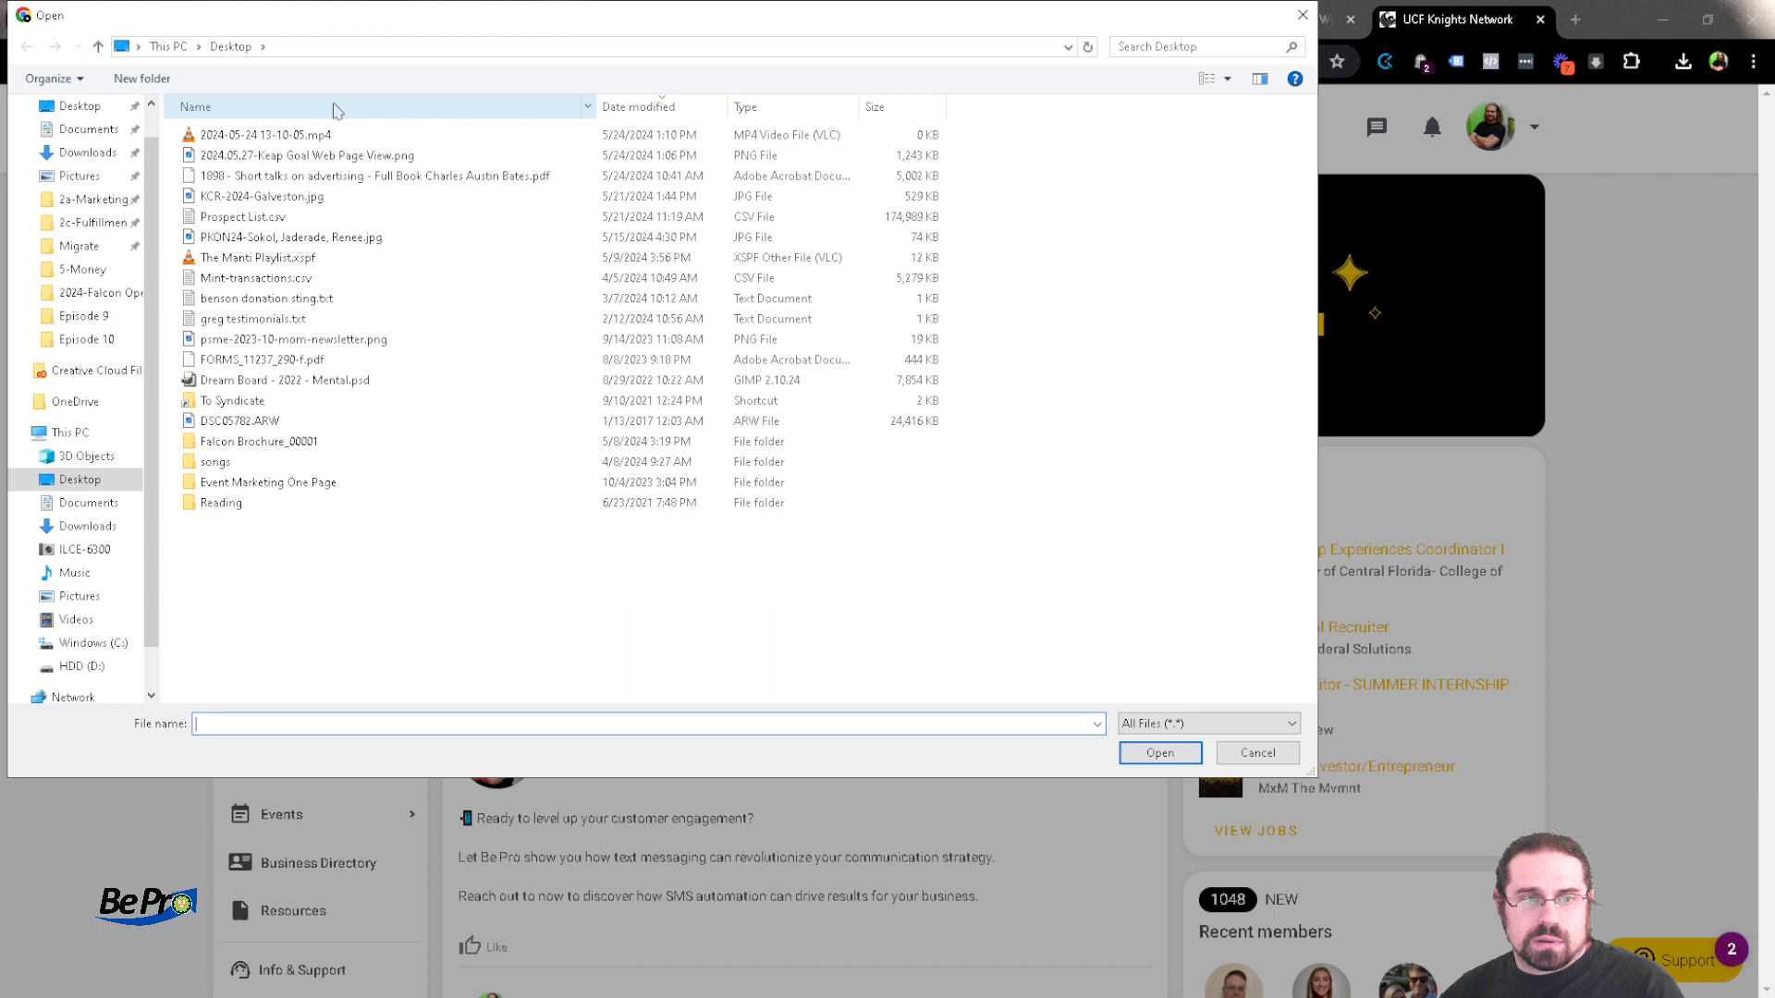
{"action": "double_click", "coordinate": [322, 157]}
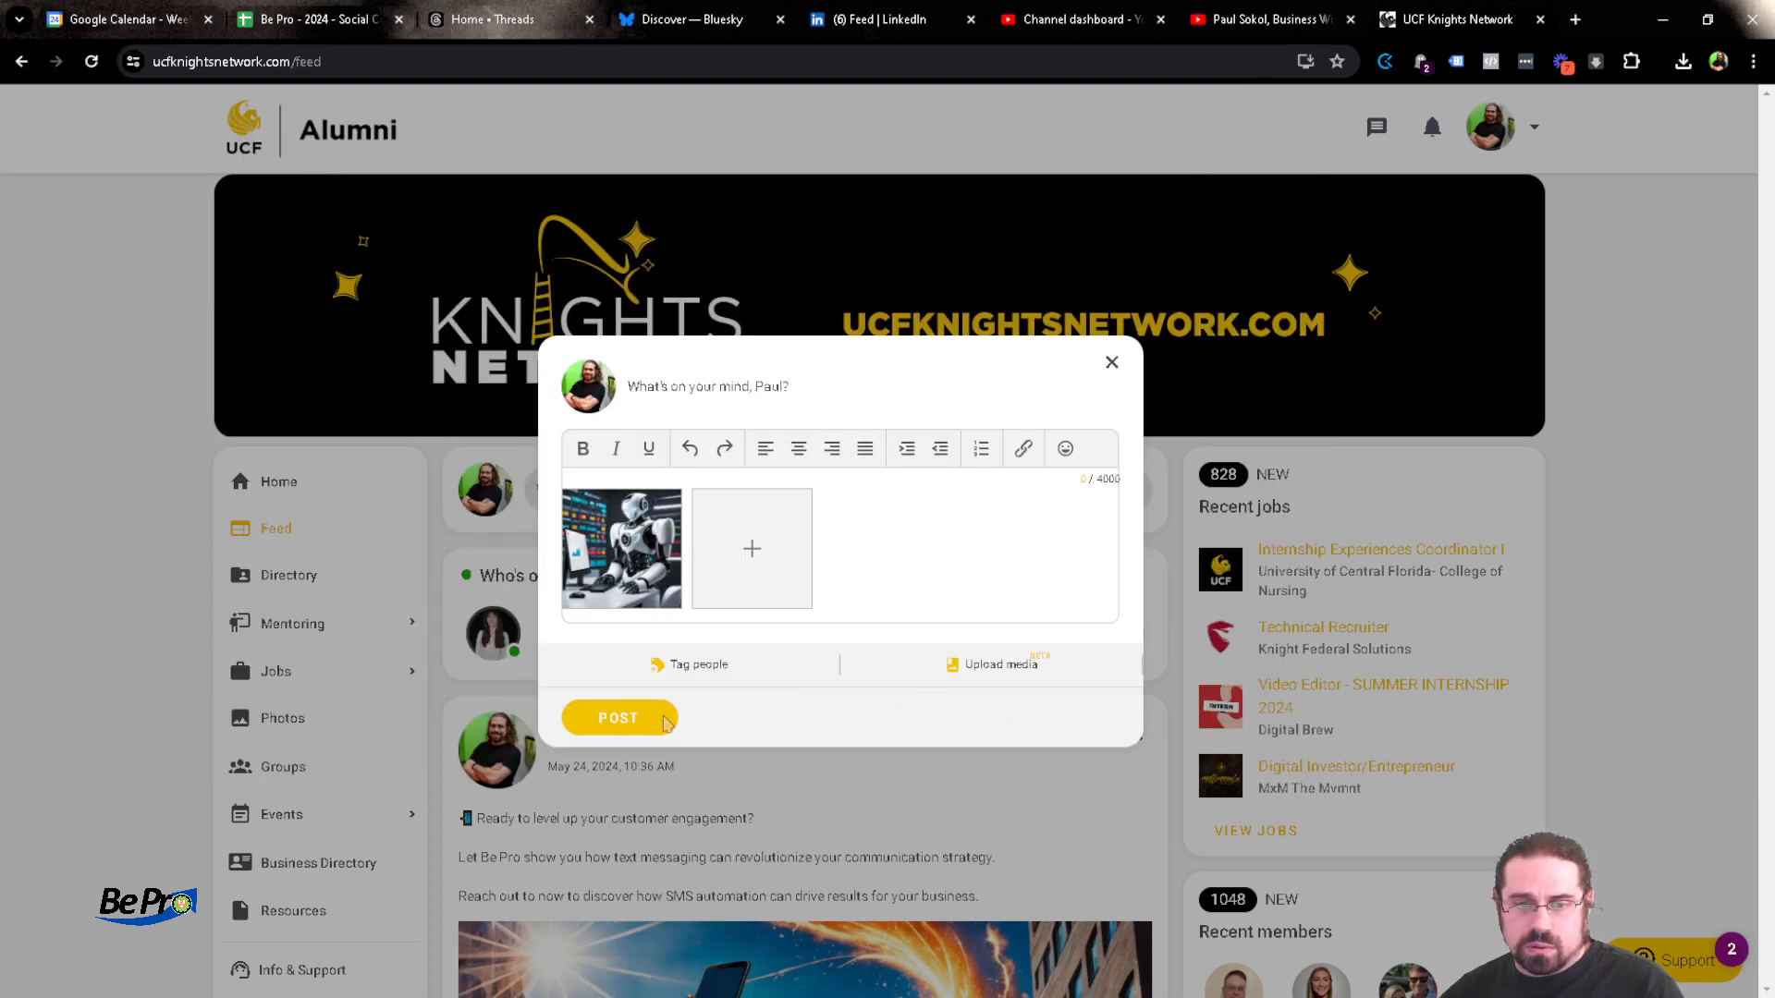
Add the Keap Web Page View caption, remove the extra blank line before its closing paragraph, publish the post and check it in the feed
{"action": "left_click", "coordinate": [844, 566]}
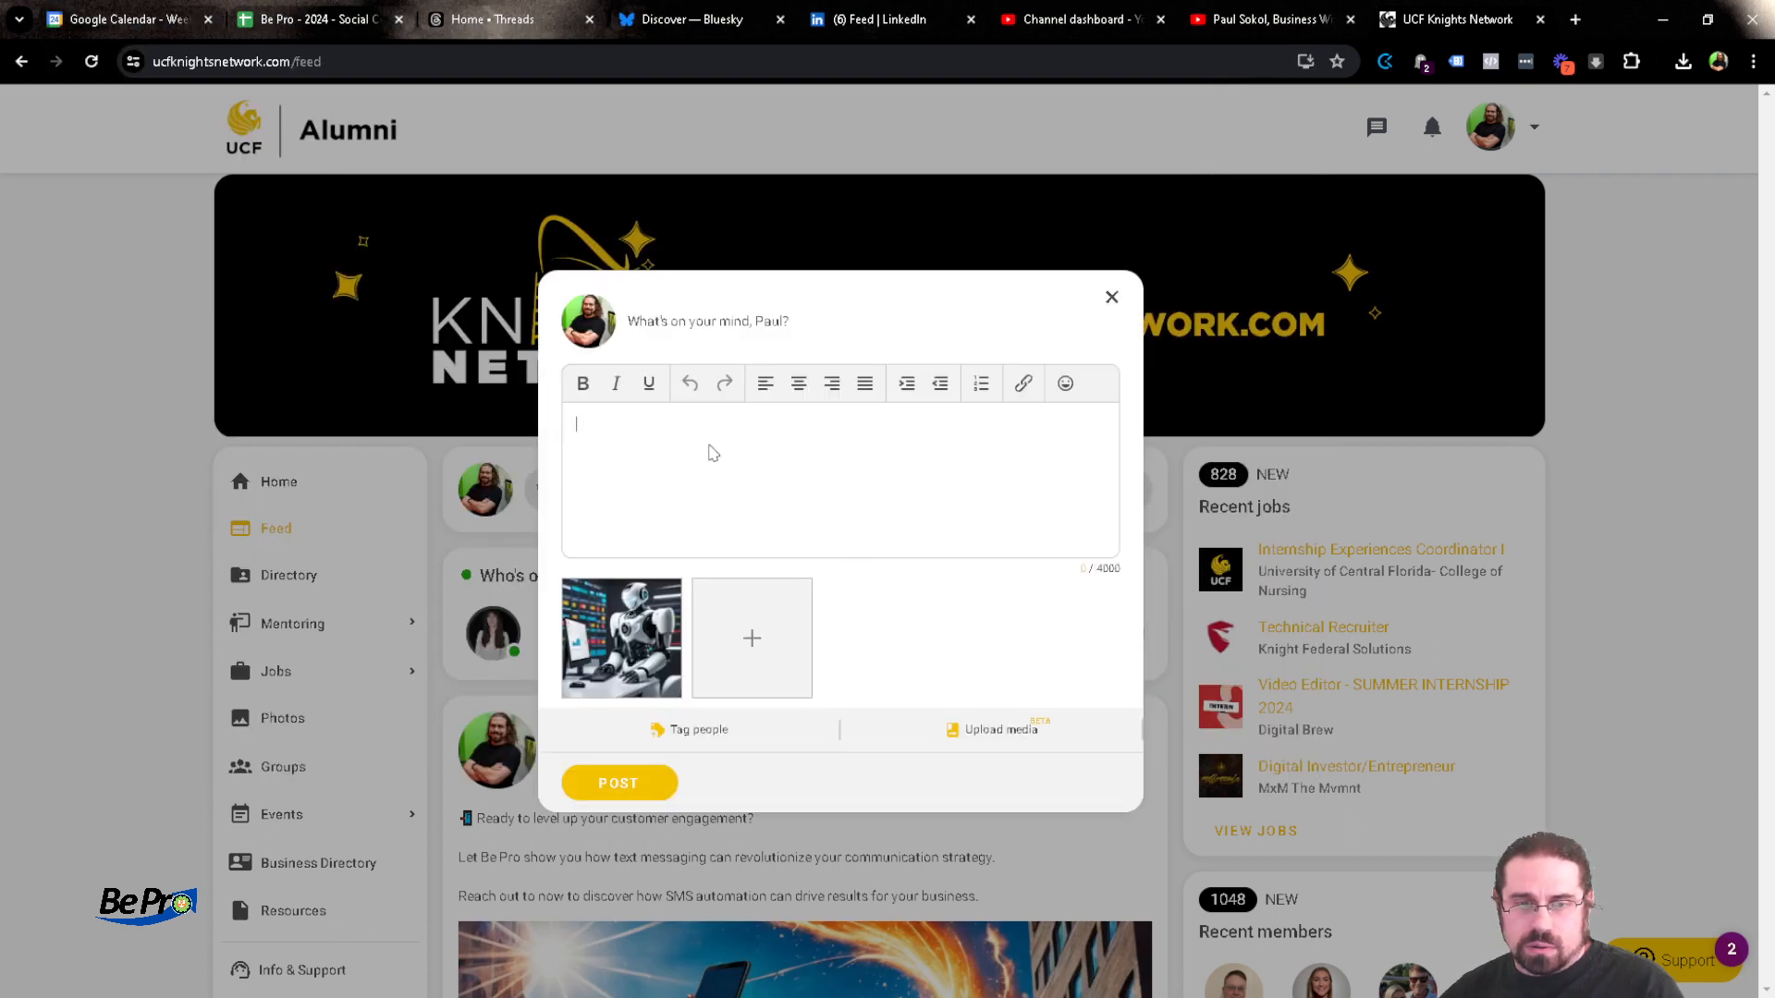
{"action": "type", "text": "Ready to supercharge your sales and marketing efforts? With Keap's Web Page View goal, you can stay one step ahead of your leads' interests and deliver timely, relevant interactions.  Reach out to Be Pro today and discover how you can leverage website engagement to drive conversions and grow your business! 📈"}
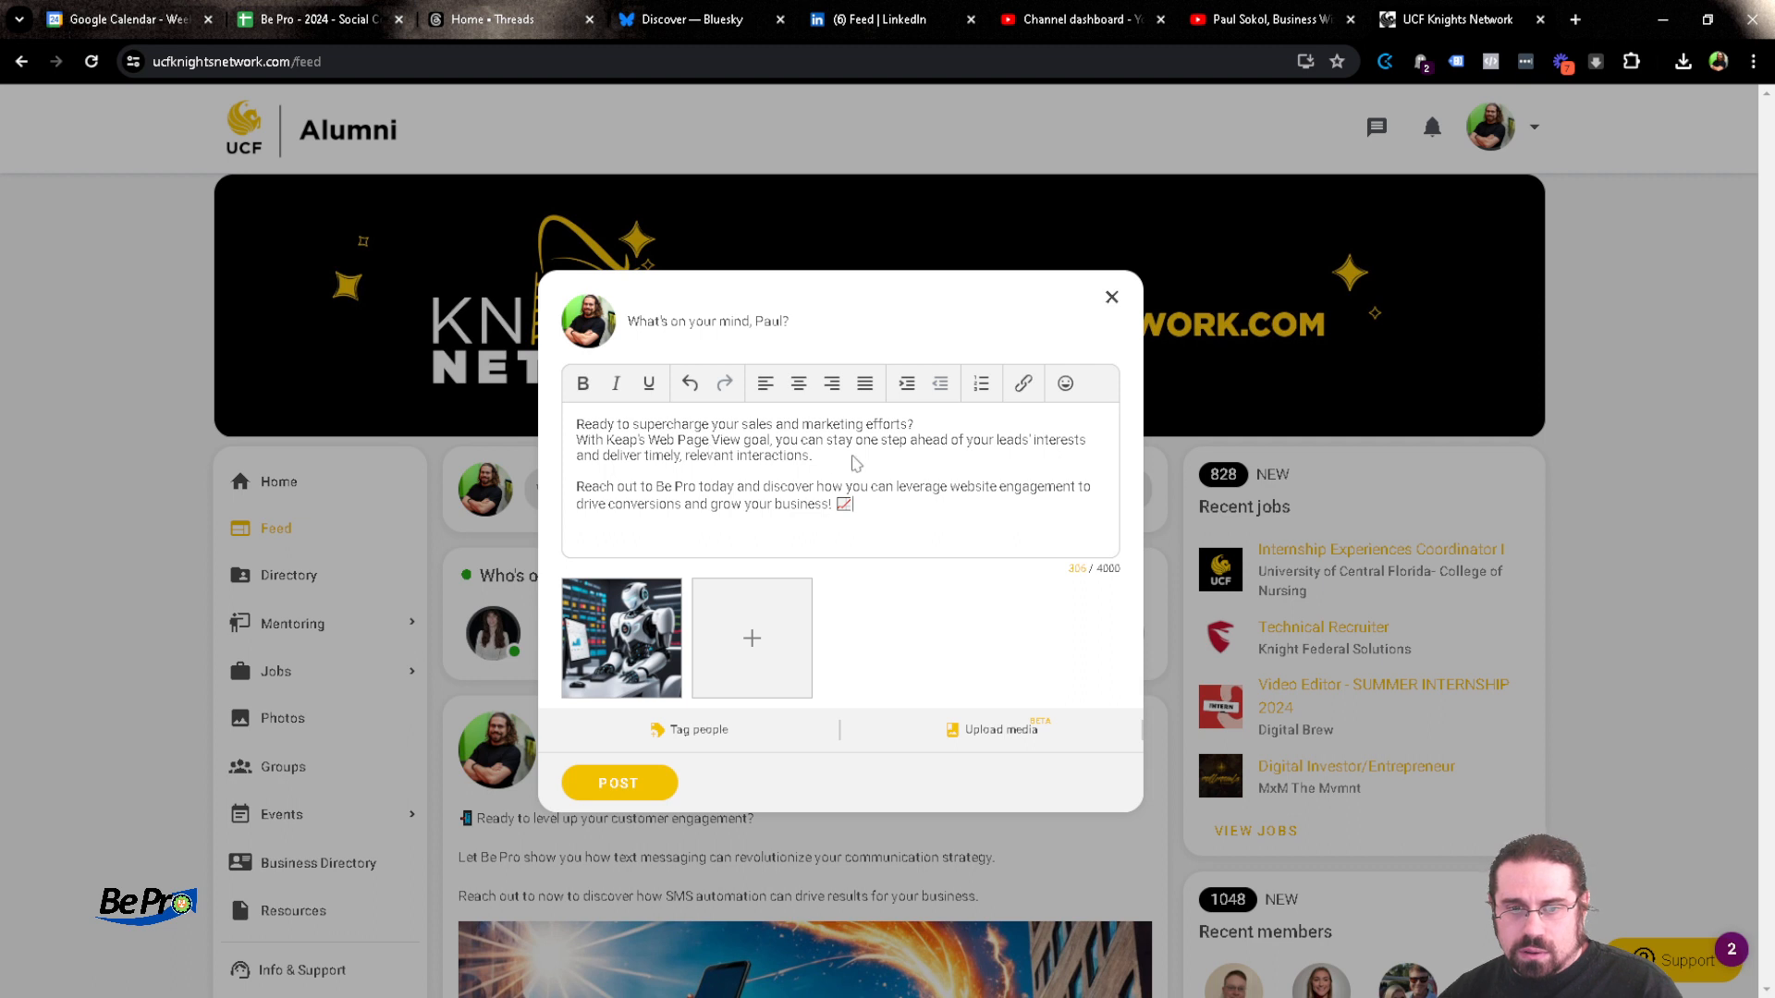
{"action": "left_click", "coordinate": [856, 462]}
{"action": "key", "text": "Delete"}
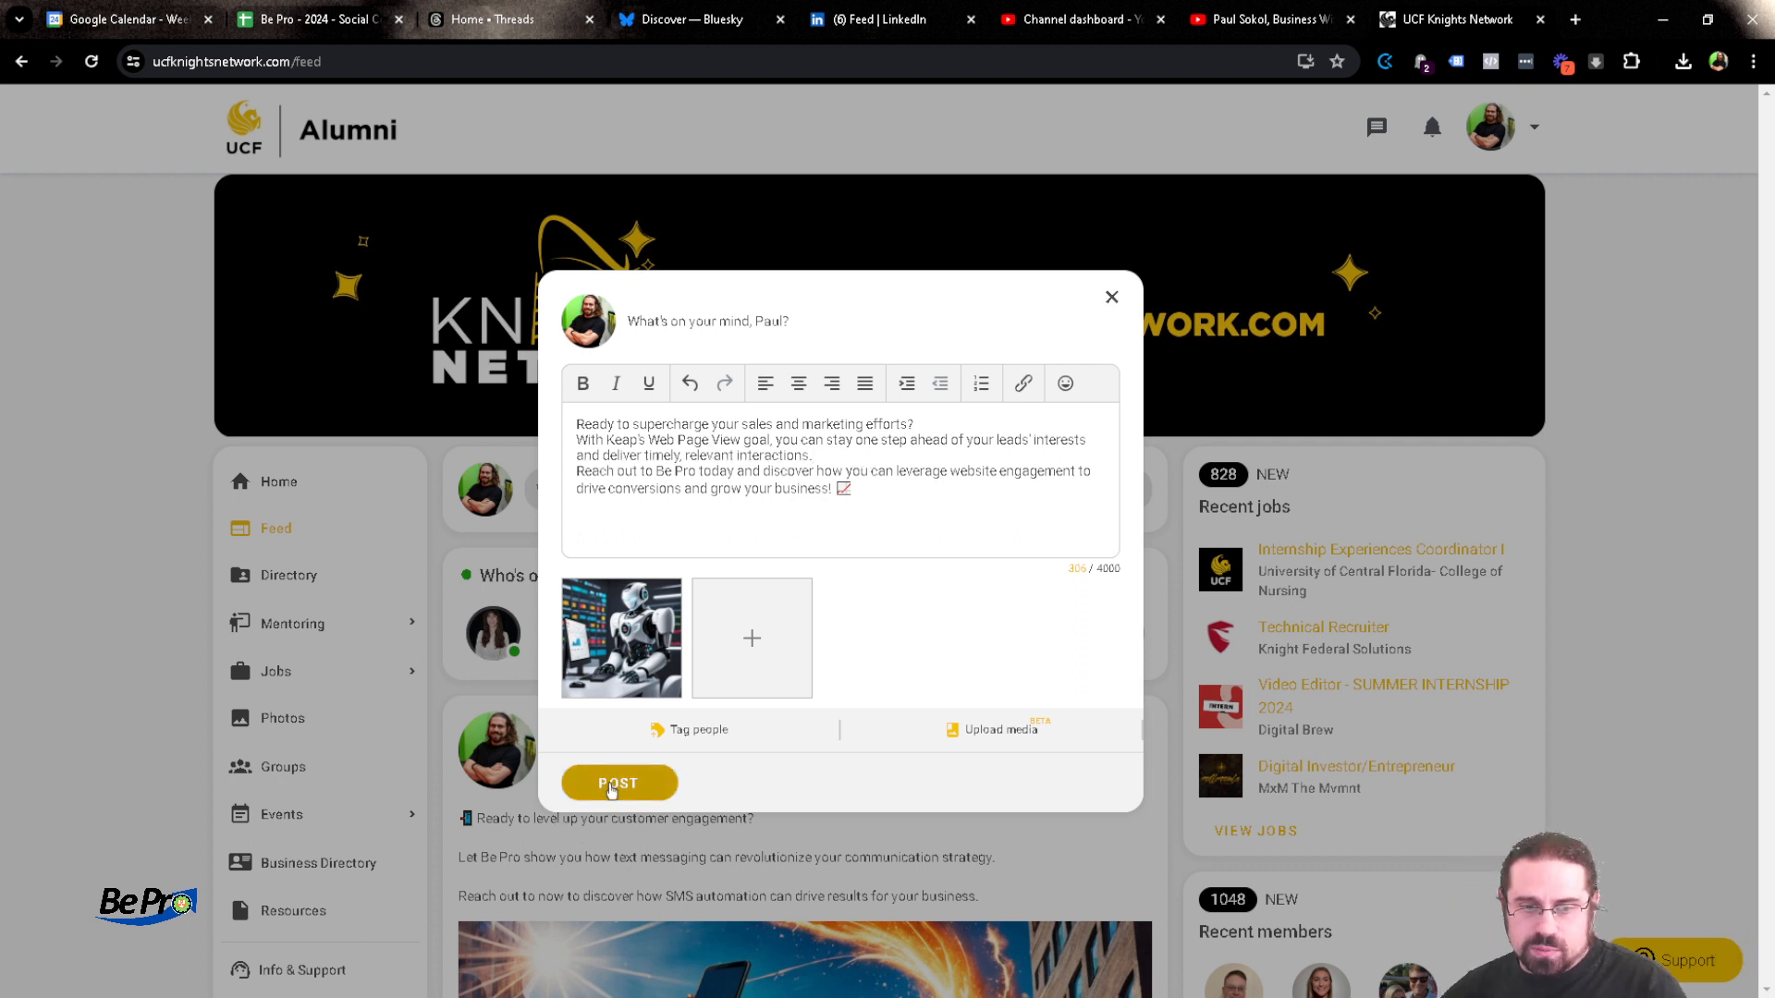
{"action": "left_click", "coordinate": [611, 787]}
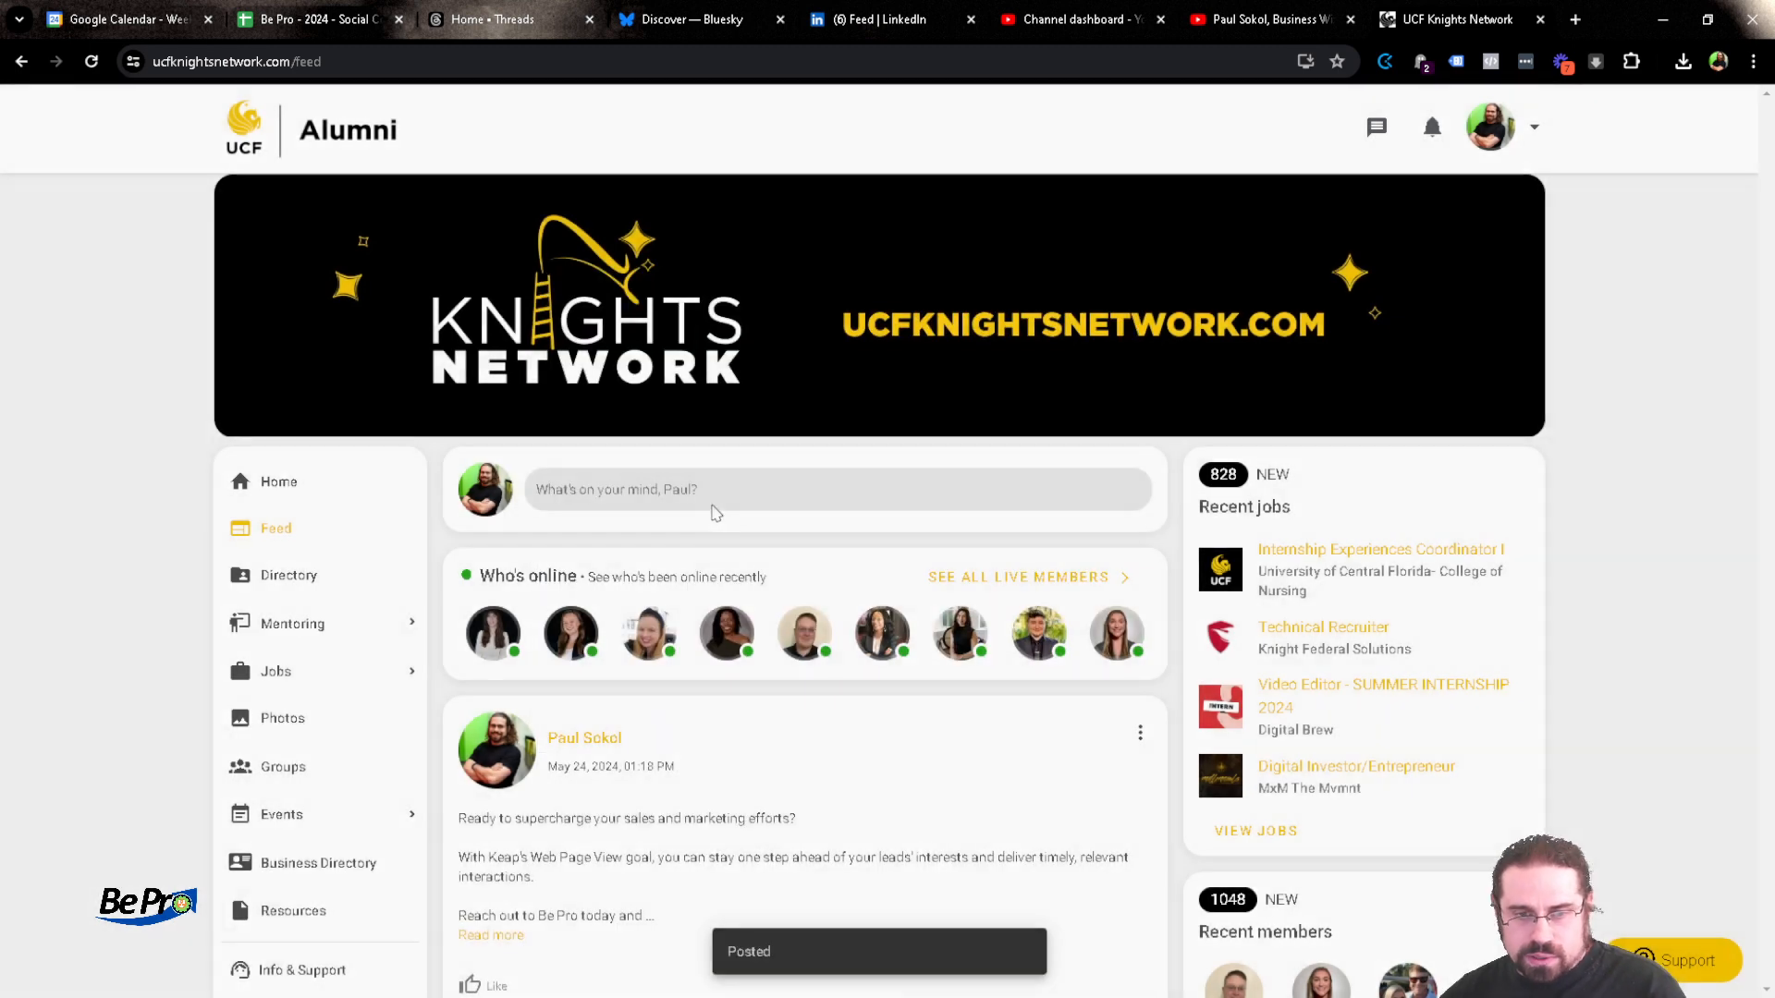
{"action": "scroll", "coordinate": [490, 387], "scroll_direction": "down", "scroll_amount": 5}
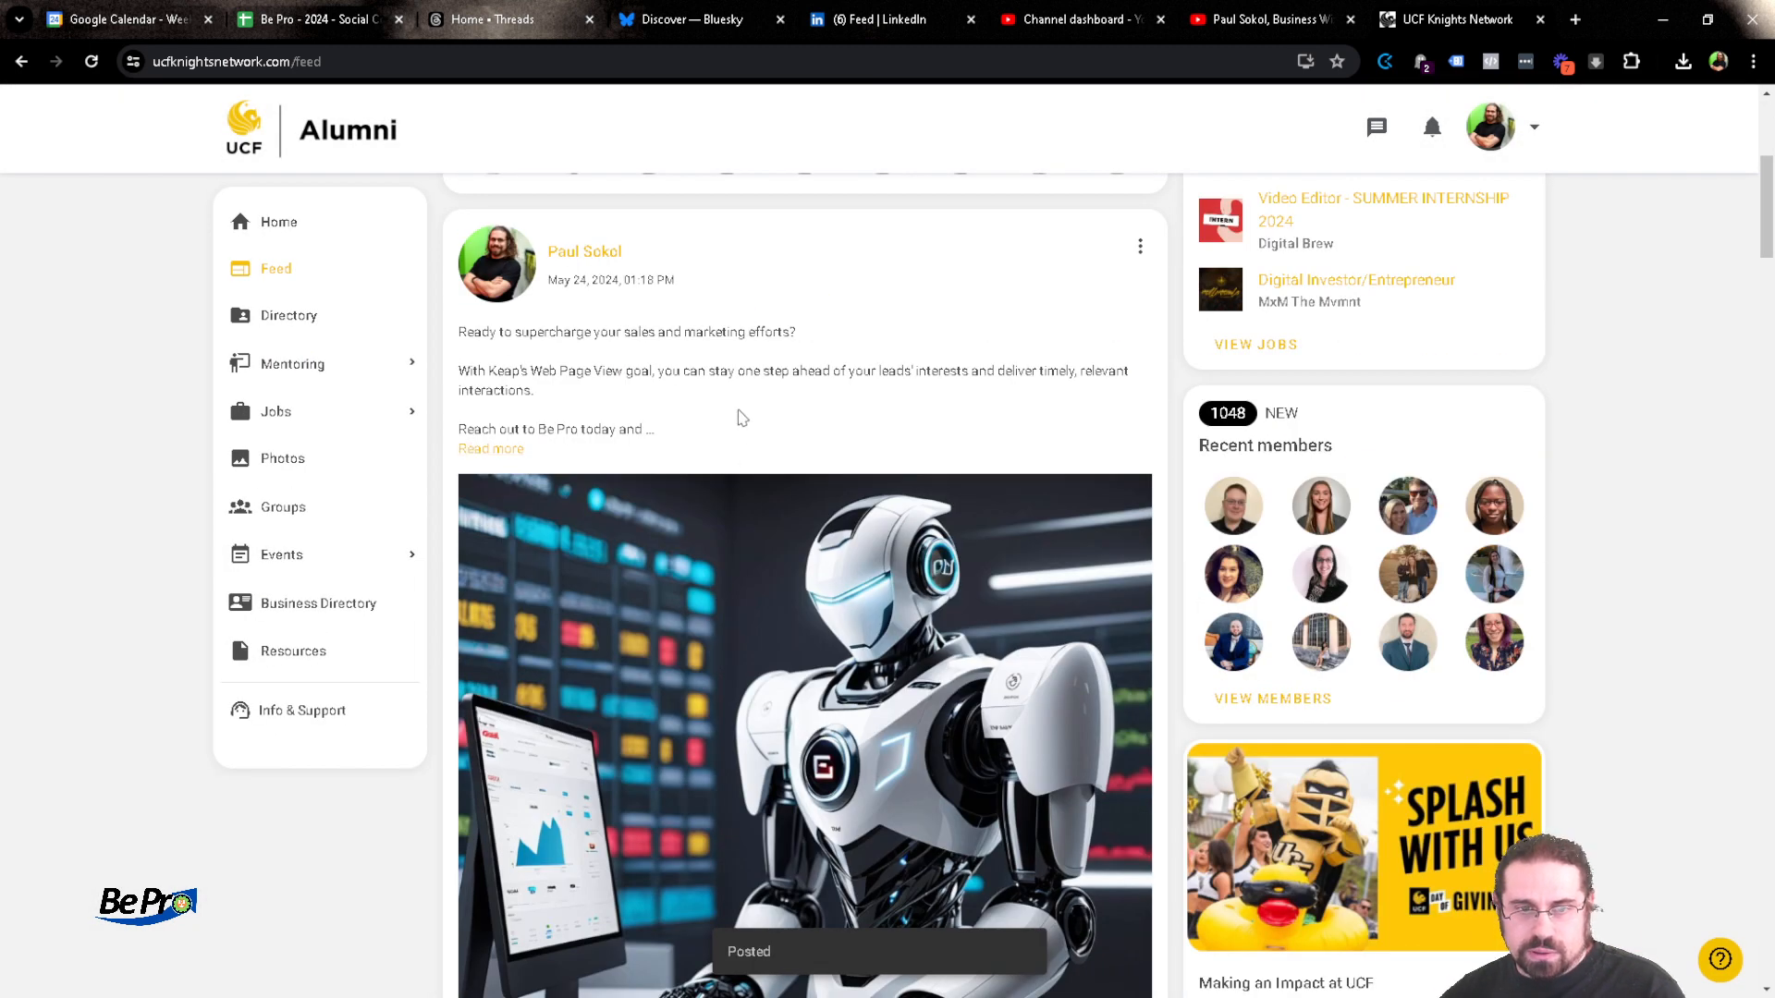
{"action": "scroll", "coordinate": [923, 439], "scroll_direction": "up", "scroll_amount": 5}
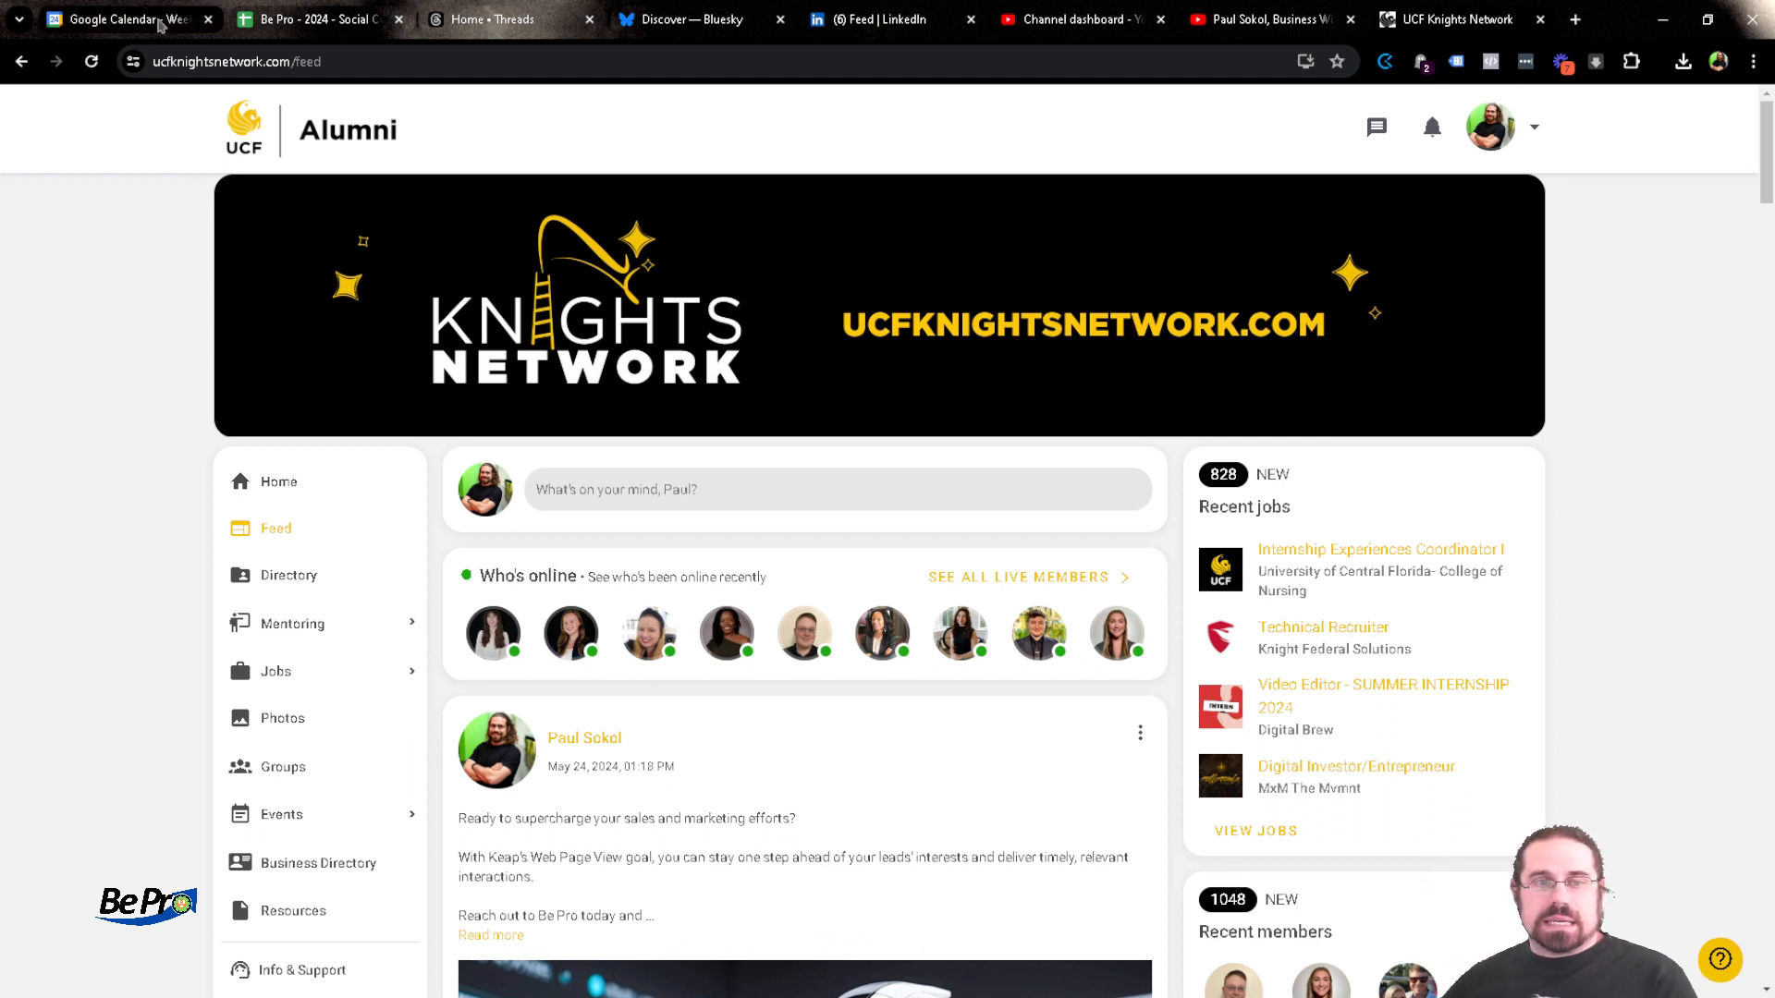
Switch to the content calendar and mark UCF Network (PS) and Scheduled? with X for 05/27/24
{"action": "left_click", "coordinate": [295, 18]}
{"action": "type", "text": "X"}
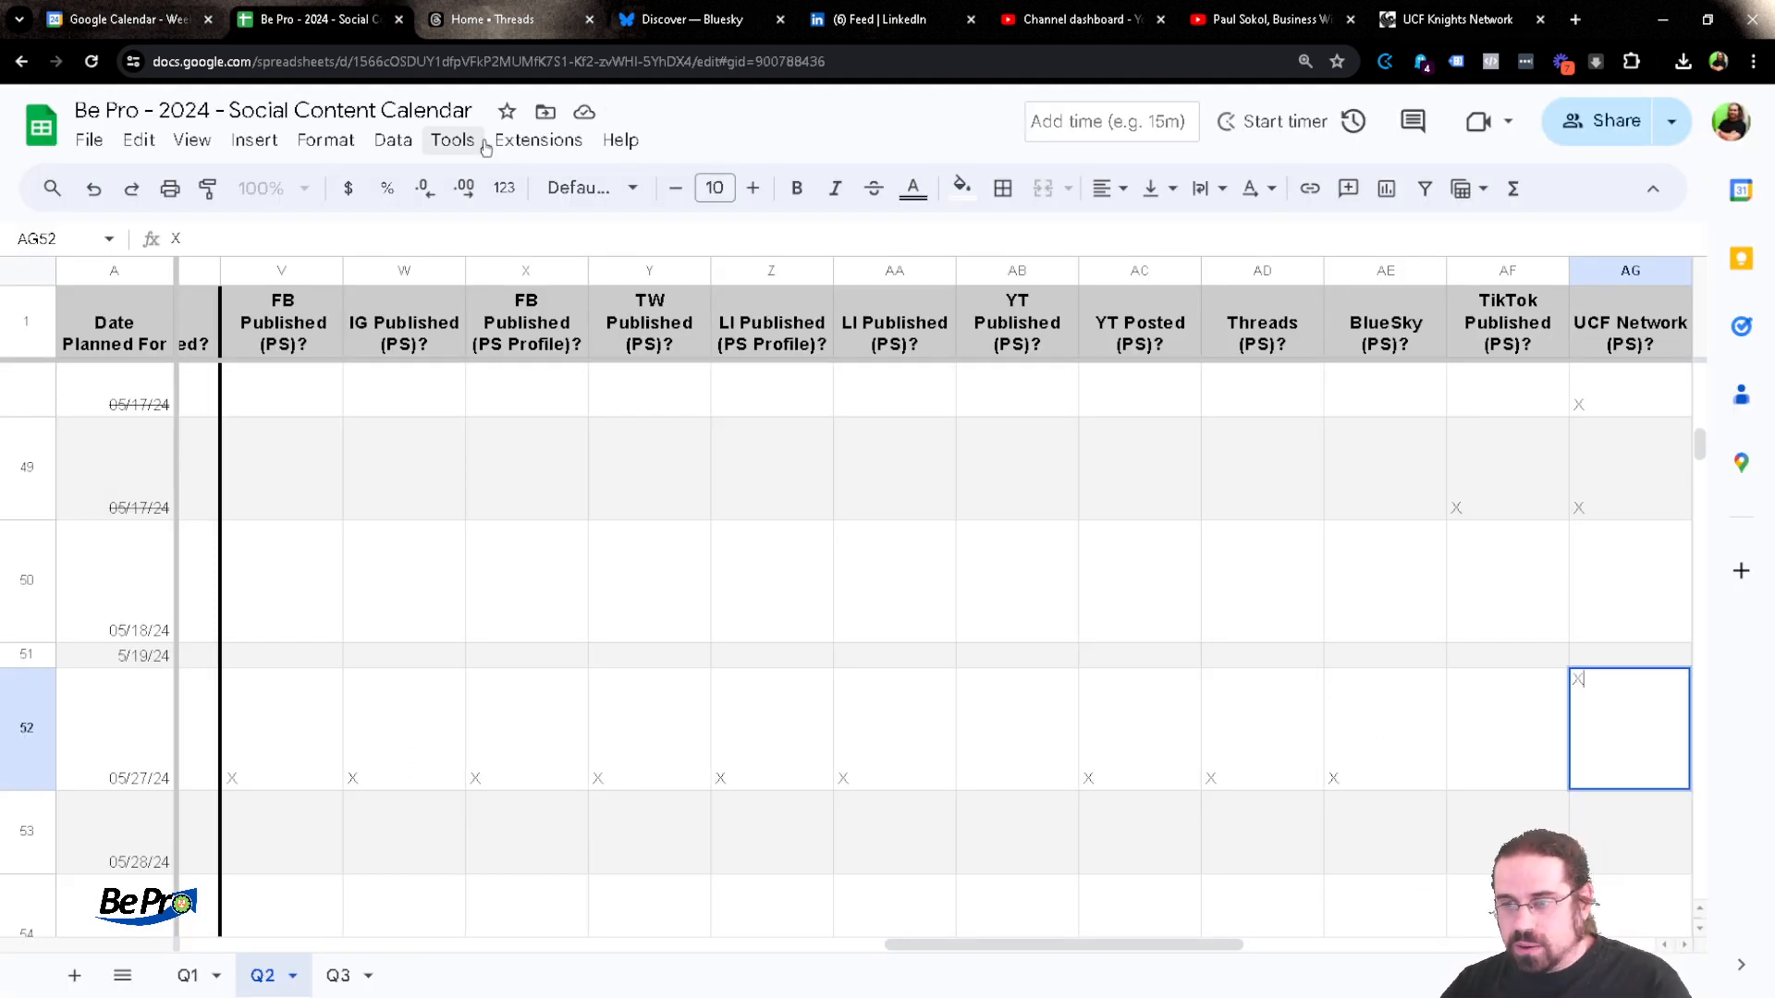
{"action": "key", "text": "Left"}
{"action": "key", "text": "Left"}
{"action": "key", "text": "Left"}
{"action": "key", "text": "Left"}
{"action": "key", "text": "Left"}
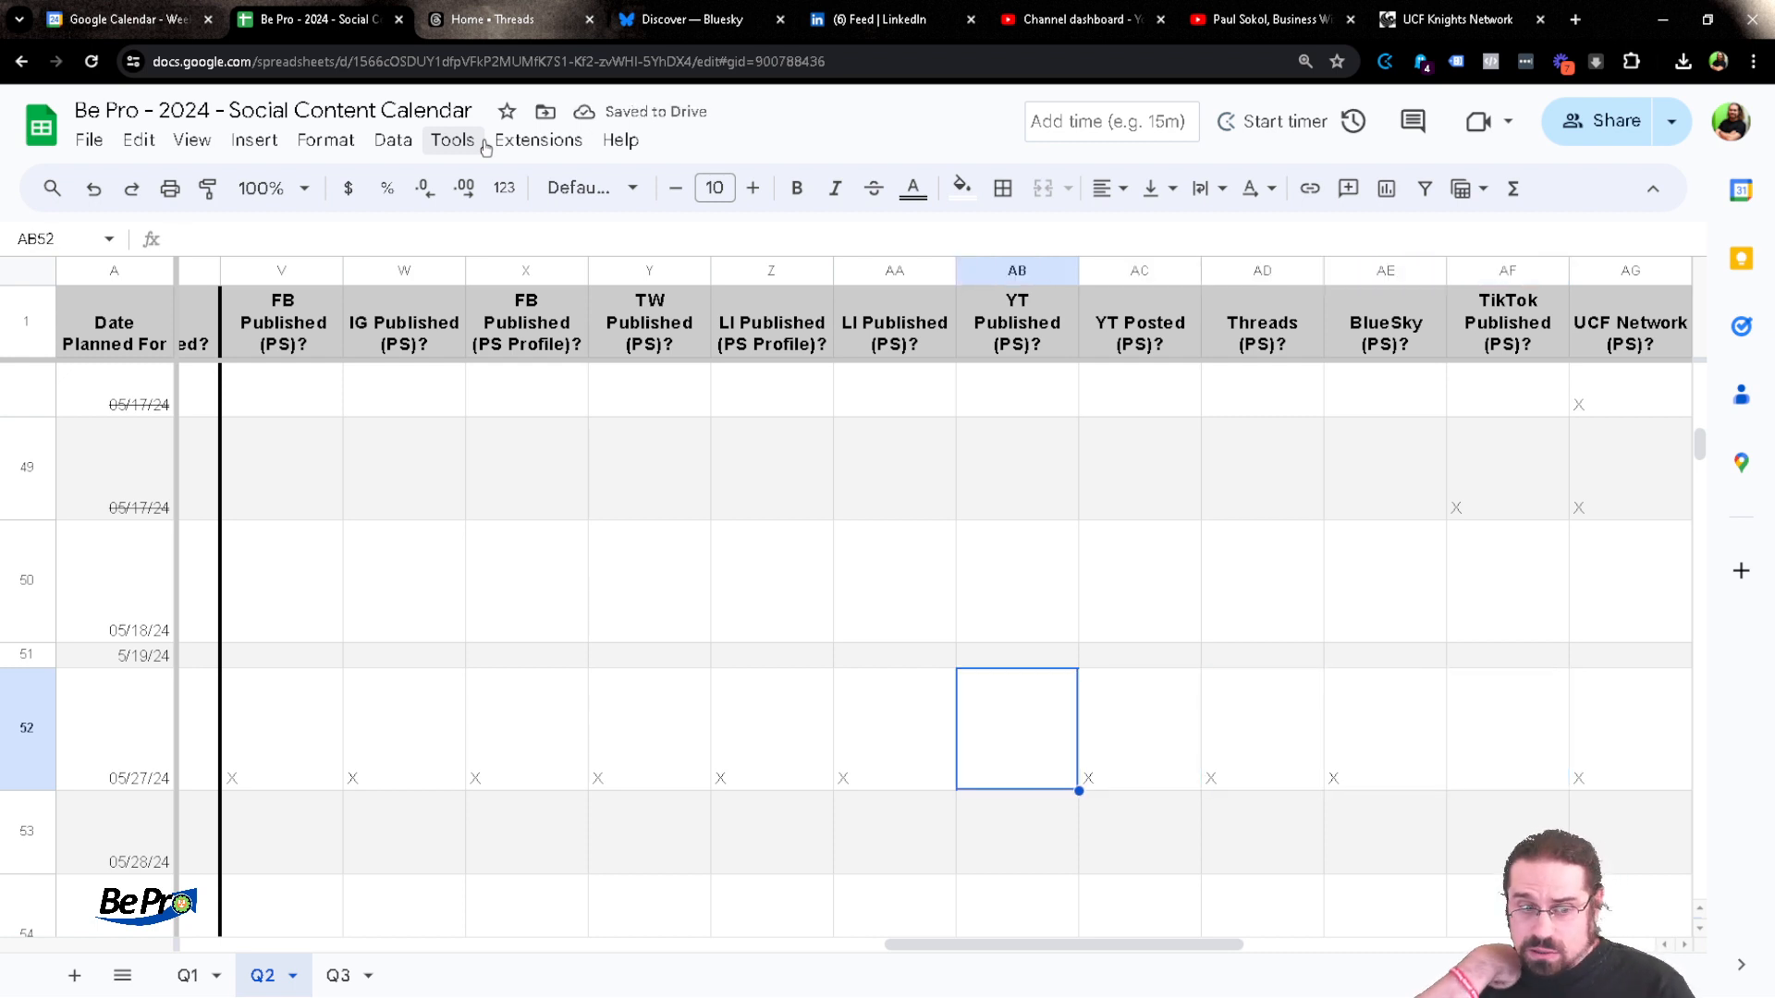
{"action": "key", "text": "Left"}
{"action": "key", "text": "Left"}
{"action": "key", "text": "Left"}
{"action": "key", "text": "Left"}
{"action": "key", "text": "Left"}
{"action": "key", "text": "Left"}
{"action": "key", "text": "Left"}
{"action": "key", "text": "Left"}
{"action": "key", "text": "Left"}
{"action": "key", "text": "Left"}
{"action": "key", "text": "Left"}
{"action": "key", "text": "Left"}
{"action": "key", "text": "Left"}
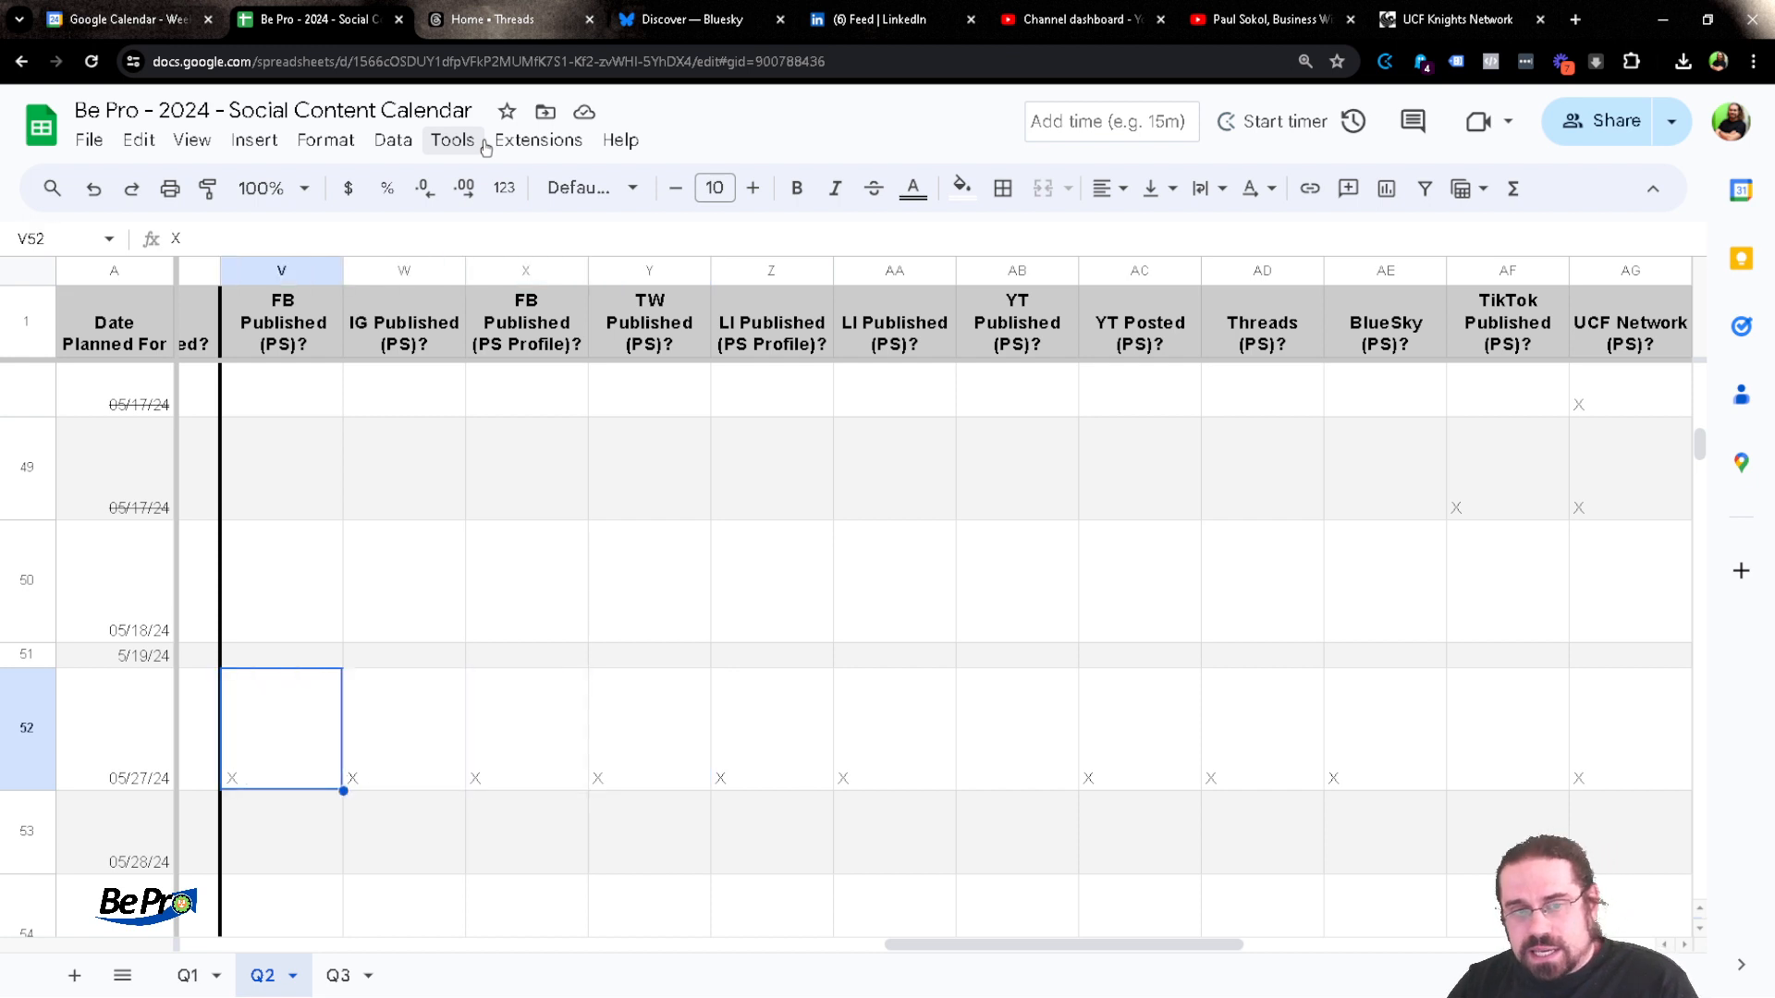
{"action": "key", "text": "Left"}
{"action": "key", "text": "Left"}
{"action": "key", "text": "Right"}
{"action": "type", "text": "X"}
{"action": "key", "text": "Right"}
{"action": "key", "text": "Left"}
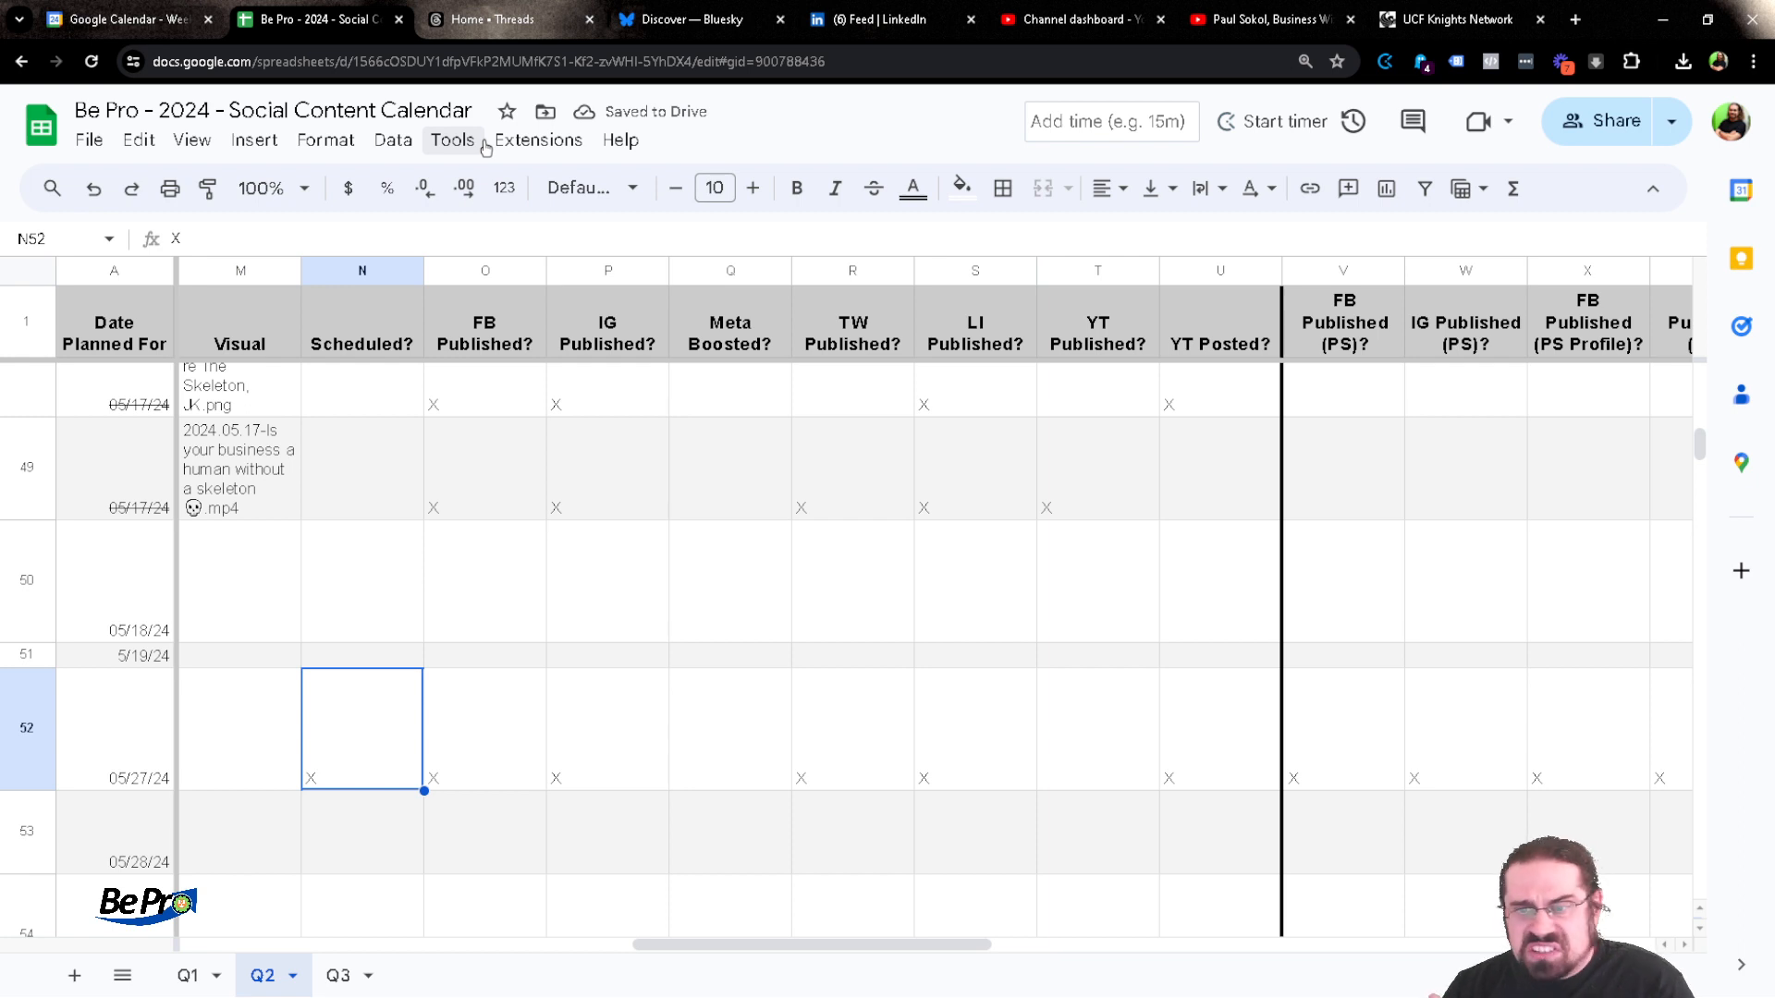
Review the 05/27/24 row across all the Be Pro and PS publishing columns to check which channels are marked
{"action": "key", "text": "Right"}
{"action": "key", "text": "Right"}
{"action": "key", "text": "Right"}
{"action": "key", "text": "Right"}
{"action": "key", "text": "Right"}
{"action": "key", "text": "Right"}
{"action": "key", "text": "Right"}
{"action": "key", "text": "Right"}
{"action": "key", "text": "Right"}
{"action": "key", "text": "Right"}
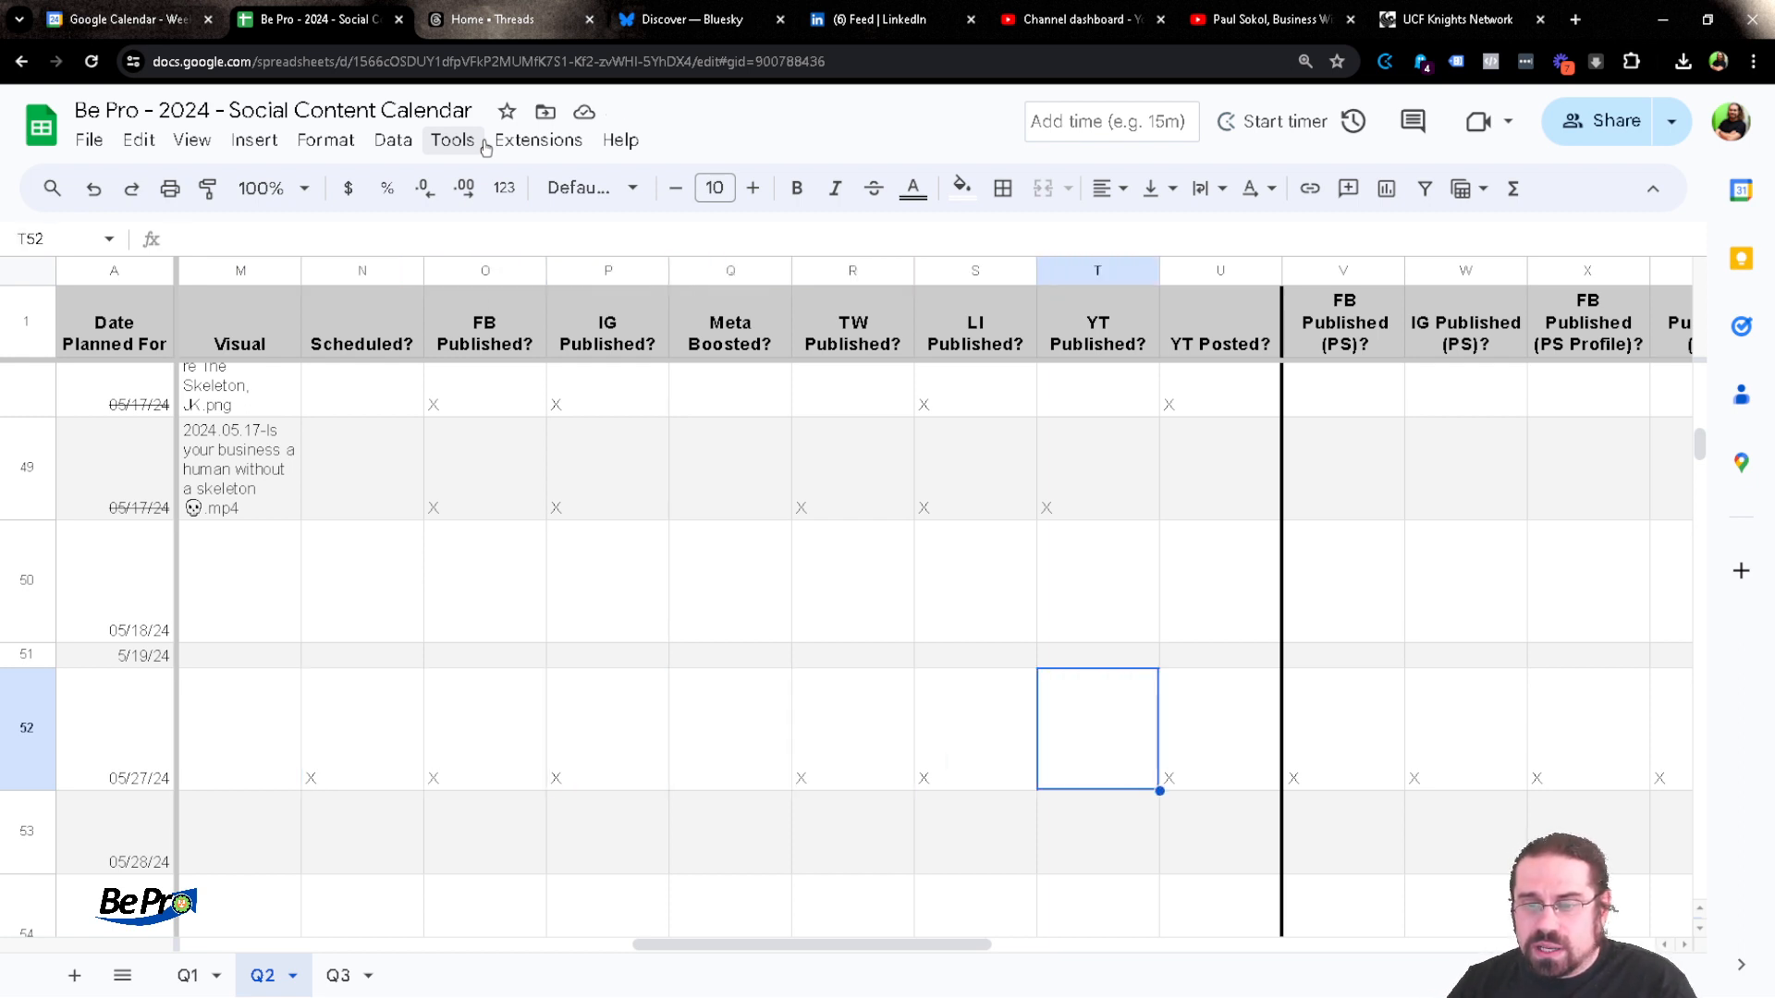
{"action": "key", "text": "Right"}
{"action": "key", "text": "Right"}
{"action": "key", "text": "Right"}
{"action": "key", "text": "Right"}
{"action": "key", "text": "Right"}
{"action": "key", "text": "Right"}
{"action": "key", "text": "Right"}
{"action": "key", "text": "Right"}
{"action": "key", "text": "Right"}
{"action": "key", "text": "Left"}
{"action": "key", "text": "Left"}
{"action": "key", "text": "Left"}
{"action": "key", "text": "Left"}
{"action": "key", "text": "Left"}
{"action": "key", "text": "Left"}
{"action": "key", "text": "Left"}
{"action": "key", "text": "Right"}
{"action": "key", "text": "Right"}
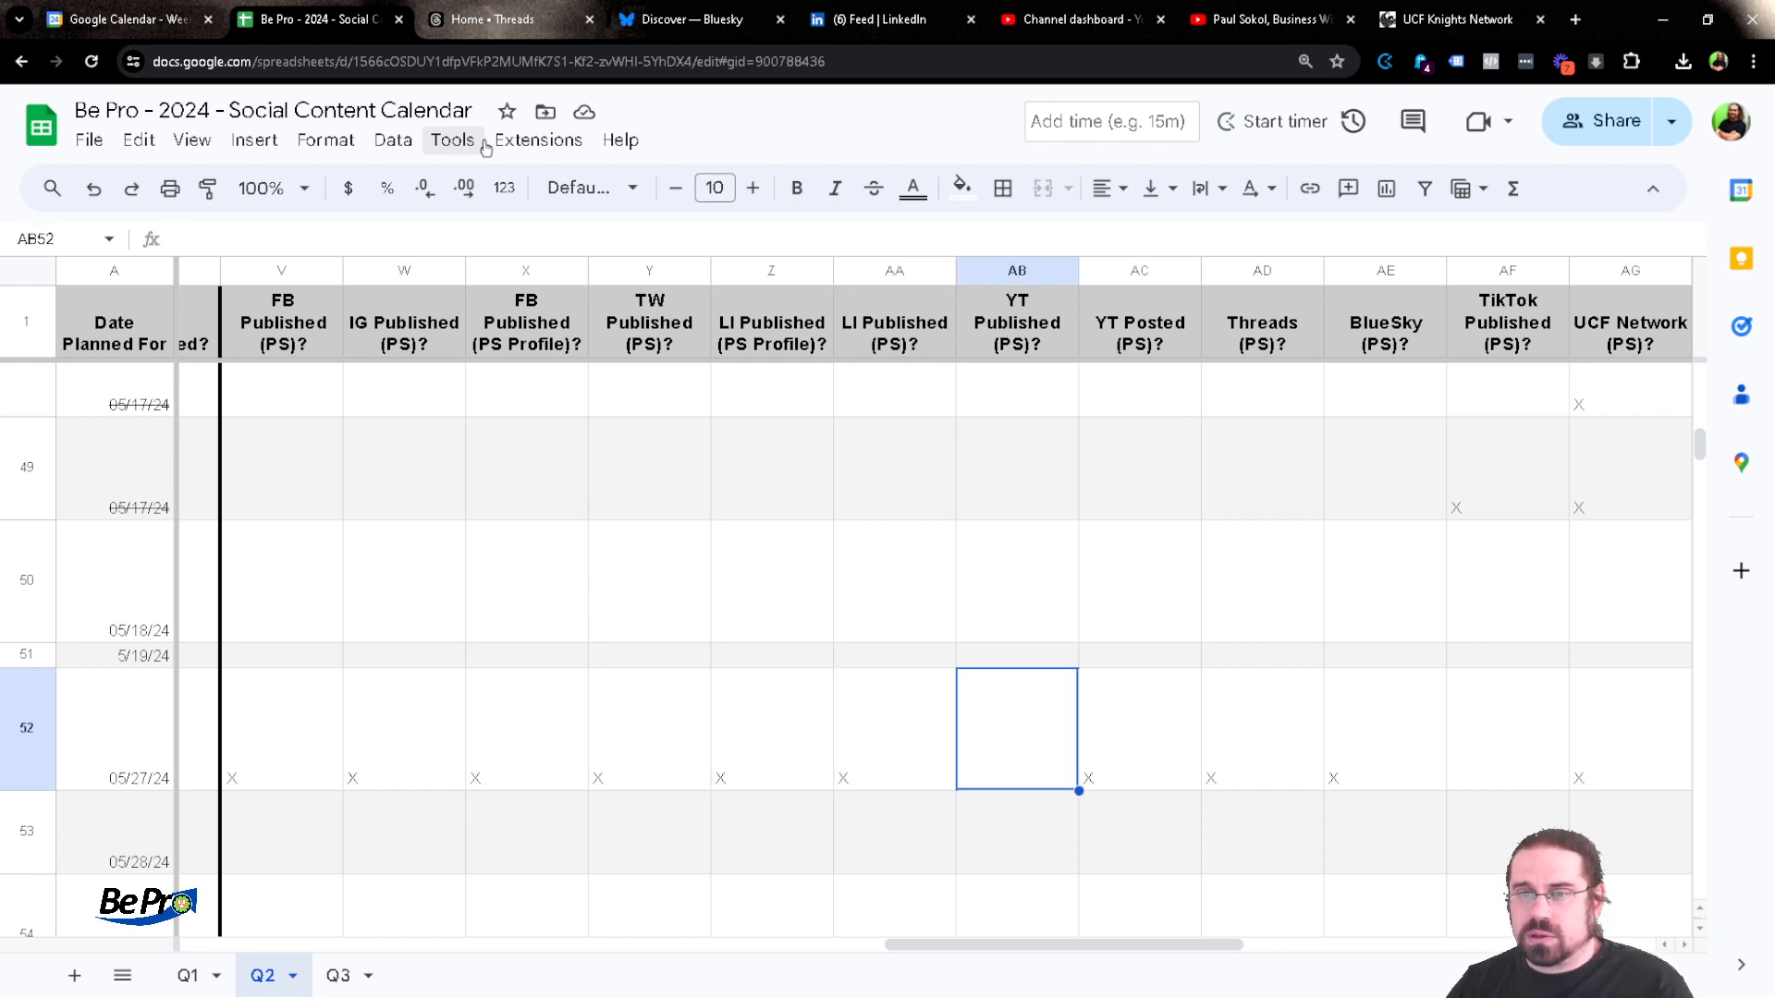
{"action": "key", "text": "Right"}
{"action": "key", "text": "Right"}
{"action": "key", "text": "Right"}
{"action": "key", "text": "Right"}
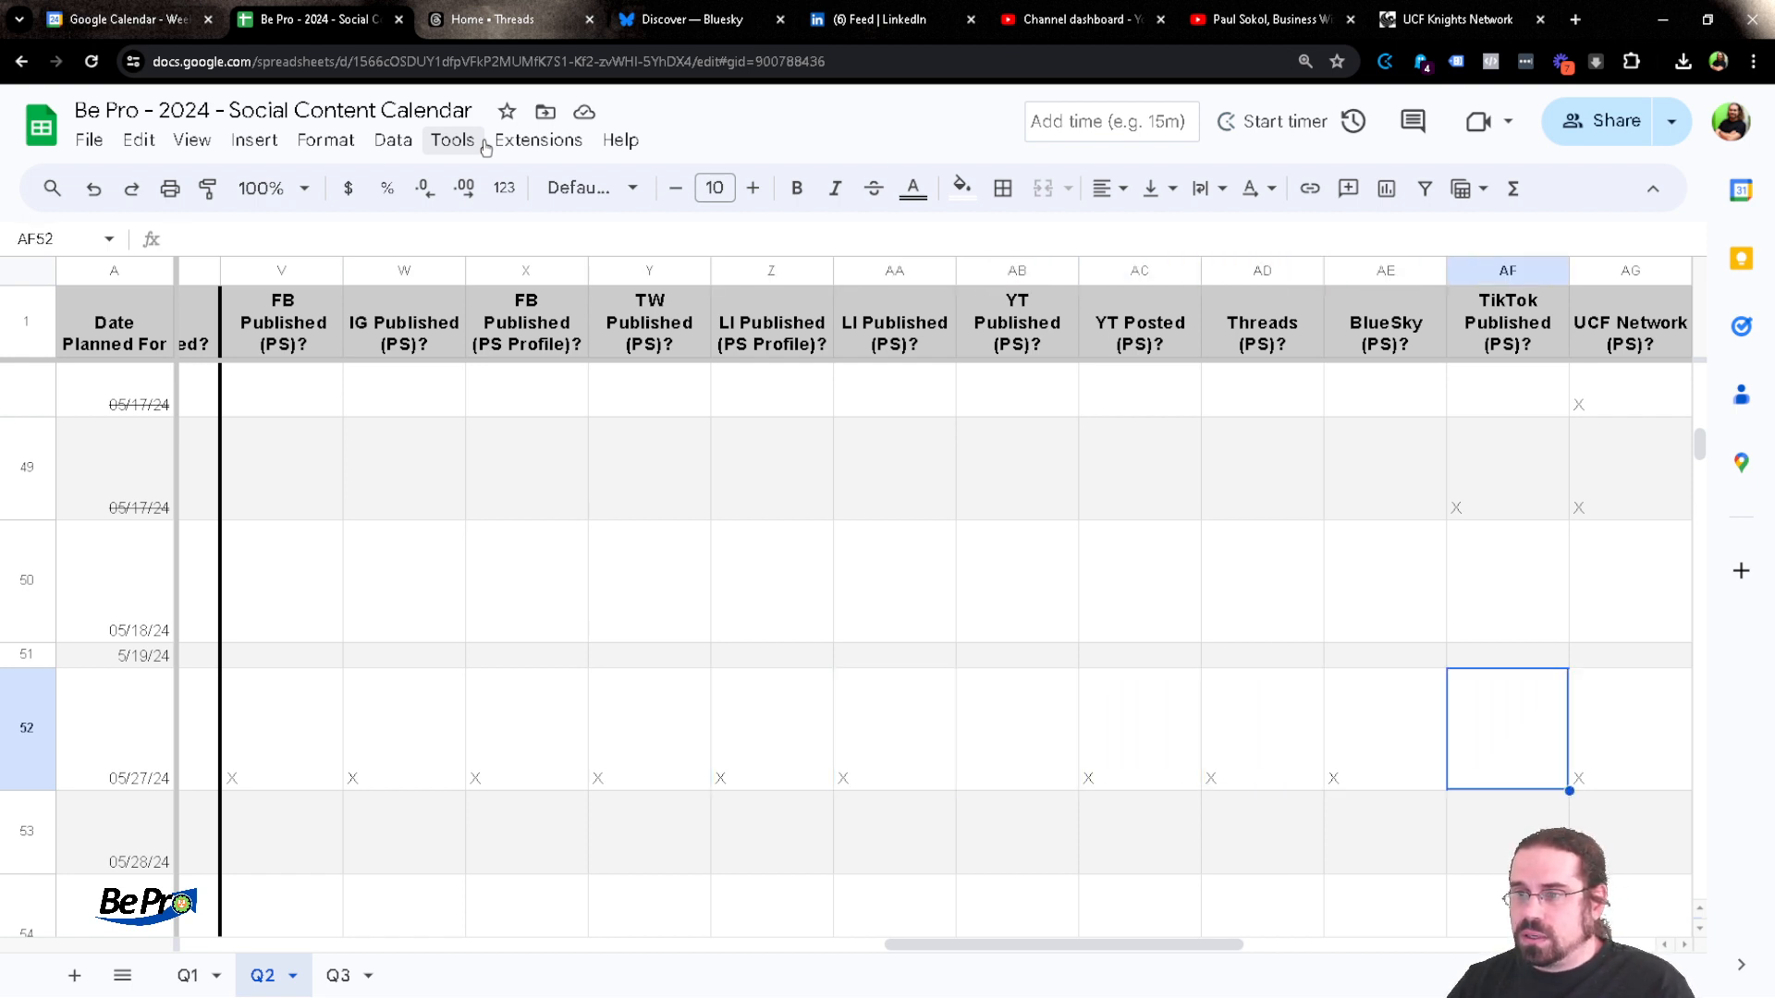
{"action": "key", "text": "Right"}
{"action": "key", "text": "Right"}
{"action": "key", "text": "Left"}
{"action": "key", "text": "Left"}
{"action": "key", "text": "Left"}
{"action": "key", "text": "Left"}
{"action": "key", "text": "Left"}
{"action": "key", "text": "Left"}
{"action": "key", "text": "Left"}
{"action": "key", "text": "Left"}
{"action": "key", "text": "Left"}
{"action": "key", "text": "Left"}
{"action": "key", "text": "Left"}
{"action": "key", "text": "Left"}
{"action": "key", "text": "Left"}
{"action": "key", "text": "Left"}
{"action": "key", "text": "Left"}
{"action": "key", "text": "Left"}
{"action": "key", "text": "Left"}
{"action": "key", "text": "Left"}
{"action": "key", "text": "Left"}
{"action": "key", "text": "Left"}
{"action": "key", "text": "Left"}
{"action": "key", "text": "Left"}
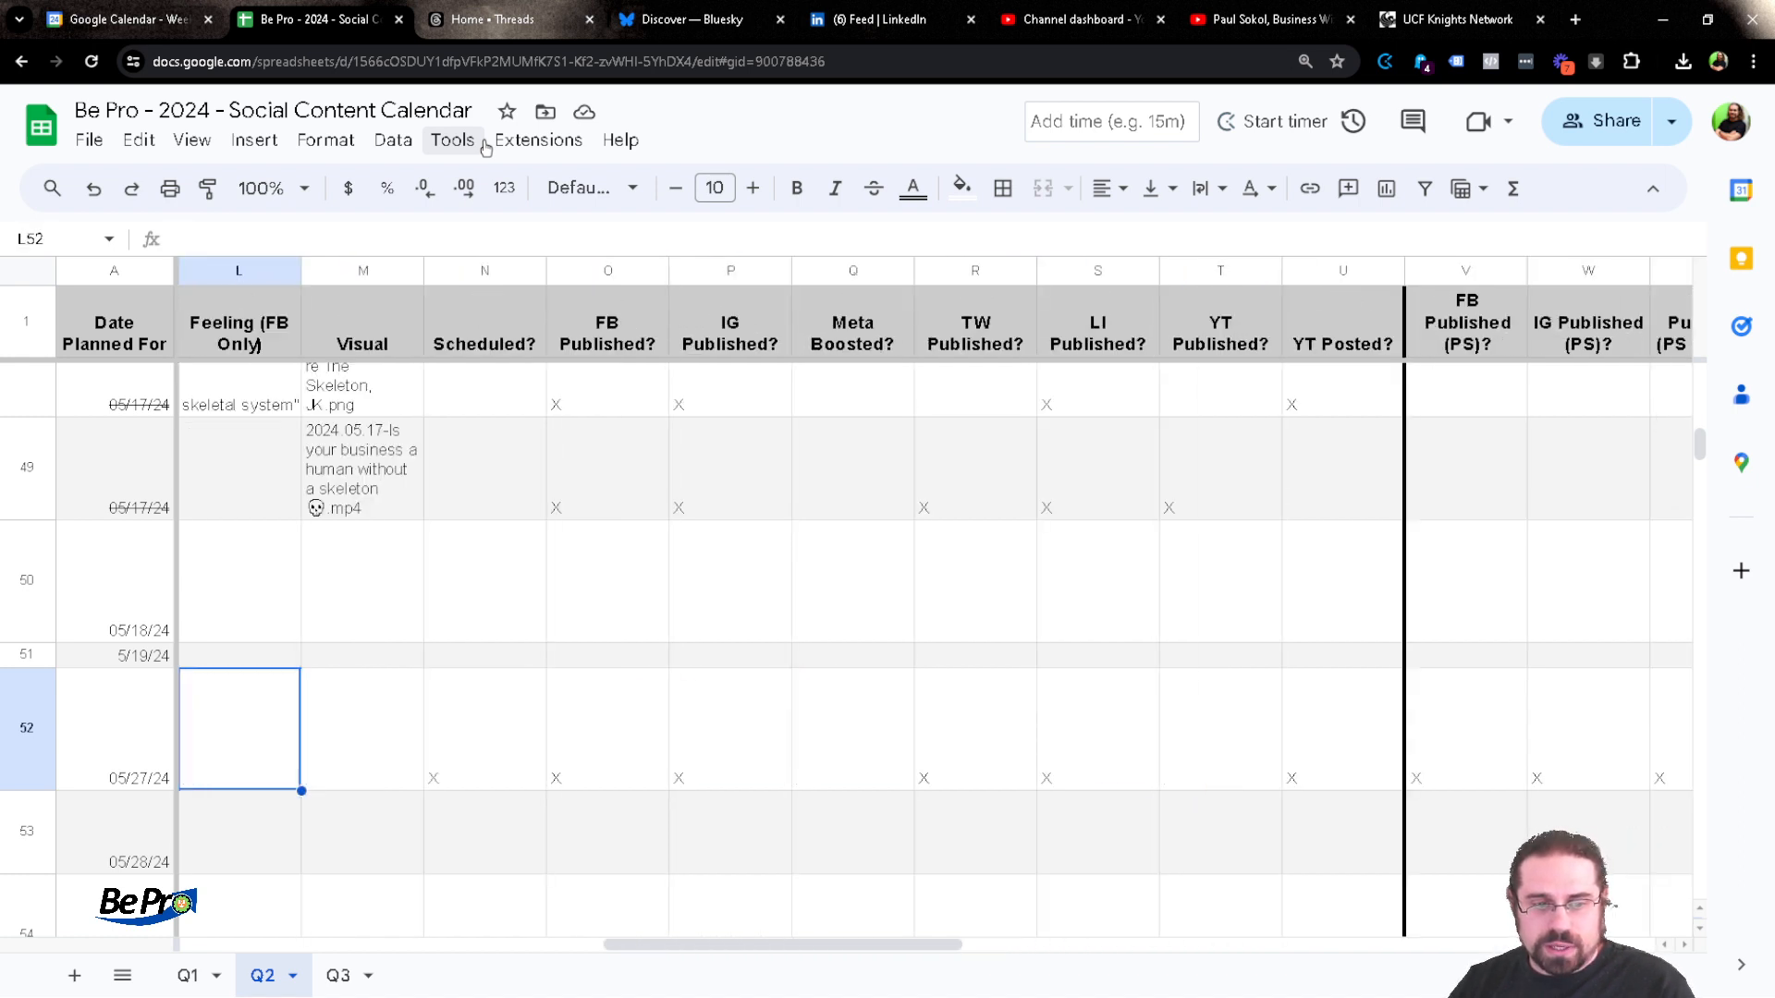
{"action": "key", "text": "Right"}
{"action": "key", "text": "Right"}
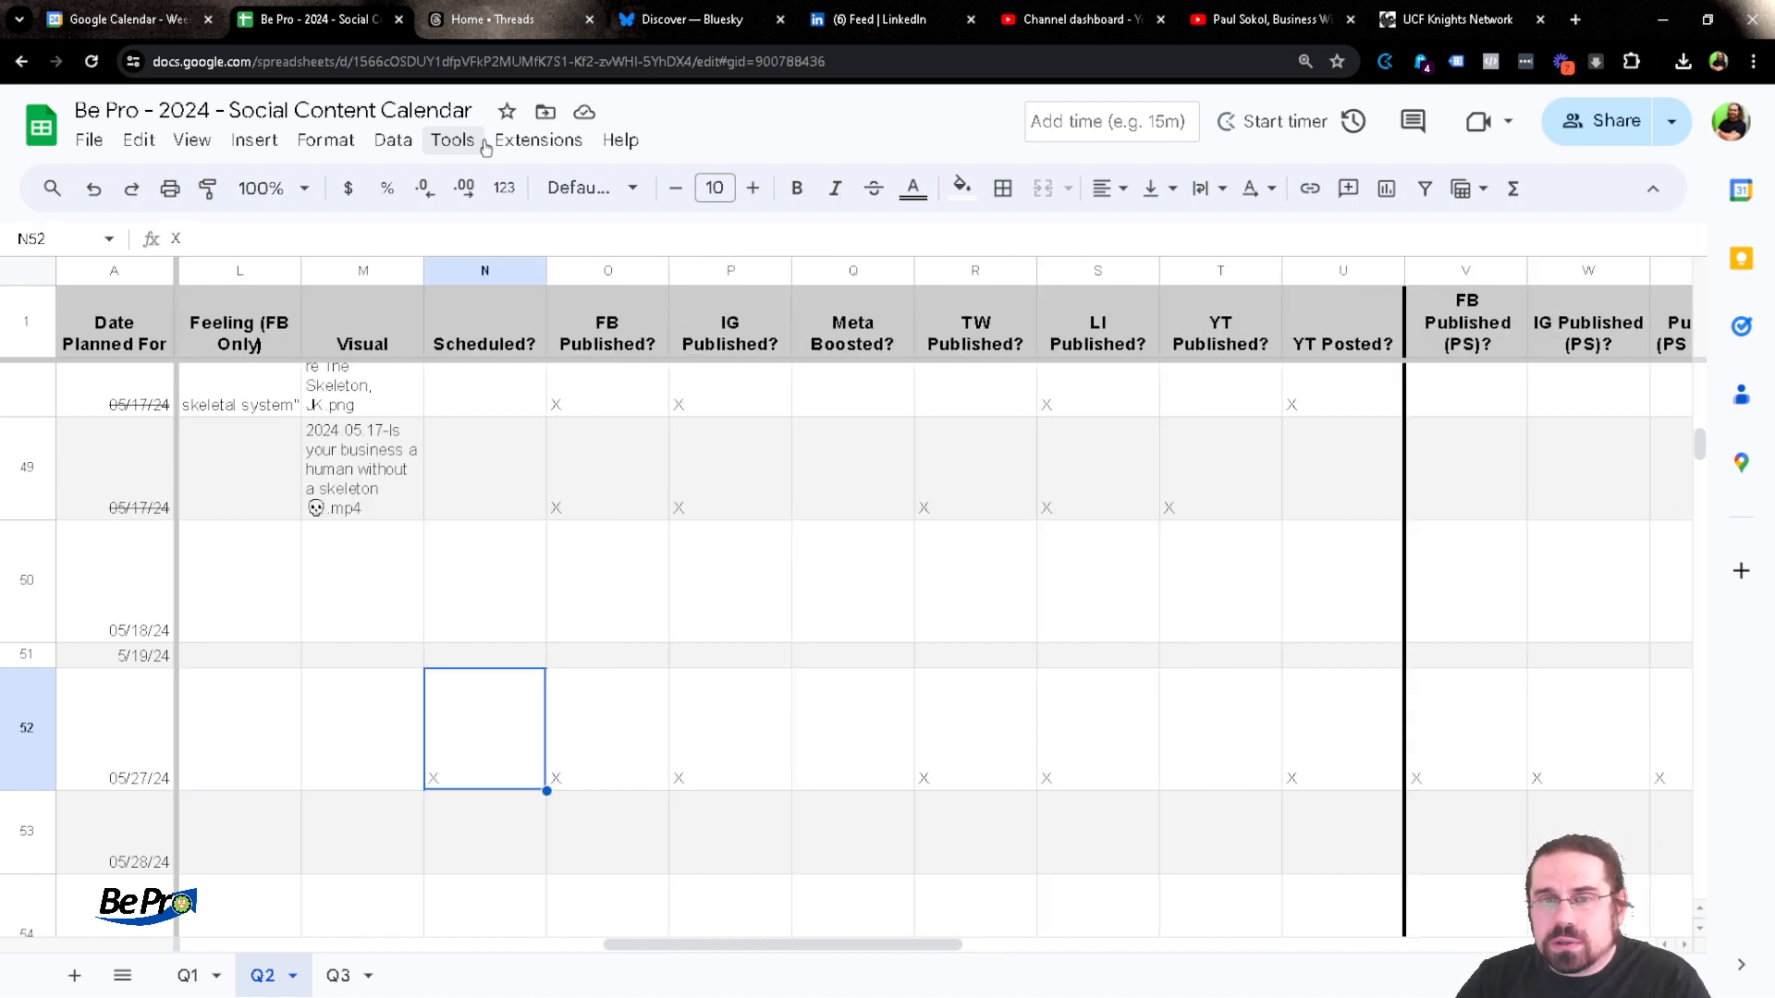